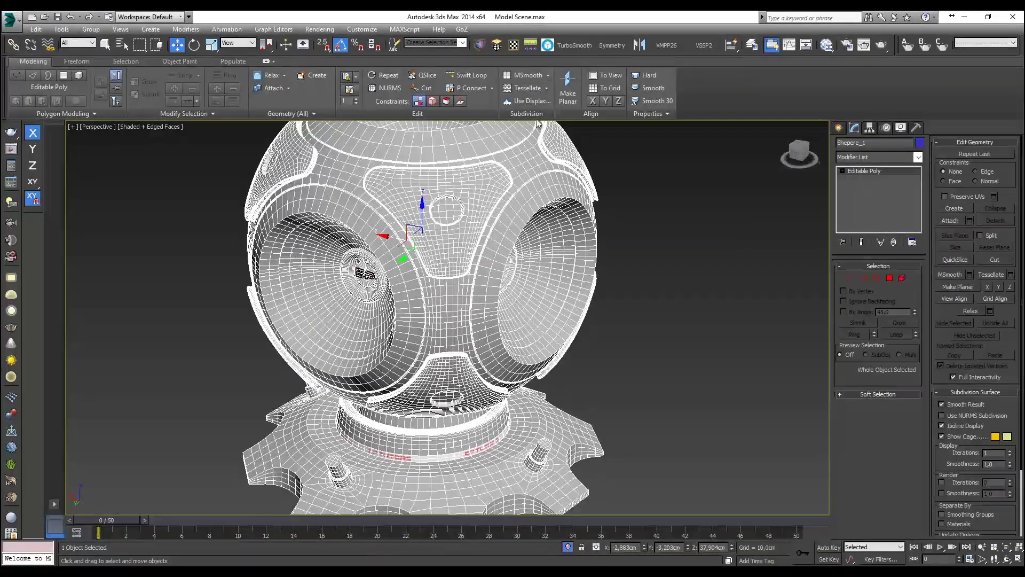
# Apply an Unwrap UVW modifier to the sphere model, inspect the seams around it, and delete the modifier
pyautogui.click(514, 49)
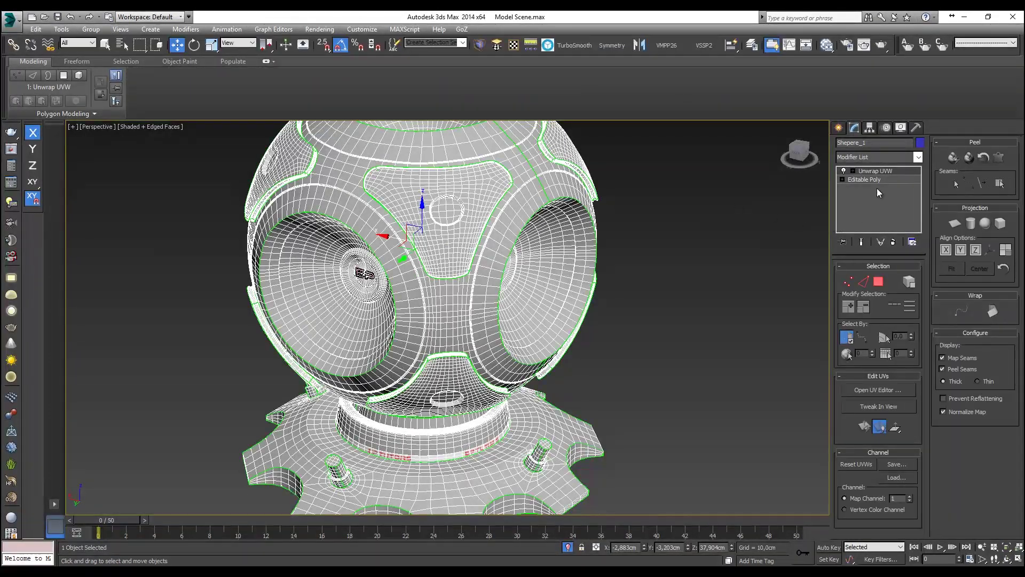
pyautogui.keyDown('alt'); pyautogui.moveTo(729, 266); pyautogui.dragTo(502, 262, button='middle'); pyautogui.keyUp('alt')
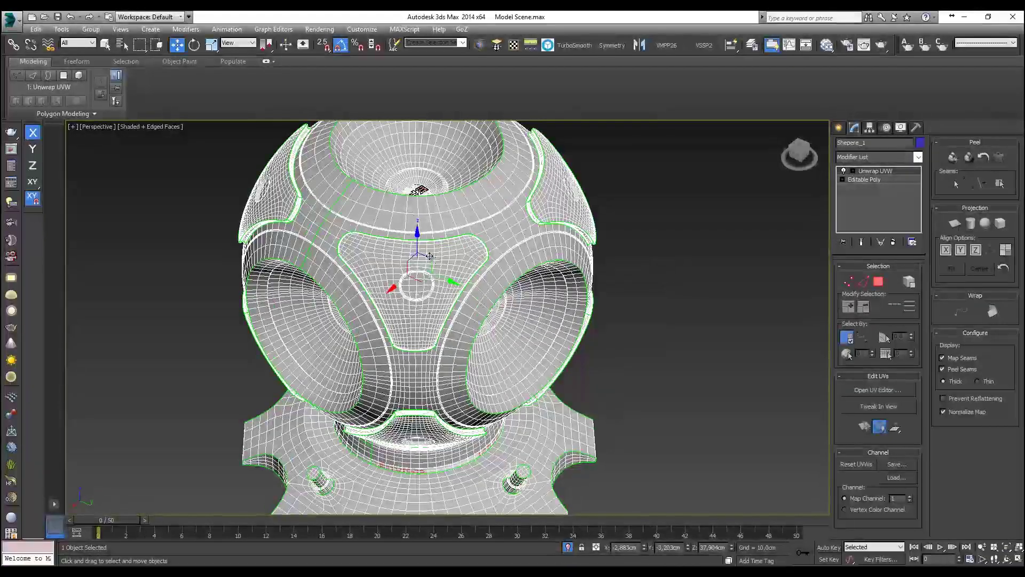
pyautogui.keyDown('alt'); pyautogui.moveTo(351, 225); pyautogui.dragTo(367, 206, button='middle'); pyautogui.keyUp('alt')
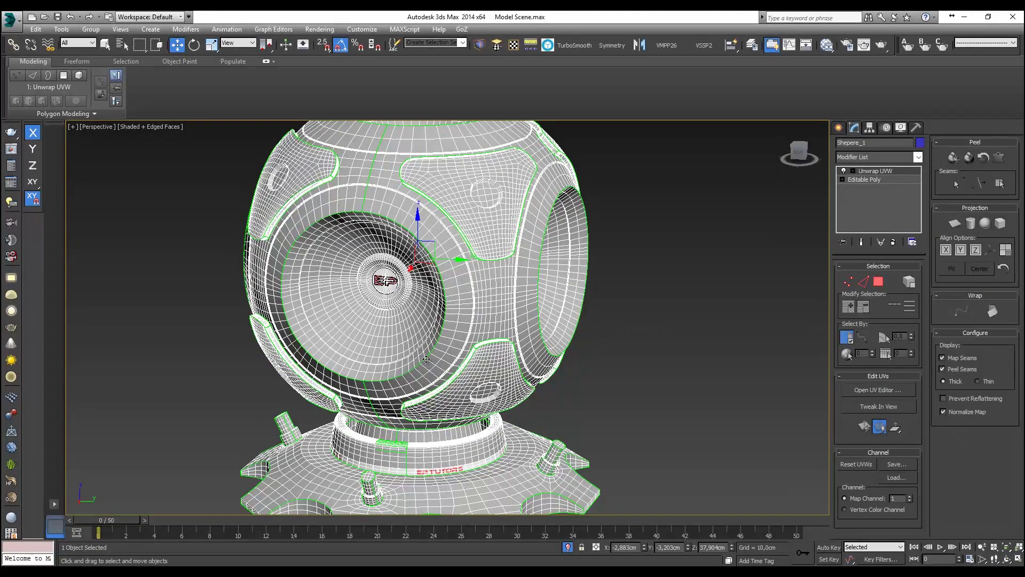
pyautogui.rightClick(873, 175)
pyautogui.click(904, 192)
pyautogui.keyDown('alt'); pyautogui.moveTo(548, 268); pyautogui.dragTo(601, 283, button='middle'); pyautogui.keyUp('alt')
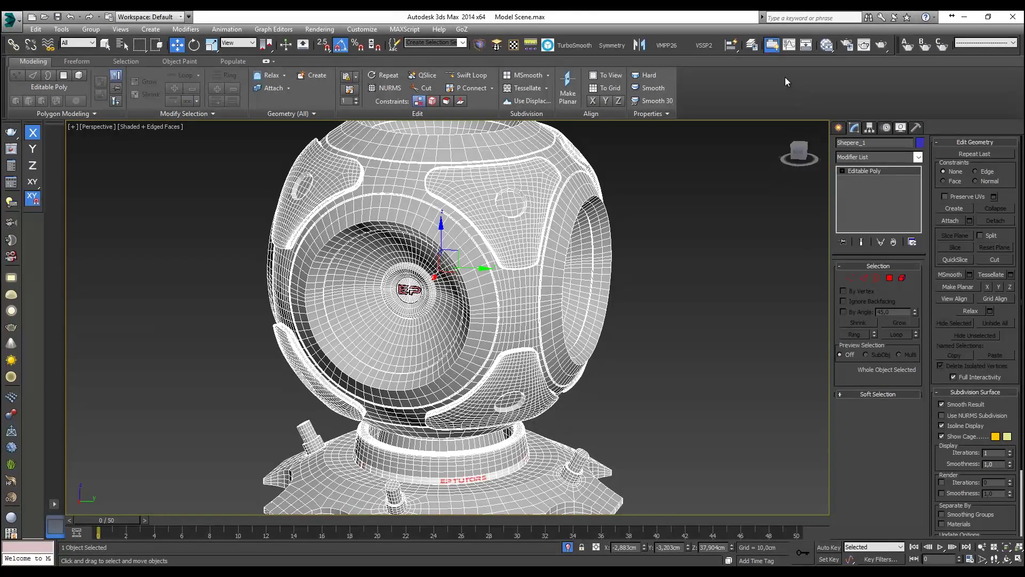
# Reapply Unwrap UVW to the sphere, examine the seams around the upper panels up close, and remove the modifier again
pyautogui.click(497, 45)
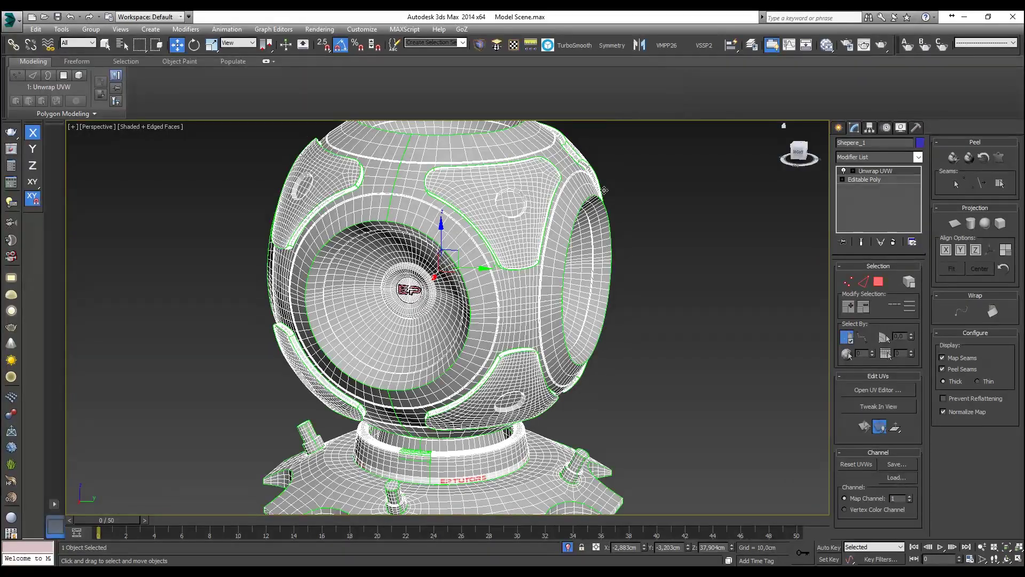
pyautogui.keyDown('alt'); pyautogui.moveTo(566, 271); pyautogui.dragTo(420, 239, button='middle'); pyautogui.keyUp('alt')
pyautogui.scroll(8, 420, 239)
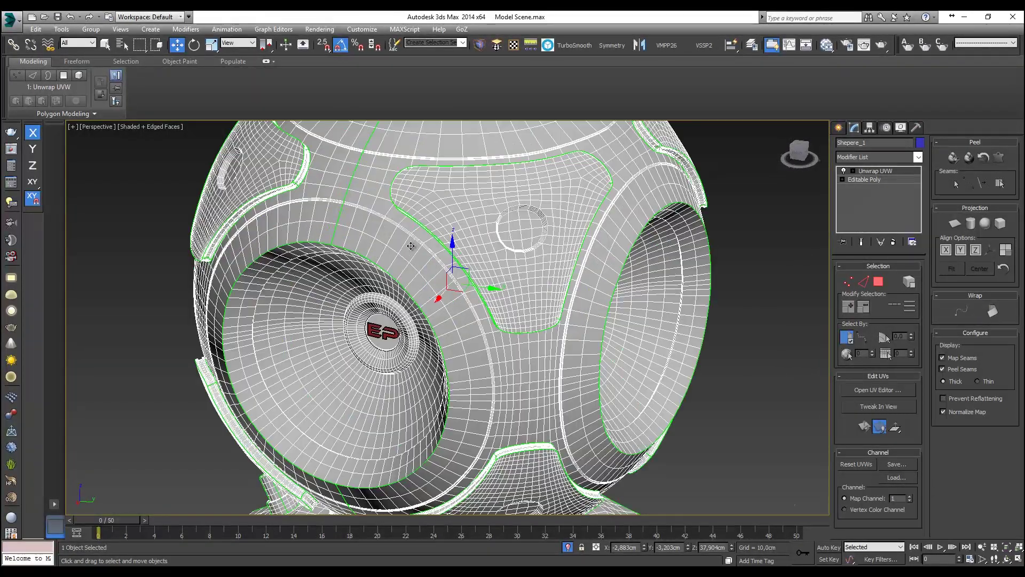
pyautogui.scroll(-5, 469, 265)
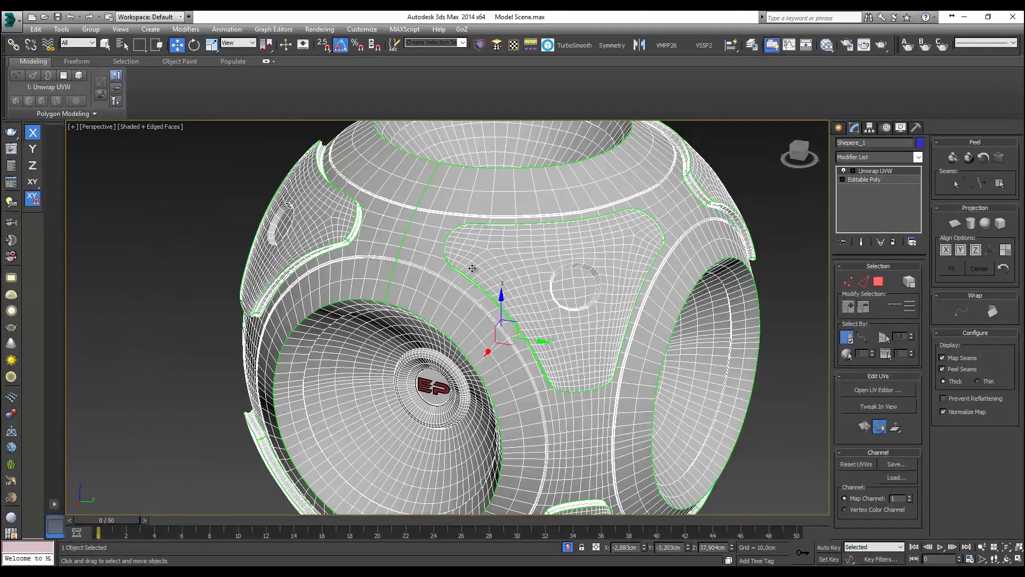
pyautogui.rightClick(882, 176)
pyautogui.click(897, 188)
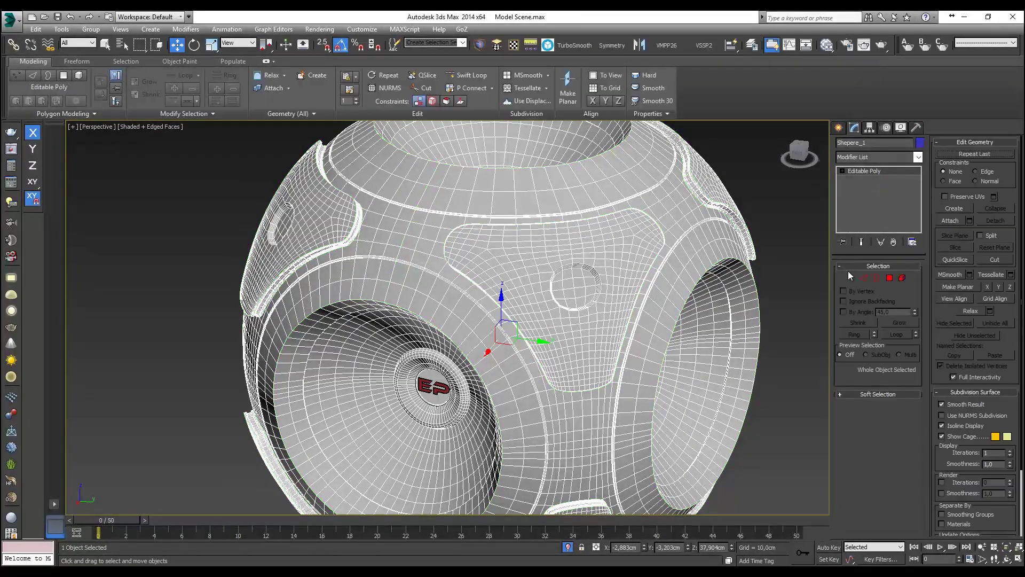
# Raise one vertex beside the upper panel along Z into a spike and test the deformed mesh with a temporary Unwrap UVW modifier
pyautogui.press('1')
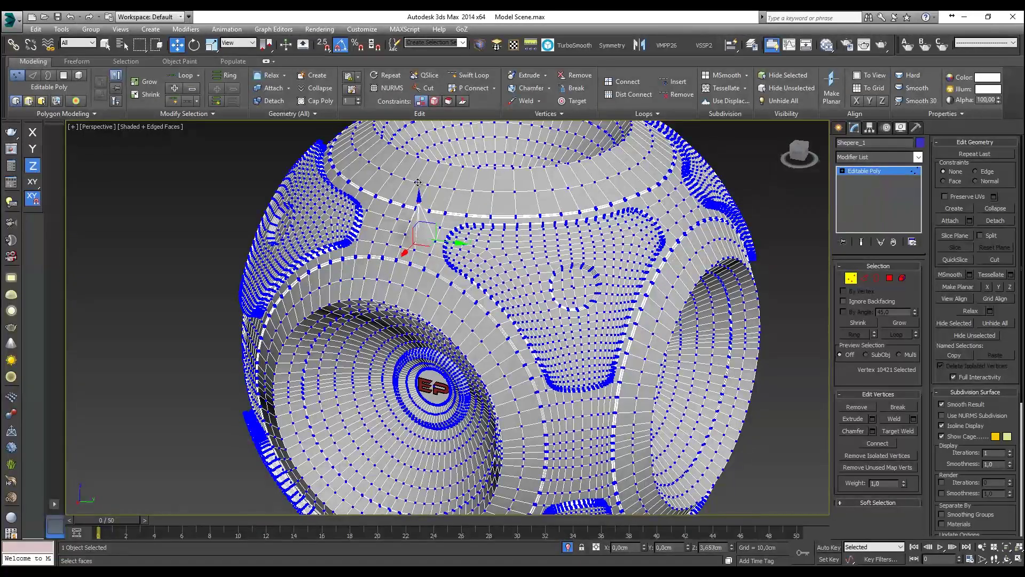
pyautogui.click(851, 278)
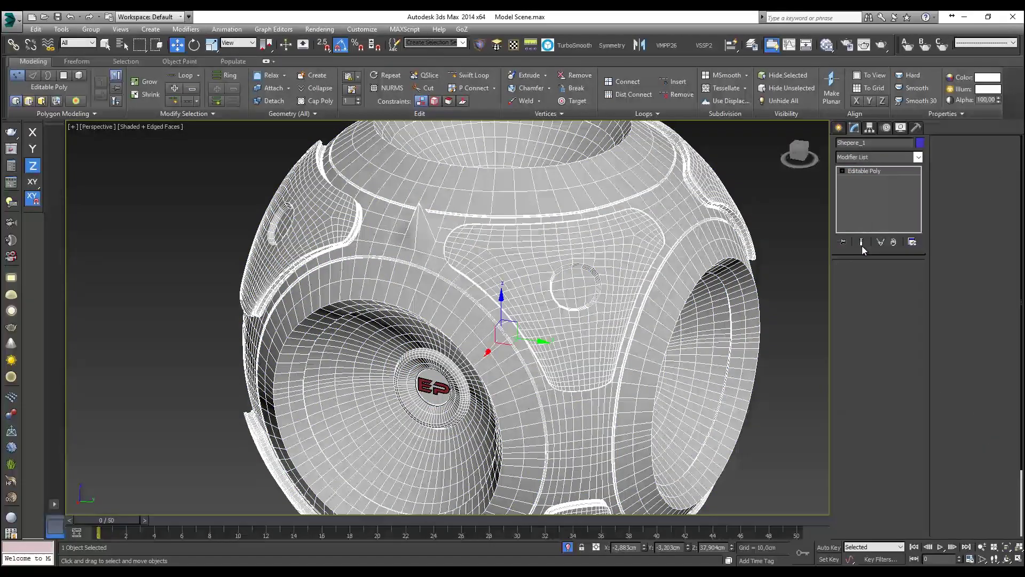
pyautogui.click(512, 45)
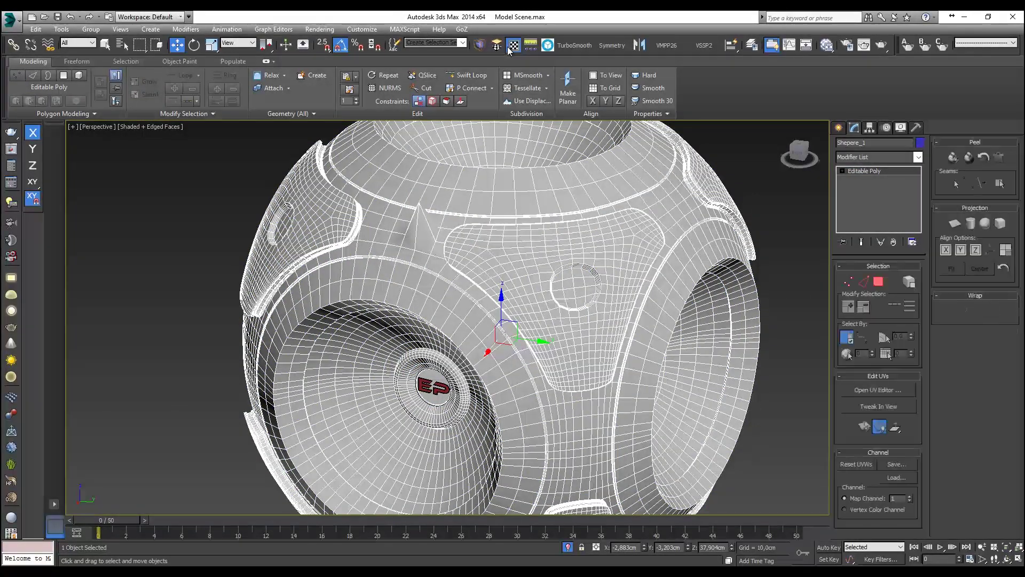
pyautogui.keyDown('alt'); pyautogui.moveTo(499, 251); pyautogui.dragTo(753, 230, button='middle'); pyautogui.keyUp('alt')
pyautogui.rightClick(873, 173)
pyautogui.click(900, 193)
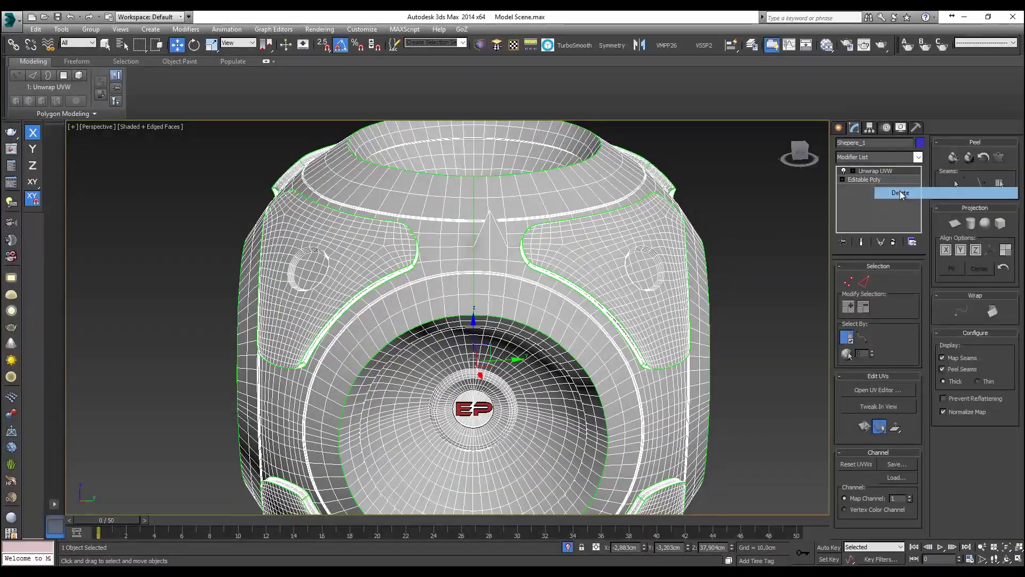
# Apply an Unwrap UVW modifier to the sphere model and open its UV editor
pyautogui.keyDown('alt'); pyautogui.moveTo(678, 267); pyautogui.dragTo(660, 266, button='middle'); pyautogui.keyUp('alt')
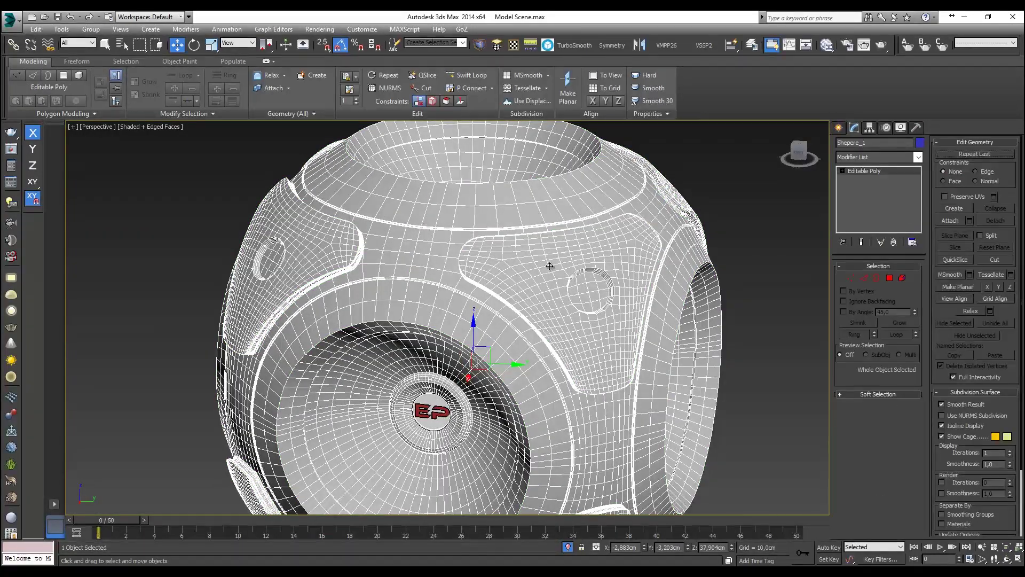
pyautogui.scroll(-3, 553, 269)
pyautogui.keyDown('alt'); pyautogui.moveTo(565, 272); pyautogui.dragTo(544, 262, button='middle'); pyautogui.keyUp('alt')
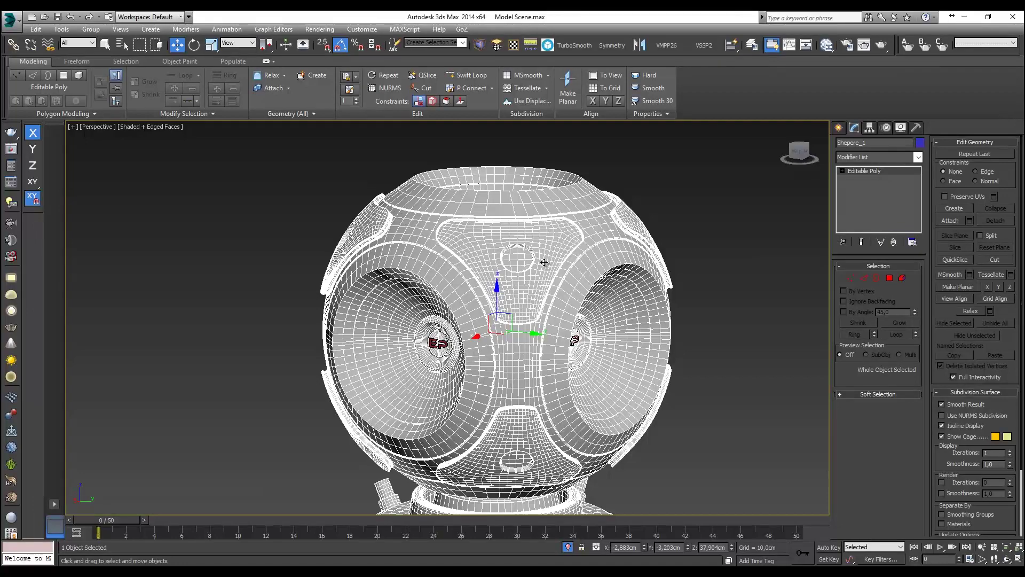
pyautogui.scroll(3, 544, 262)
pyautogui.click(514, 45)
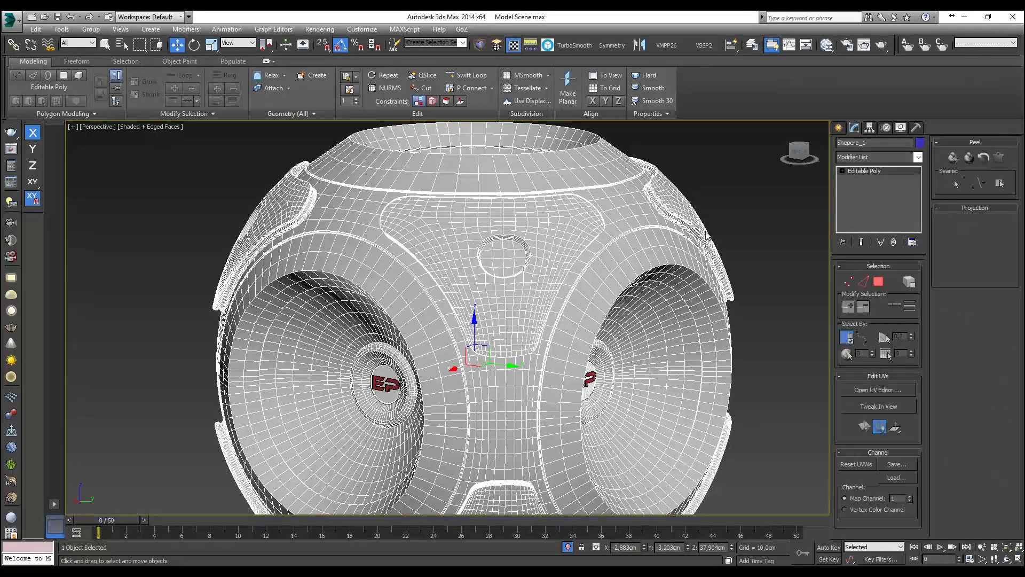
pyautogui.moveTo(744, 271); pyautogui.dragTo(724, 214, button='middle')
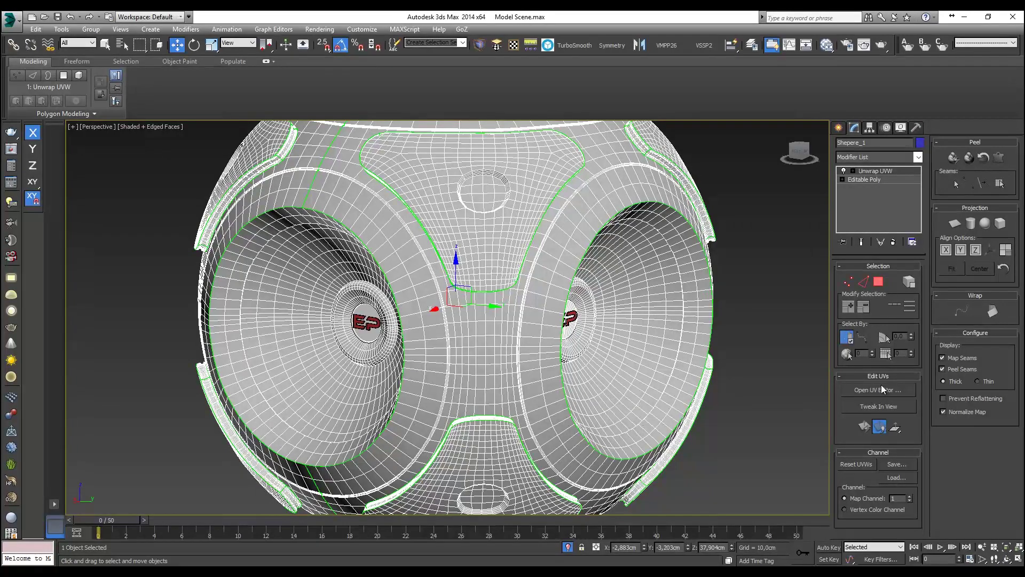
pyautogui.click(879, 390)
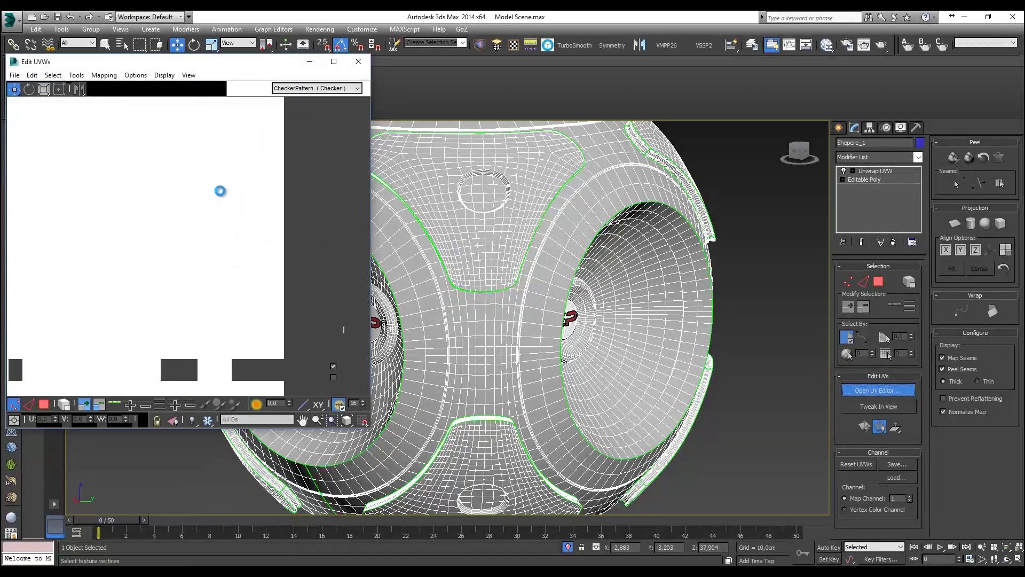
# Enlarge the UV editor to full screen and examine the overlapping UV shells
pyautogui.moveTo(243, 62); pyautogui.dragTo(457, 56)
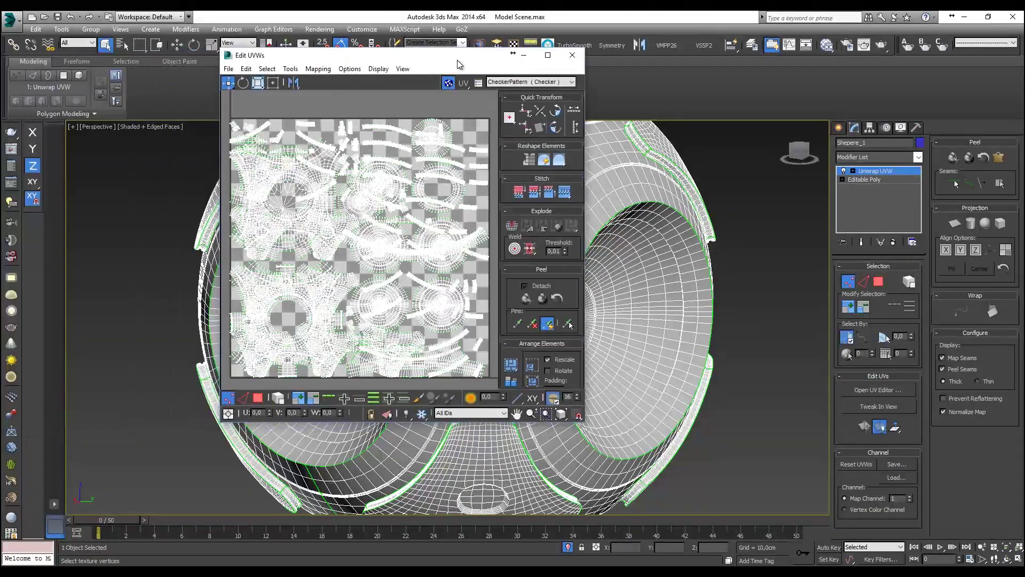
pyautogui.click(547, 55)
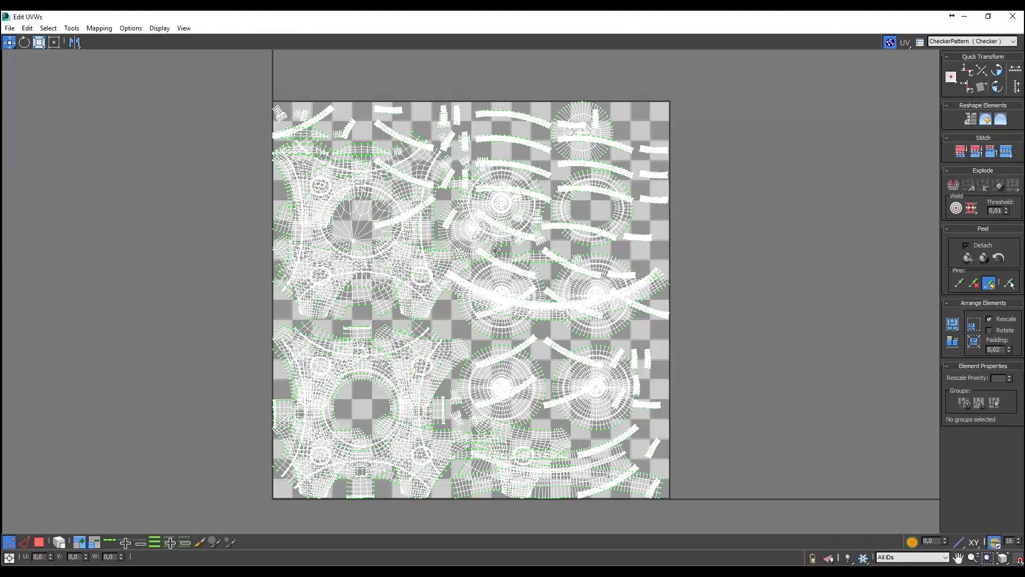
pyautogui.scroll(5, 409, 232)
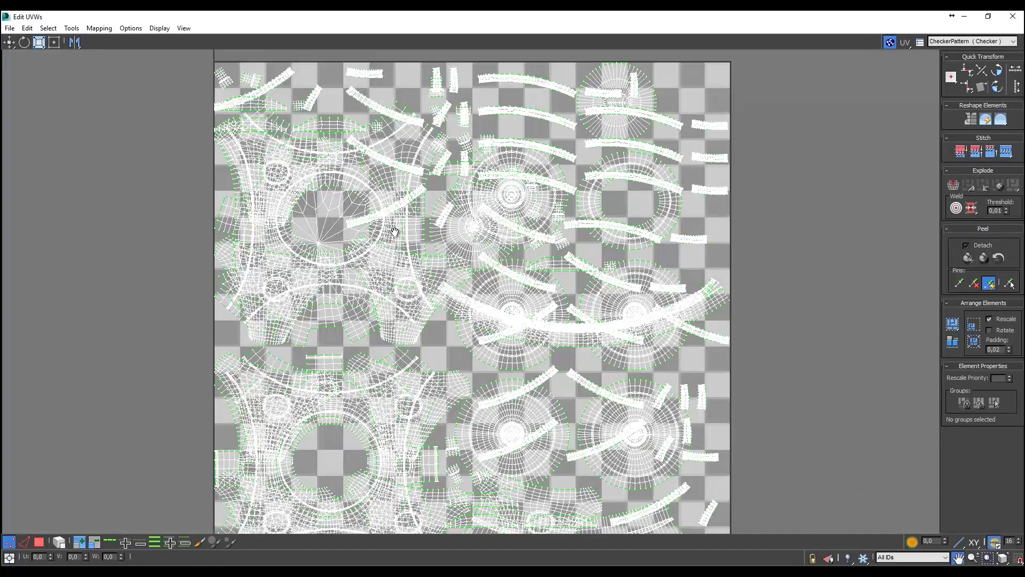
pyautogui.scroll(2, 414, 229)
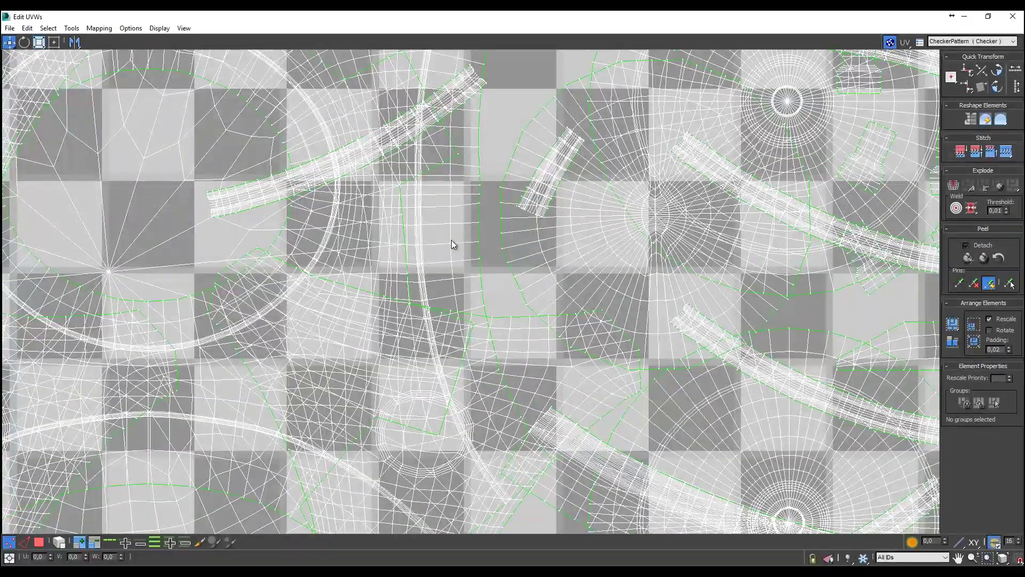
pyautogui.scroll(-3, 451, 239)
pyautogui.scroll(-6, 451, 245)
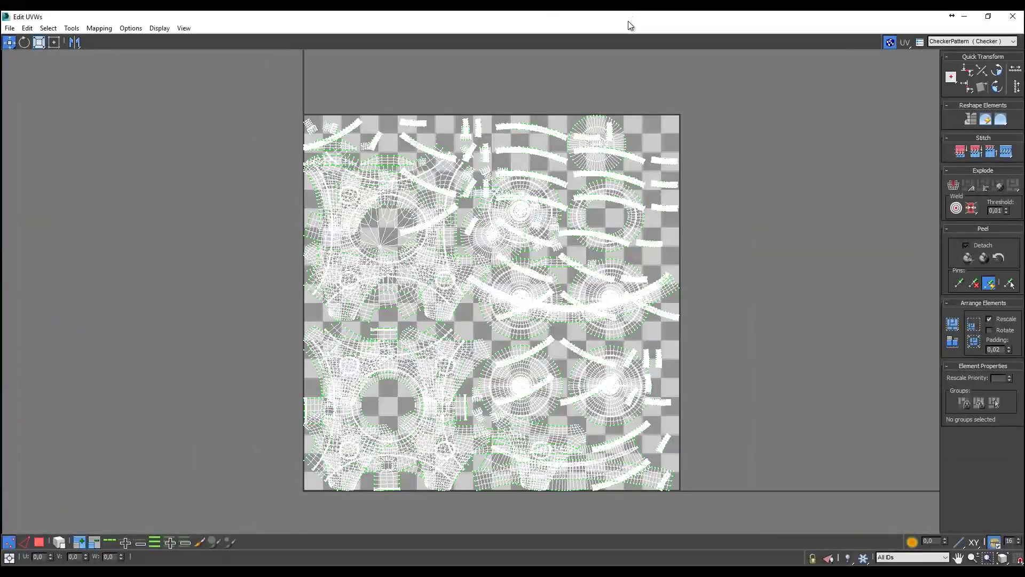
# Restore the UV editor window beside the model and set selection to polygons by whole UV element
pyautogui.doubleClick(633, 17)
pyautogui.keyDown('alt'); pyautogui.moveTo(373, 267); pyautogui.dragTo(267, 267, button='middle'); pyautogui.keyUp('alt')
pyautogui.click(511, 385)
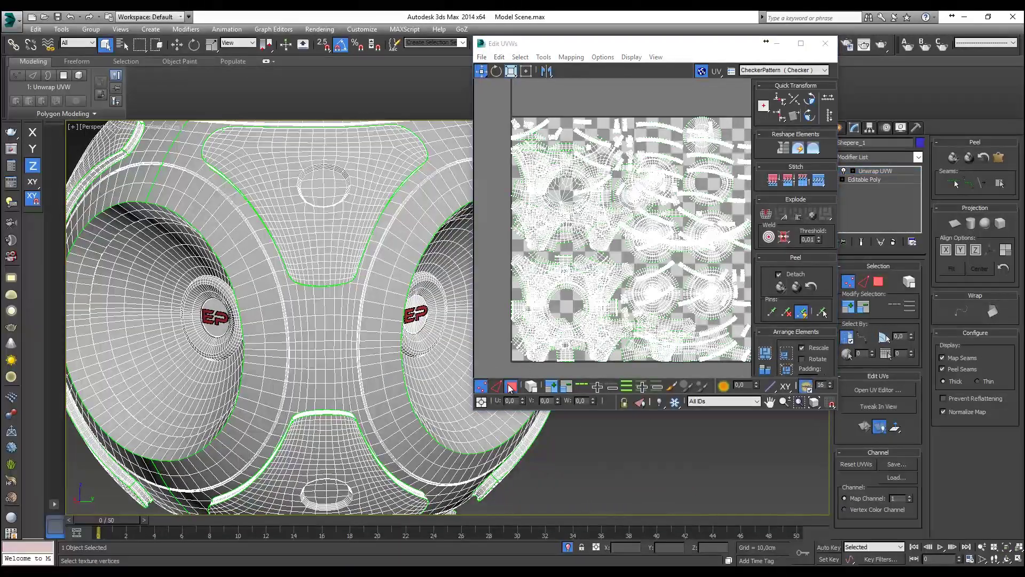
pyautogui.hotkey('ctrl', 'a')
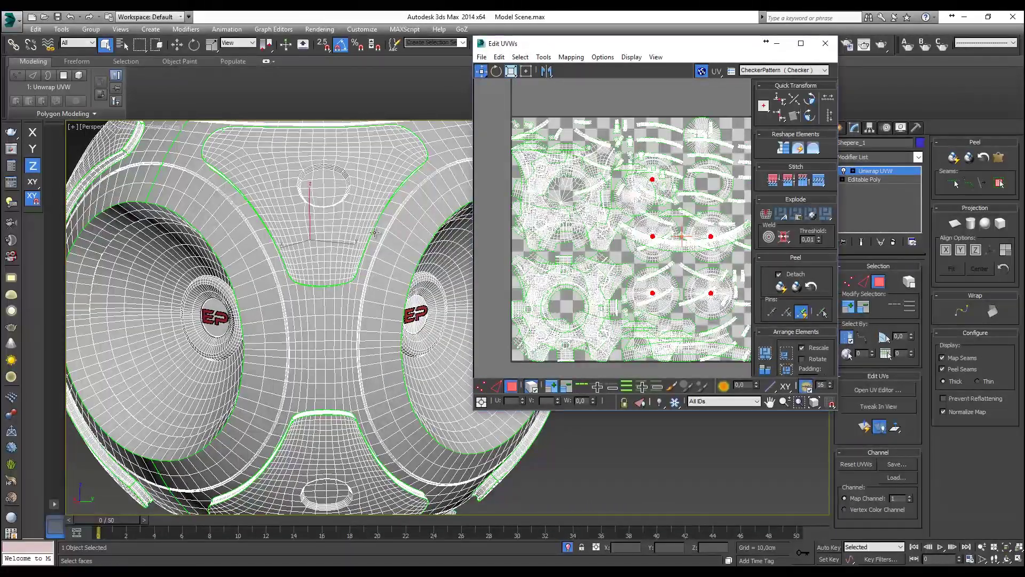
# Select the four-armed UV shell of the body between the round openings and move it outside the UV tile
pyautogui.click(329, 306)
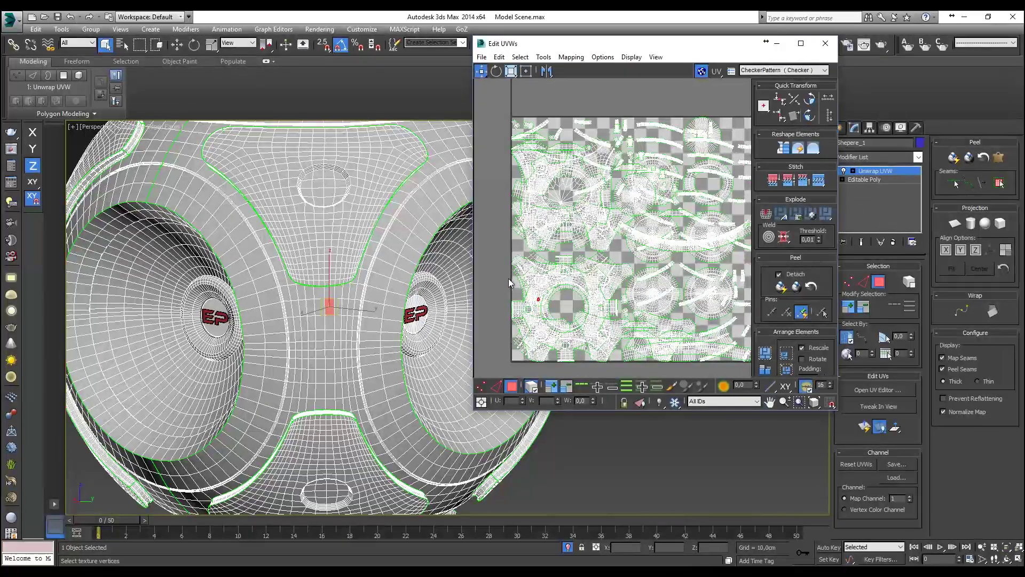
pyautogui.scroll(6, 510, 283)
pyautogui.moveTo(508, 278); pyautogui.dragTo(533, 255)
pyautogui.scroll(-5, 551, 262)
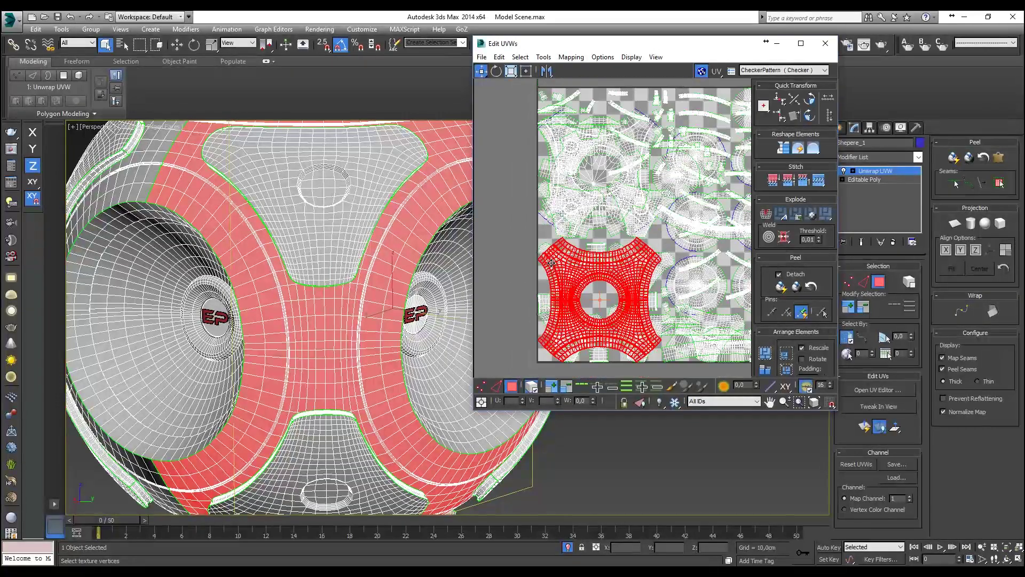
pyautogui.scroll(-2, 551, 262)
pyautogui.moveTo(548, 265); pyautogui.dragTo(452, 234)
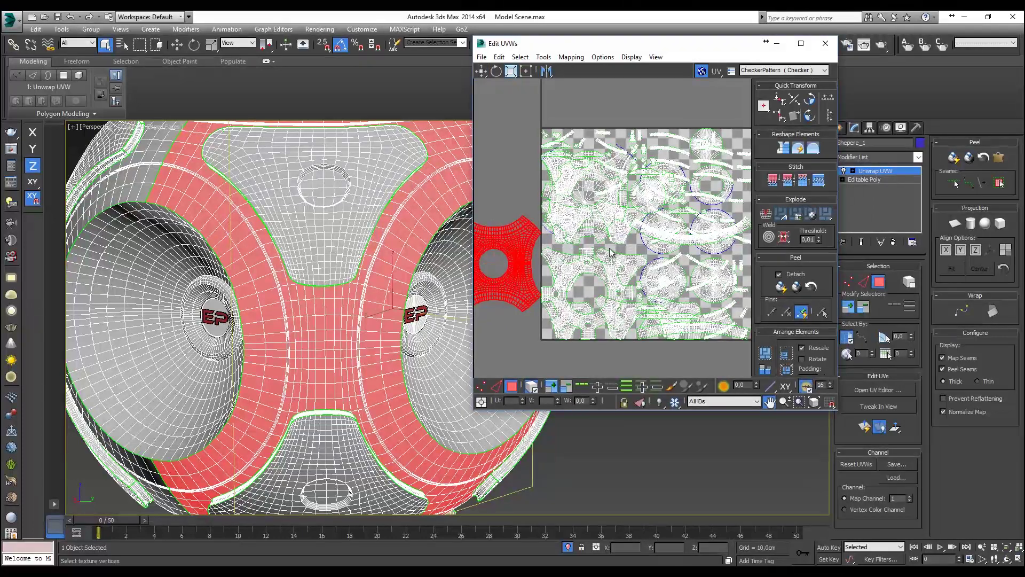
pyautogui.scroll(-4, 588, 248)
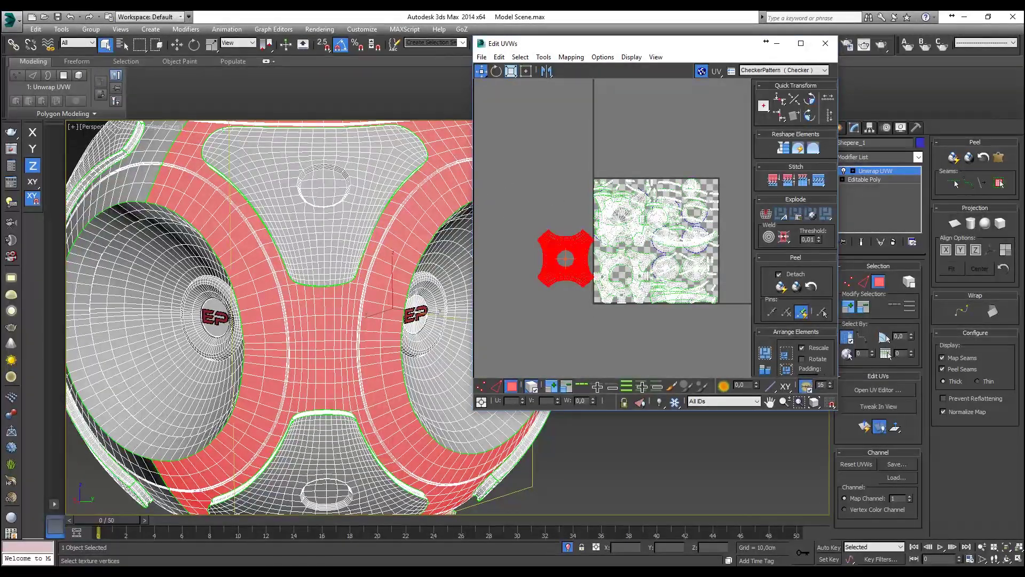
# Select all UV shells, pack them into the UV tile with Rescale enabled, and clear the selection
pyautogui.moveTo(515, 151); pyautogui.dragTo(726, 324)
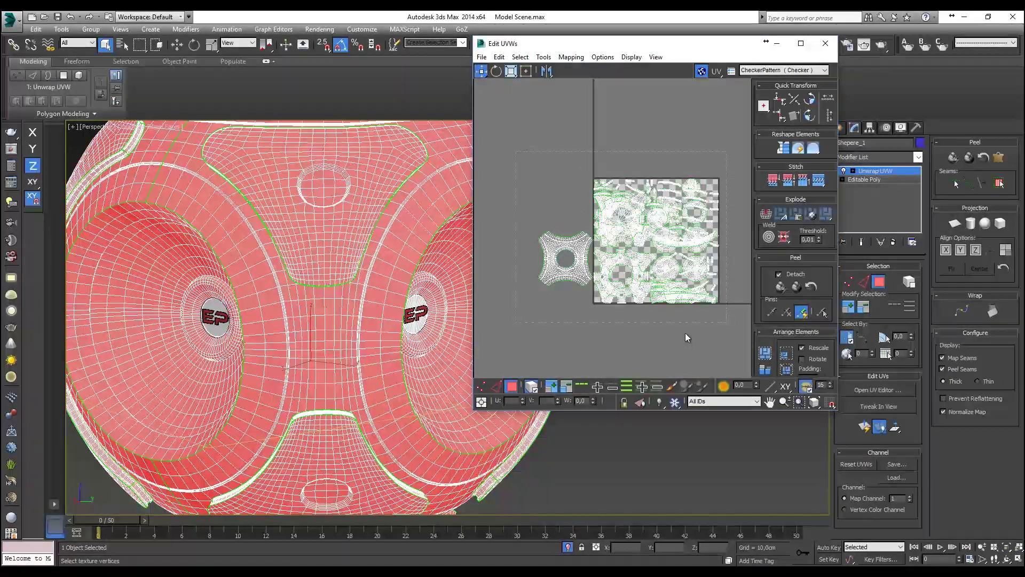
pyautogui.moveTo(685, 333); pyautogui.dragTo(683, 329, button='middle')
pyautogui.click(763, 354)
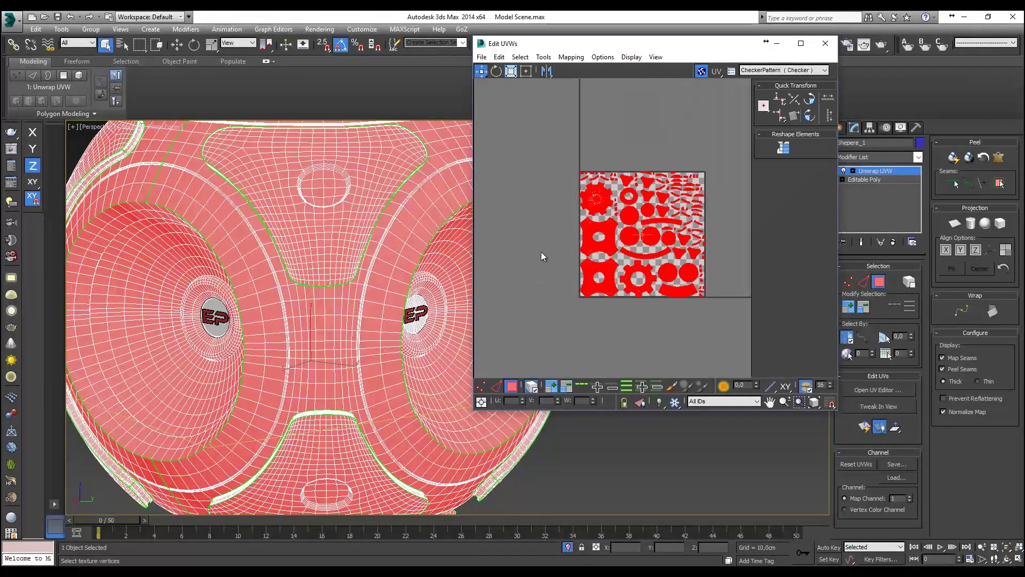
pyautogui.click(709, 327)
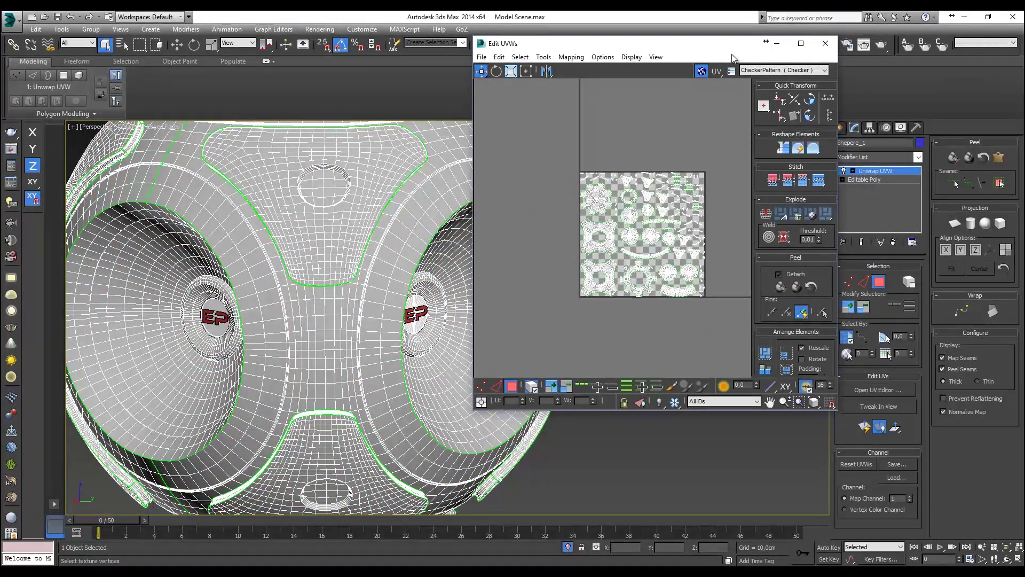
# Examine the packed UV layout at full screen and return the UV editor to a window beside the model
pyautogui.click(800, 42)
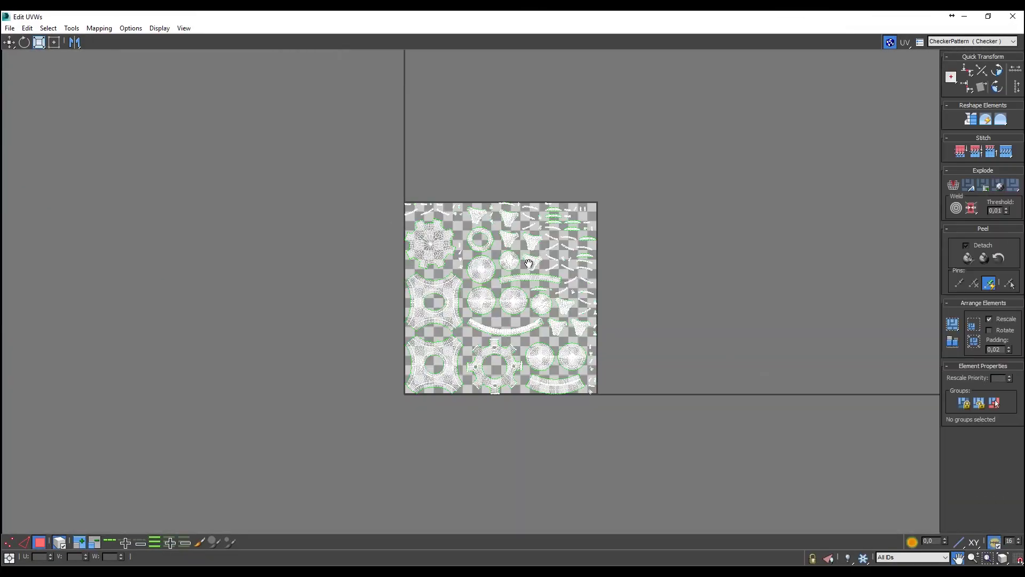
pyautogui.scroll(6, 529, 263)
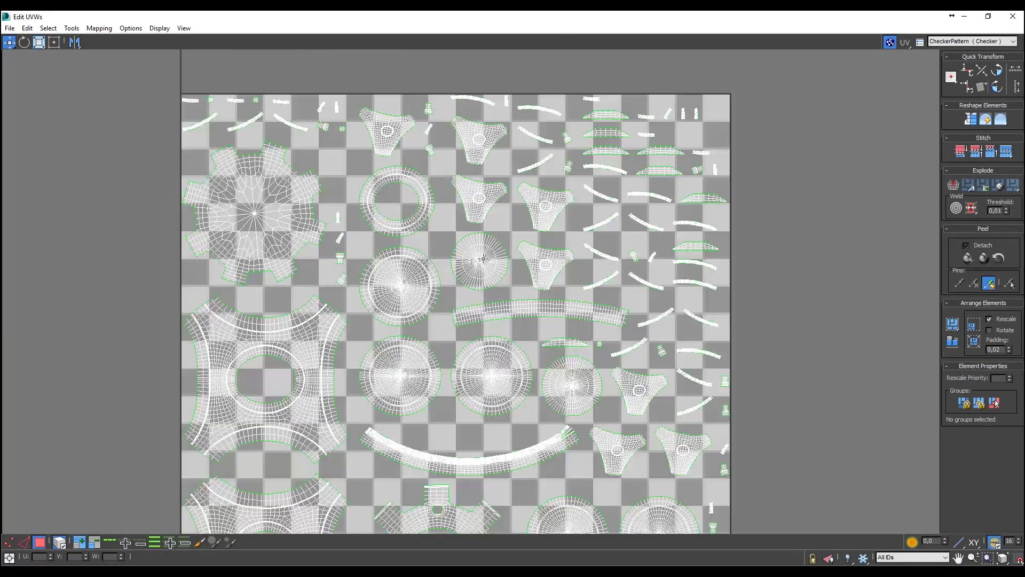
pyautogui.scroll(-2, 485, 261)
pyautogui.moveTo(482, 263); pyautogui.dragTo(489, 195, button='middle')
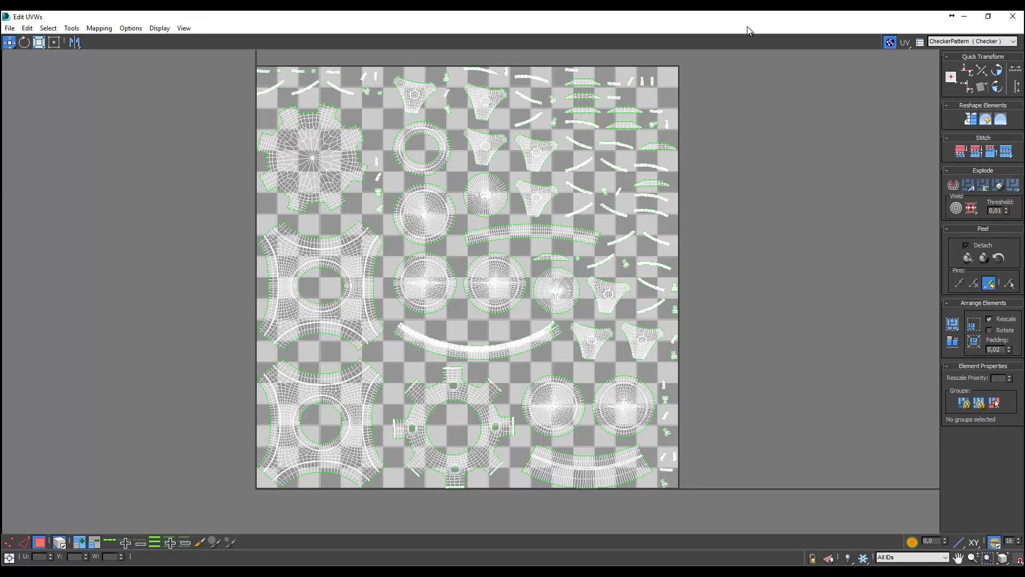
pyautogui.moveTo(715, 20); pyautogui.dragTo(737, 86)
pyautogui.moveTo(374, 221); pyautogui.dragTo(311, 227, button='middle')
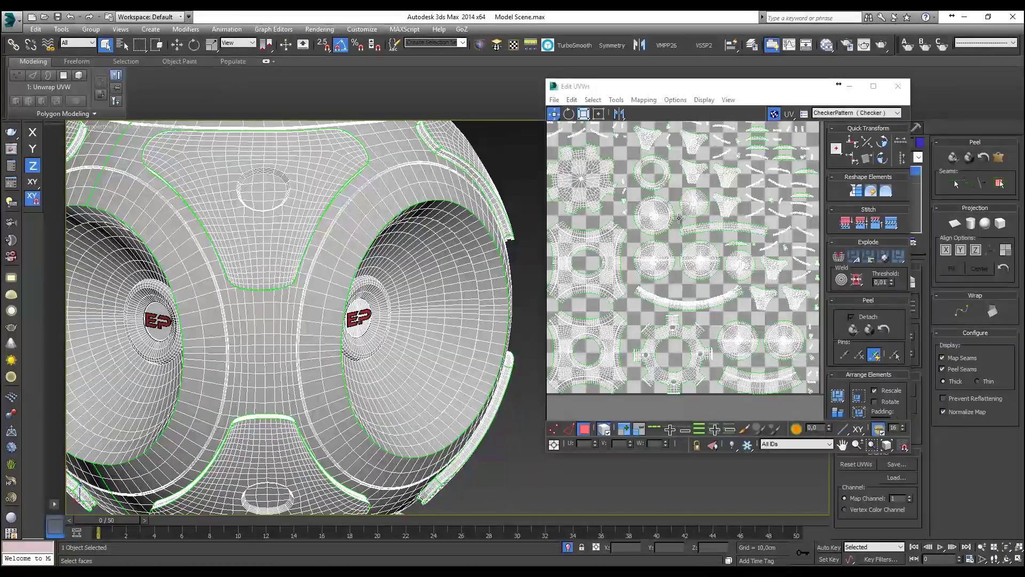
# Reopen the UV editor from the sphere's Unwrap UVW modifier and turn off the edge display in the viewport
pyautogui.moveTo(771, 97); pyautogui.dragTo(678, 90)
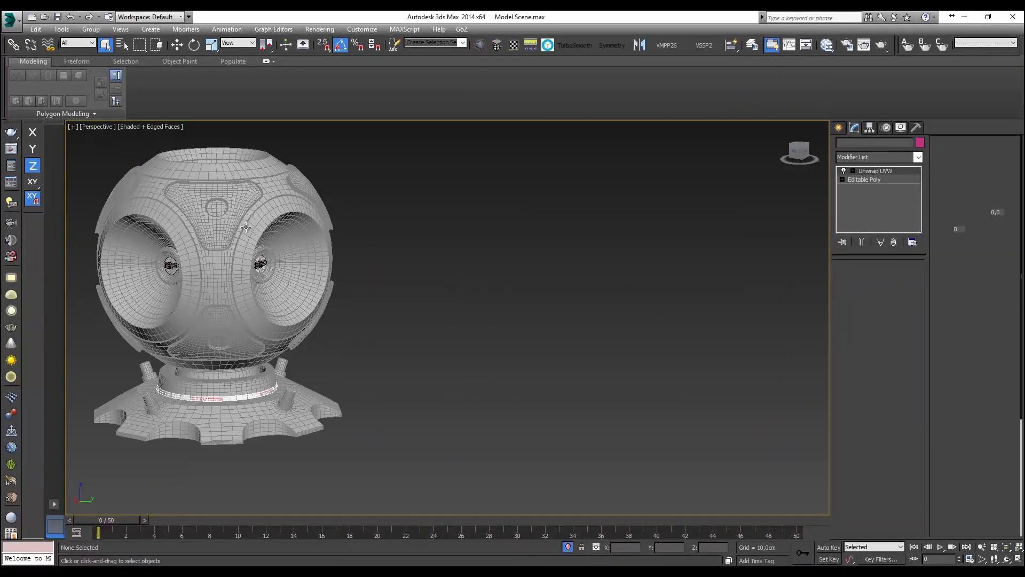
pyautogui.click(870, 171)
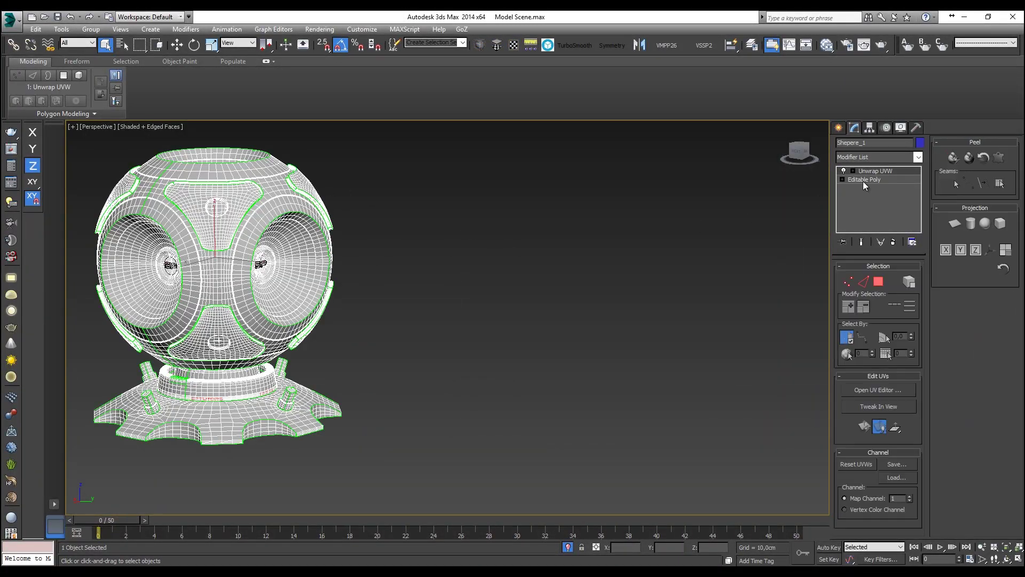
pyautogui.click(877, 171)
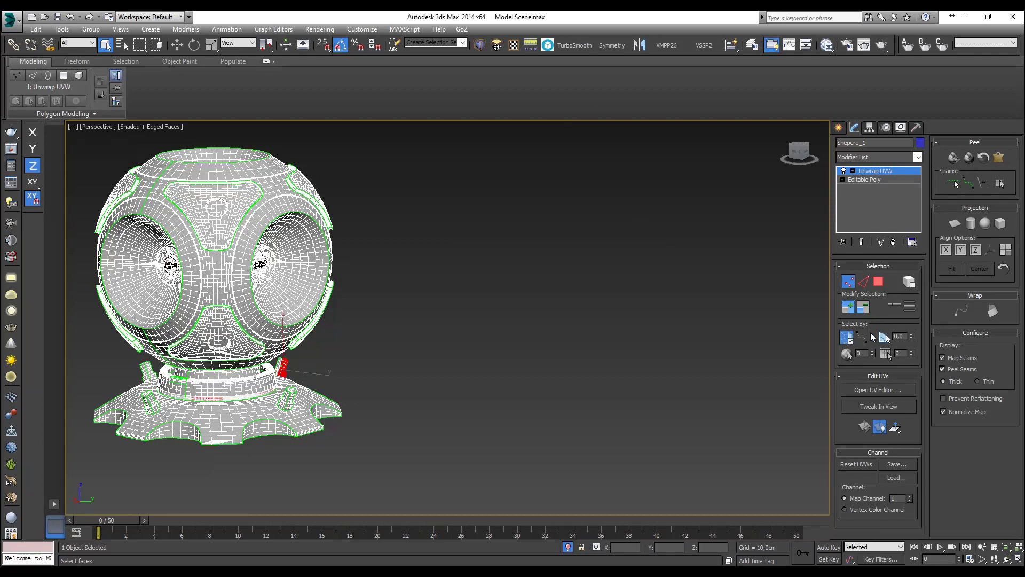
pyautogui.click(881, 388)
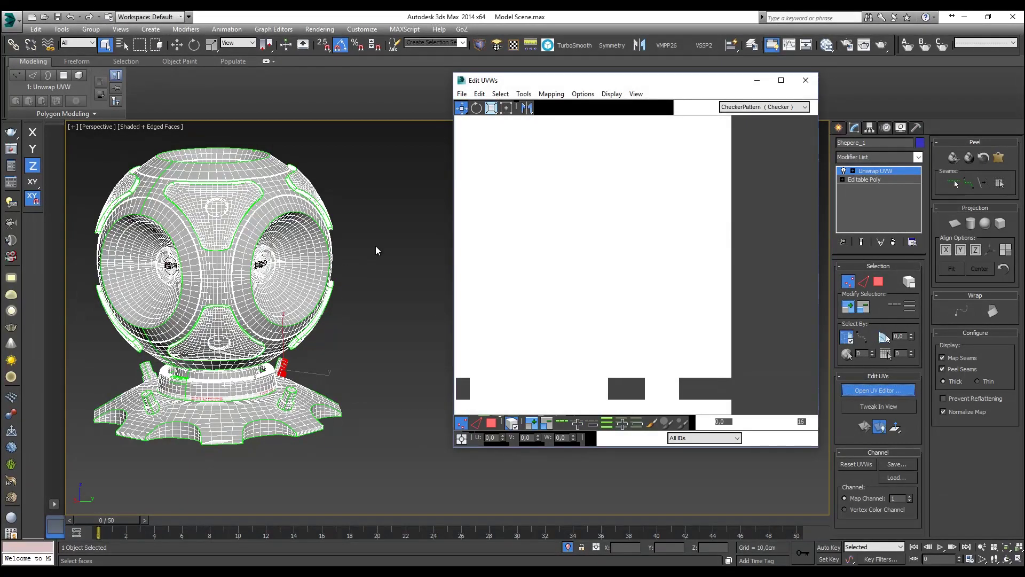
pyautogui.press('F4')
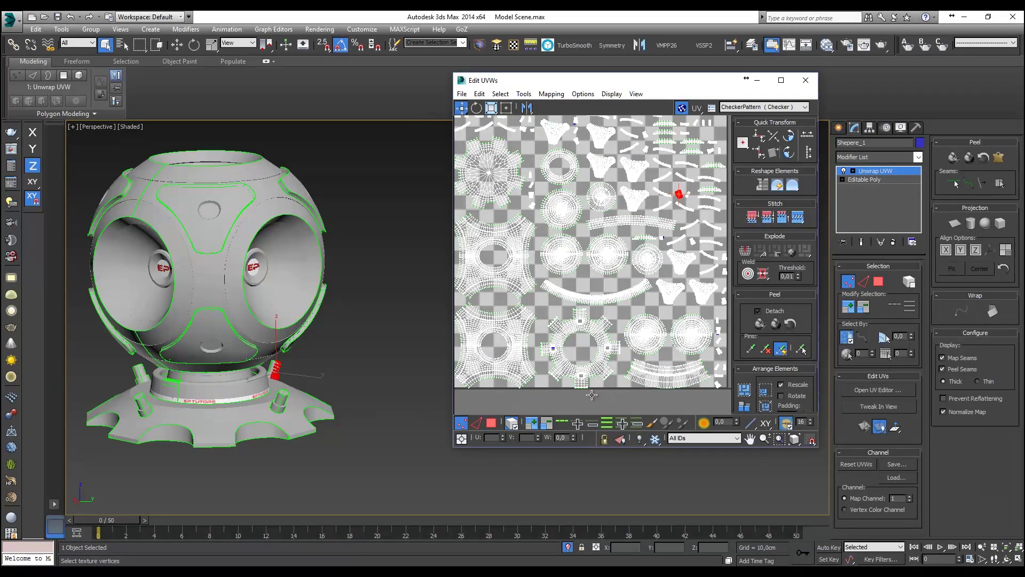
# Show the UV editor's CheckerPattern on the model, inspect it around the openings and base, then close the editor and leave sub-object selection
pyautogui.click(750, 109)
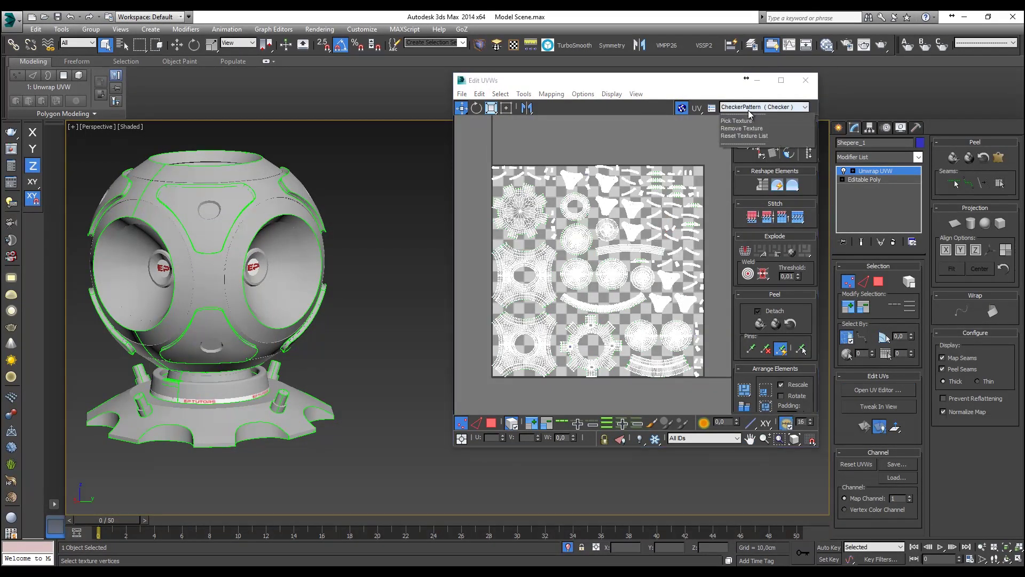
pyautogui.click(750, 118)
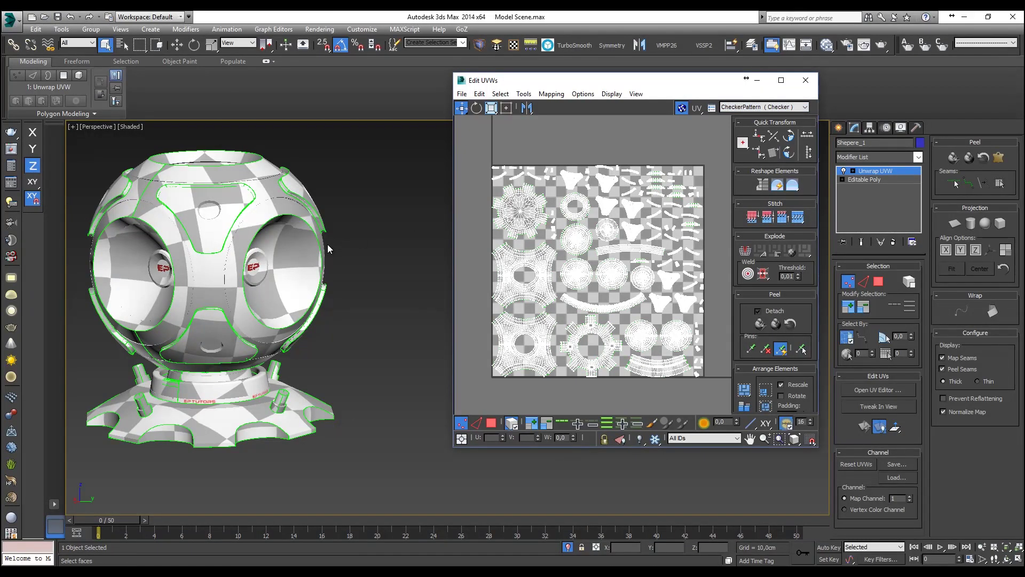
pyautogui.keyDown('alt'); pyautogui.moveTo(368, 242); pyautogui.dragTo(480, 245, button='middle'); pyautogui.keyUp('alt')
pyautogui.keyDown('alt'); pyautogui.moveTo(283, 271); pyautogui.dragTo(245, 214, button='middle'); pyautogui.keyUp('alt')
pyautogui.scroll(2, 241, 203)
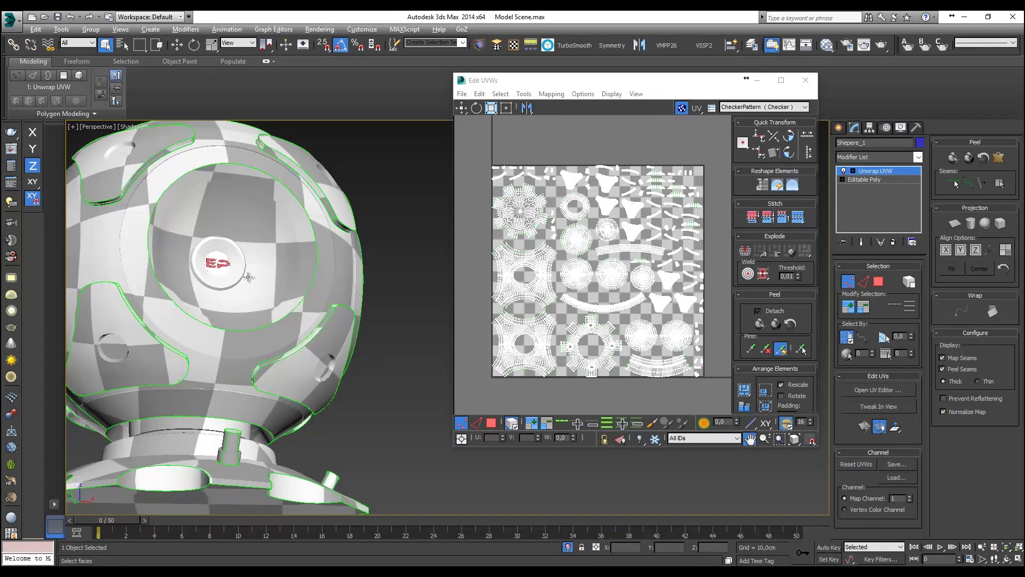
pyautogui.keyDown('alt'); pyautogui.moveTo(272, 285); pyautogui.dragTo(185, 275, button='middle'); pyautogui.keyUp('alt')
pyautogui.keyDown('alt'); pyautogui.moveTo(209, 288); pyautogui.dragTo(296, 153, button='middle'); pyautogui.keyUp('alt')
pyautogui.keyDown('alt'); pyautogui.moveTo(266, 305); pyautogui.dragTo(278, 374, button='middle'); pyautogui.keyUp('alt')
pyautogui.click(806, 80)
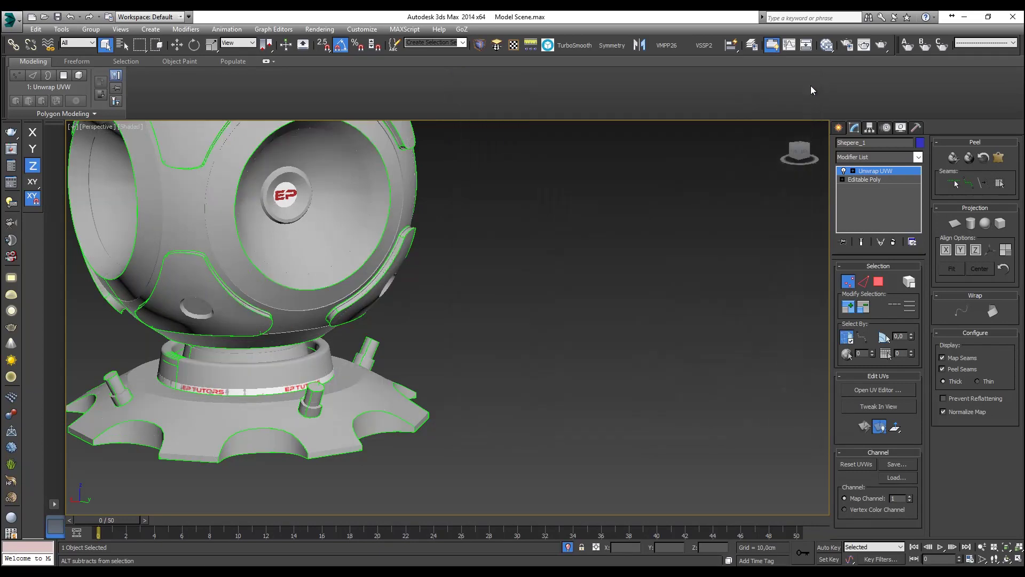
pyautogui.click(897, 170)
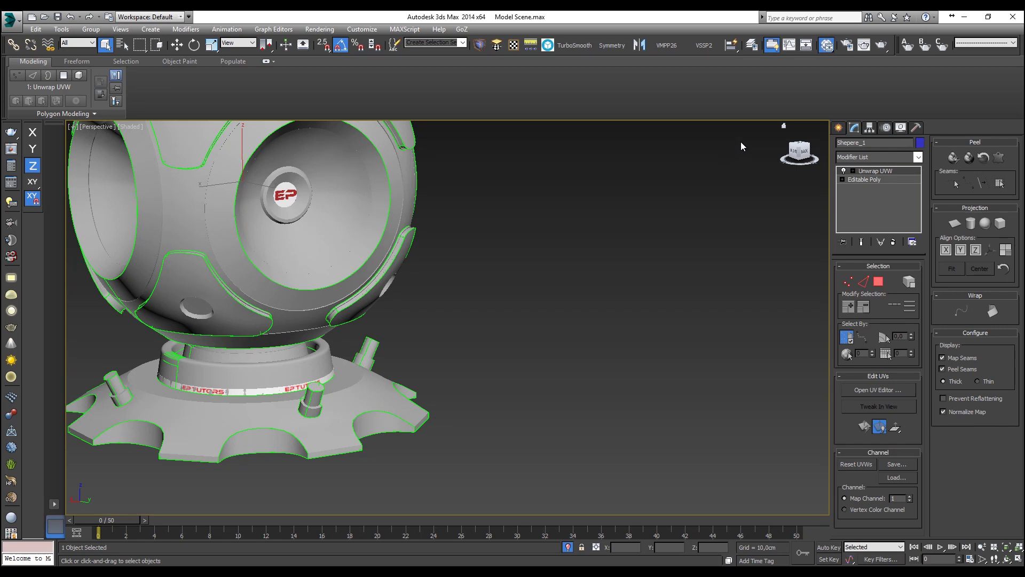
# Open the Slate Material Editor and add a VRayMtl material to the node view
pyautogui.press('m')
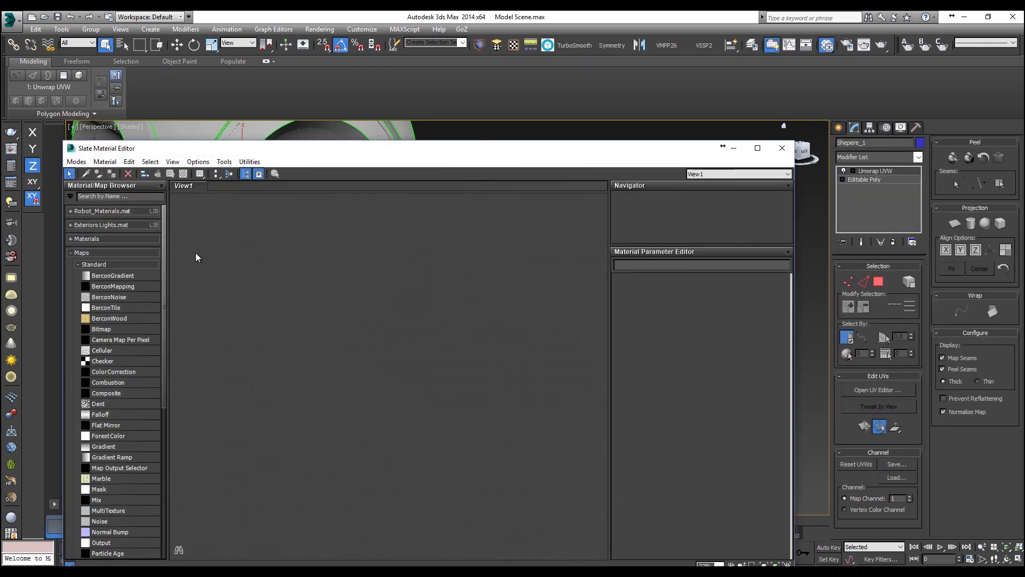
pyautogui.click(98, 239)
pyautogui.click(89, 279)
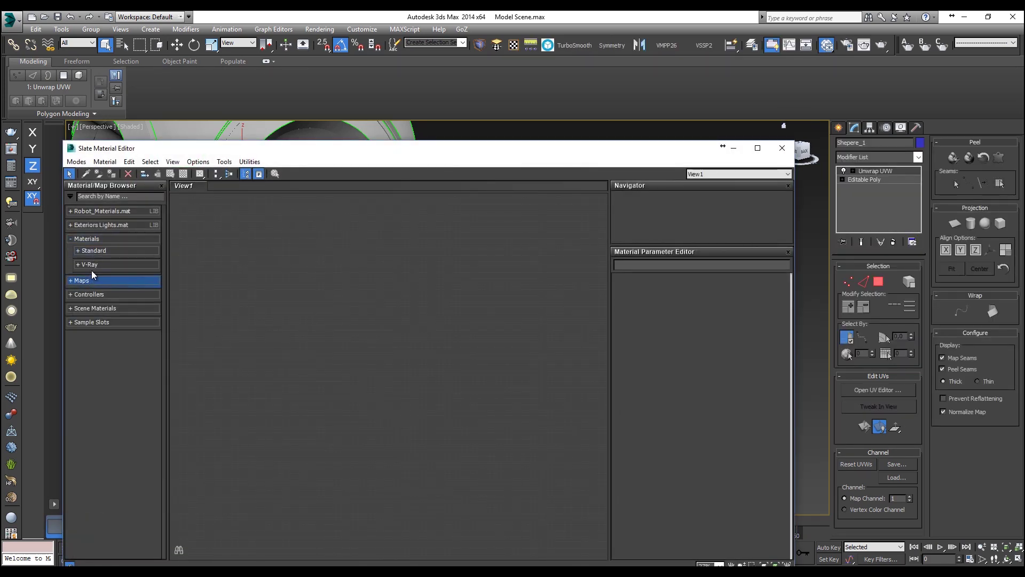
pyautogui.click(98, 263)
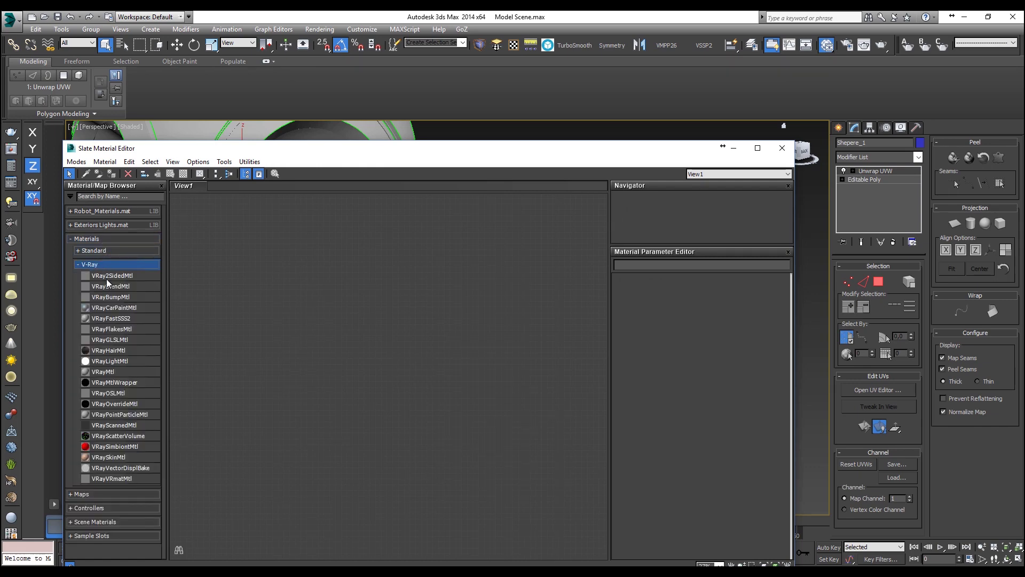
pyautogui.click(123, 372)
pyautogui.doubleClick(124, 371)
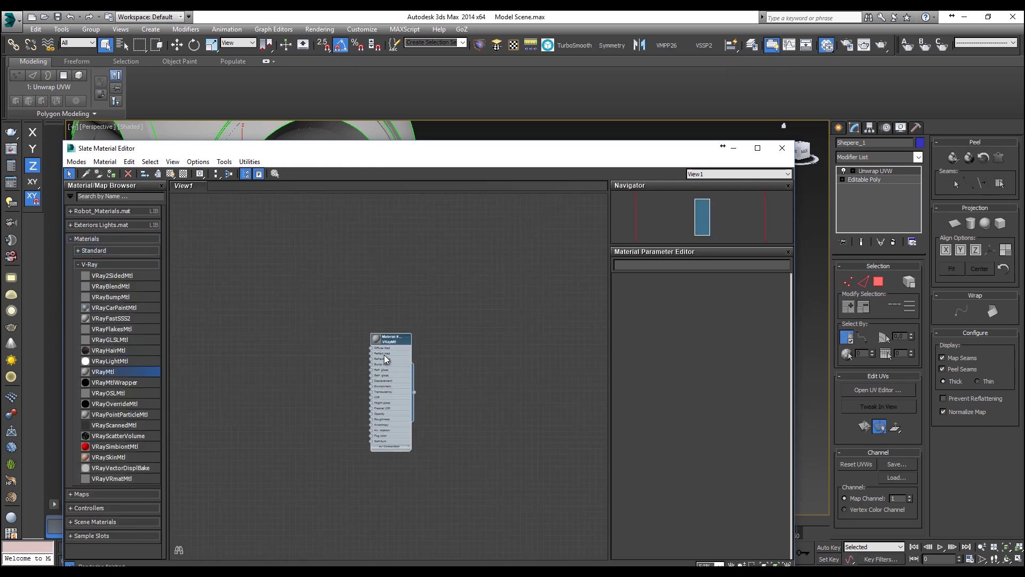
# Add a standard Checker map to the material node view
pyautogui.click(124, 239)
pyautogui.click(113, 254)
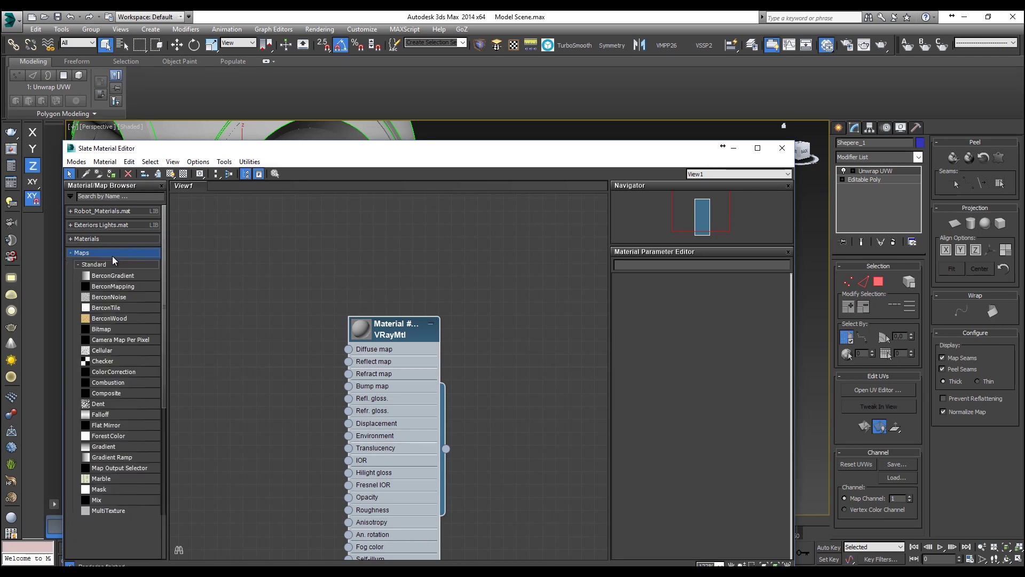
pyautogui.scroll(-1, 121, 309)
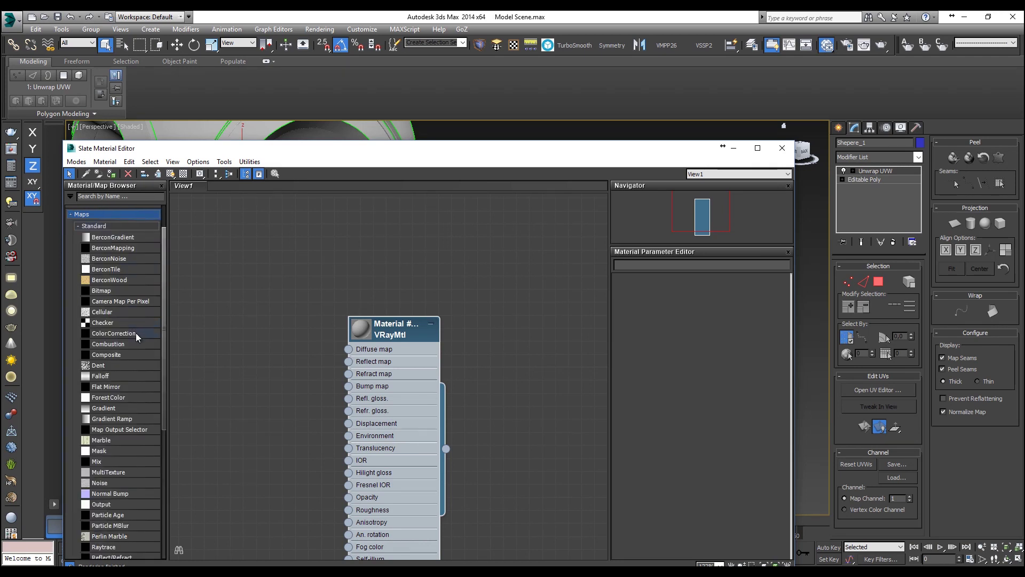
pyautogui.doubleClick(120, 324)
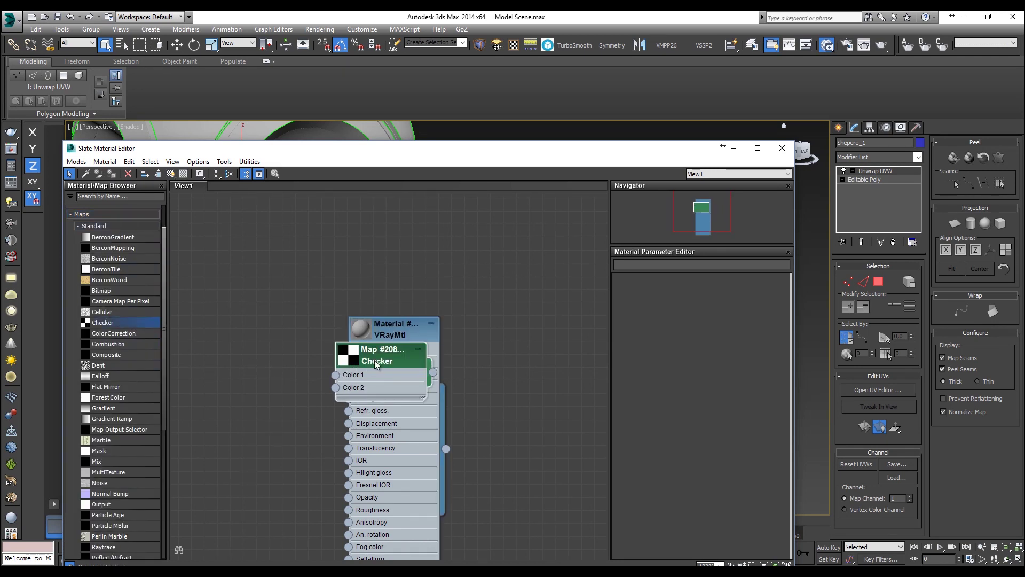
# Add a Bitmap map beside the material, load Uvrefmap_checkeredmap.jpg into it and view the image
pyautogui.doubleClick(121, 291)
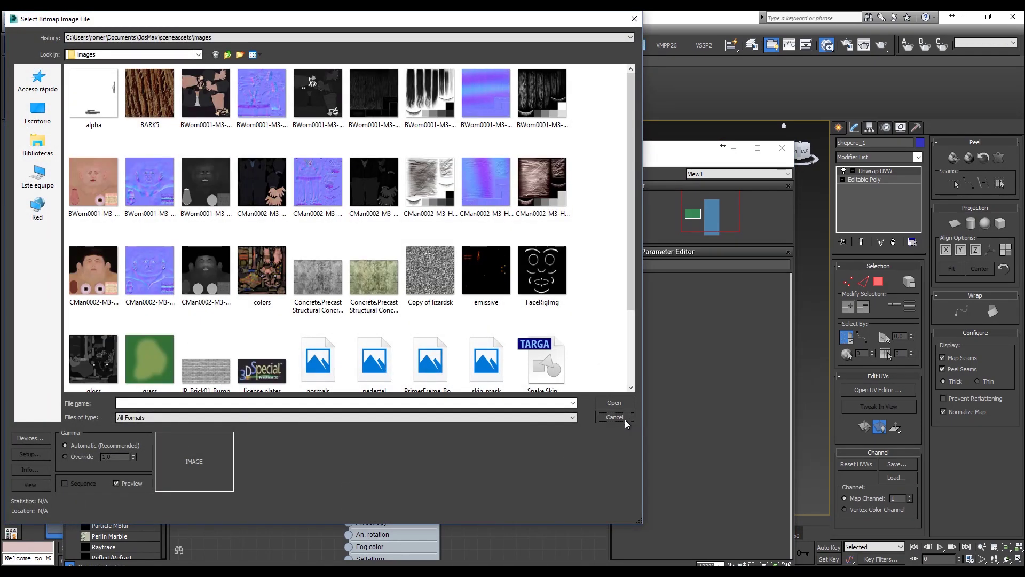
pyautogui.click(623, 418)
pyautogui.moveTo(351, 355); pyautogui.dragTo(329, 370)
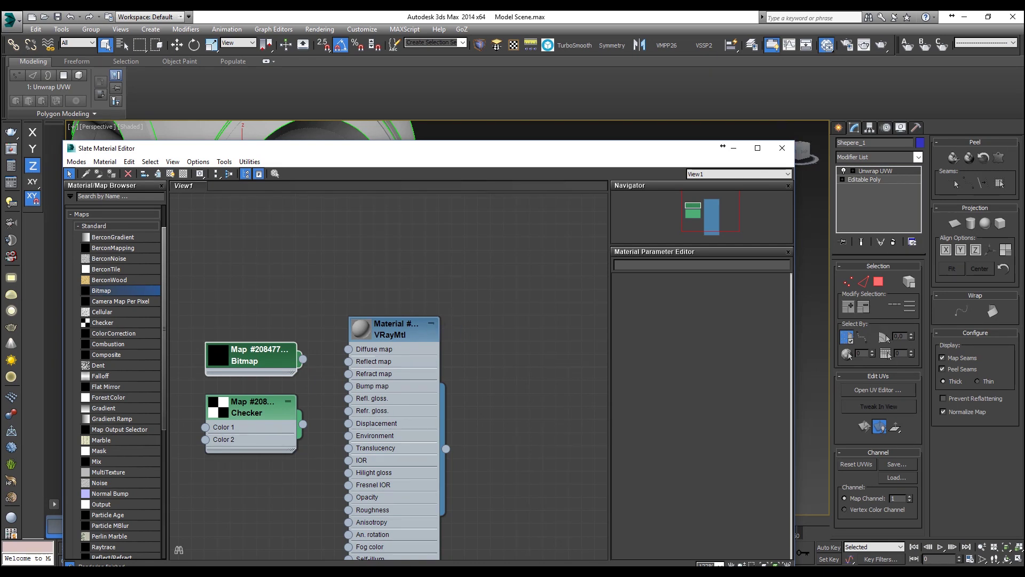
pyautogui.doubleClick(272, 360)
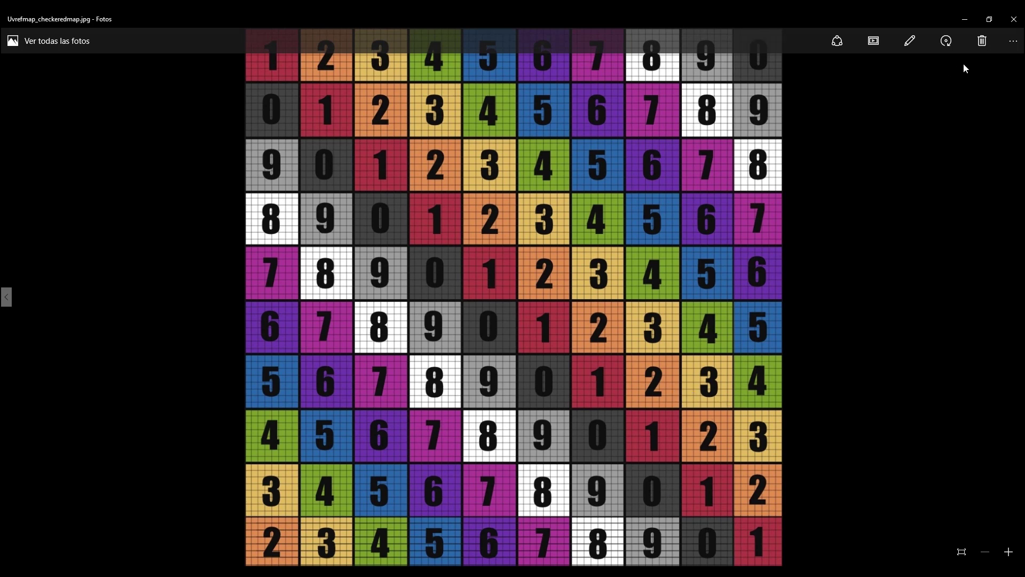
pyautogui.click(1013, 21)
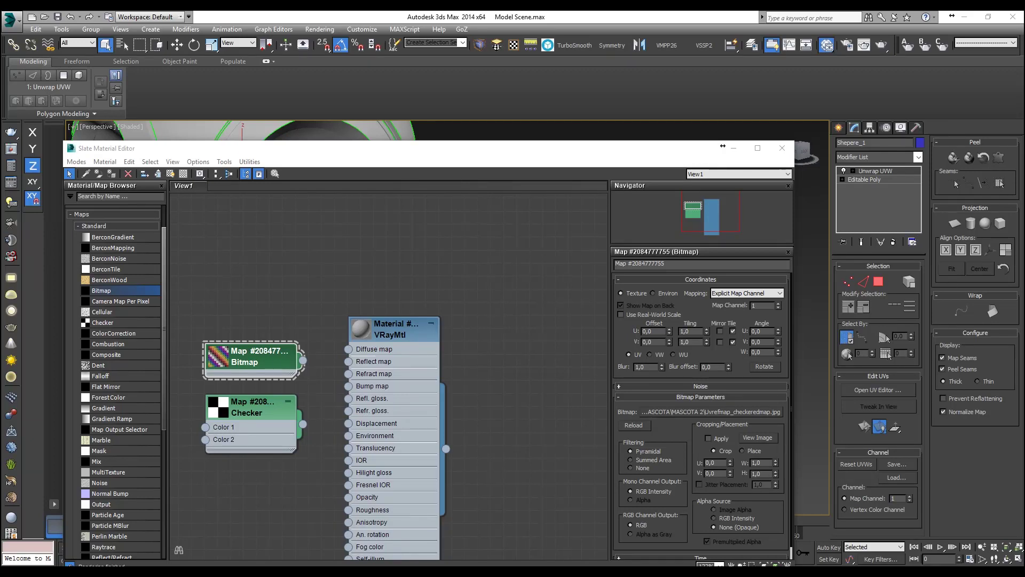
# Connect the Checker map to the VRayMtl's Diffuse map and enable its shaded display in the viewport
pyautogui.moveTo(489, 348); pyautogui.dragTo(592, 289, button='middle')
pyautogui.scroll(1, 591, 290)
pyautogui.moveTo(380, 376); pyautogui.dragTo(431, 299)
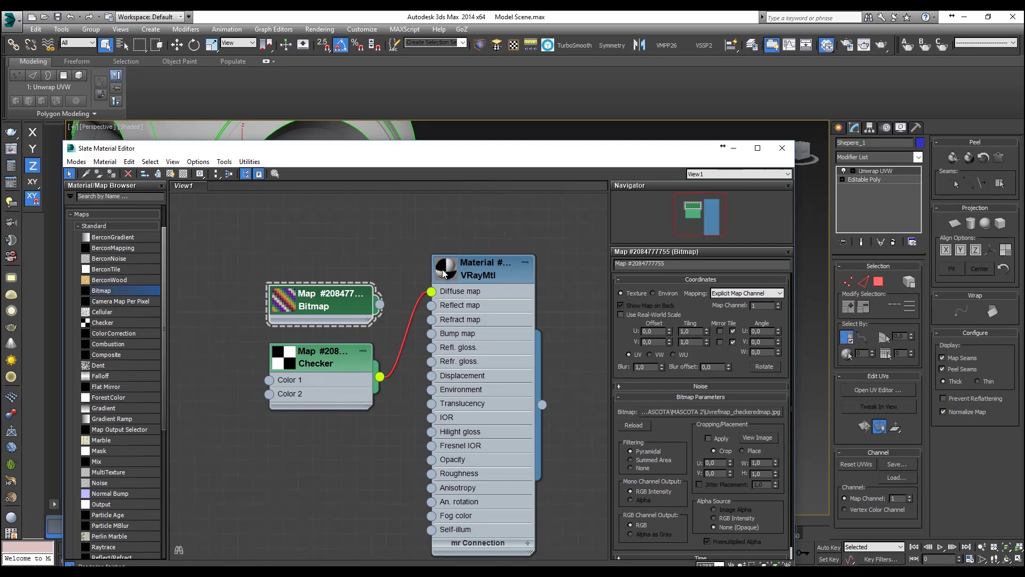
pyautogui.click(321, 357)
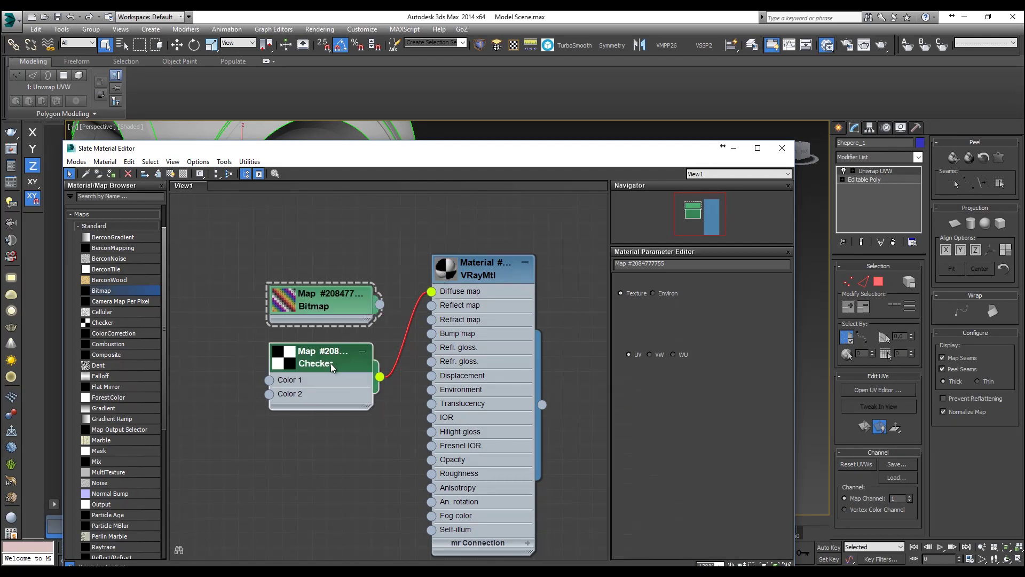
pyautogui.click(171, 174)
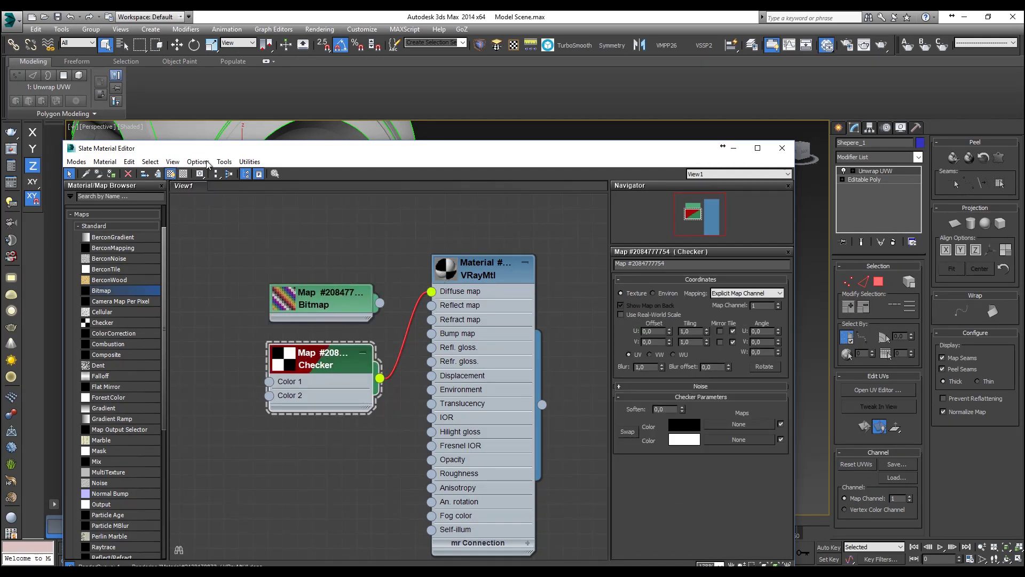
# Move the material editor aside and assign the checkered VRayMtl to the sphere model
pyautogui.moveTo(224, 152); pyautogui.dragTo(571, 141)
pyautogui.click(656, 285)
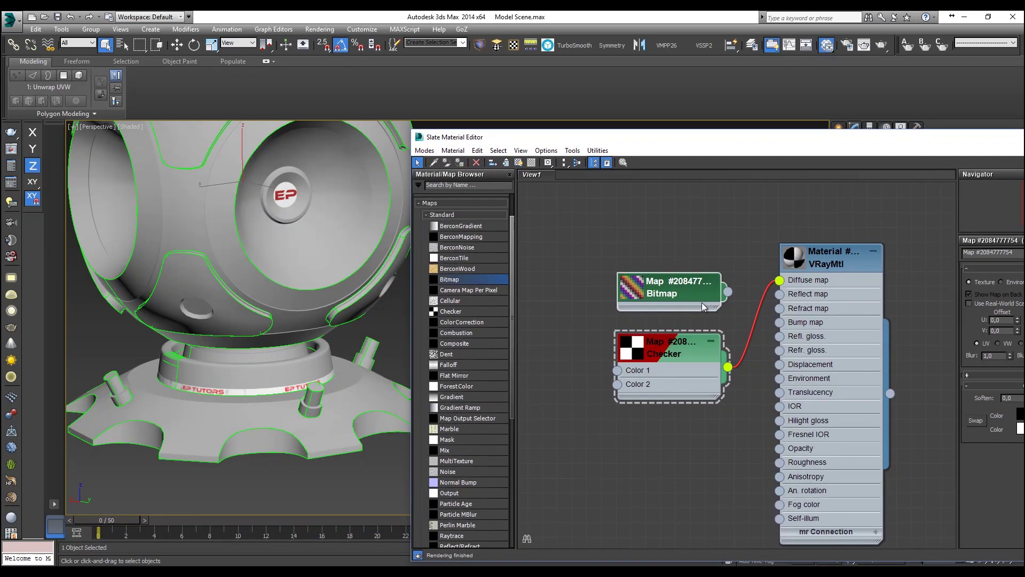
pyautogui.scroll(-5, 325, 319)
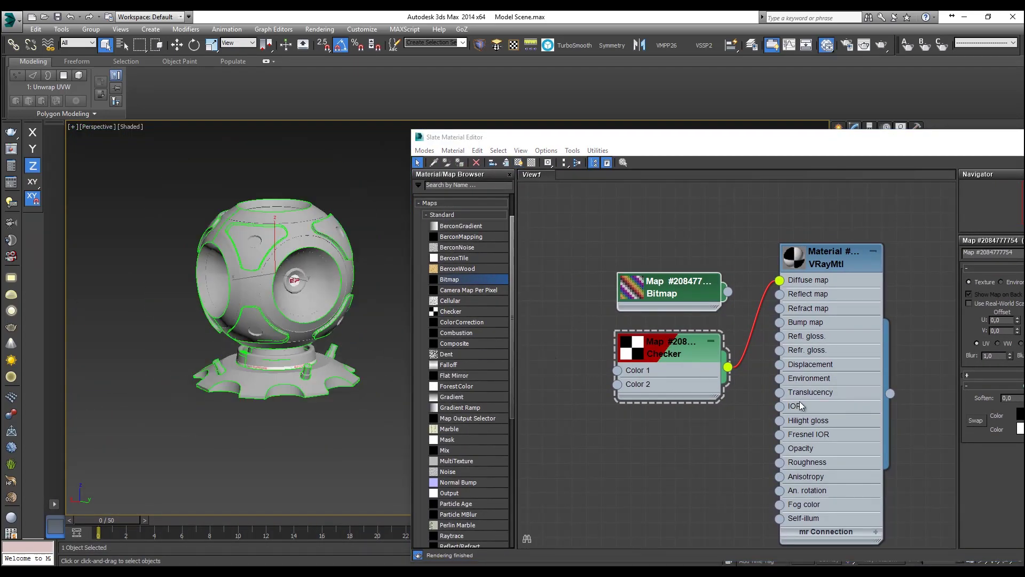
pyautogui.click(838, 264)
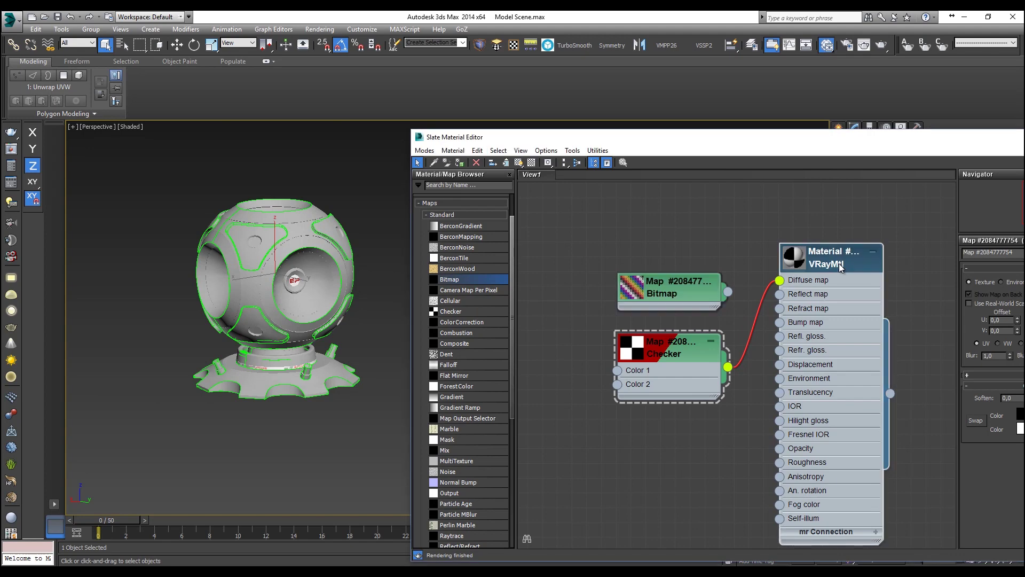
pyautogui.click(317, 173)
pyautogui.keyDown('alt'); pyautogui.moveTo(316, 174); pyautogui.dragTo(339, 235, button='middle'); pyautogui.keyUp('alt')
# Set the Checker map's U and V tiling to 4 and look at the pattern on the model
pyautogui.click(664, 348)
pyautogui.click(664, 348)
pyautogui.moveTo(641, 137); pyautogui.dragTo(494, 123)
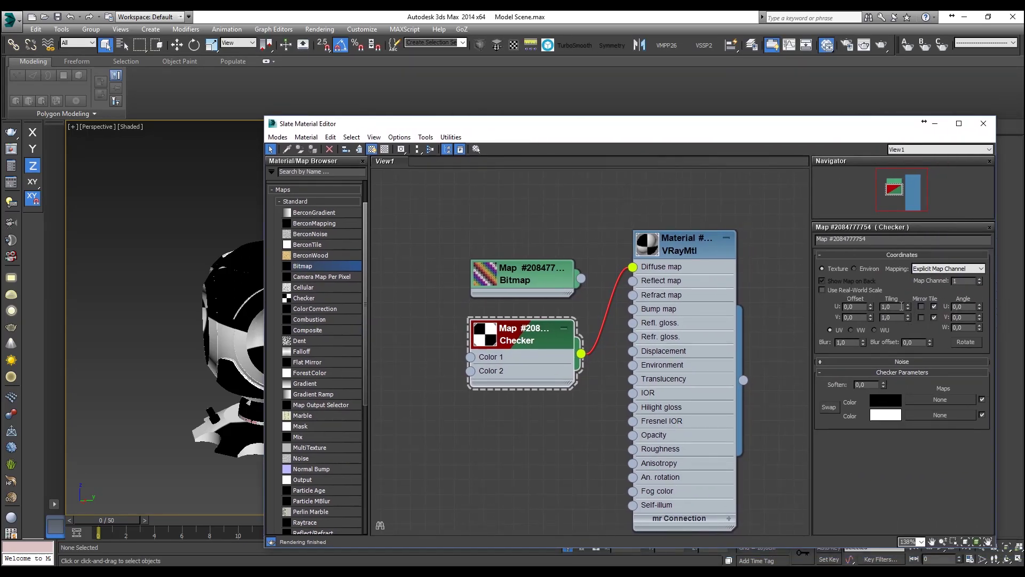
pyautogui.write('3')
pyautogui.doubleClick(886, 317)
pyautogui.write('4')
pyautogui.press('Return')
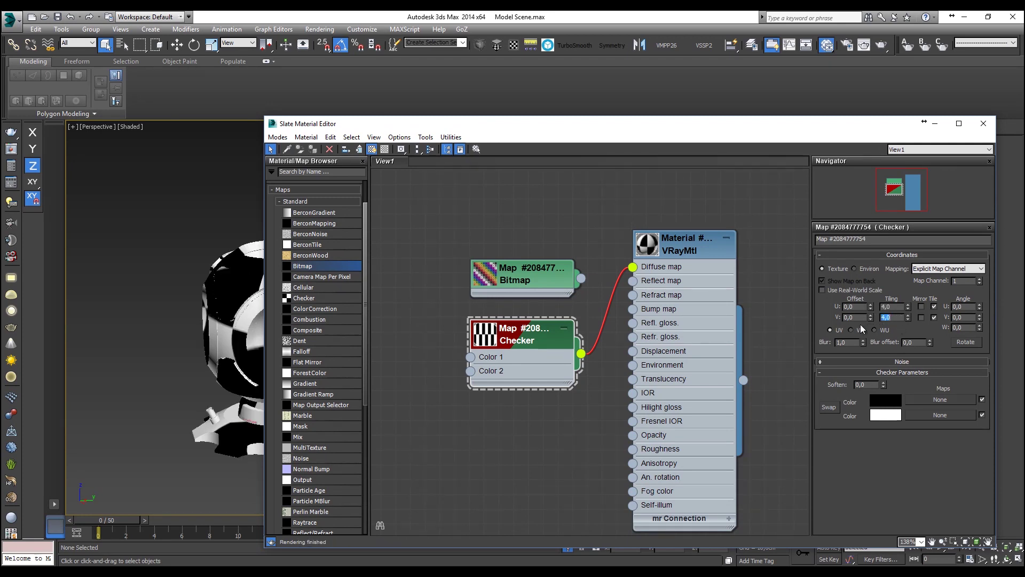
pyautogui.keyDown('alt'); pyautogui.moveTo(195, 314); pyautogui.dragTo(123, 304, button='middle'); pyautogui.keyUp('alt')
# Set the Checker map's U and V tiling to 15 and close the material editor
pyautogui.click(903, 313)
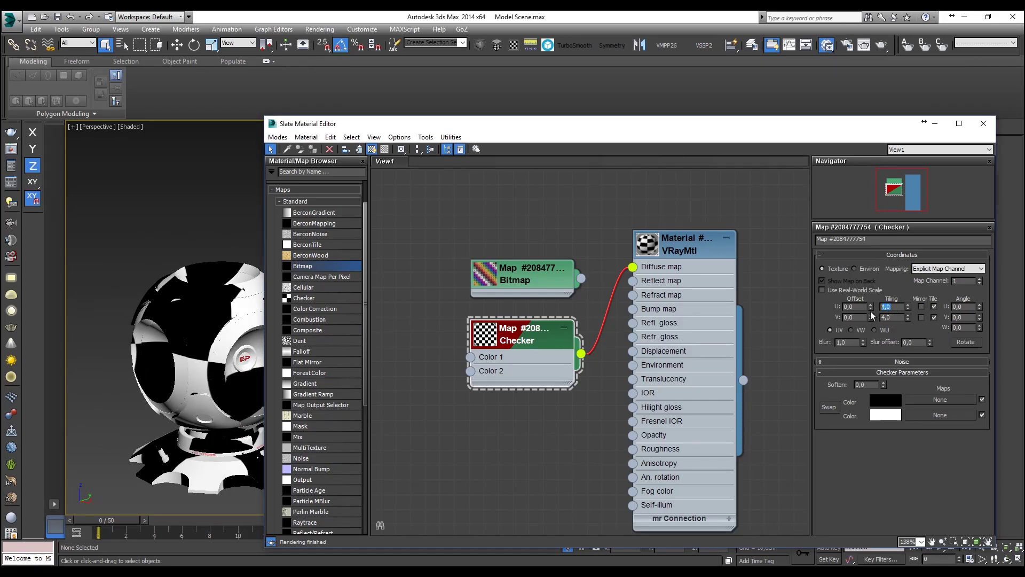
pyautogui.write('15')
pyautogui.doubleClick(899, 317)
pyautogui.write('15')
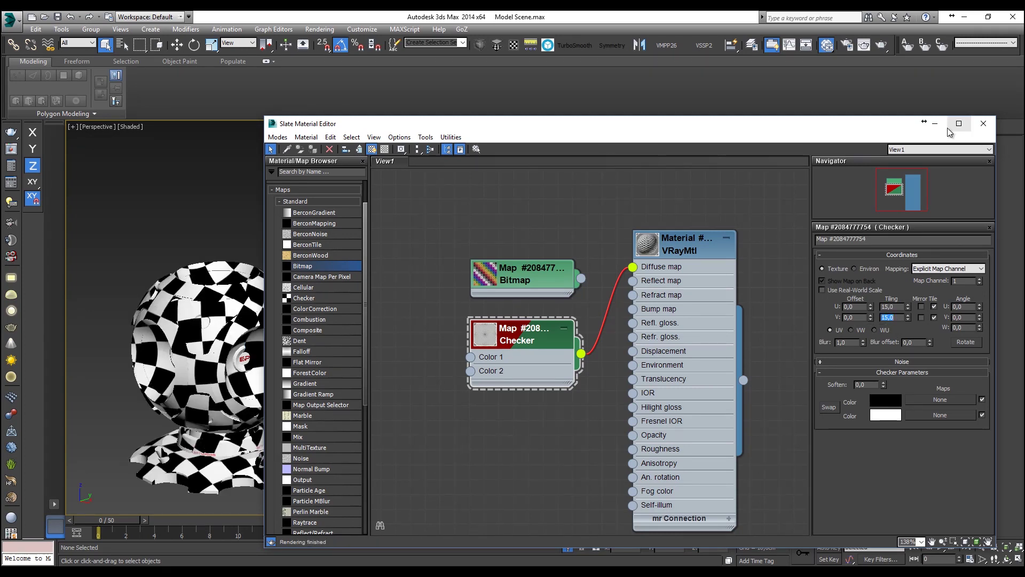
pyautogui.click(983, 123)
# Select the sphere model and examine the checker squares on its body, raised panels and round openings for distortion
pyautogui.scroll(3, 419, 308)
pyautogui.keyDown('alt'); pyautogui.moveTo(419, 308); pyautogui.dragTo(629, 379, button='middle'); pyautogui.keyUp('alt')
pyautogui.click(415, 328)
pyautogui.scroll(4, 471, 252)
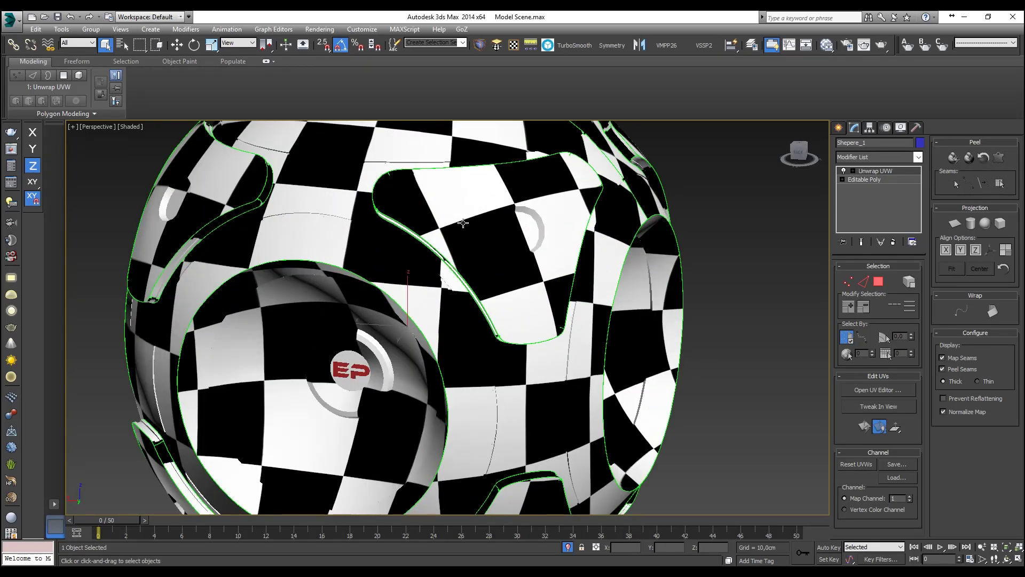
pyautogui.moveTo(507, 233); pyautogui.dragTo(478, 249, button='middle')
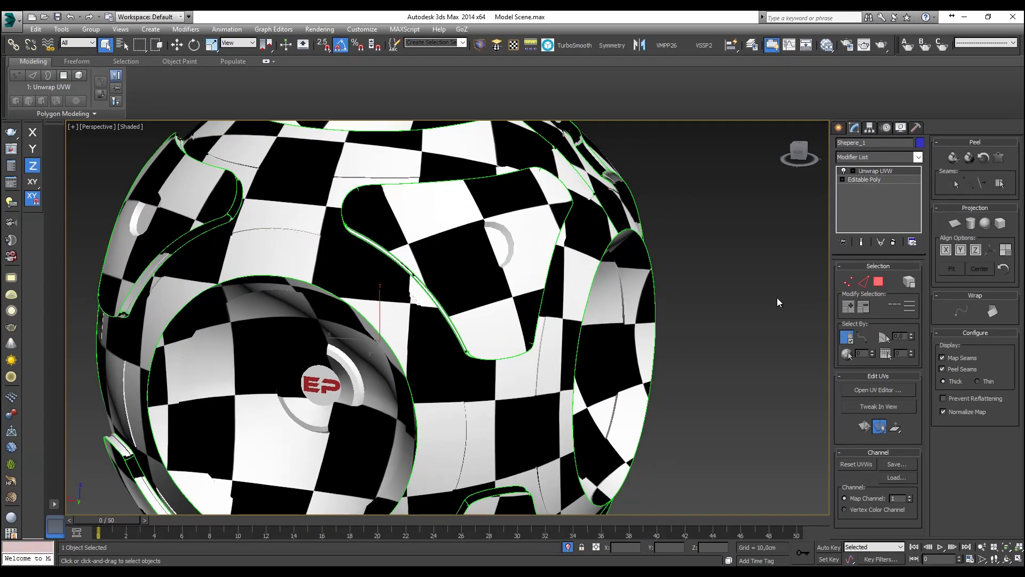
pyautogui.scroll(-3, 545, 251)
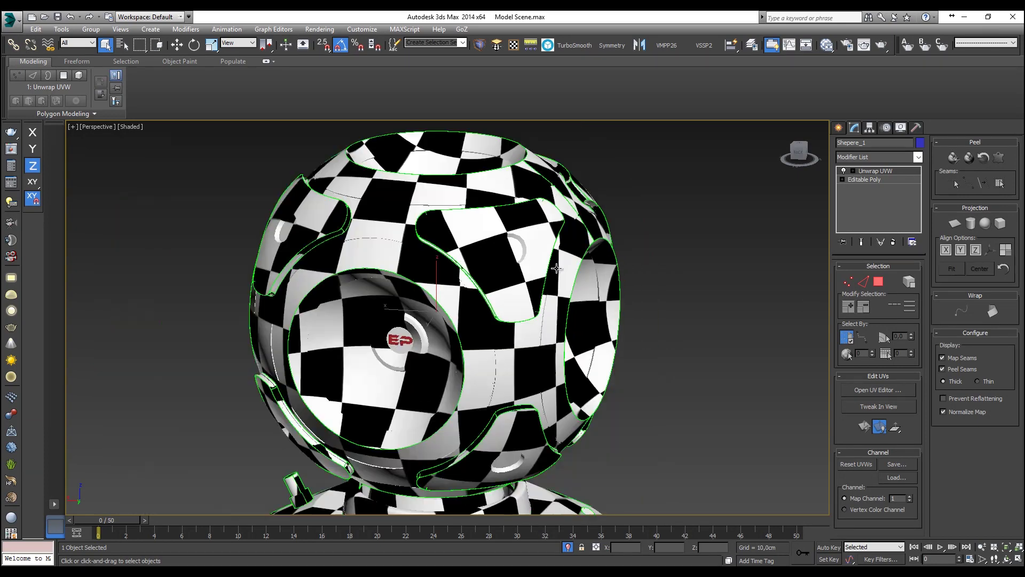
# Open the UV editor and select the whole UV shell of the upper triangular raised panel in polygon mode
pyautogui.click(872, 390)
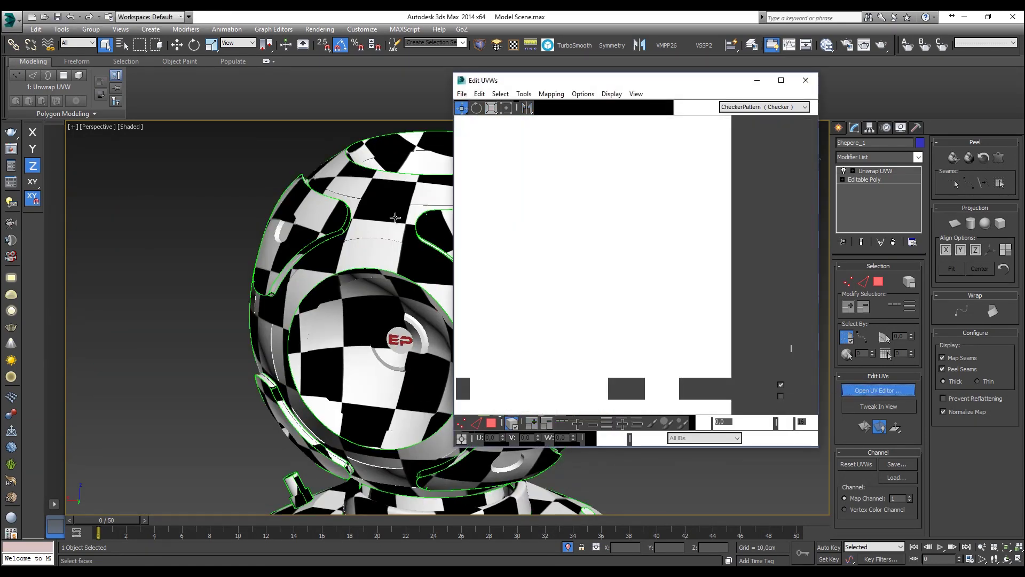
pyautogui.moveTo(336, 245); pyautogui.dragTo(321, 247, button='middle')
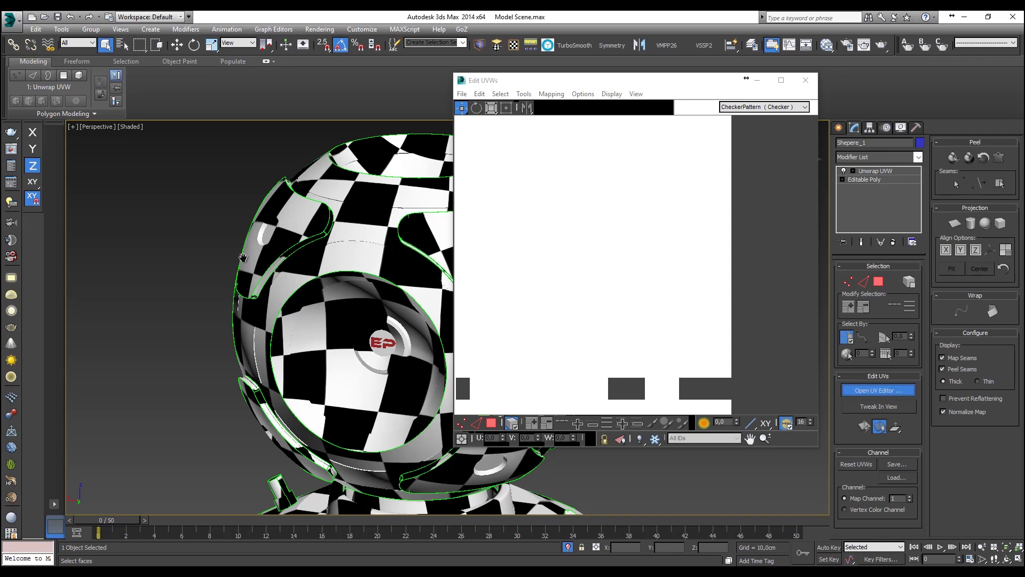
pyautogui.moveTo(249, 260); pyautogui.dragTo(145, 262, button='middle')
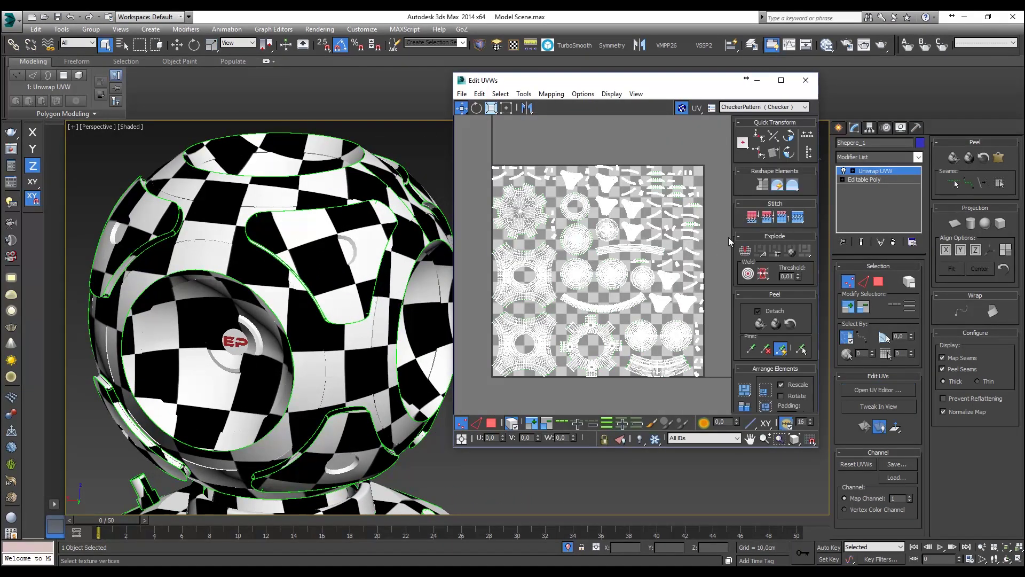
pyautogui.click(878, 281)
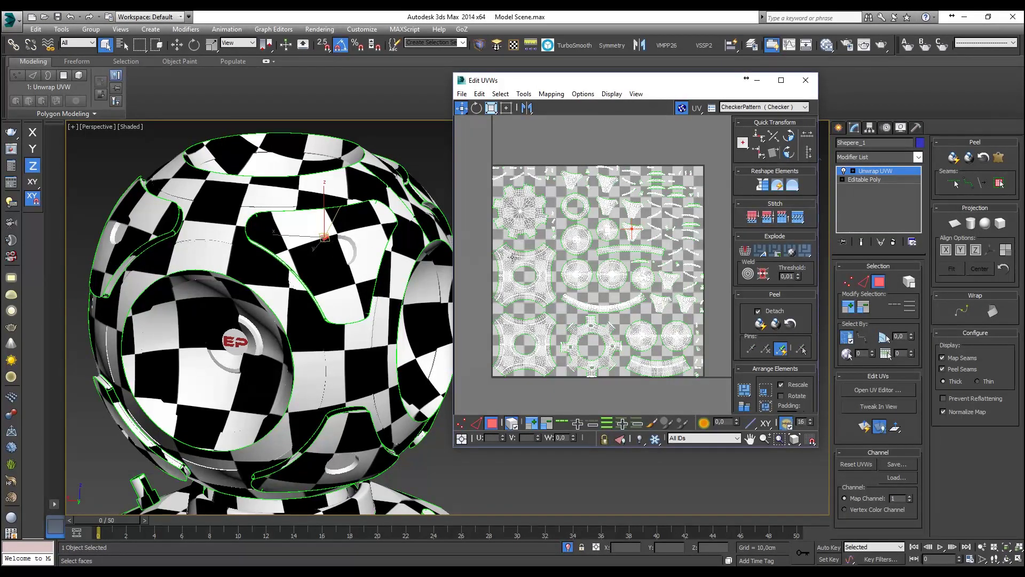
pyautogui.scroll(4, 632, 228)
pyautogui.scroll(6, 632, 229)
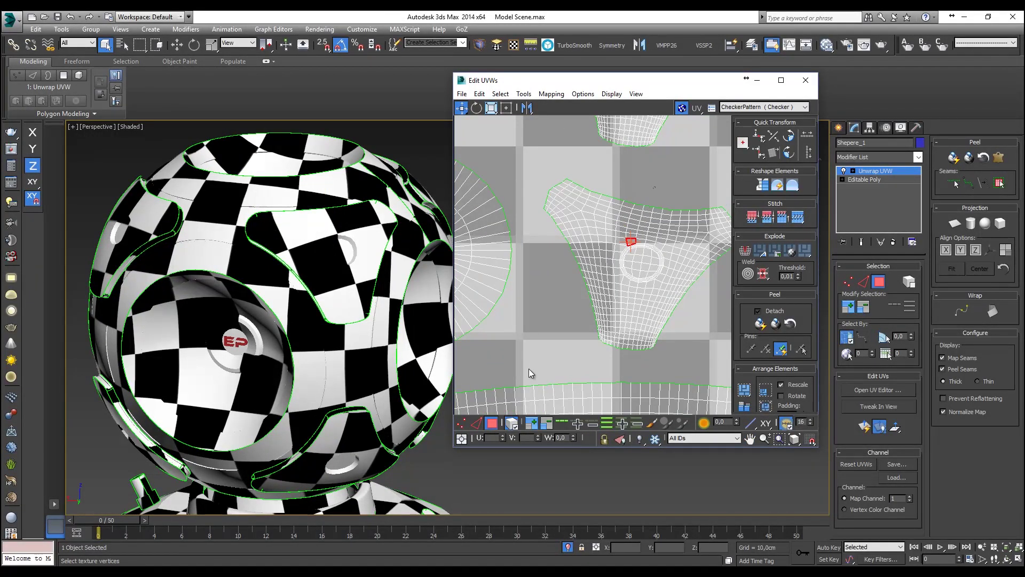
pyautogui.click(613, 217)
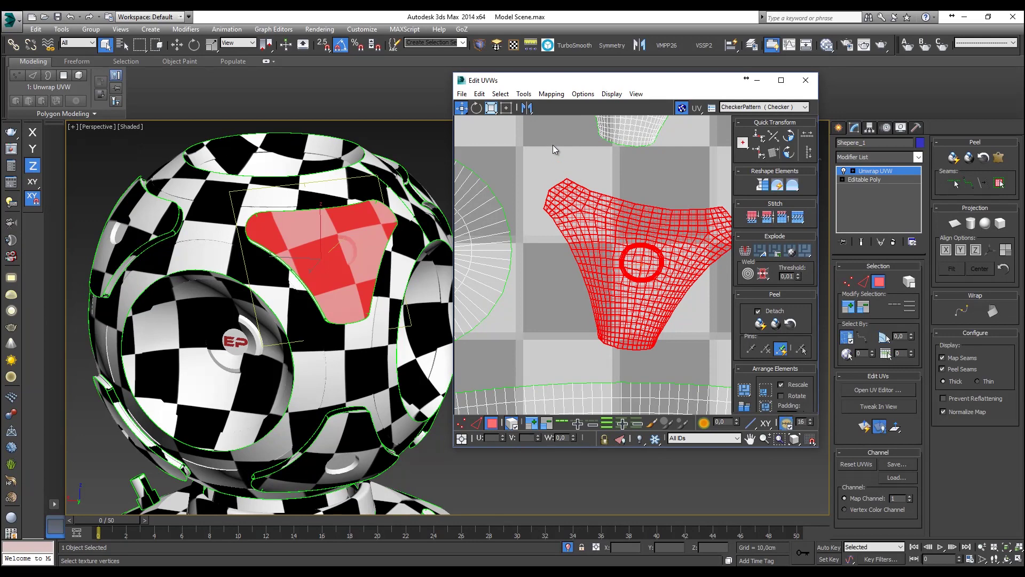
# Rotate the triangular panel's UV shell by 25 degrees in the UV editor and deselect it
pyautogui.moveTo(610, 205); pyautogui.dragTo(541, 204, button='middle')
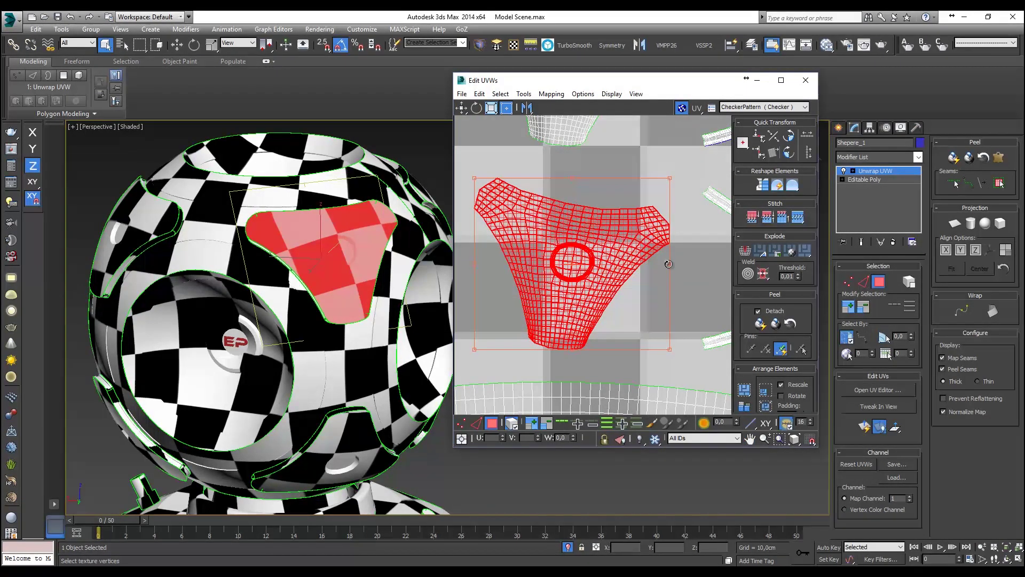
pyautogui.moveTo(669, 263); pyautogui.dragTo(666, 221)
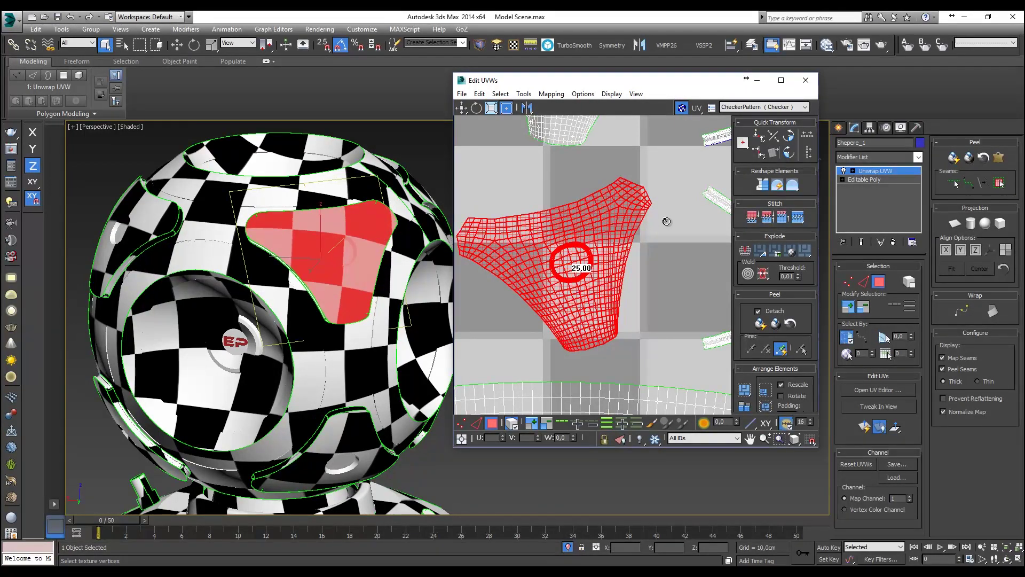
pyautogui.click(681, 251)
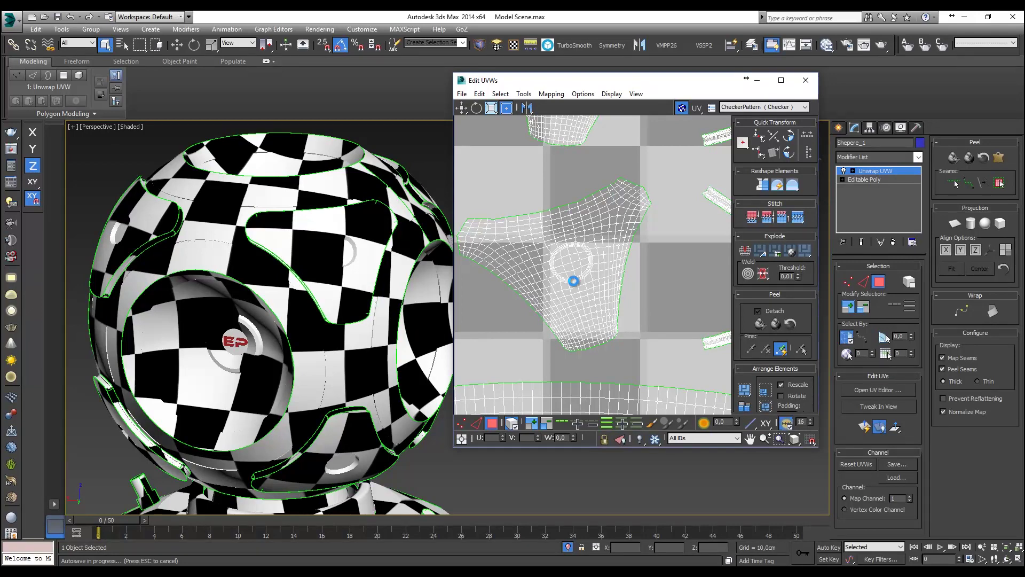
pyautogui.click(310, 244)
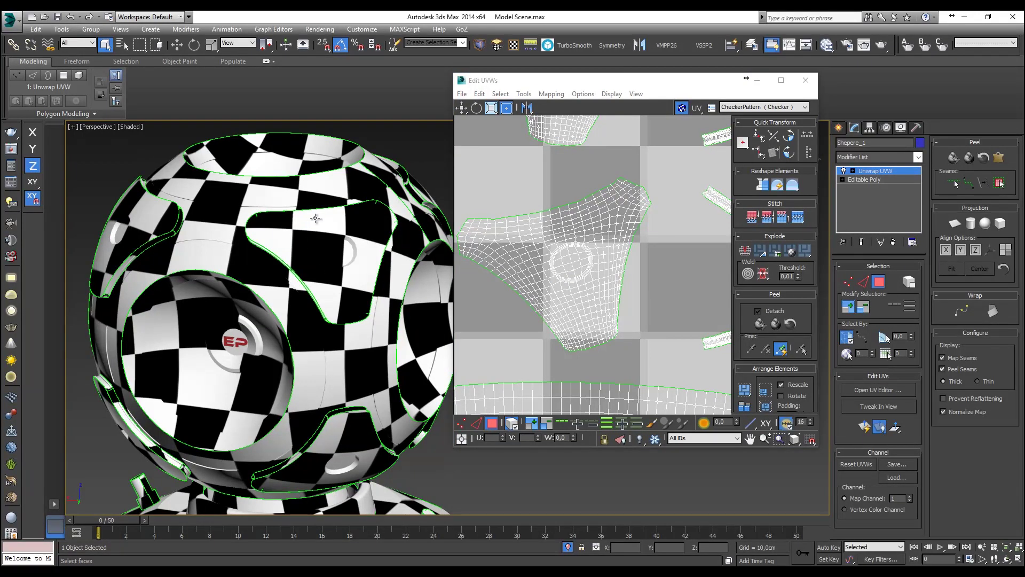
# Look over the checker pattern on the whole model and close the UV editor
pyautogui.scroll(-4, 316, 218)
pyautogui.keyDown('alt'); pyautogui.moveTo(311, 233); pyautogui.dragTo(325, 269, button='middle'); pyautogui.keyUp('alt')
pyautogui.click(507, 273)
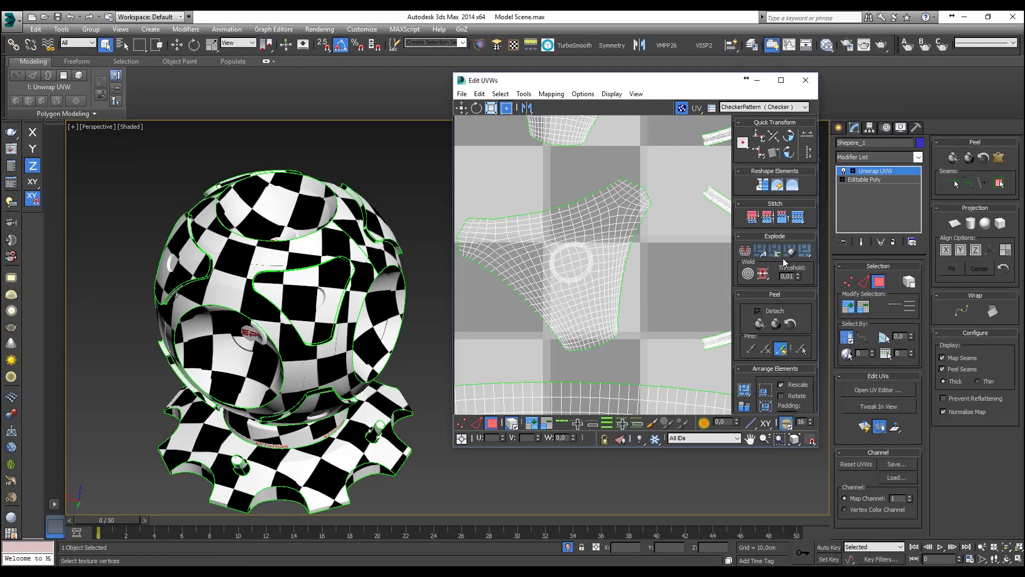
pyautogui.click(806, 85)
pyautogui.moveTo(699, 306); pyautogui.dragTo(707, 293, button='middle')
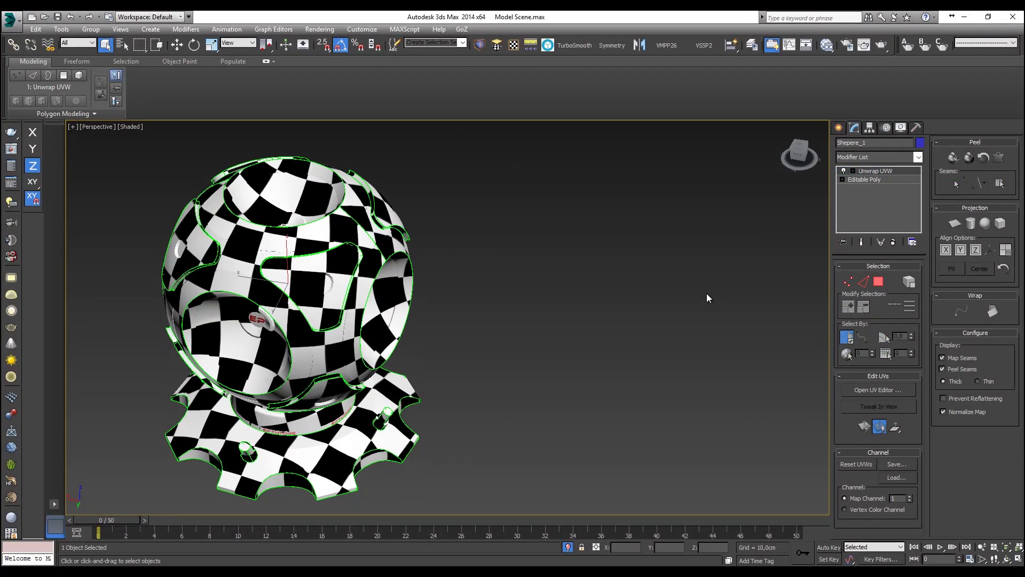
# Connect the Uvrefmap_checkeredmap.jpg Bitmap to the VRayMtl's Diffuse map in place of the Checker, and show it on the model
pyautogui.press('m')
pyautogui.moveTo(581, 278); pyautogui.dragTo(633, 266)
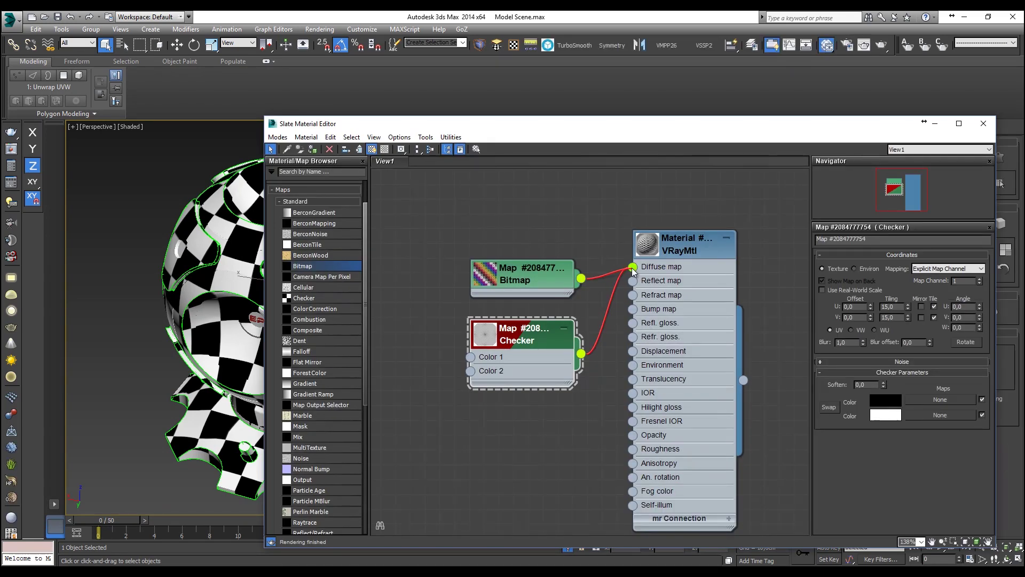
pyautogui.click(556, 291)
pyautogui.click(374, 152)
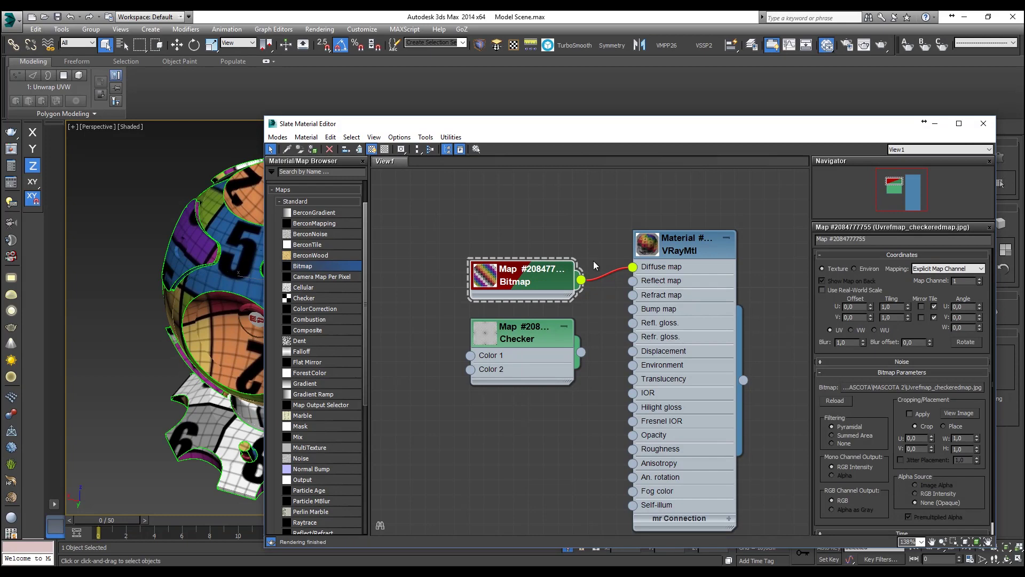
# Set the Bitmap map's U and V tiling to 15
pyautogui.moveTo(586, 237); pyautogui.dragTo(545, 245, button='middle')
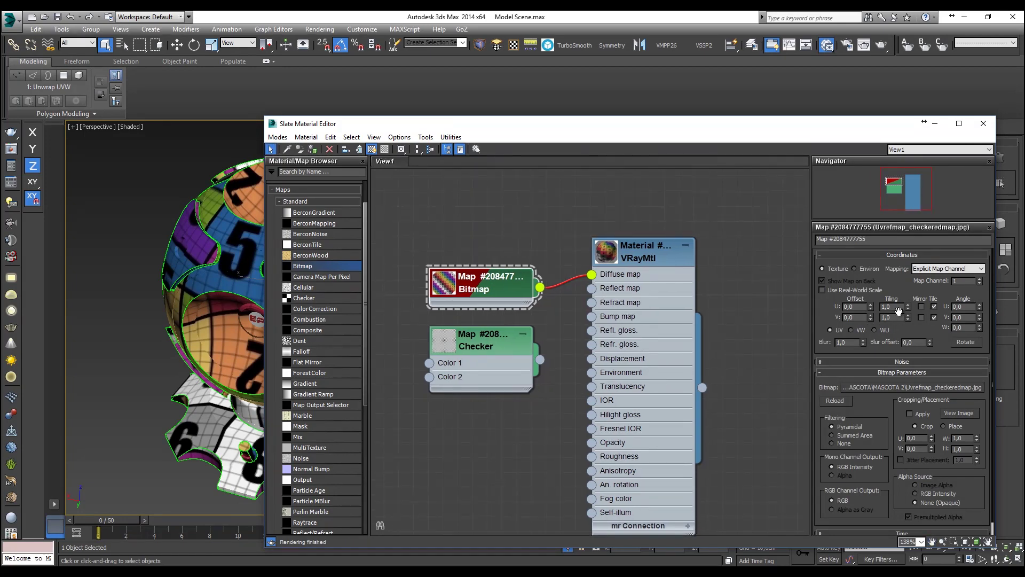
pyautogui.press('Tab')
pyautogui.write('15')
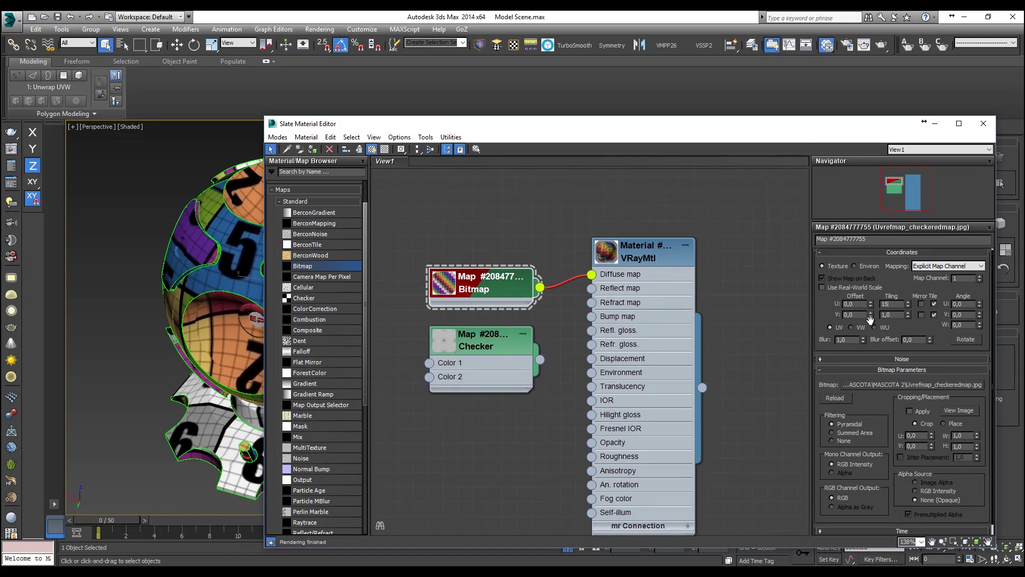
pyautogui.press('Tab')
pyautogui.write('15')
pyautogui.press('Return')
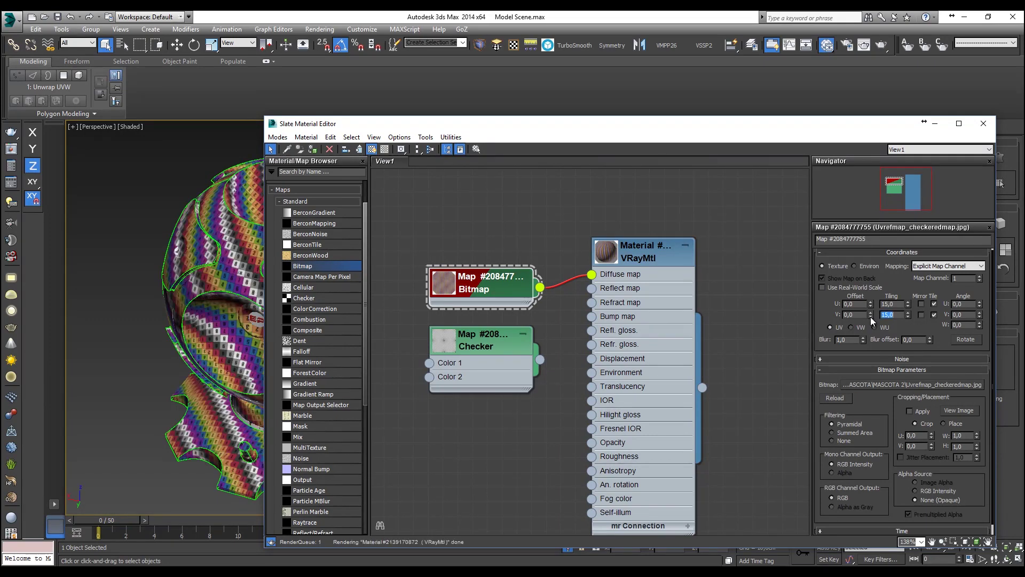
# Set the Bitmap map's U and V tiling to 10 and close the material editor
pyautogui.write('10')
pyautogui.hotkey('shift', 'Tab')
pyautogui.write('10')
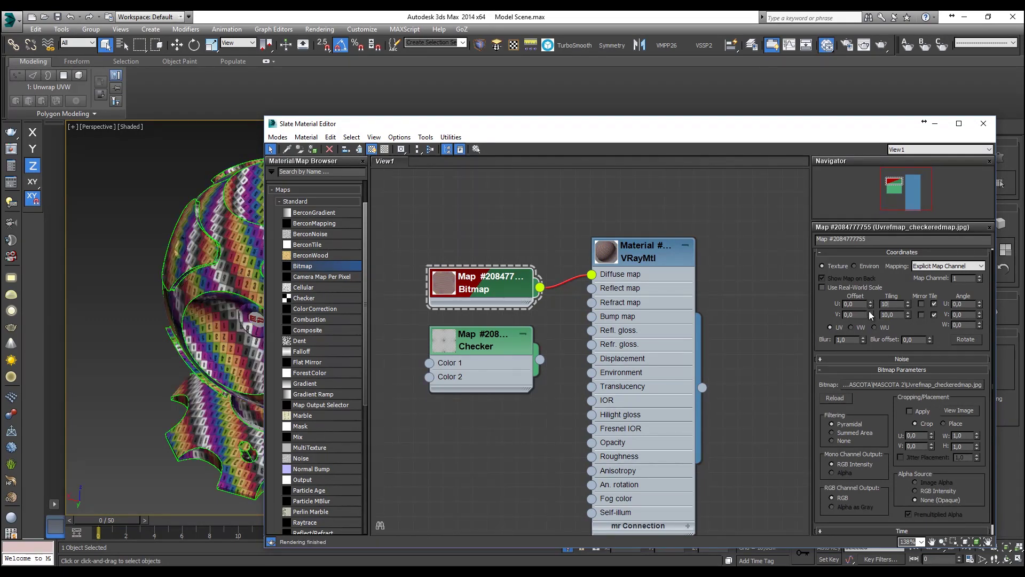
pyautogui.press('Return')
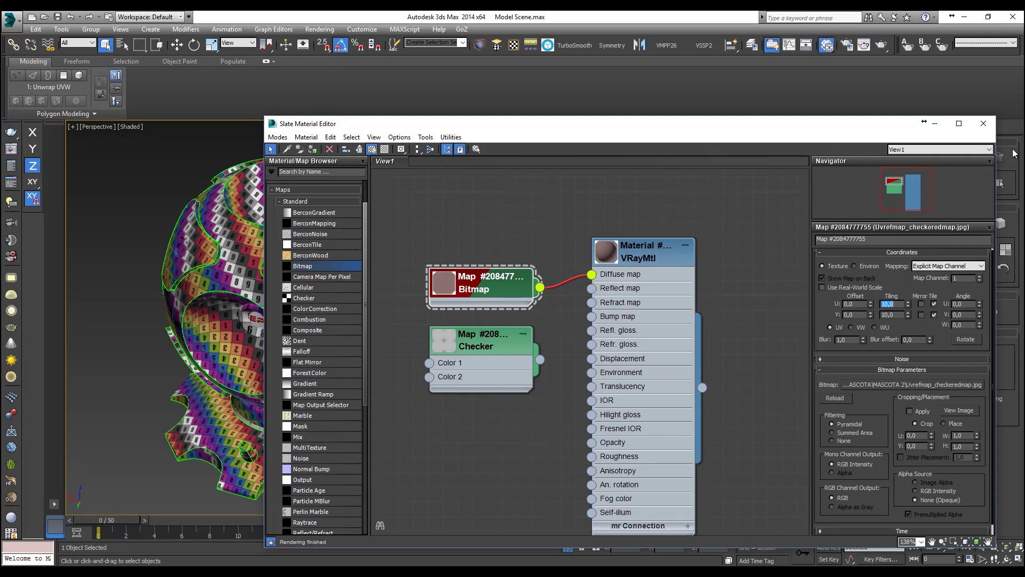
pyautogui.click(984, 124)
# Deselect the model and examine the numbered checker texture around it for distortion
pyautogui.click(568, 297)
pyautogui.keyDown('alt'); pyautogui.moveTo(360, 335); pyautogui.dragTo(384, 321, button='middle'); pyautogui.keyUp('alt')
pyautogui.scroll(6, 464, 262)
pyautogui.keyDown('alt'); pyautogui.moveTo(465, 262); pyautogui.dragTo(694, 259, button='middle'); pyautogui.keyUp('alt')
pyautogui.scroll(-4, 537, 293)
pyautogui.keyDown('alt'); pyautogui.moveTo(538, 288); pyautogui.dragTo(533, 322, button='middle'); pyautogui.keyUp('alt')
# Disconnect the Bitmap from the VRayMtl's Diffuse map and close the material editor
pyautogui.press('m')
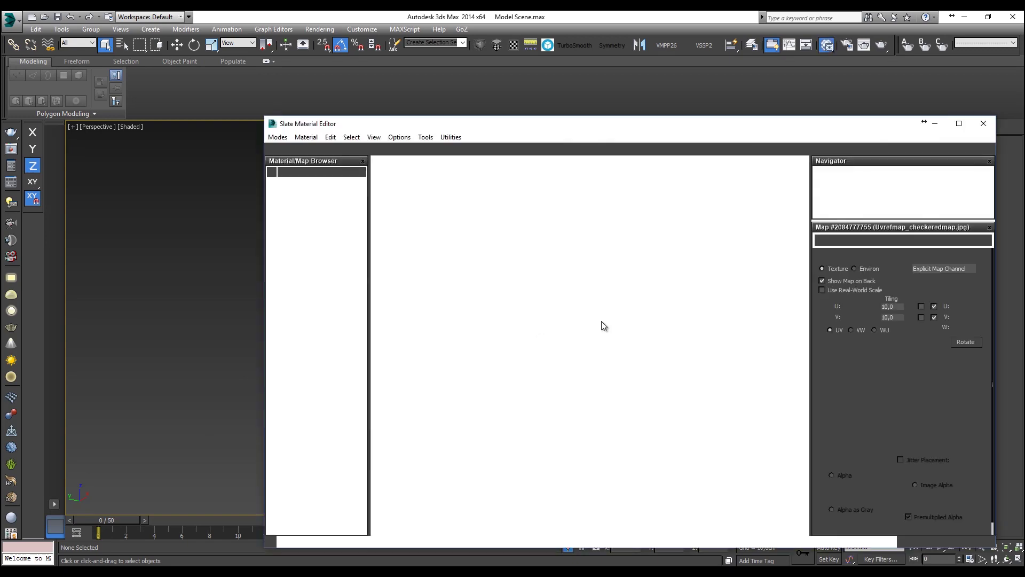
pyautogui.moveTo(589, 269); pyautogui.dragTo(560, 269)
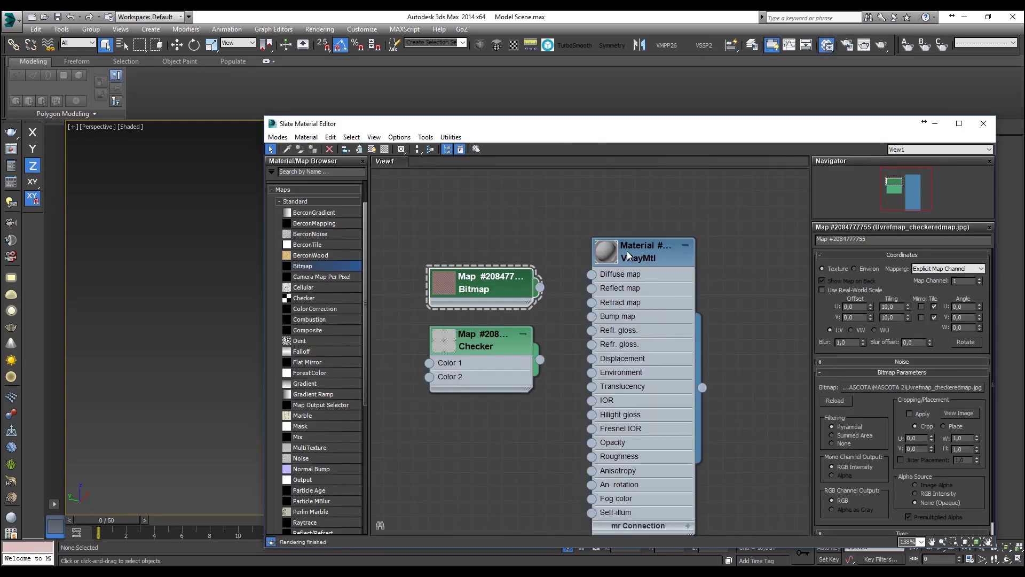
pyautogui.click(662, 251)
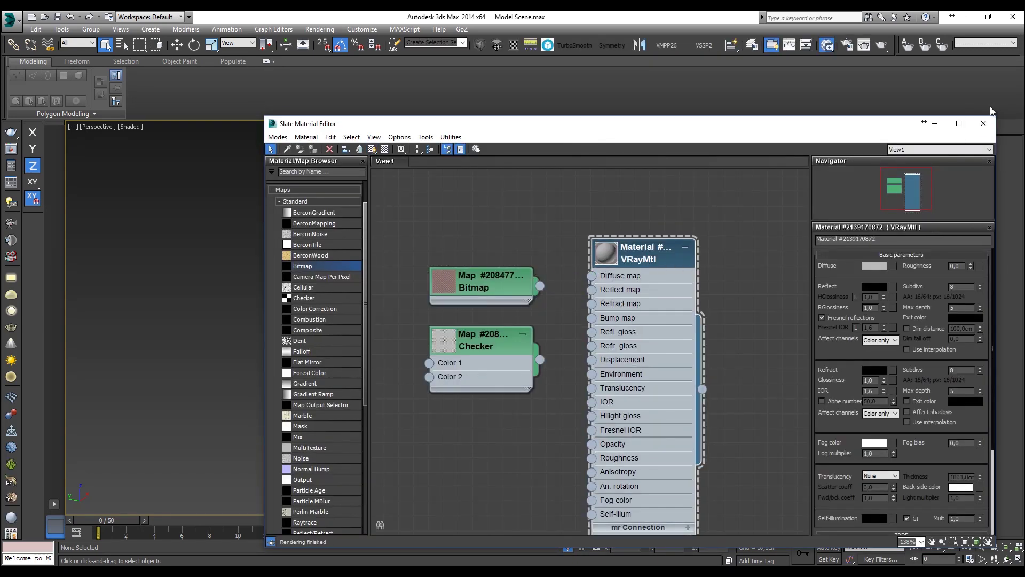
pyautogui.click(983, 122)
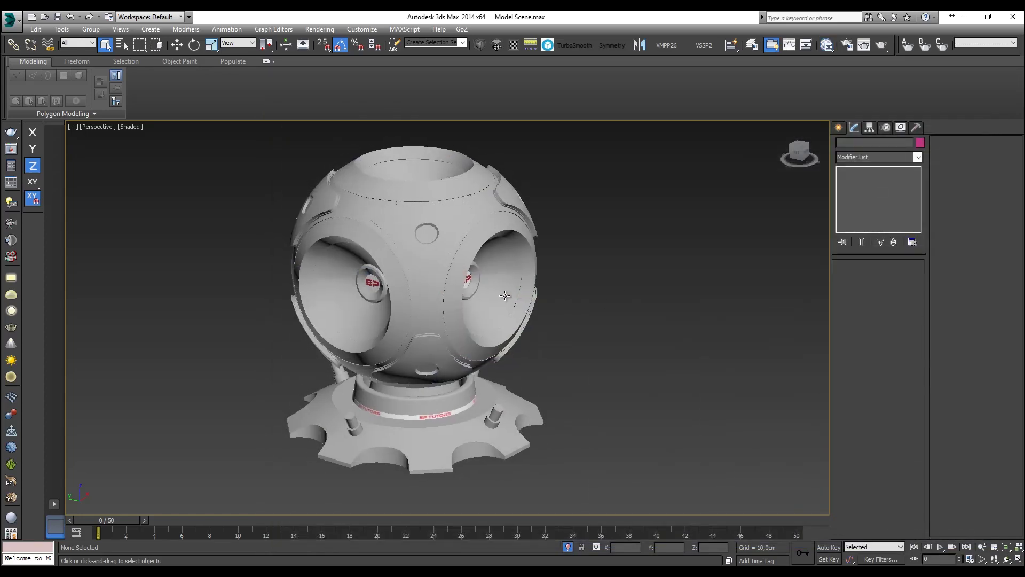
# Select the plain grey sphere model and activate the Move tool
pyautogui.keyDown('alt'); pyautogui.moveTo(505, 295); pyautogui.dragTo(591, 288, button='middle'); pyautogui.keyUp('alt')
pyautogui.click(430, 248)
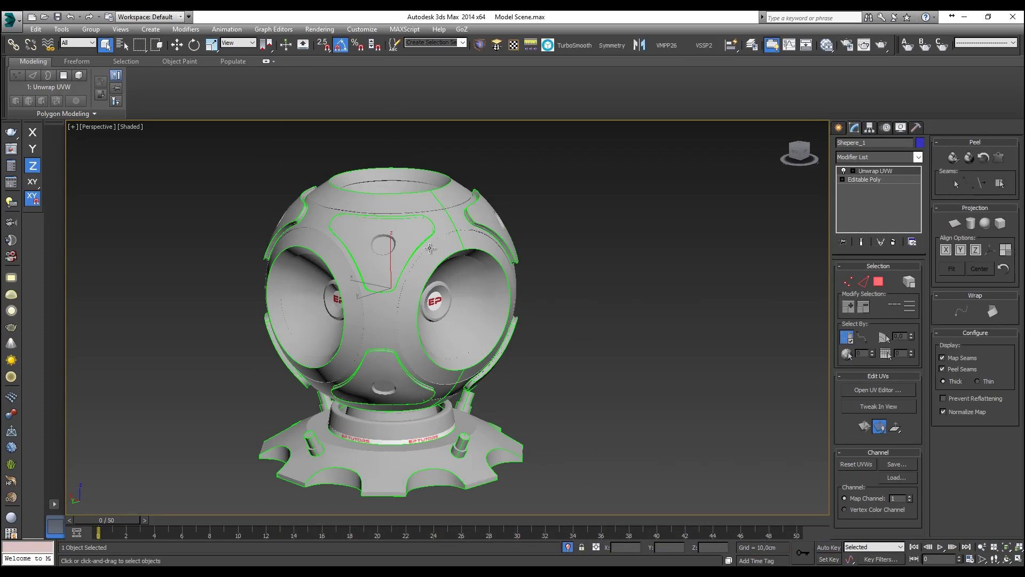
pyautogui.press('w')
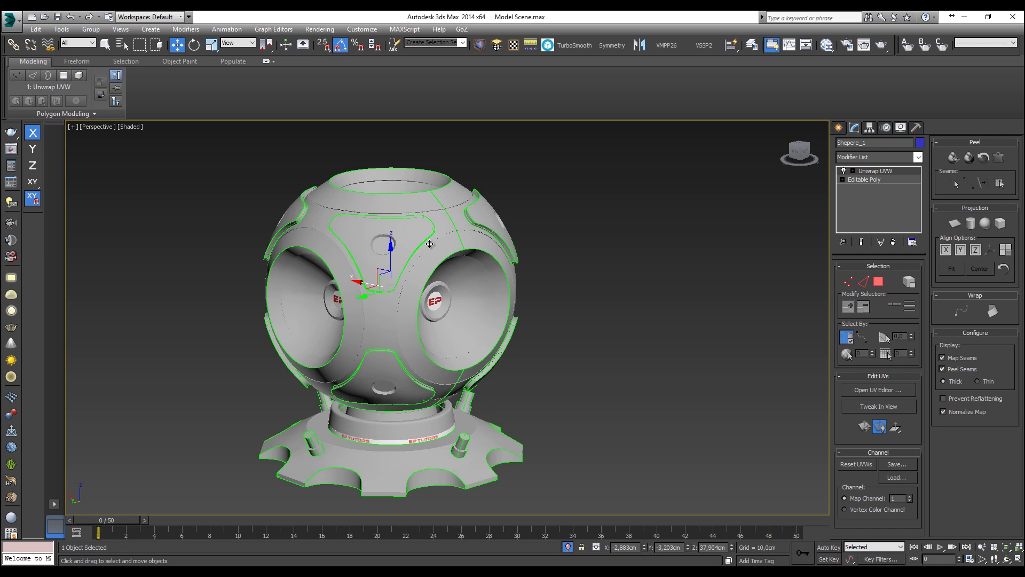
pyautogui.moveTo(500, 261); pyautogui.dragTo(591, 250, button='middle')
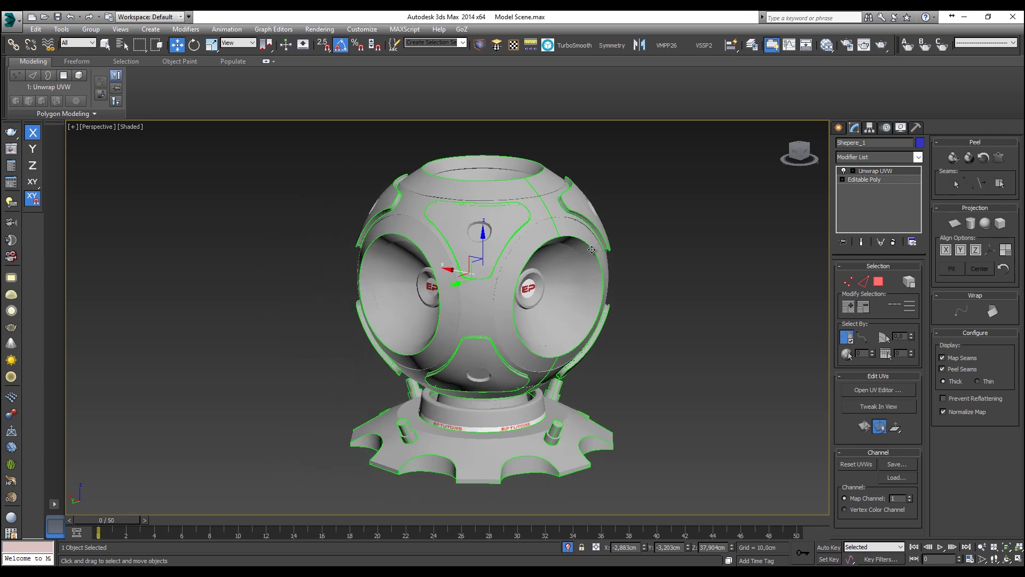
pyautogui.moveTo(526, 222); pyautogui.dragTo(474, 224, button='middle')
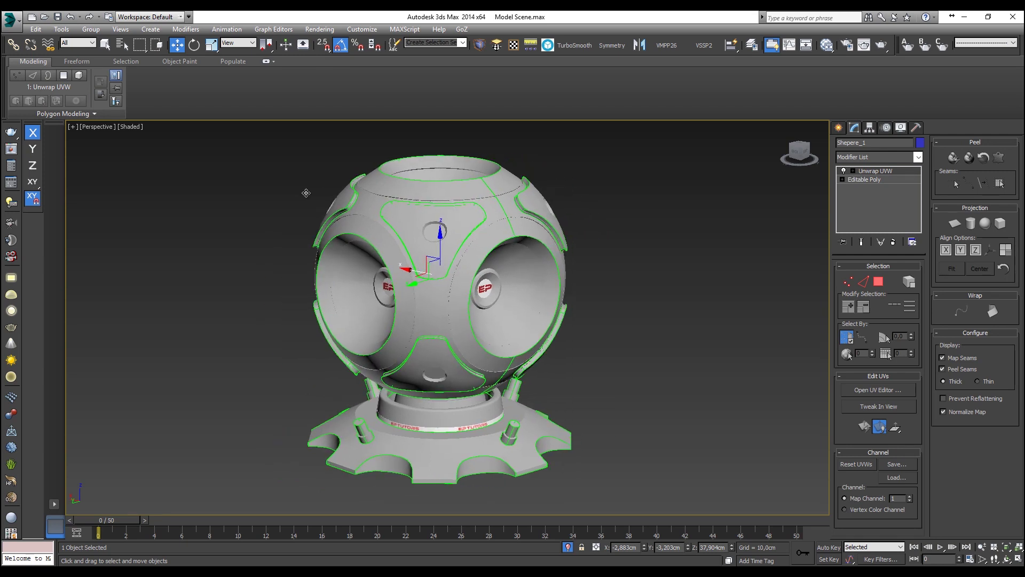
pyautogui.click(6, 21)
pyautogui.moveTo(70, 191)
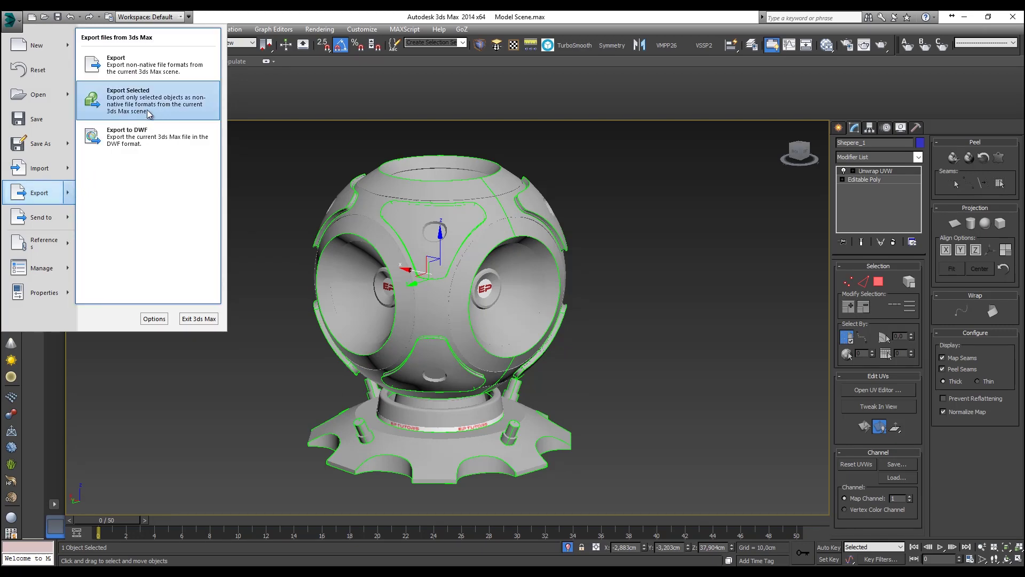
pyautogui.press('Escape')
# Display edged faces on the model and start exporting only the selected object in Autodesk FBX format
pyautogui.press('F4')
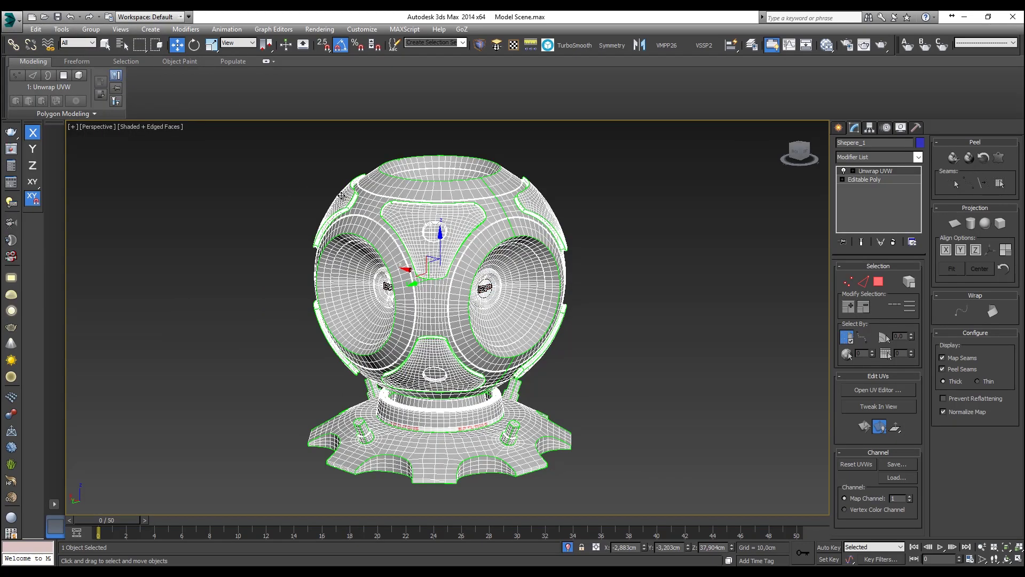
pyautogui.click(11, 21)
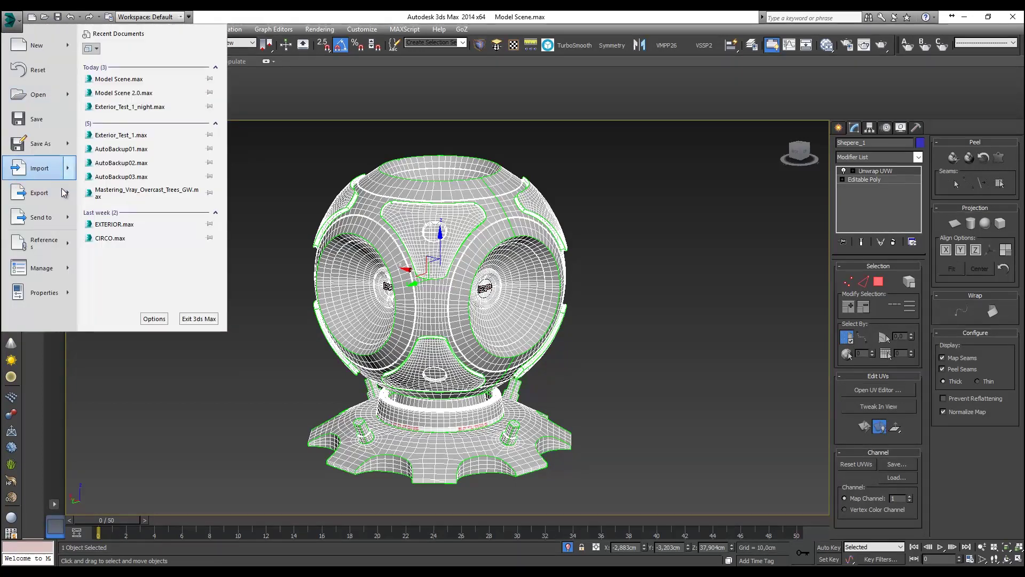
pyautogui.click(144, 99)
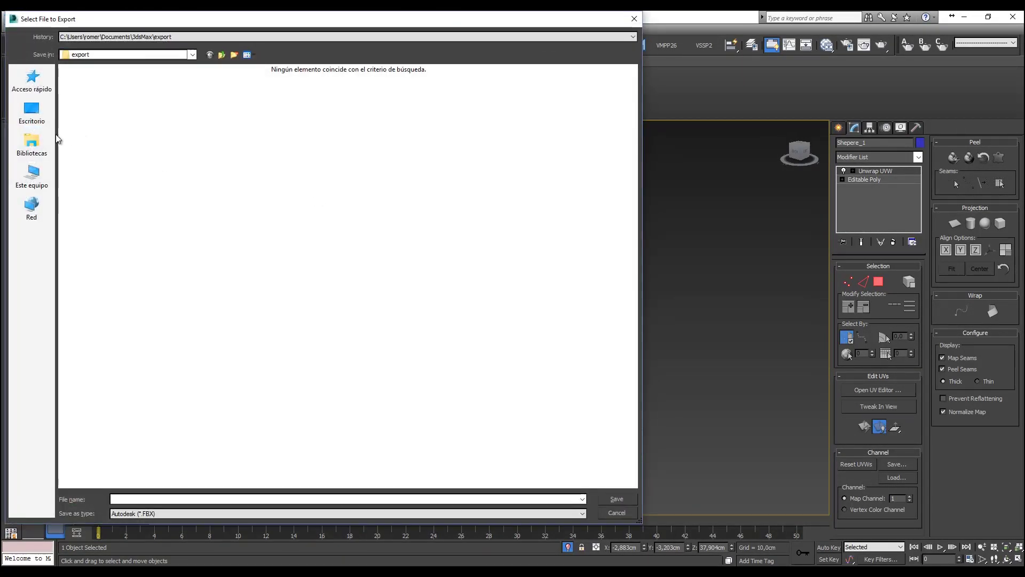
# Create a folder named Tutorial QS_P2 on the desktop and open it as the export location
pyautogui.click(46, 123)
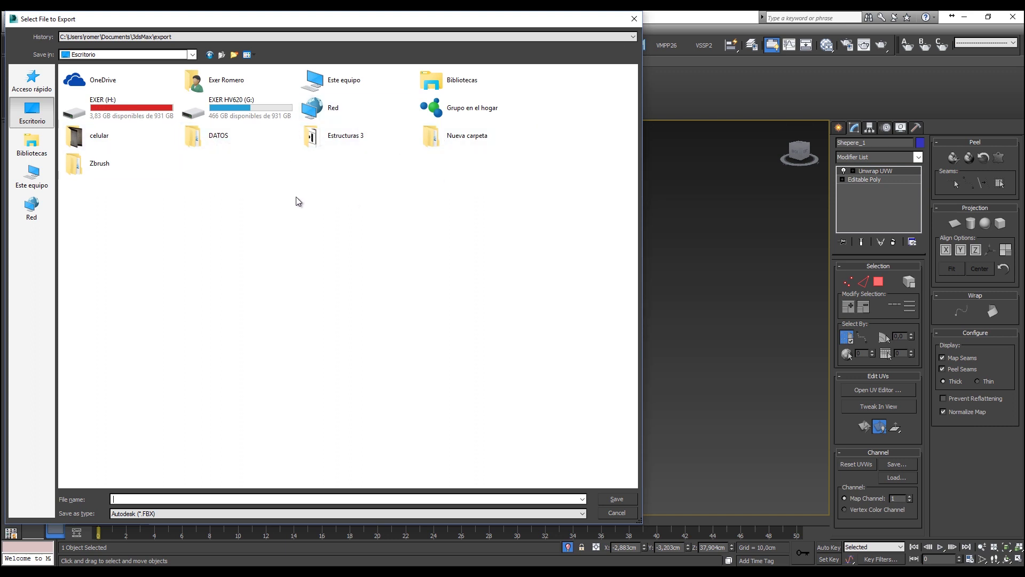
pyautogui.rightClick(203, 177)
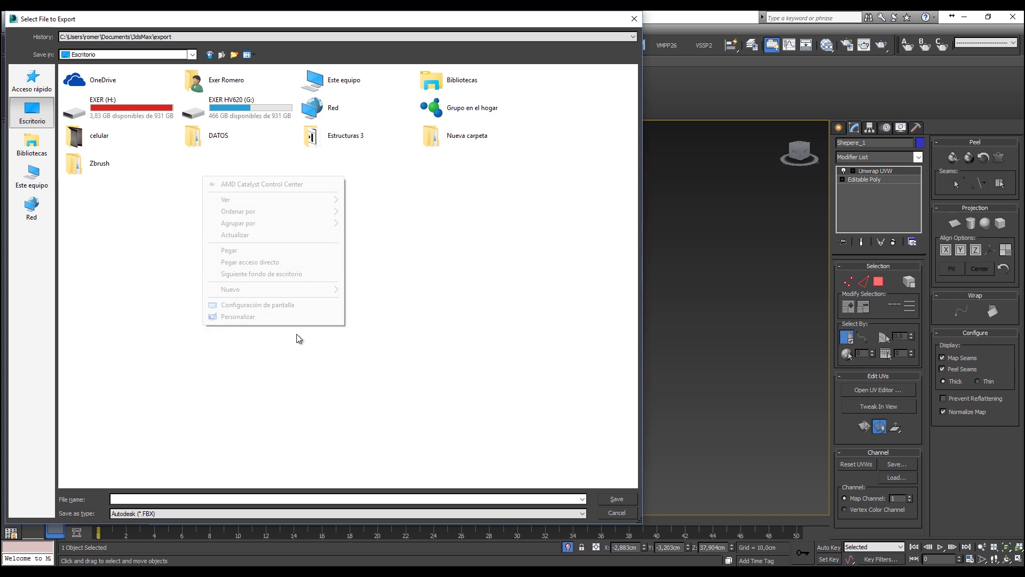
pyautogui.moveTo(312, 289)
pyautogui.click(367, 290)
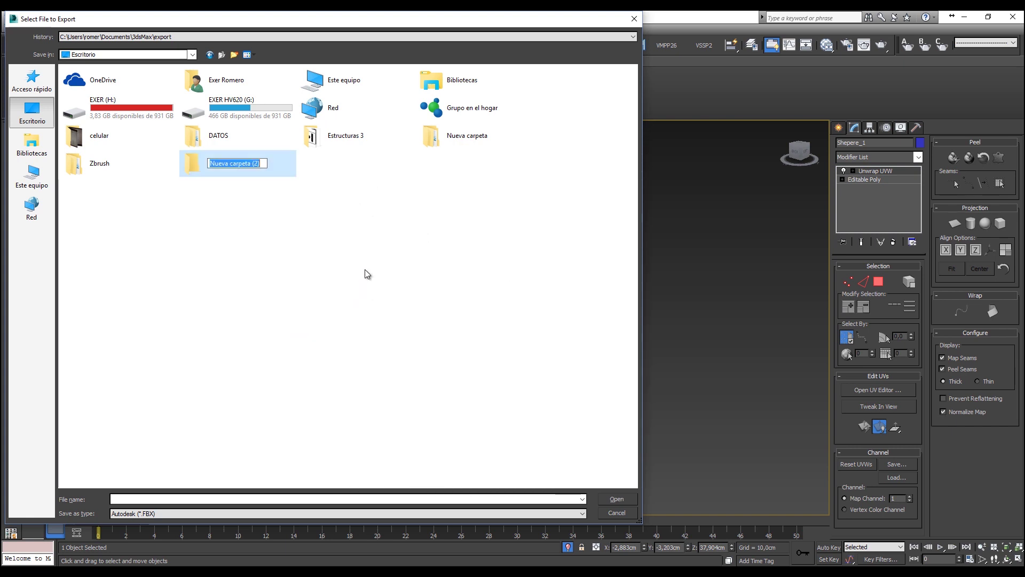
pyautogui.write('Tutorial')
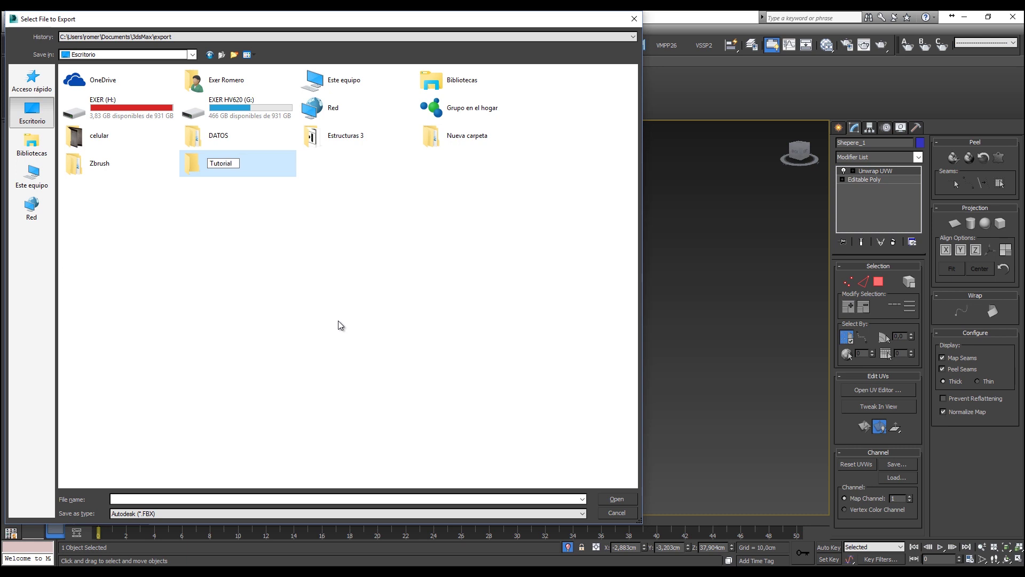
pyautogui.write(' QS_P2')
pyautogui.press('Return')
pyautogui.doubleClick(243, 171)
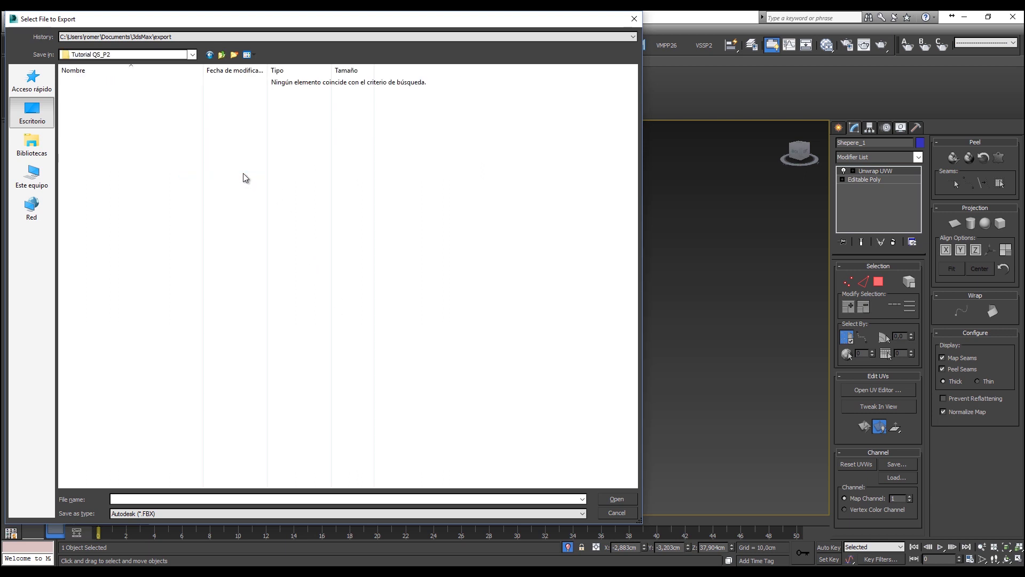
# Export the selected sphere model in gw::OBJ-Exporter format as Model_12, using triangle faces, and finish the export
pyautogui.click(184, 514)
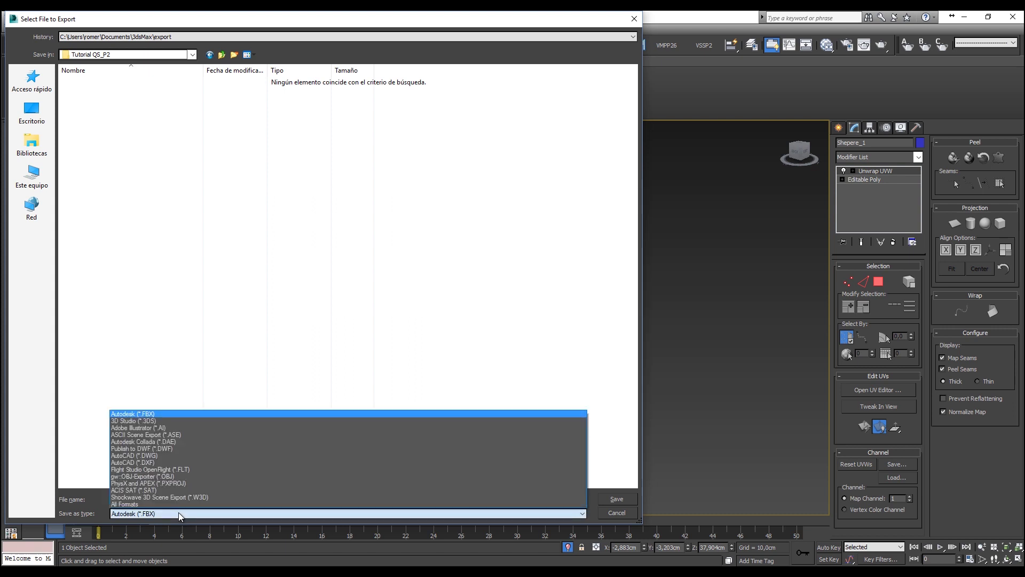
pyautogui.click(171, 476)
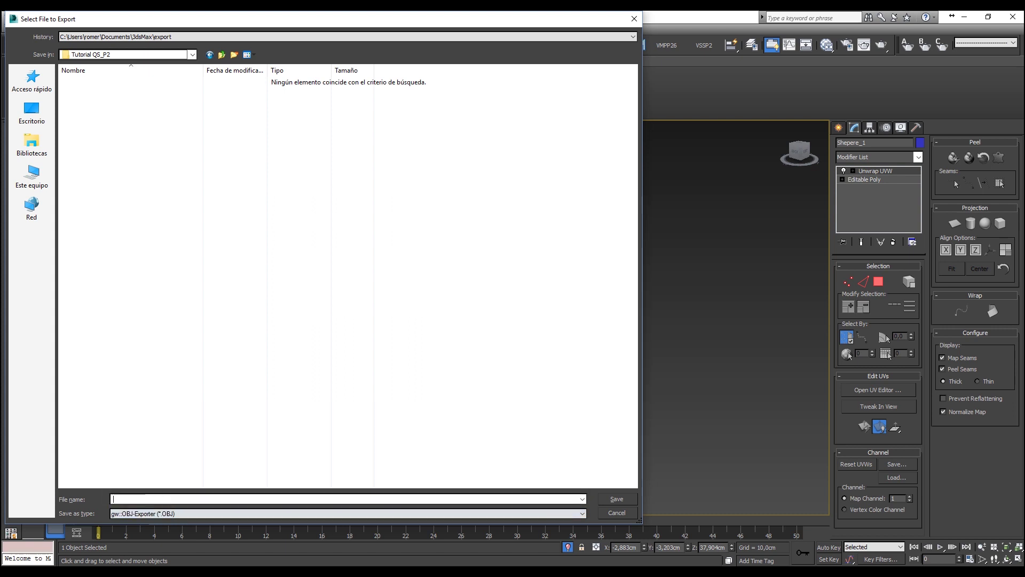
pyautogui.write('Model')
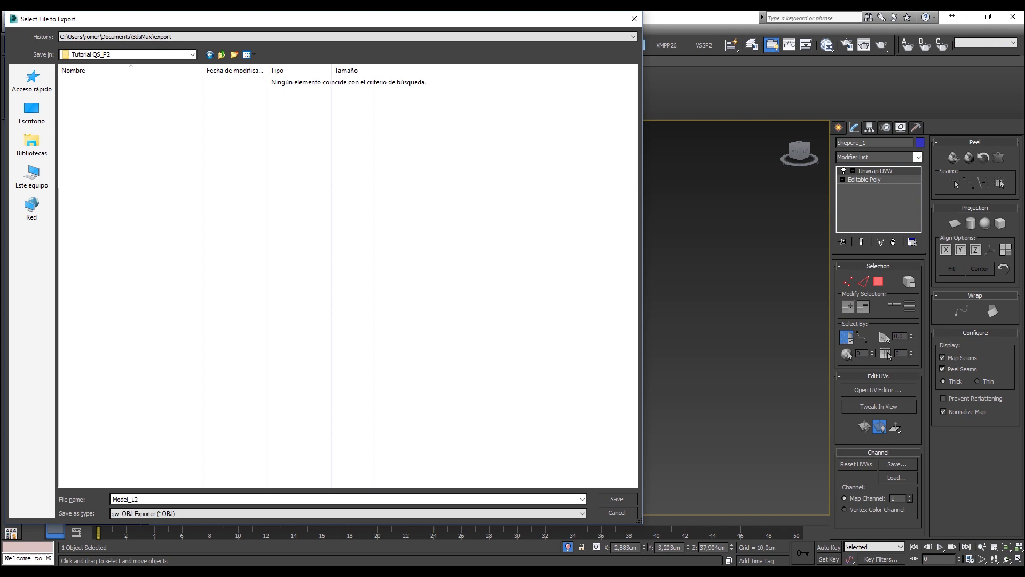
pyautogui.click(617, 500)
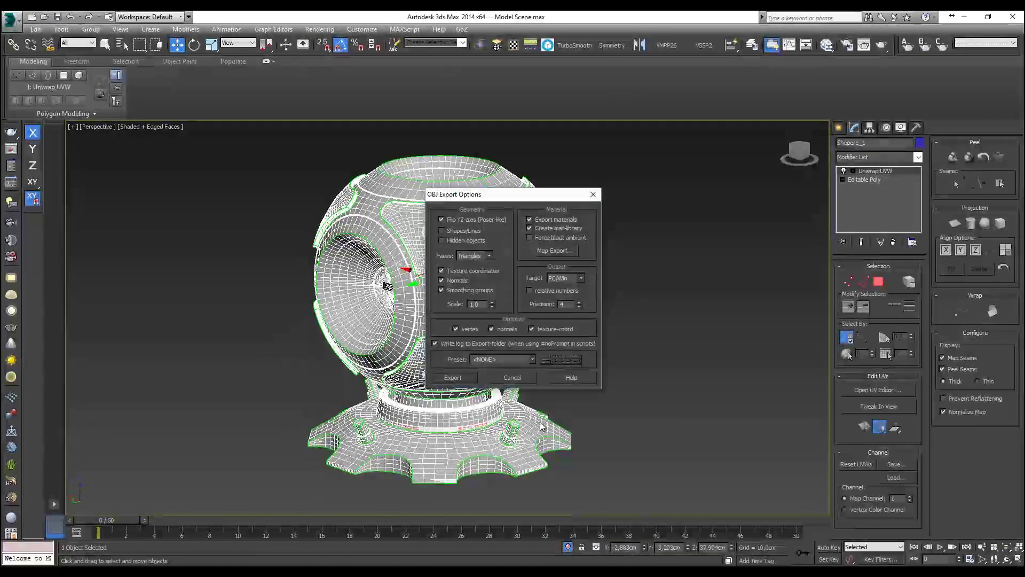
pyautogui.click(452, 378)
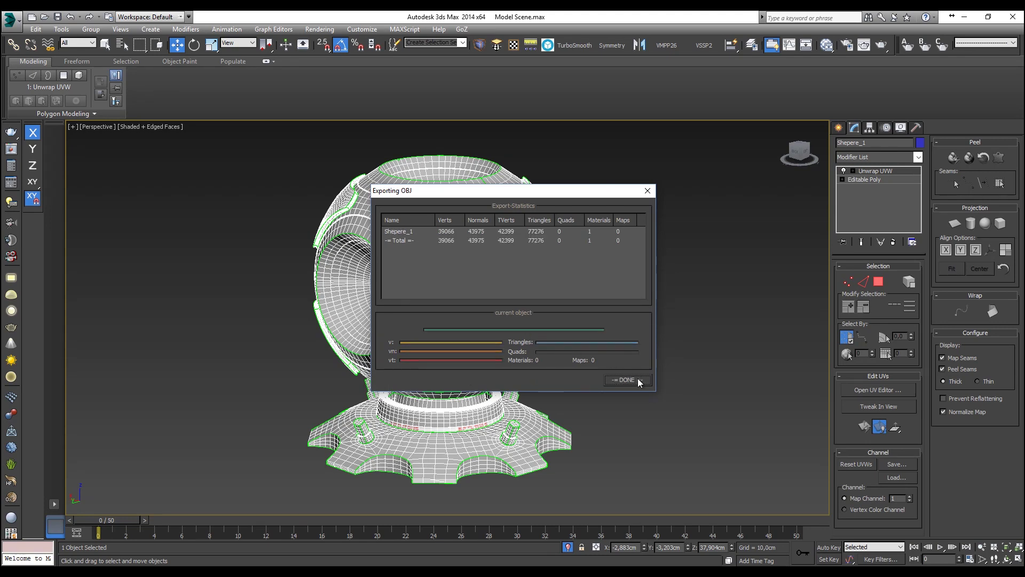
pyautogui.click(641, 382)
# Inspect the sphere model deselected and selected, with and without edged faces, from several angles and distances
pyautogui.moveTo(633, 358); pyautogui.dragTo(630, 343, button='middle')
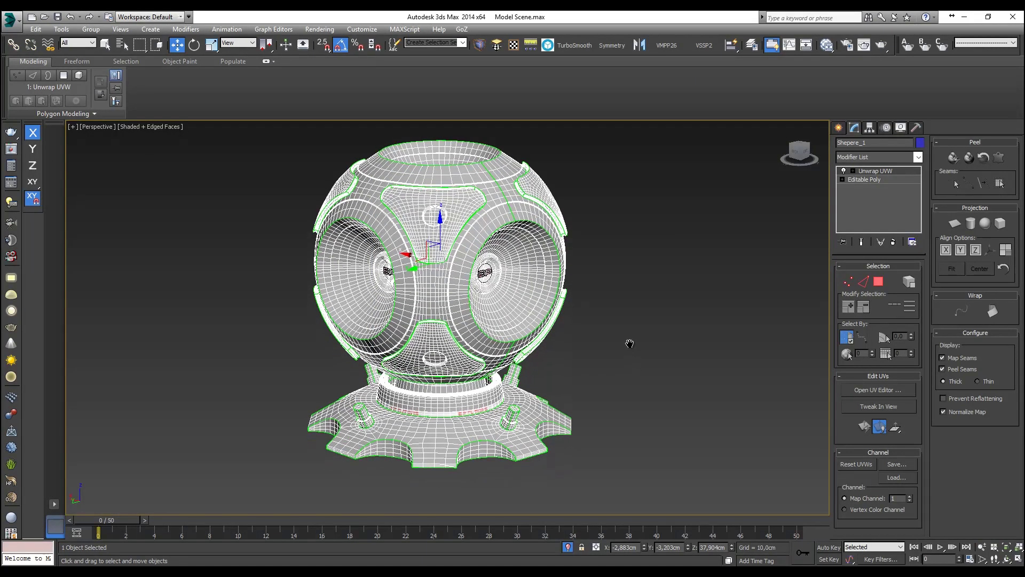
pyautogui.click(668, 307)
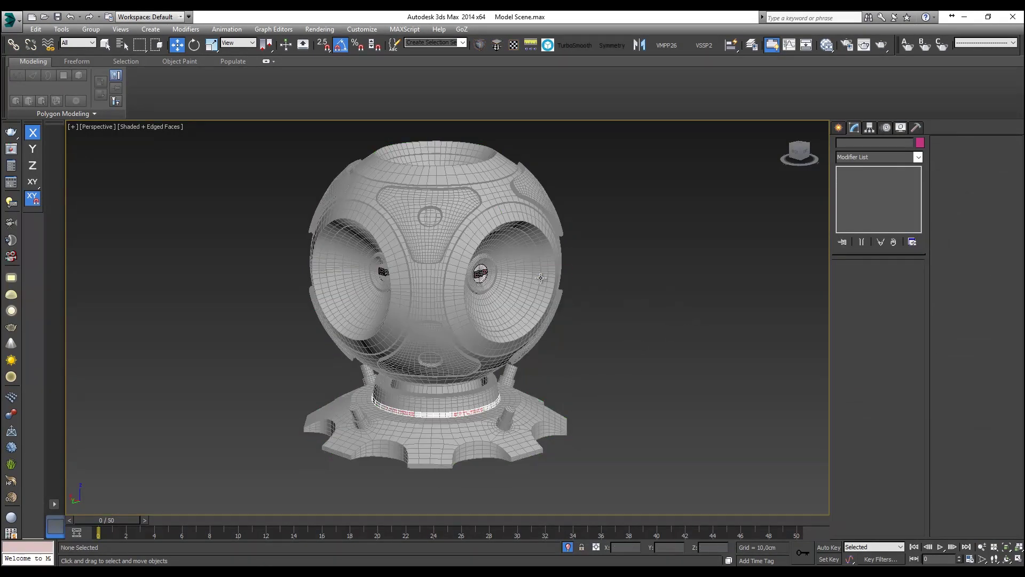
pyautogui.press('F4')
pyautogui.click(516, 260)
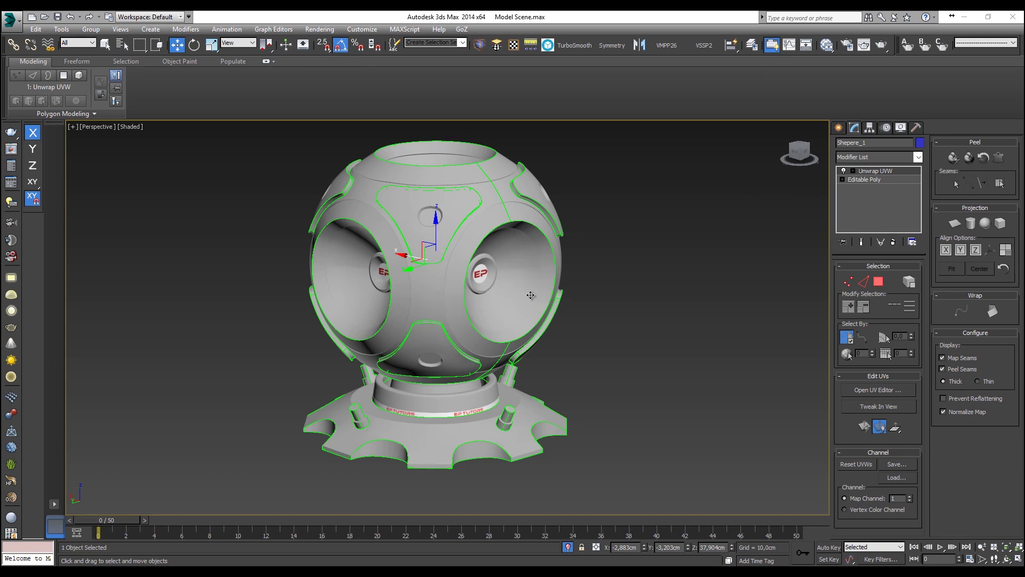
pyautogui.press('F4')
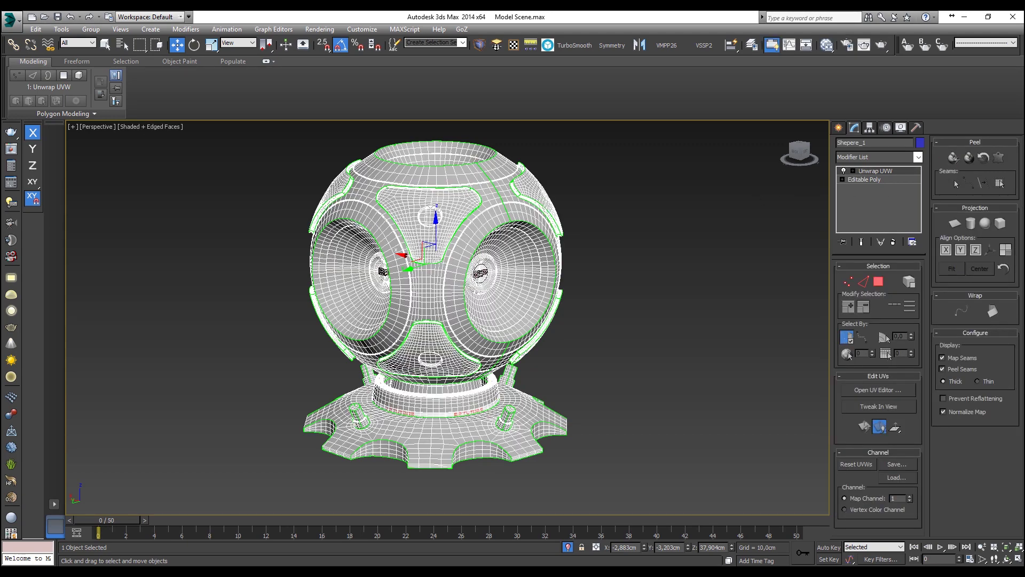
pyautogui.keyDown('alt'); pyautogui.moveTo(416, 257); pyautogui.dragTo(495, 255, button='middle'); pyautogui.keyUp('alt')
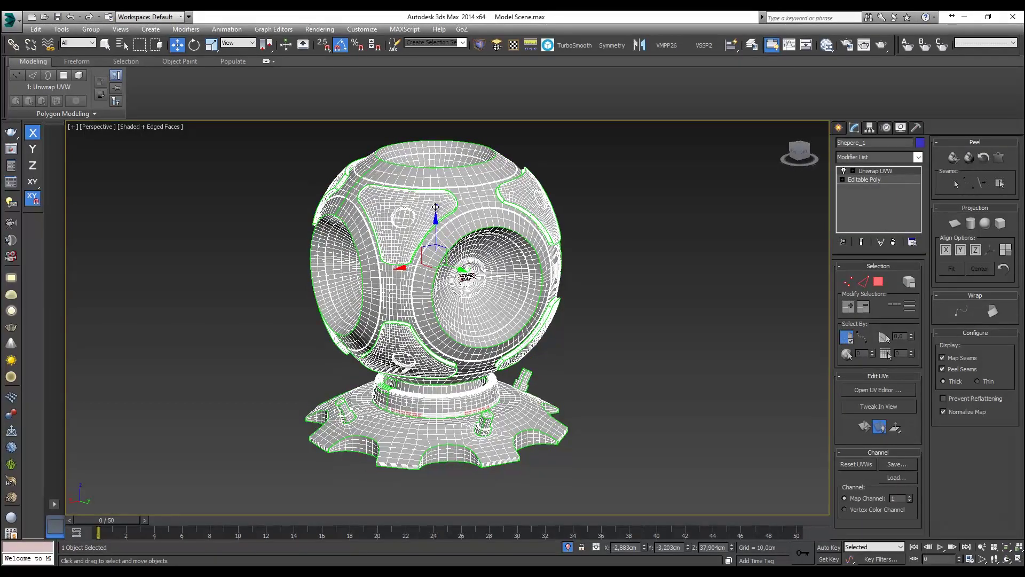
pyautogui.scroll(3, 435, 207)
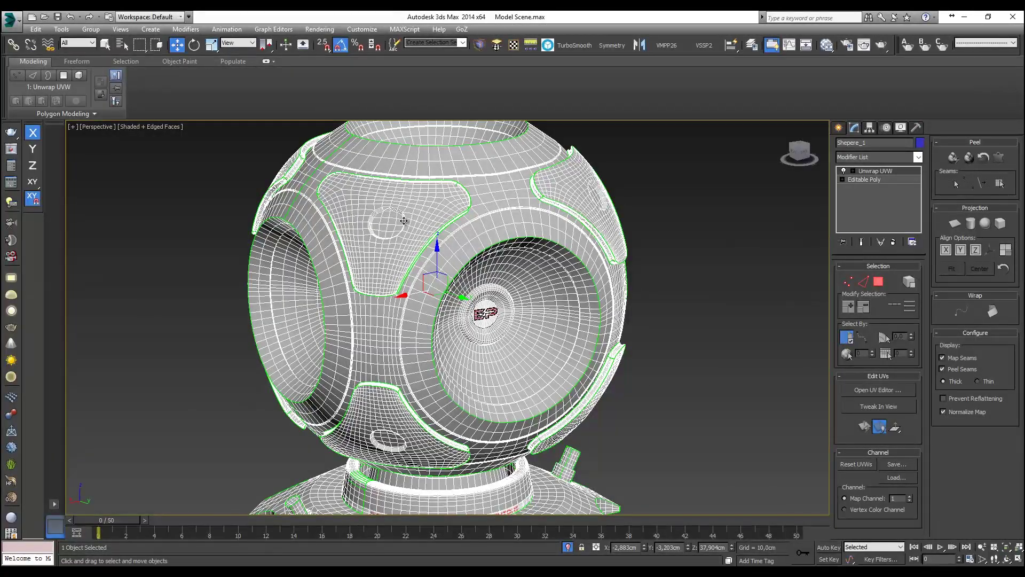
pyautogui.moveTo(519, 380); pyautogui.dragTo(488, 378, button='middle')
pyautogui.scroll(-5, 543, 339)
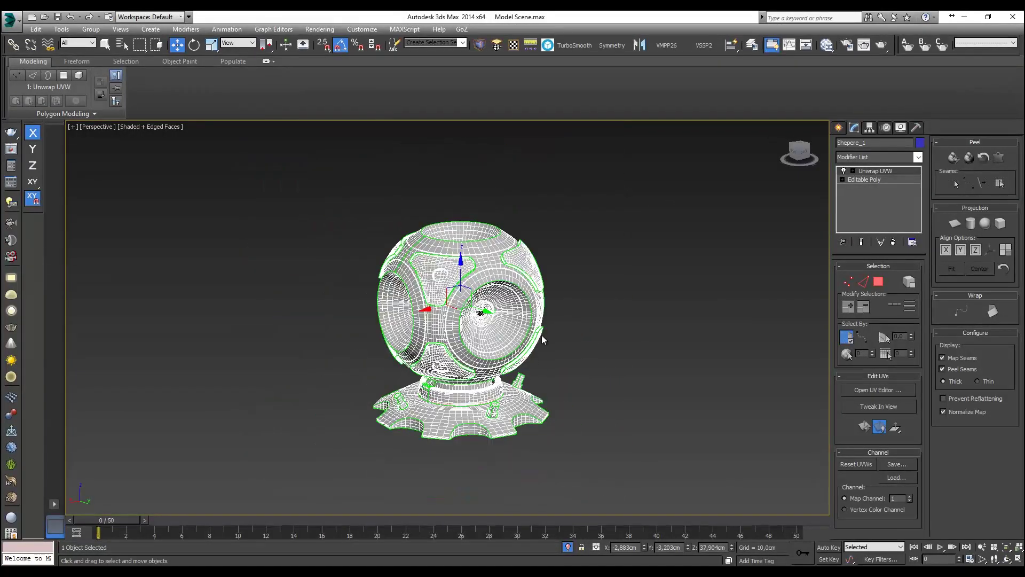
pyautogui.scroll(2, 572, 321)
# Examine the sphere's complete UV layout in the UV editor, then close the editor and leave vertex selection
pyautogui.click(863, 390)
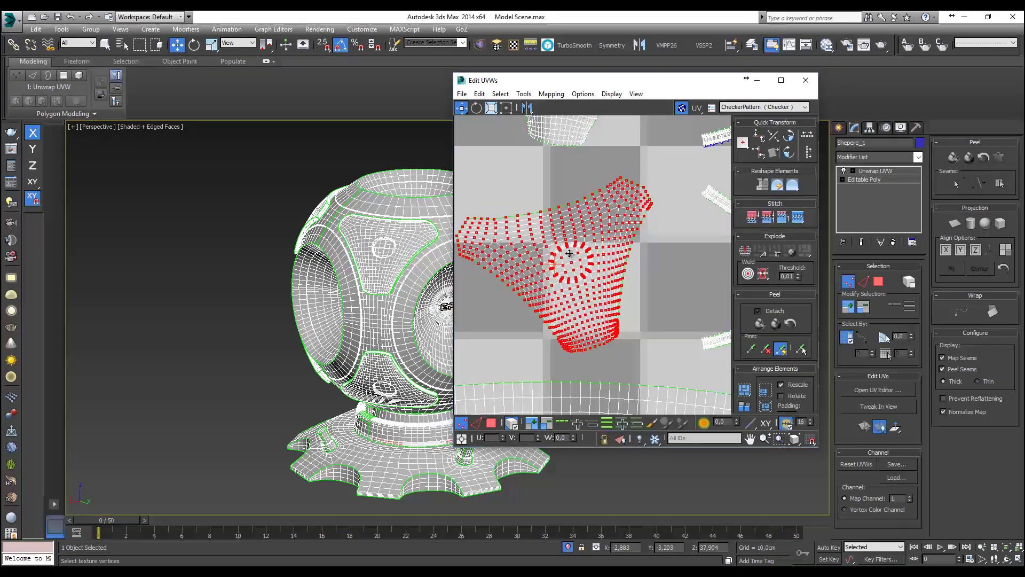
pyautogui.scroll(-5, 665, 261)
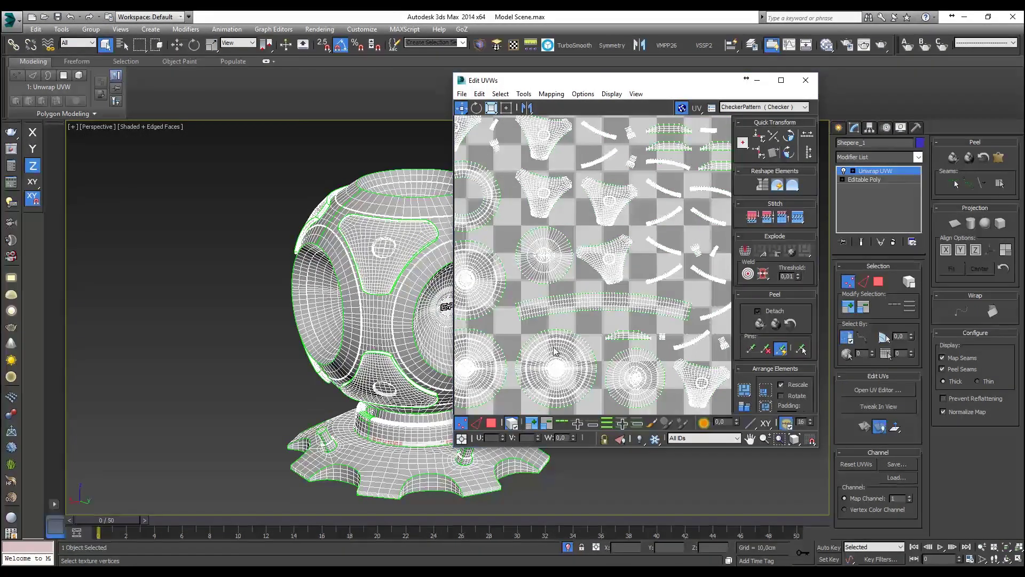
pyautogui.scroll(-2, 562, 327)
pyautogui.scroll(-2, 562, 325)
pyautogui.moveTo(565, 324); pyautogui.dragTo(658, 216, button='middle')
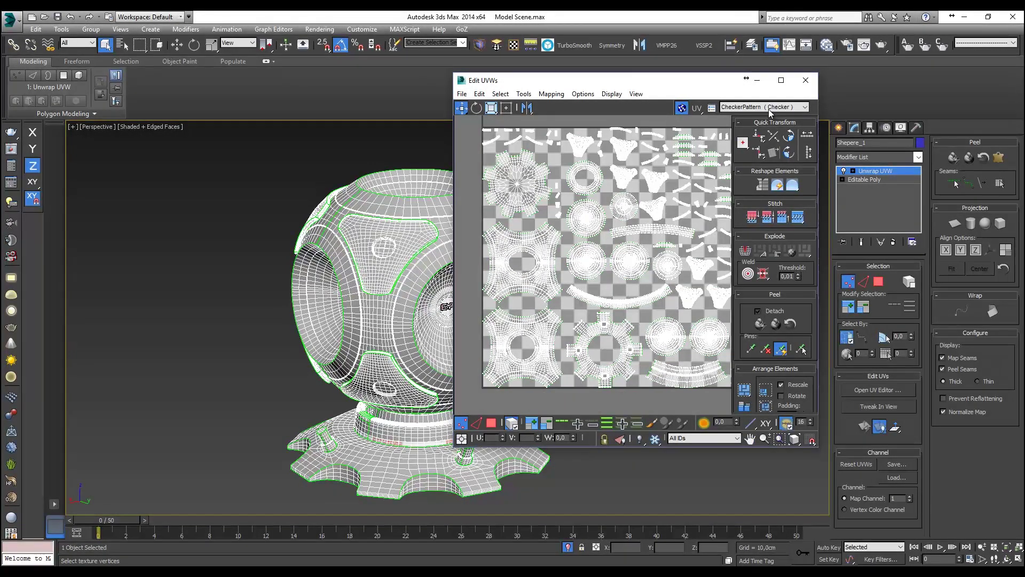
pyautogui.click(806, 80)
pyautogui.click(848, 282)
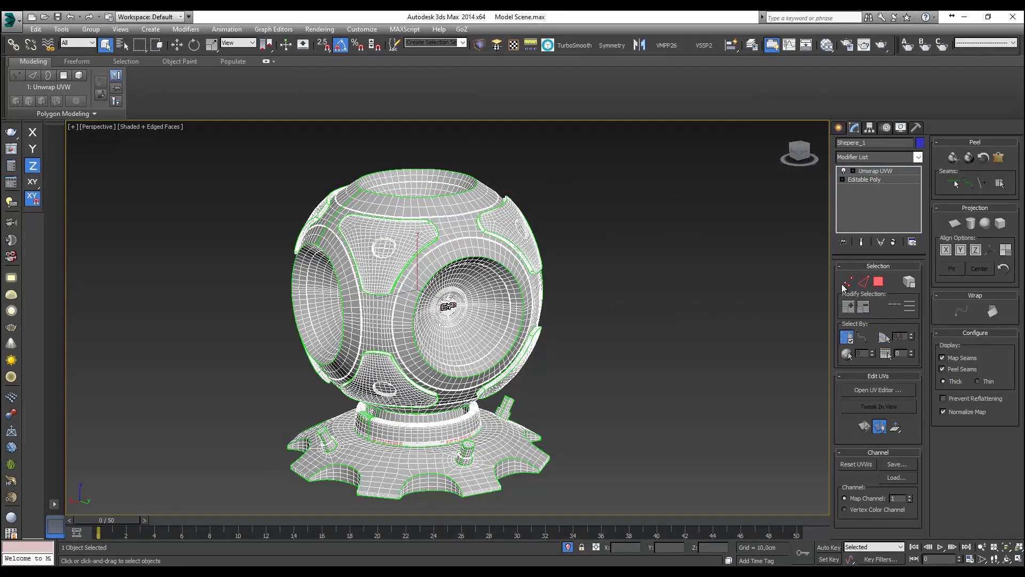
# Turn off the edged-faces display and view the shaded sphere model with its logo details
pyautogui.keyDown('alt'); pyautogui.moveTo(669, 325); pyautogui.dragTo(679, 299, button='middle'); pyautogui.keyUp('alt')
pyautogui.press('F4')
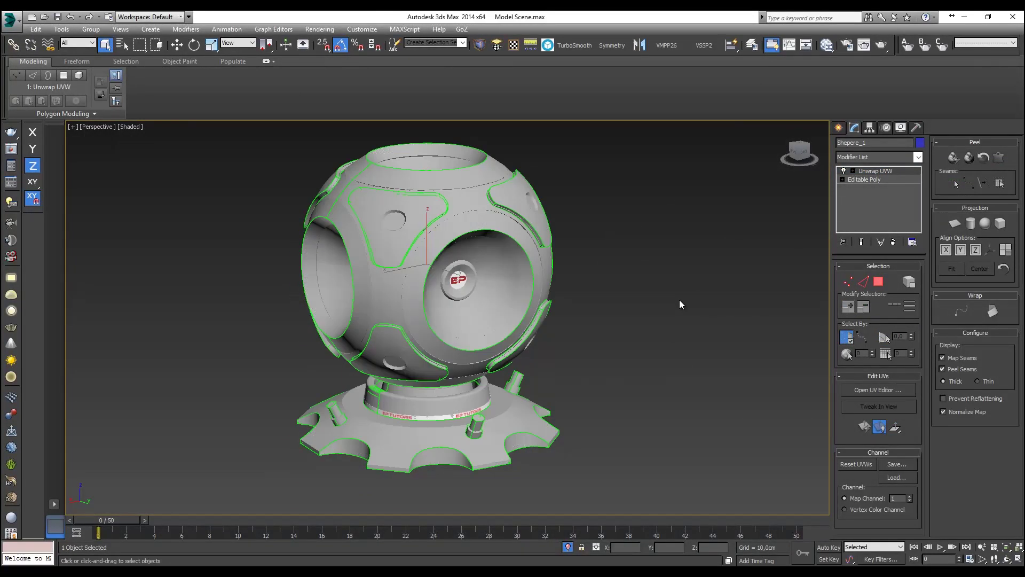
pyautogui.scroll(3, 458, 272)
pyautogui.scroll(-3, 458, 271)
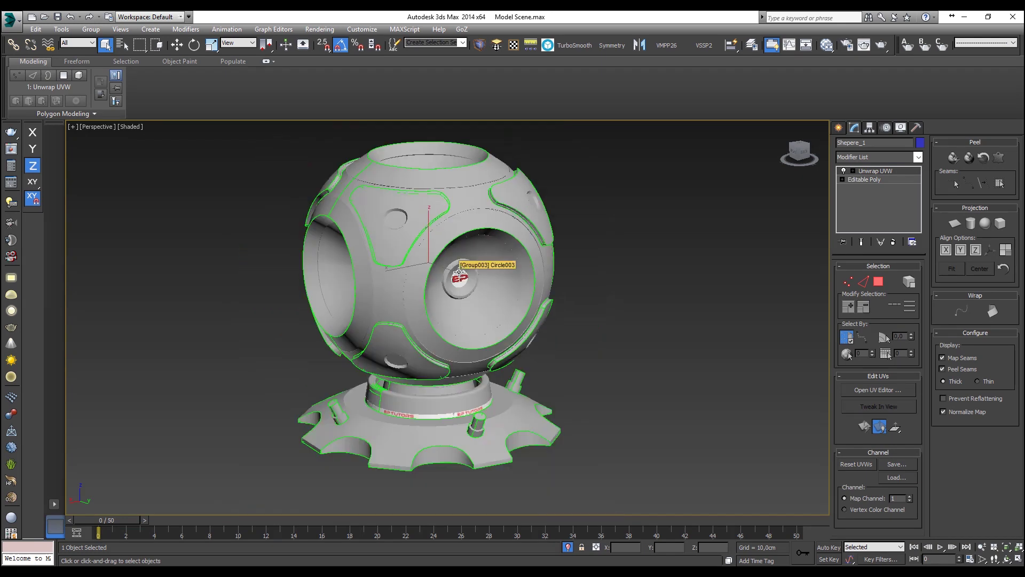
pyautogui.moveTo(474, 270); pyautogui.dragTo(495, 273, button='middle')
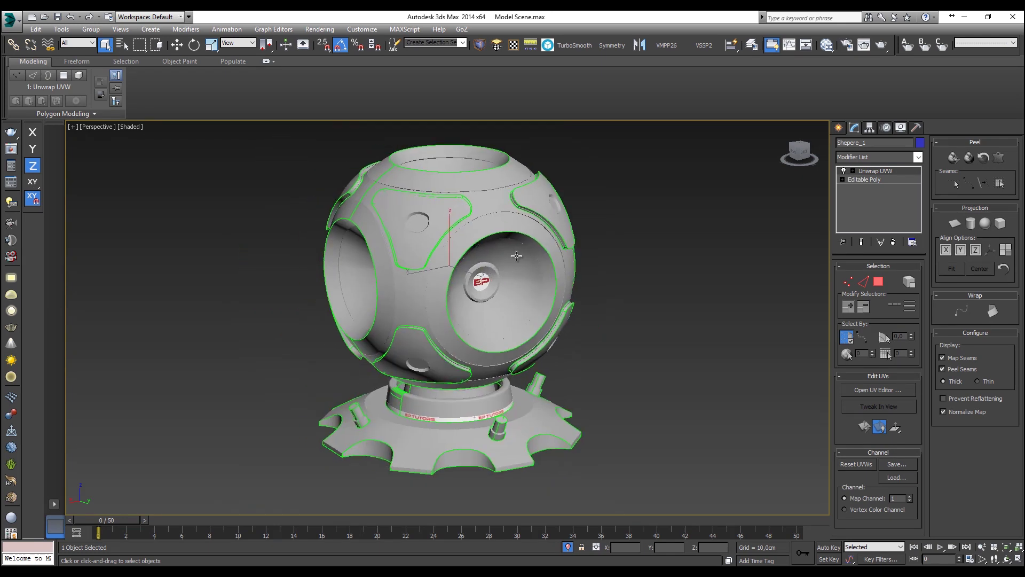
pyautogui.moveTo(631, 245); pyautogui.dragTo(612, 262, button='middle')
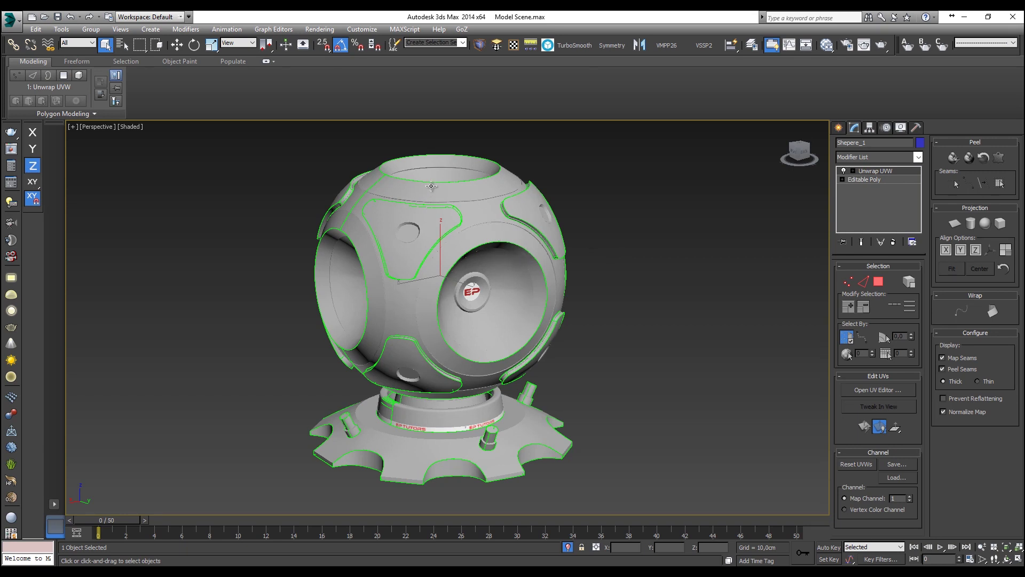
pyautogui.click(320, 30)
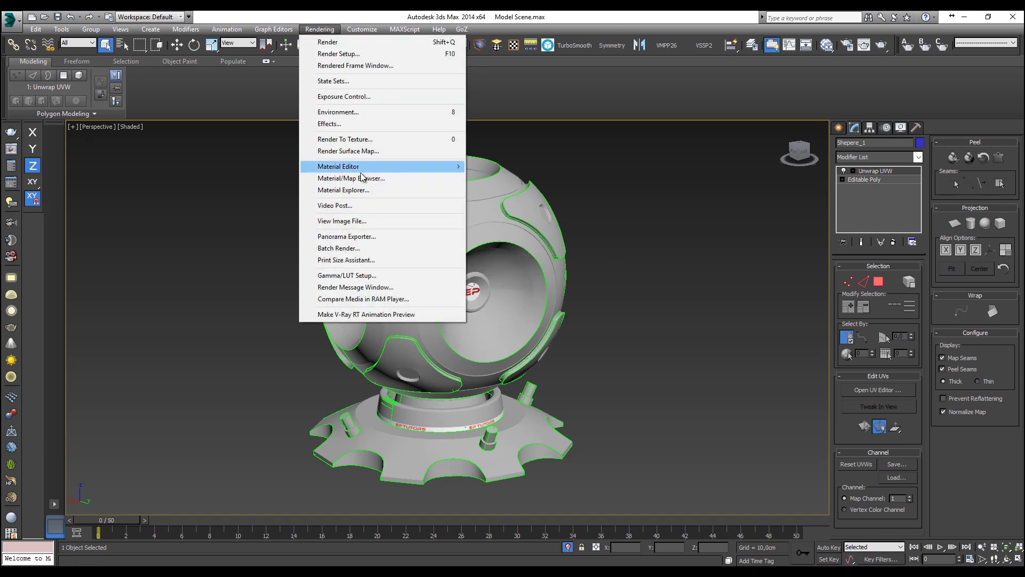
pyautogui.click(605, 187)
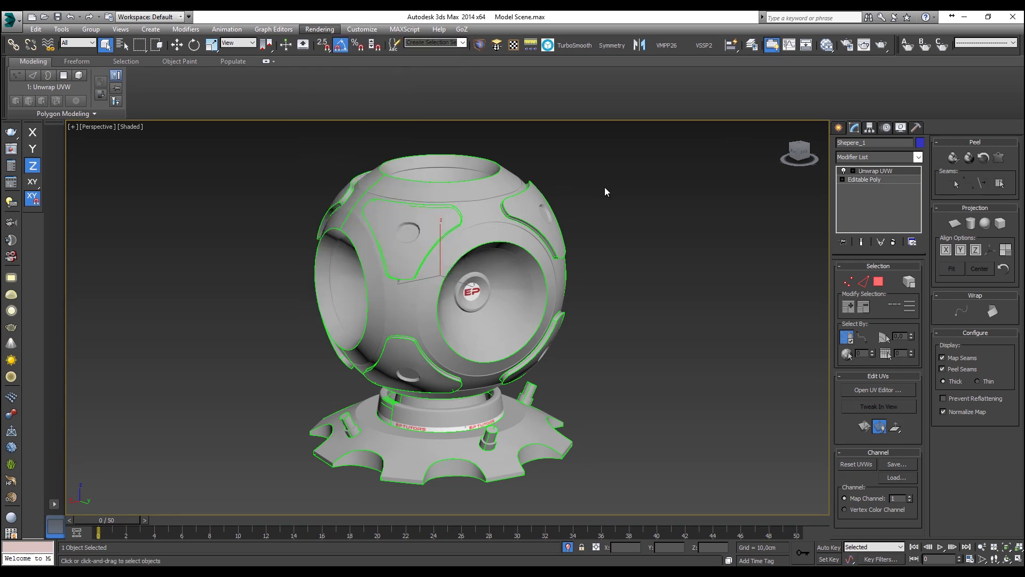
pyautogui.click(605, 190)
pyautogui.hotkey('ctrl', 'z')
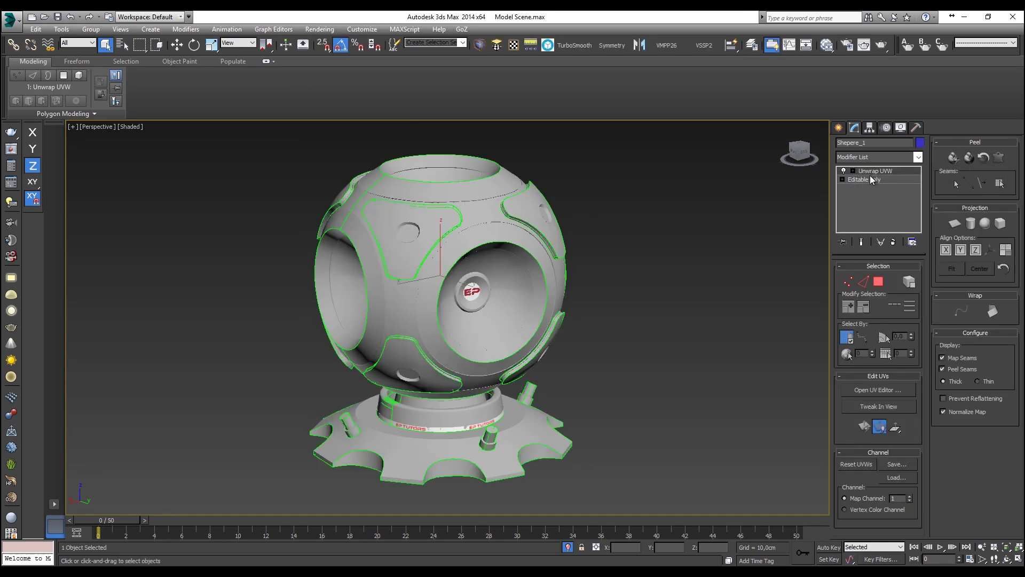
# Convert the unwrapped sphere model to an Editable Poly, collapsing its Unwrap UVW modifier
pyautogui.rightClick(497, 200)
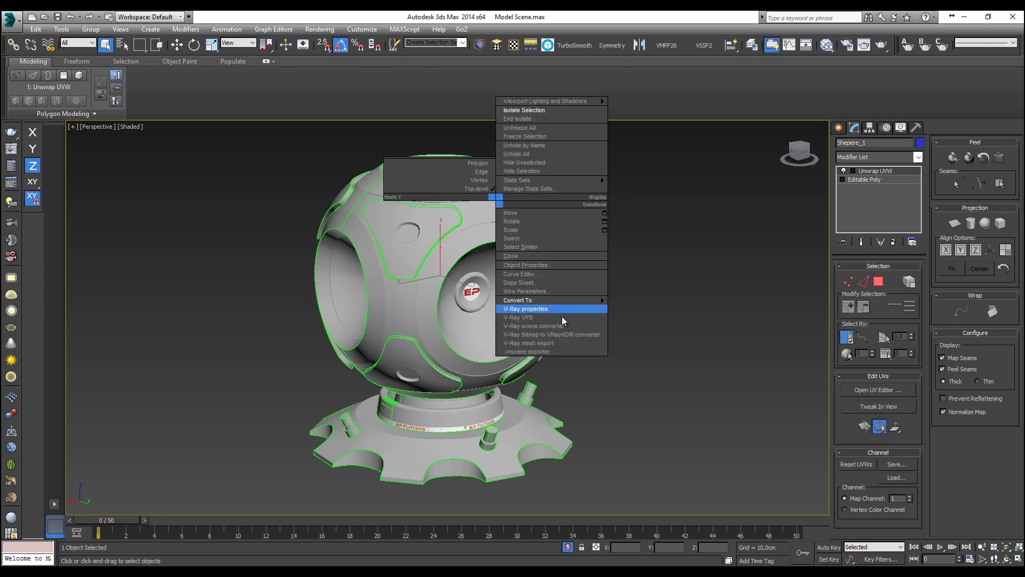
pyautogui.moveTo(574, 300)
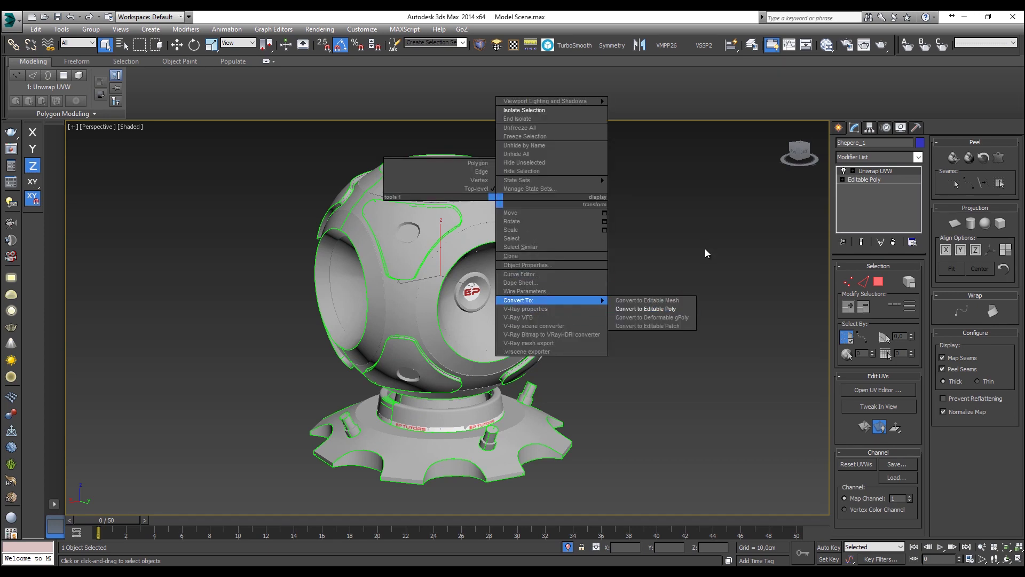
pyautogui.click(657, 309)
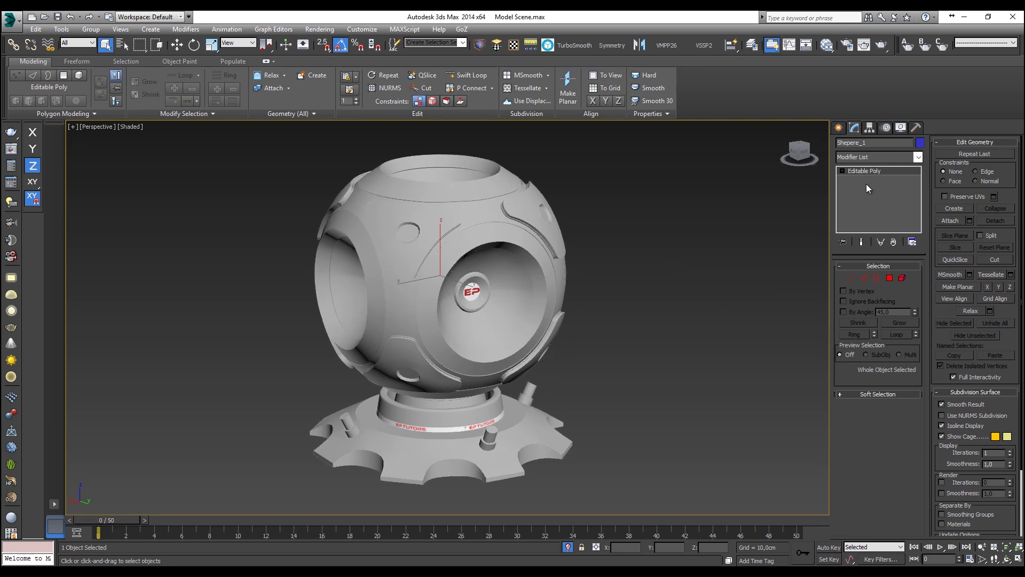
# Open Render Surface Map for the sphere model and set the bitmap size to 4096 by 4096
pyautogui.click(319, 29)
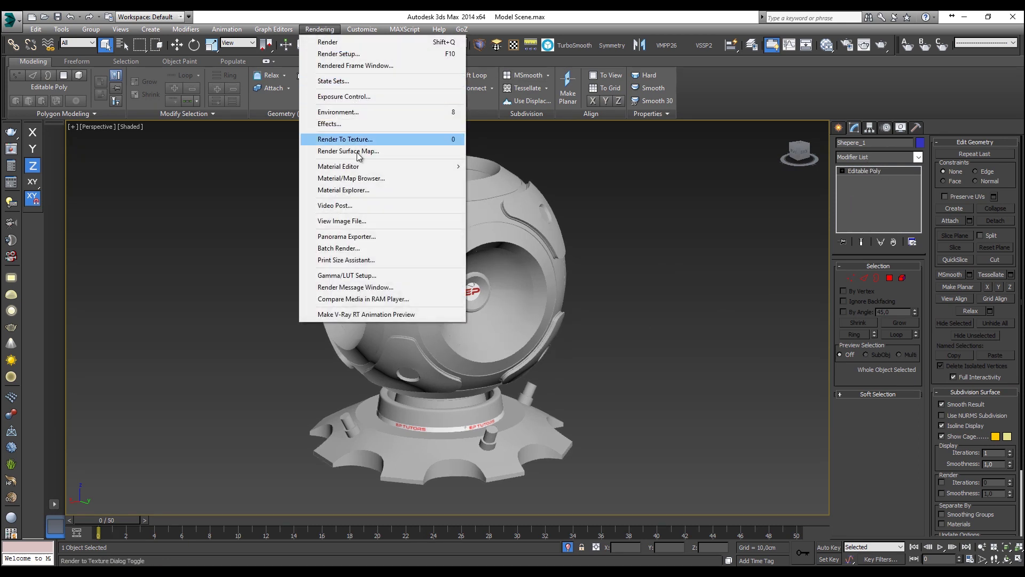
pyautogui.click(353, 151)
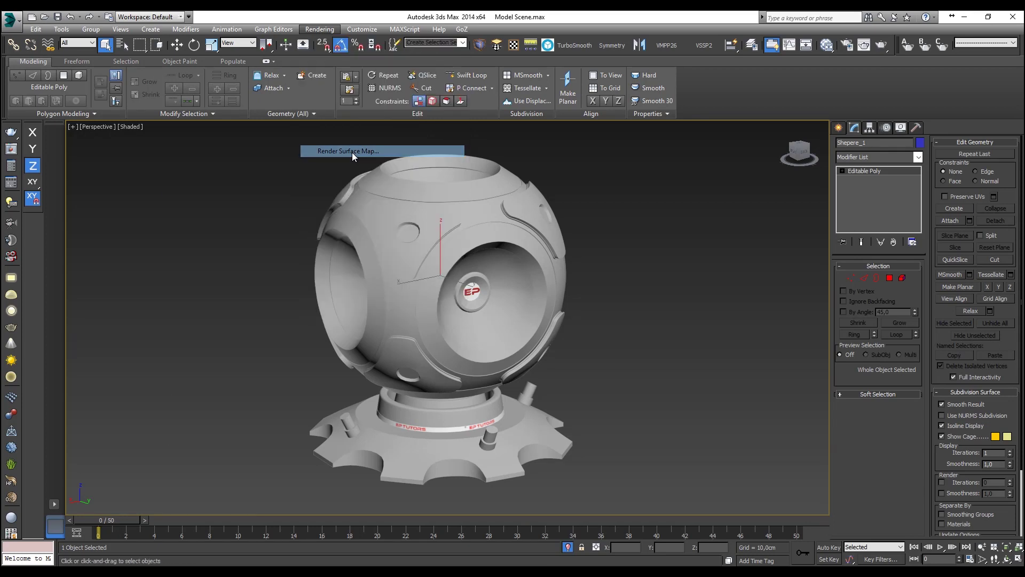
pyautogui.click(143, 235)
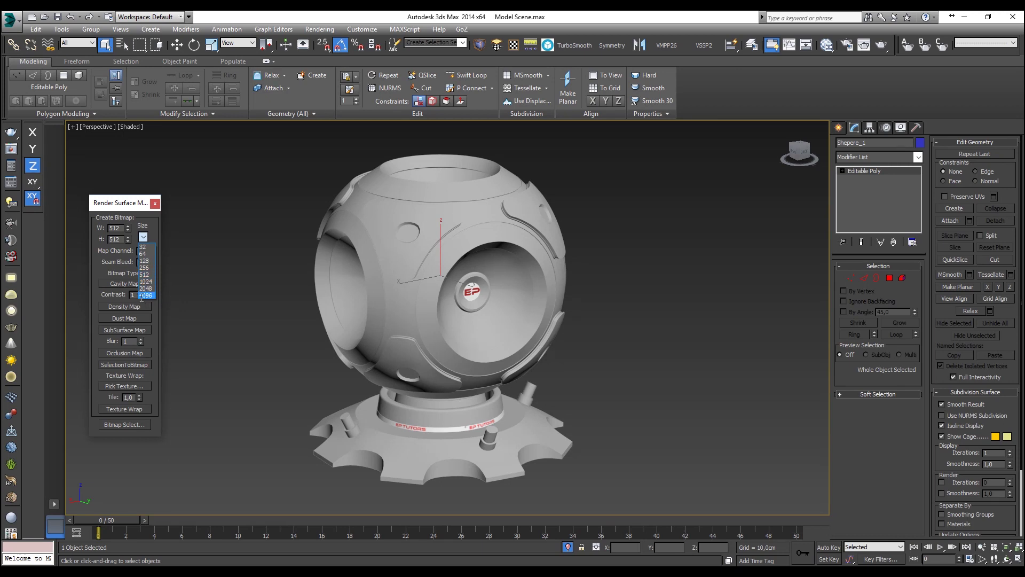
pyautogui.click(143, 296)
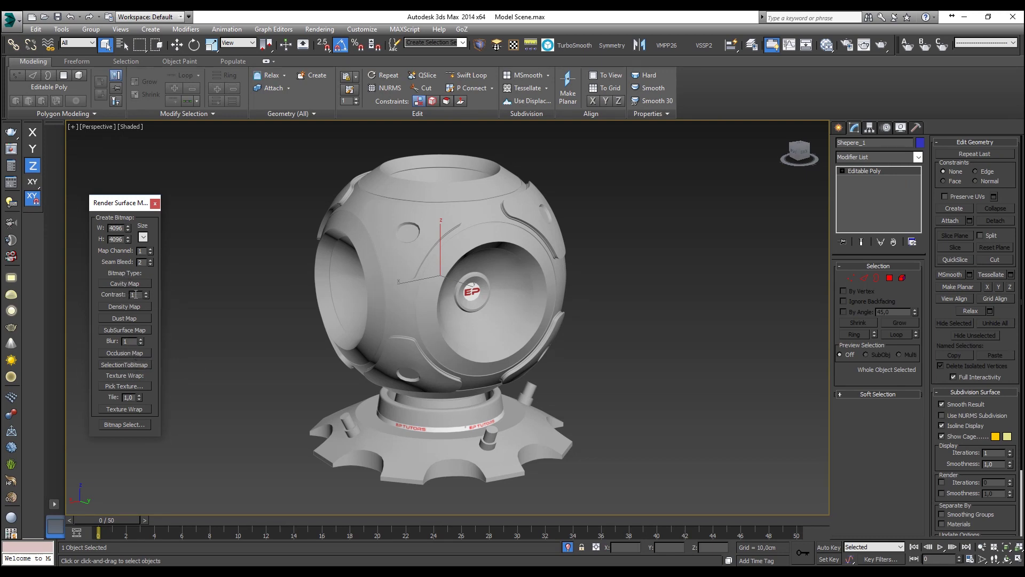
# Render the sphere's cavity map and choose the desktop folder Tutorial QS_P2 as the location for saving it
pyautogui.click(137, 284)
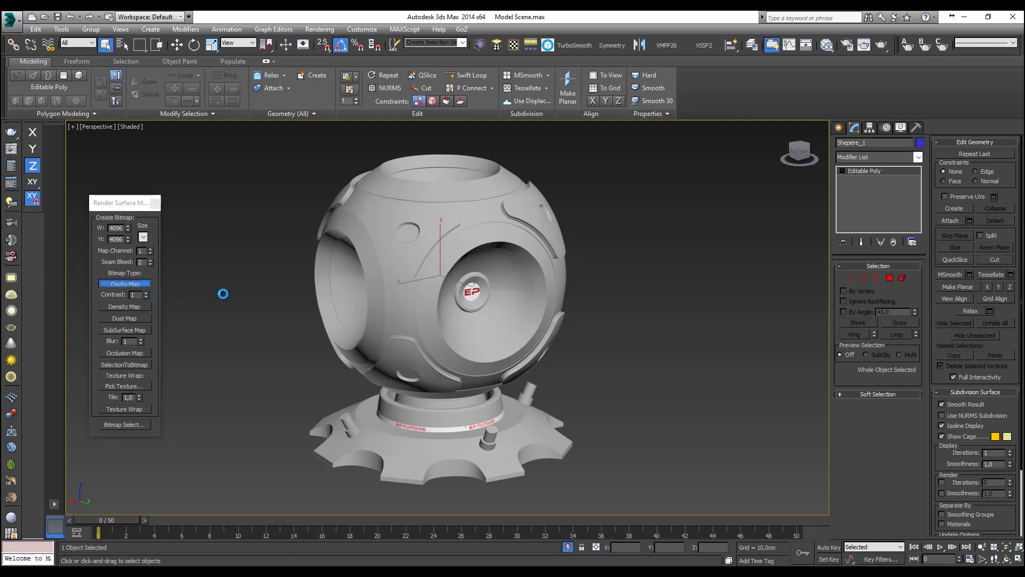
pyautogui.moveTo(856, 20); pyautogui.dragTo(335, 13)
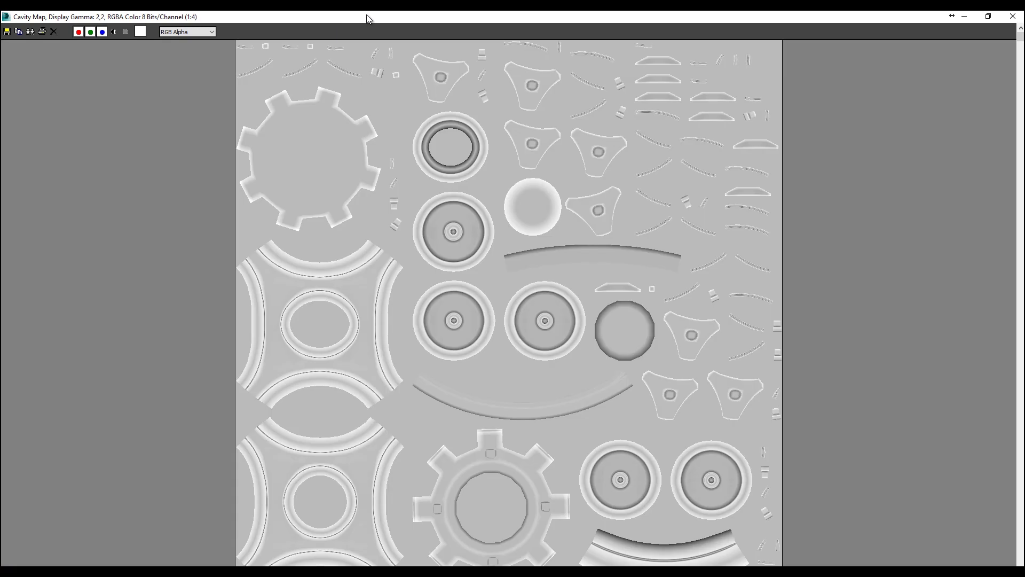
pyautogui.click(7, 31)
pyautogui.click(37, 112)
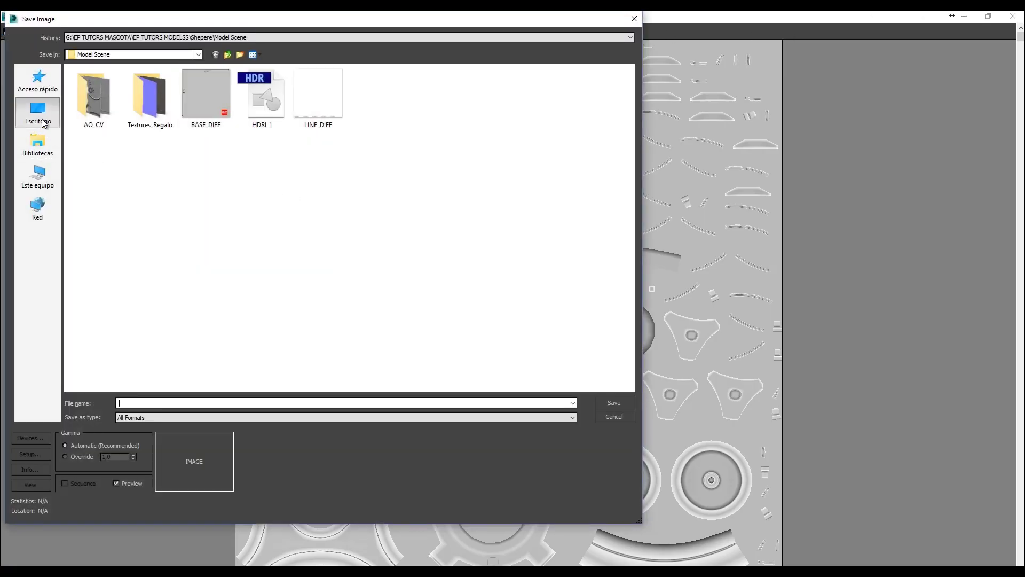
pyautogui.doubleClick(136, 171)
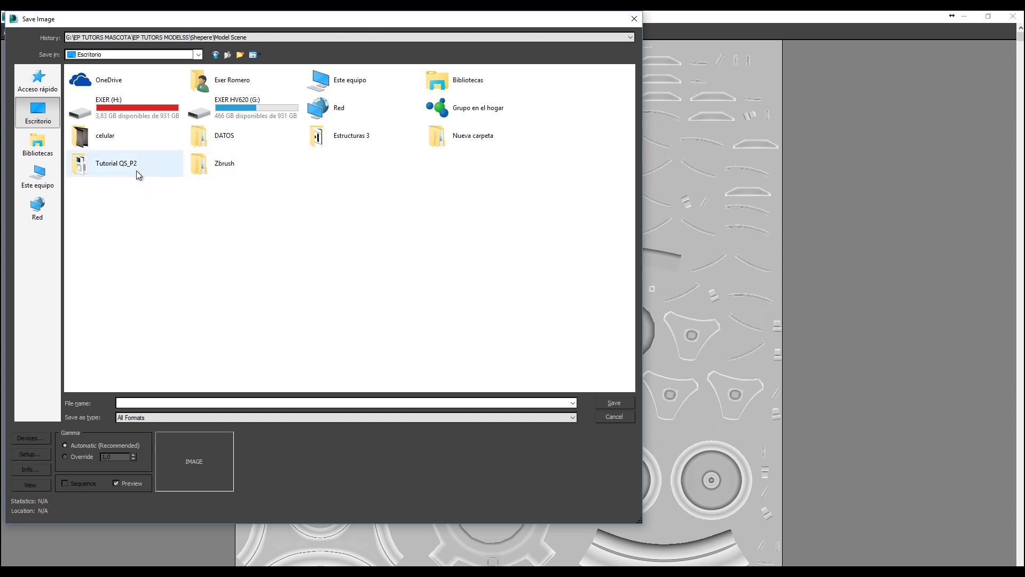
# Save the cavity map as a JPEG named CV_1 at quality 100 and close its image window
pyautogui.click(156, 421)
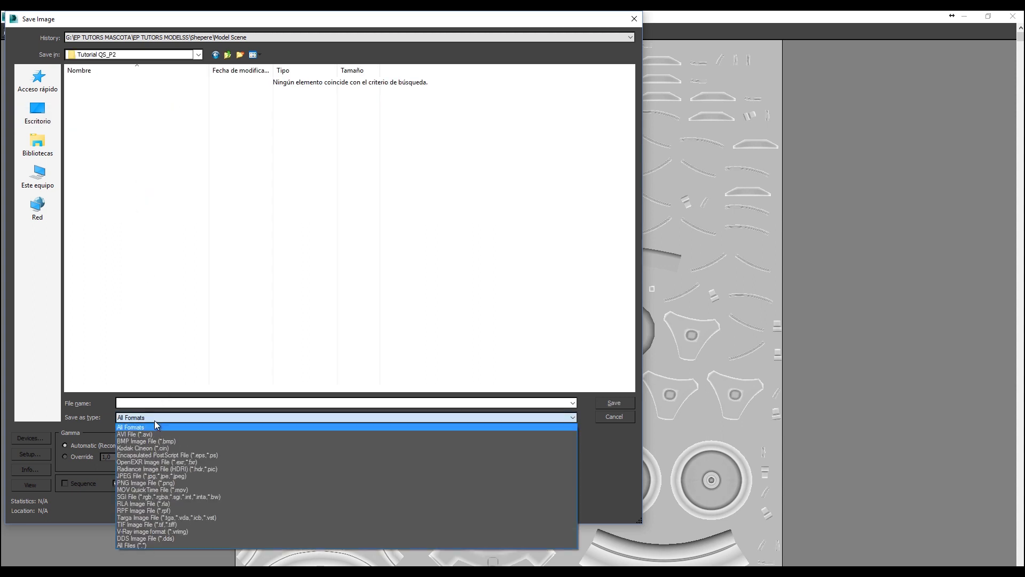
pyautogui.click(143, 476)
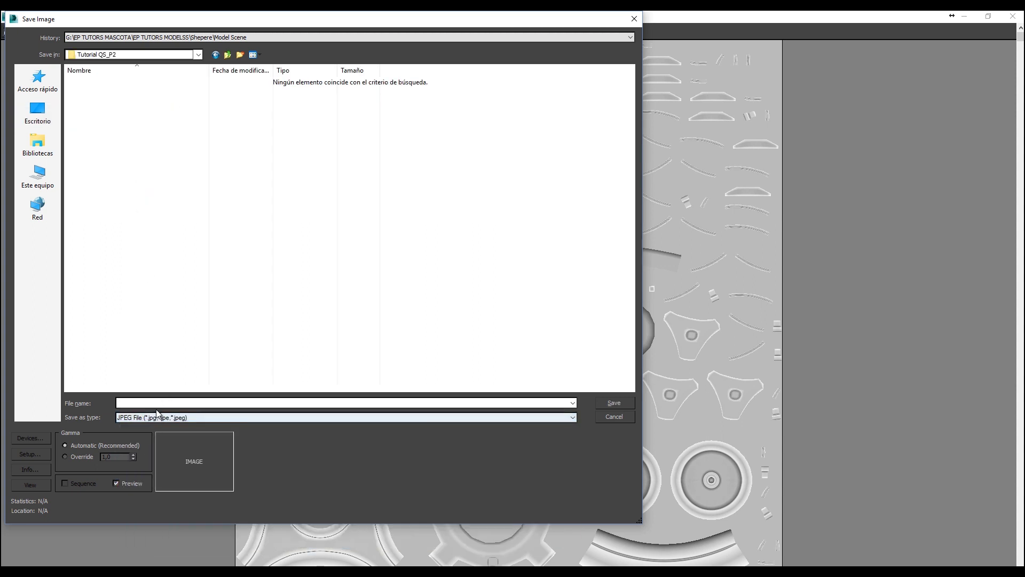
pyautogui.write('cv_1')
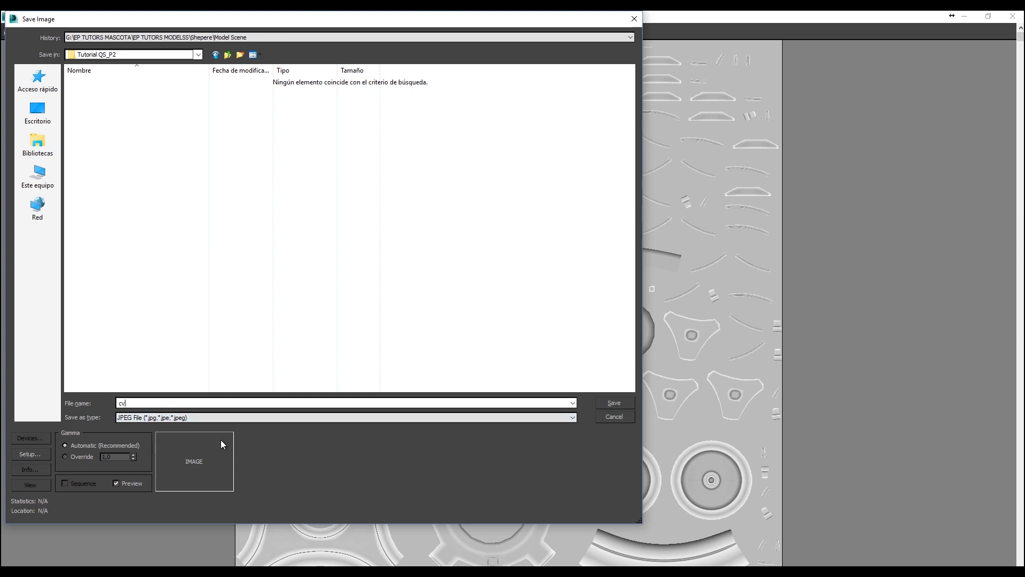
pyautogui.press('BackSpace')
pyautogui.press('BackSpace')
pyautogui.press('BackSpace')
pyautogui.press('BackSpace')
pyautogui.write('CV_1')
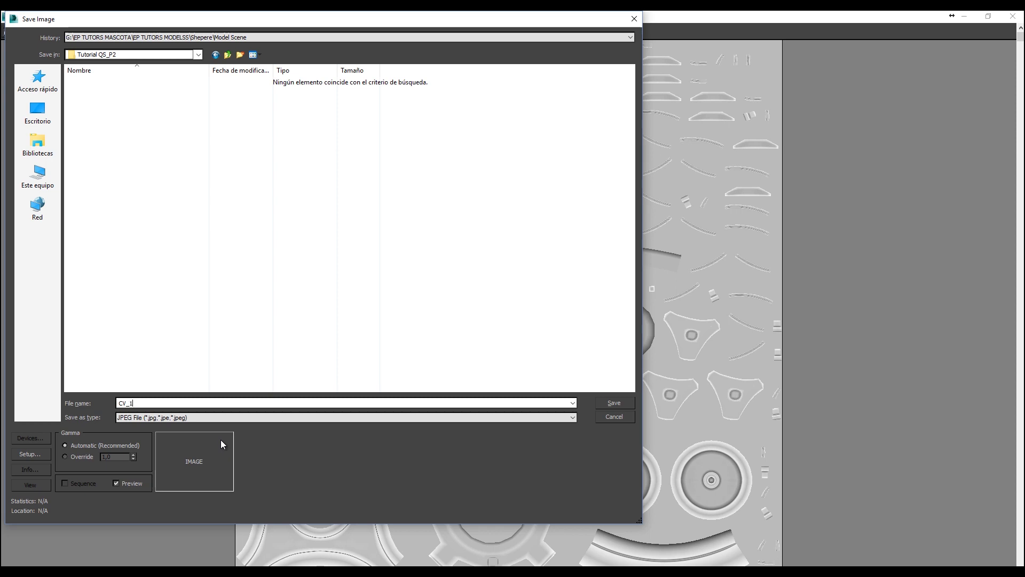
pyautogui.press('Return')
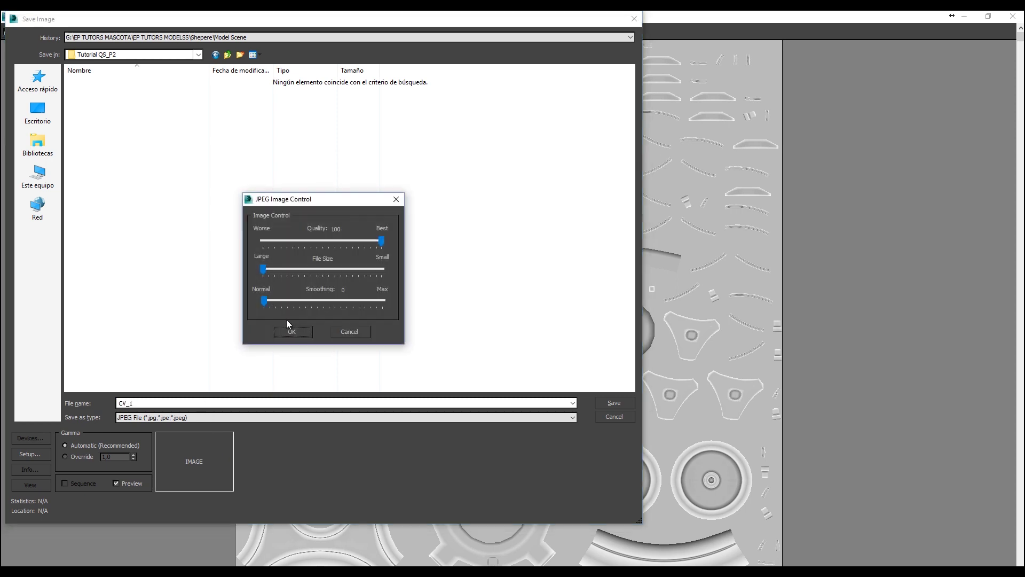
pyautogui.click(294, 332)
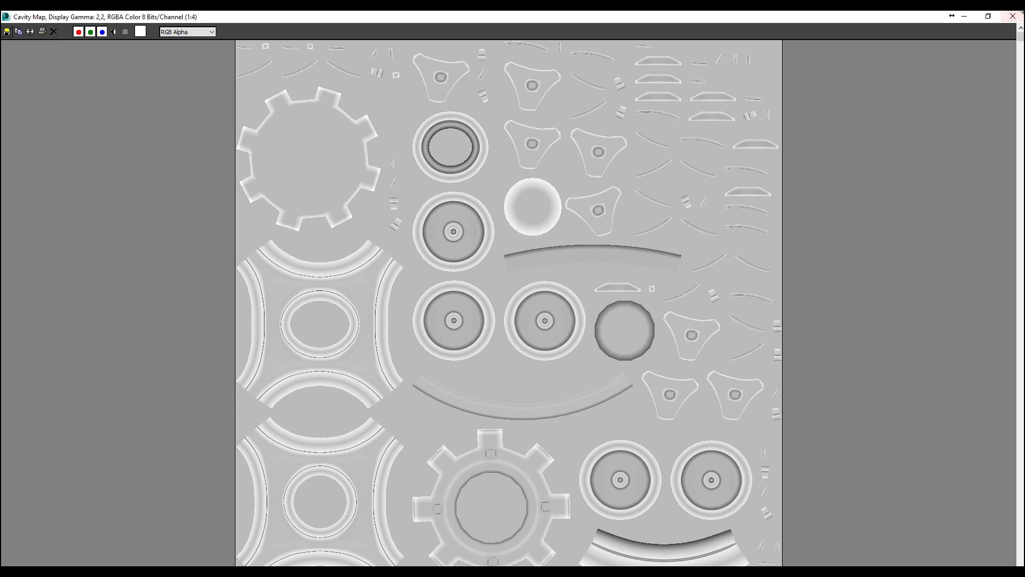
pyautogui.click(1011, 19)
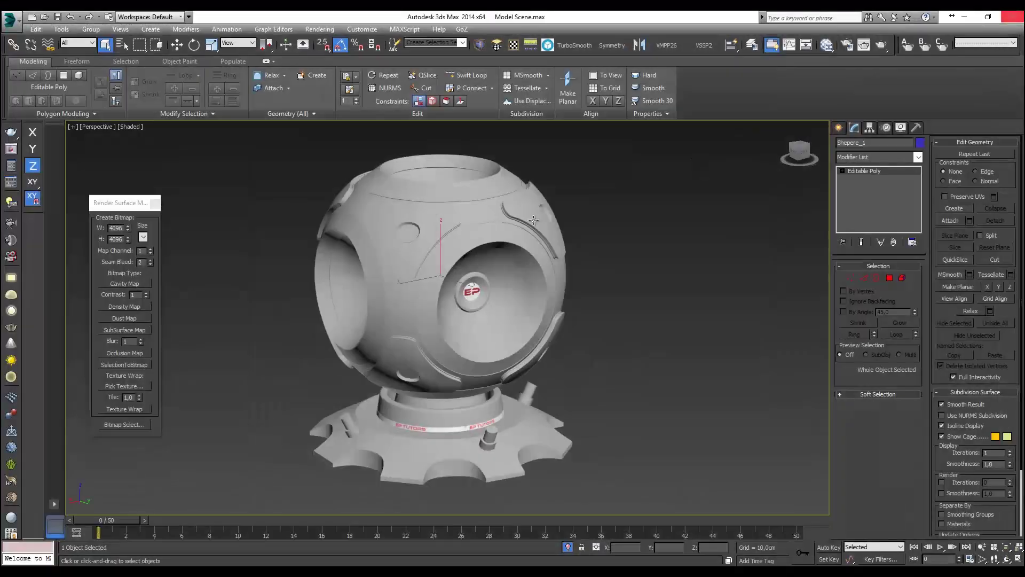
# Render the sphere's occlusion map and save it as a JPEG named AO_1 in the Tutorial QS_P2 folder
pyautogui.click(135, 352)
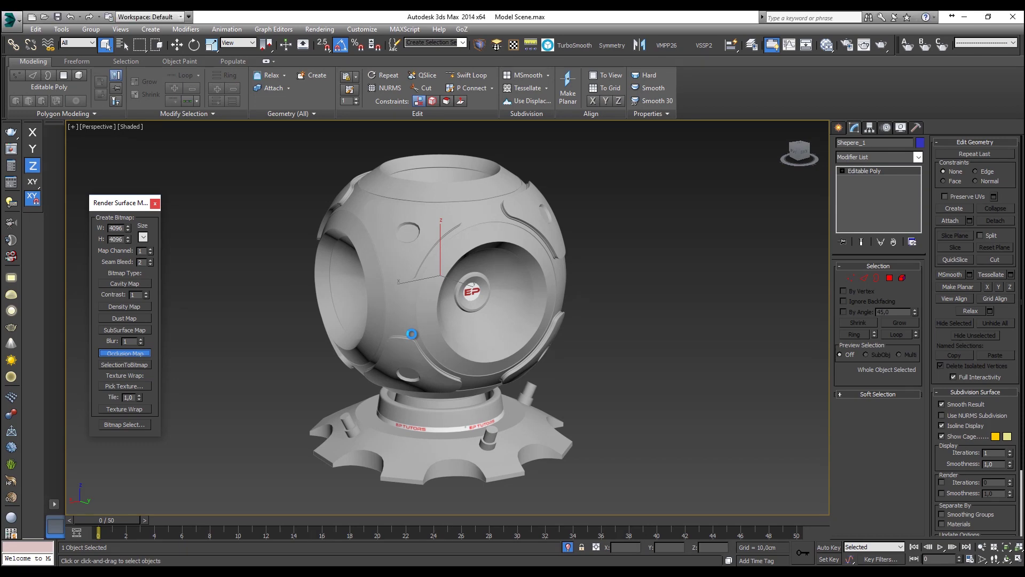
pyautogui.moveTo(803, 25); pyautogui.dragTo(207, 34)
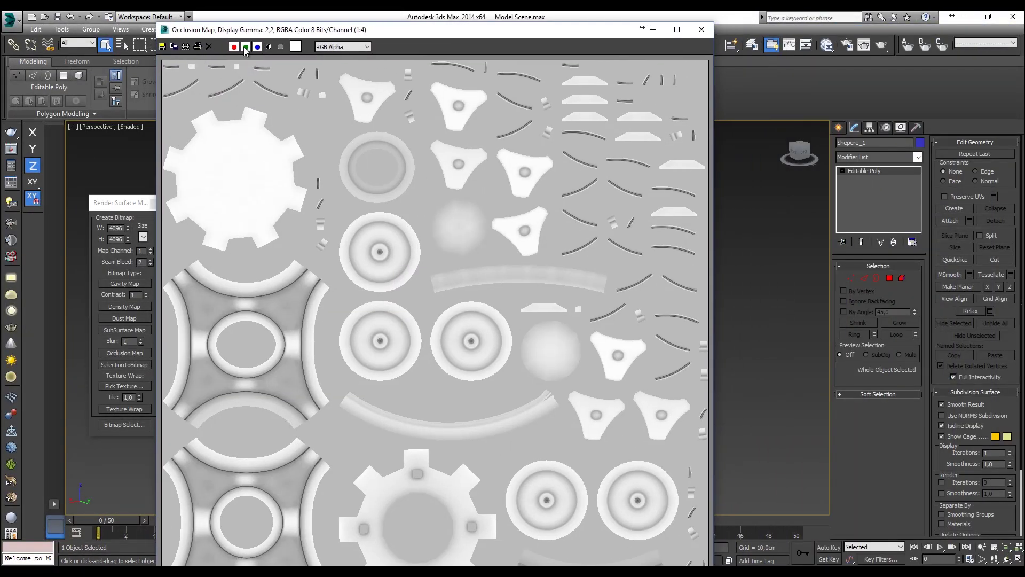
pyautogui.click(163, 47)
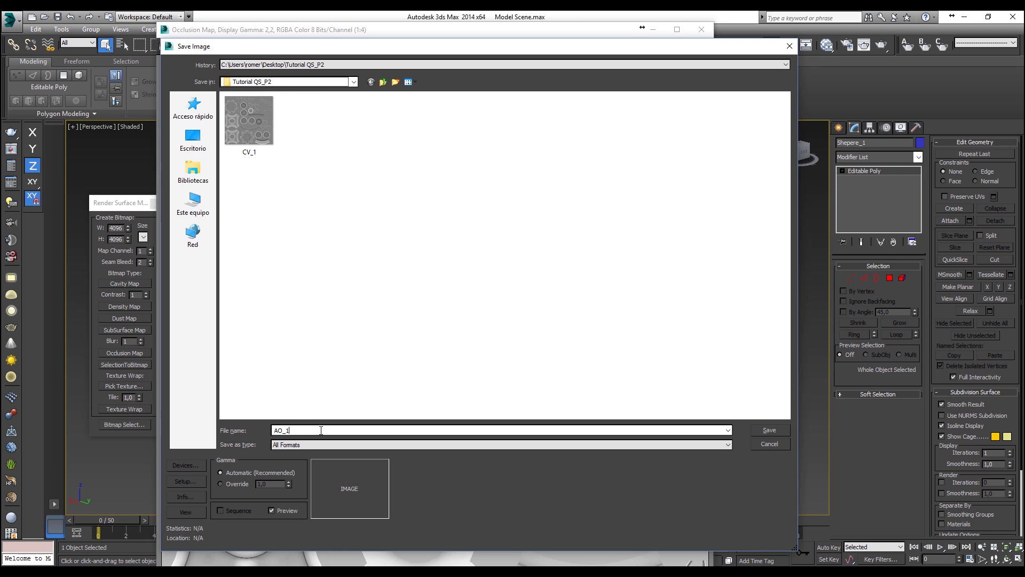
pyautogui.click(322, 446)
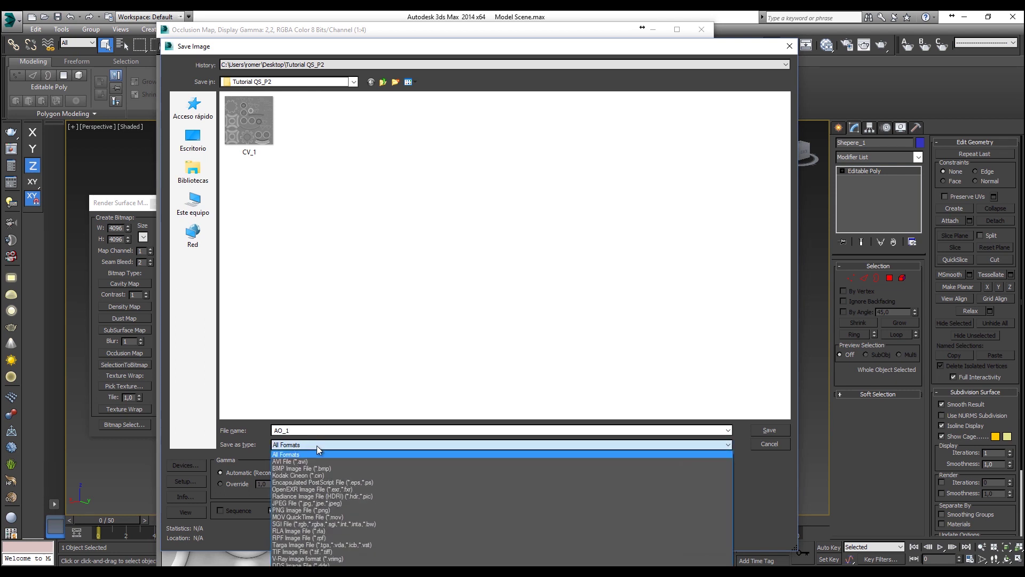
pyautogui.click(298, 503)
pyautogui.click(768, 430)
pyautogui.click(448, 359)
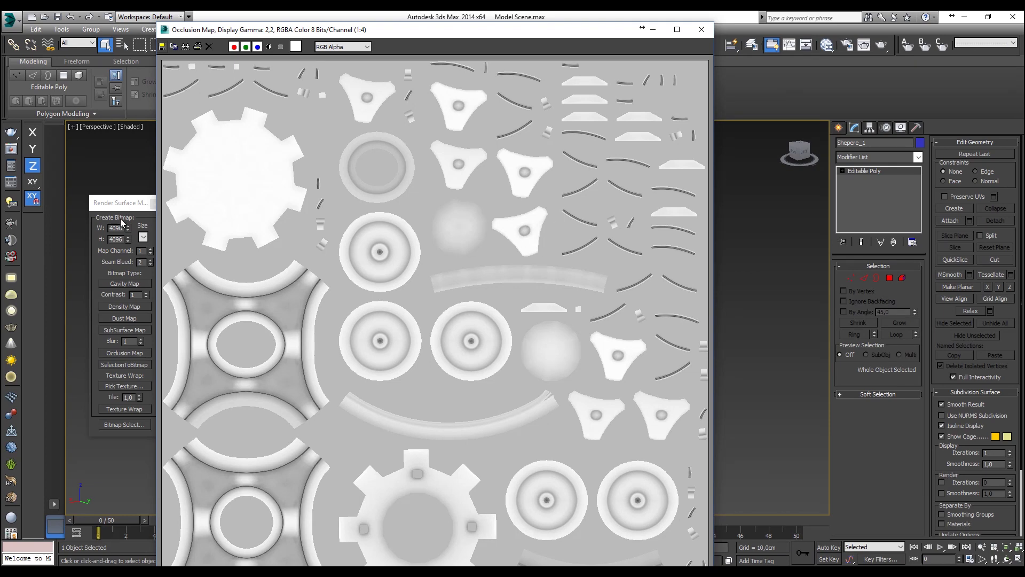
pyautogui.click(701, 29)
pyautogui.click(159, 202)
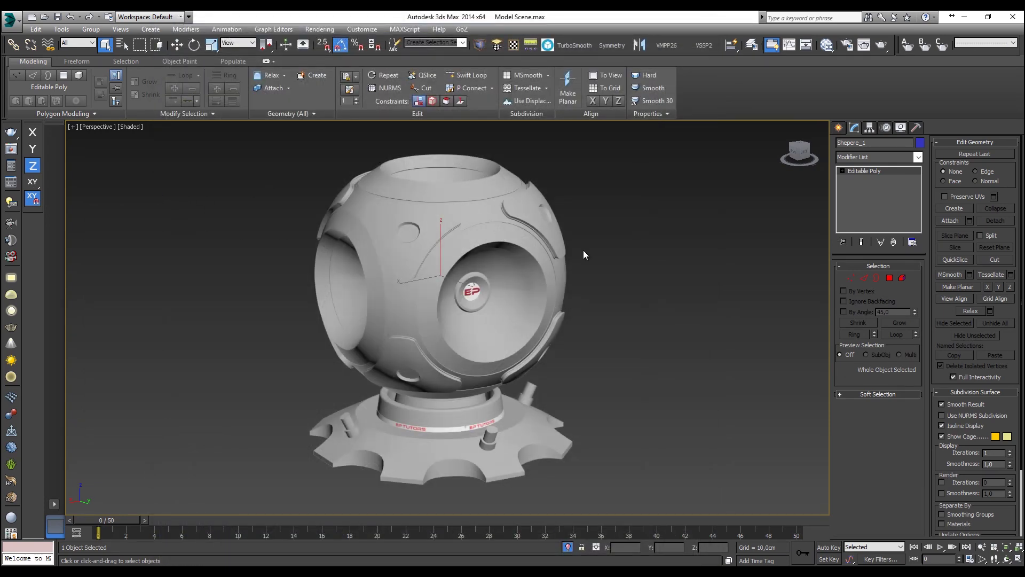
# Switch to Substance Designer and create a 4096 px Physically Based (Specular/Glossiness) graph named Tutorial_QS_P2
pyautogui.press('w')
pyautogui.click(627, 260)
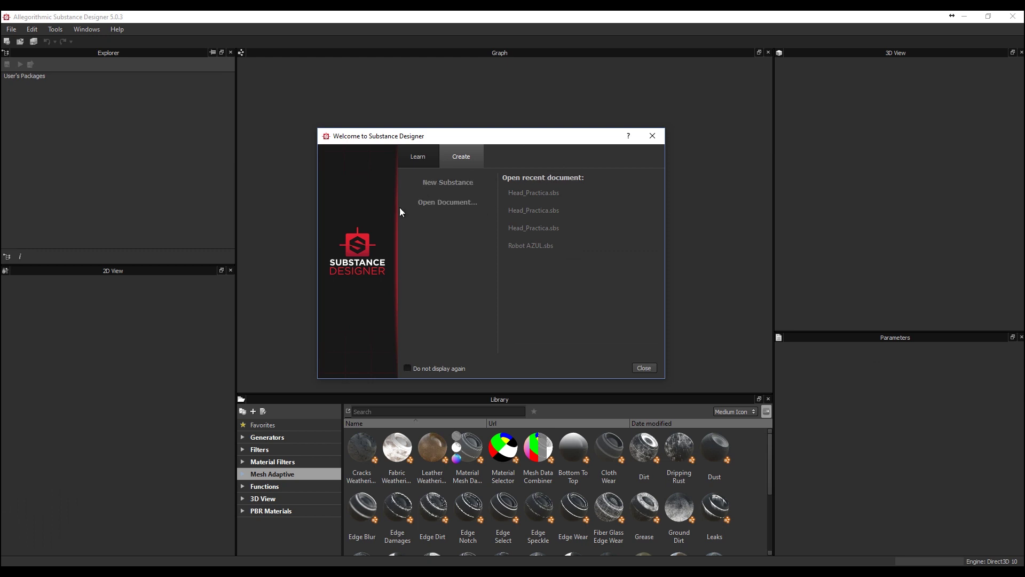
pyautogui.click(463, 191)
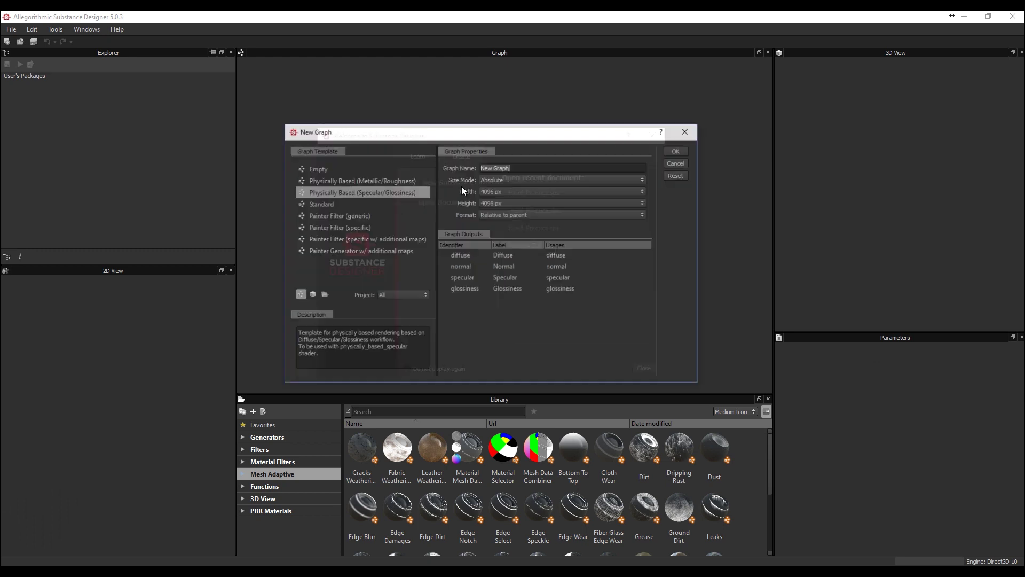
pyautogui.write('Tutorial_QS_P2')
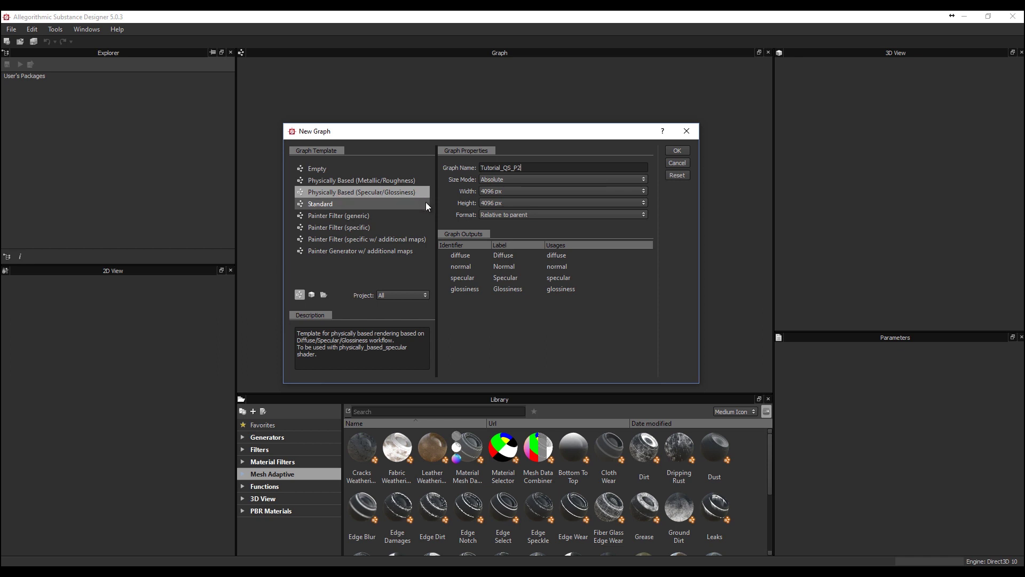
pyautogui.click(675, 152)
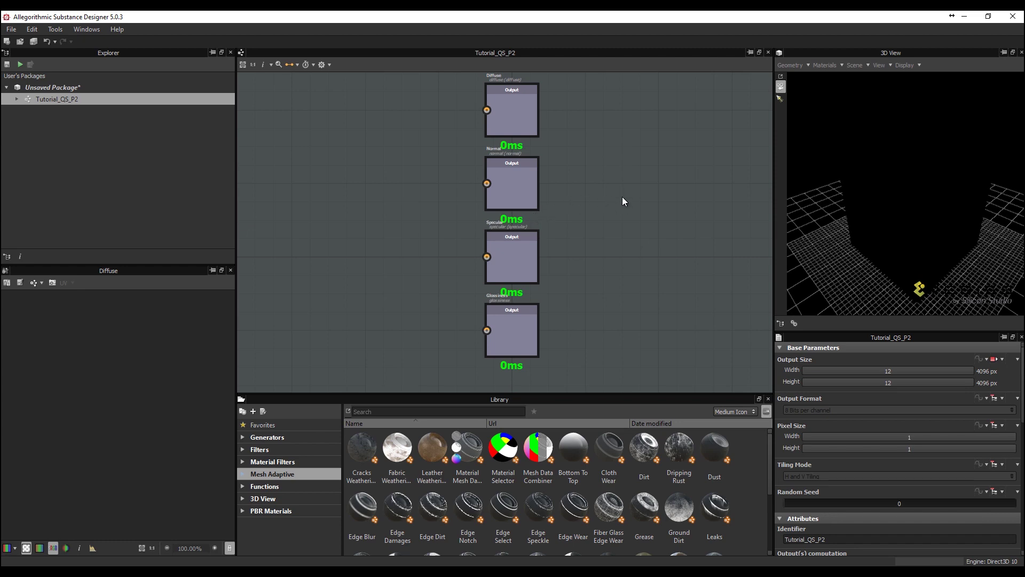
pyautogui.moveTo(933, 170); pyautogui.dragTo(930, 185)
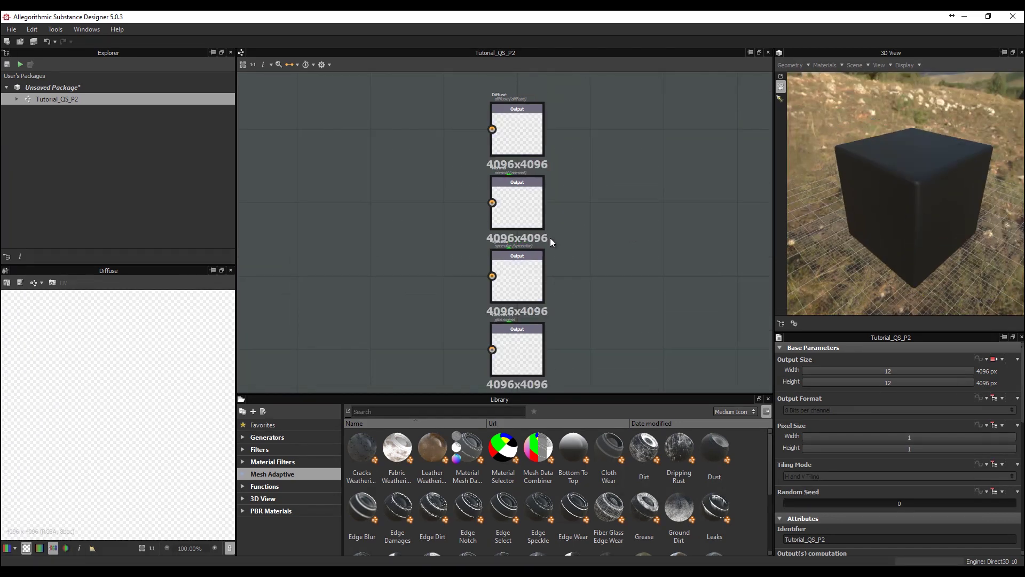
# Link the OBJ mesh Model_1 from the desktop folder Tutorial QS_P2 to the unsaved package
pyautogui.click(57, 89)
pyautogui.rightClick(56, 88)
pyautogui.click(43, 116)
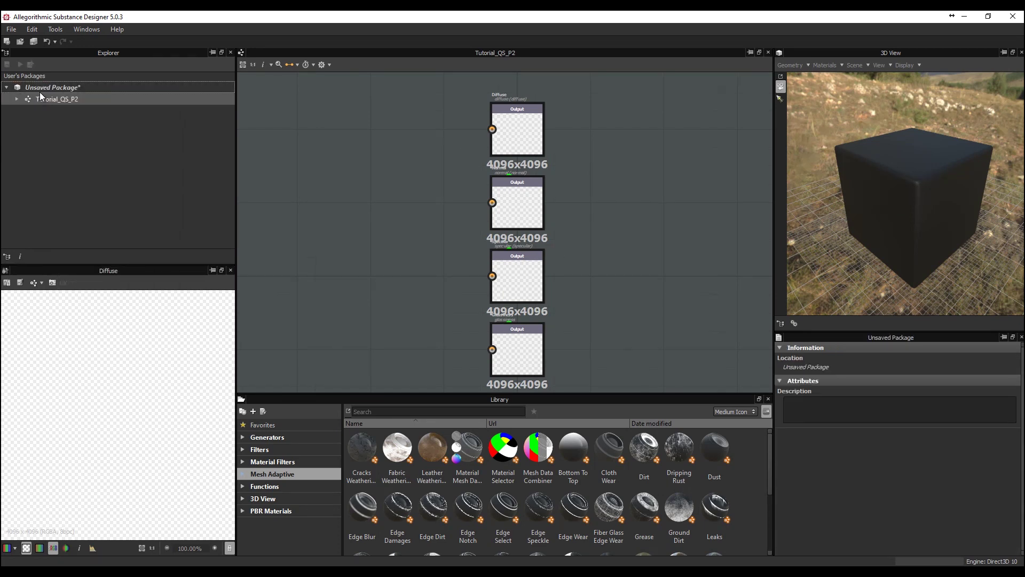
pyautogui.rightClick(63, 87)
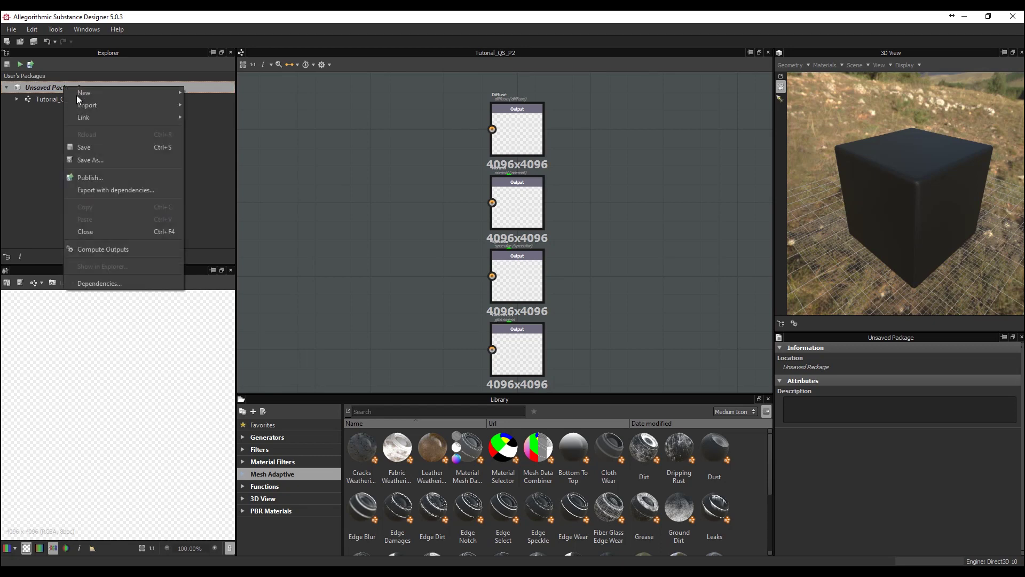
pyautogui.moveTo(142, 121)
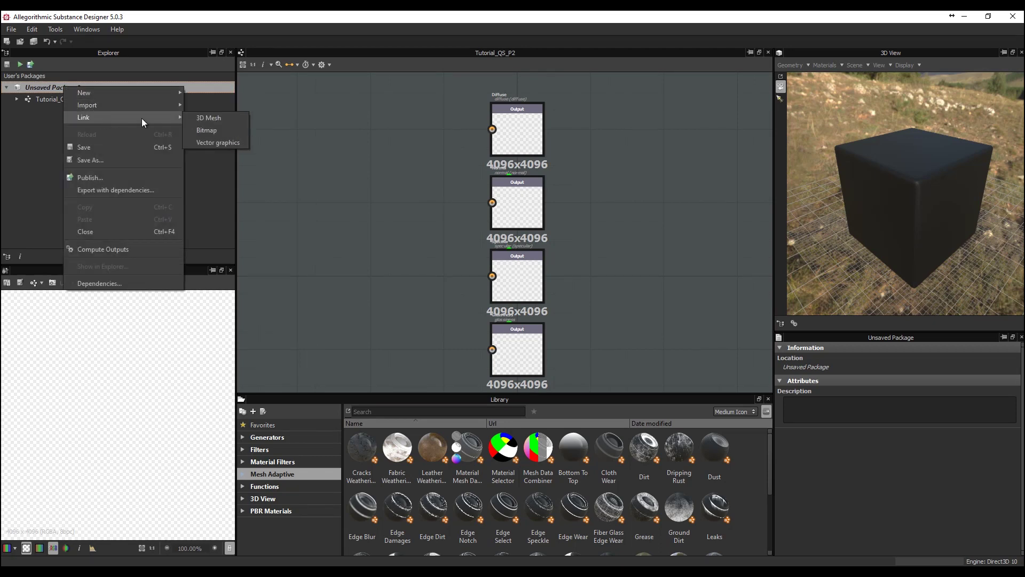
pyautogui.click(212, 121)
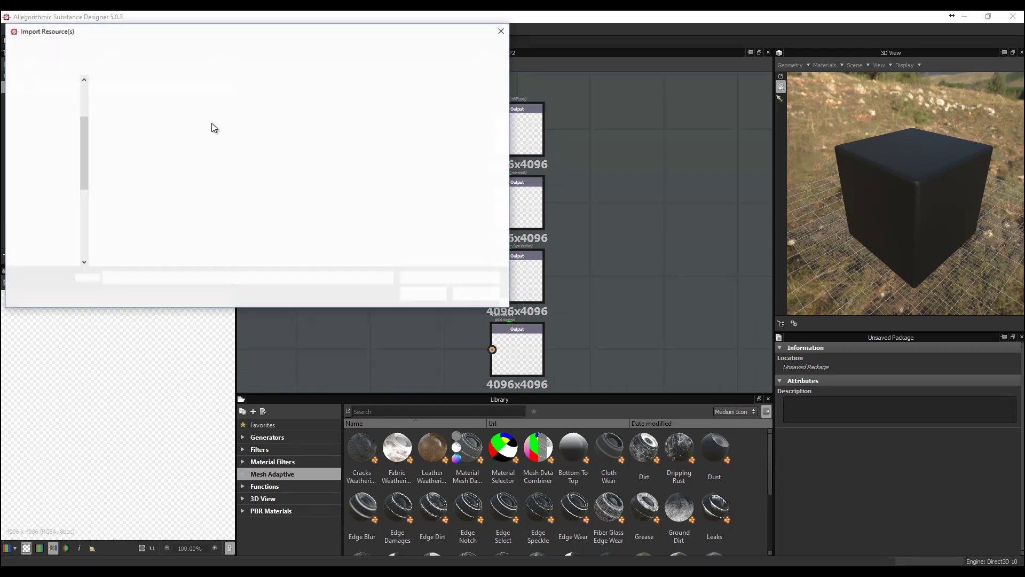
pyautogui.click(378, 113)
pyautogui.doubleClick(377, 113)
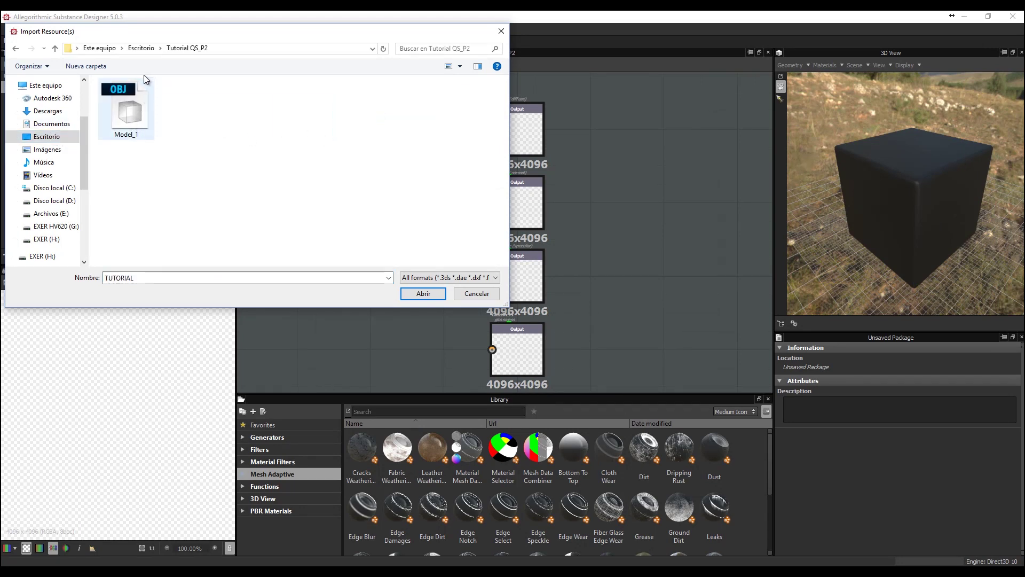
pyautogui.doubleClick(124, 109)
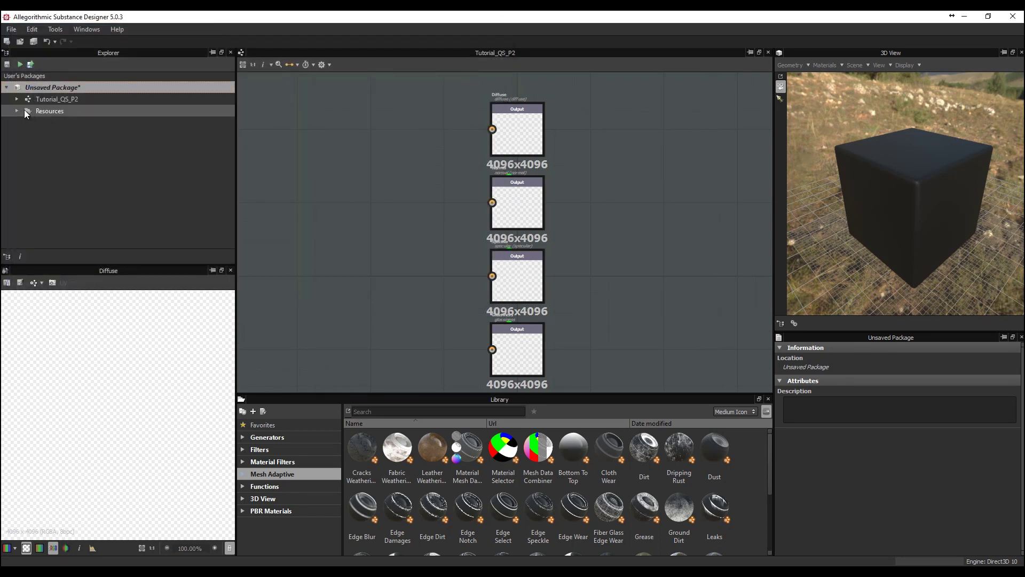
# Display the linked Model_1 mesh from the package's resources in the 3D view
pyautogui.click(16, 111)
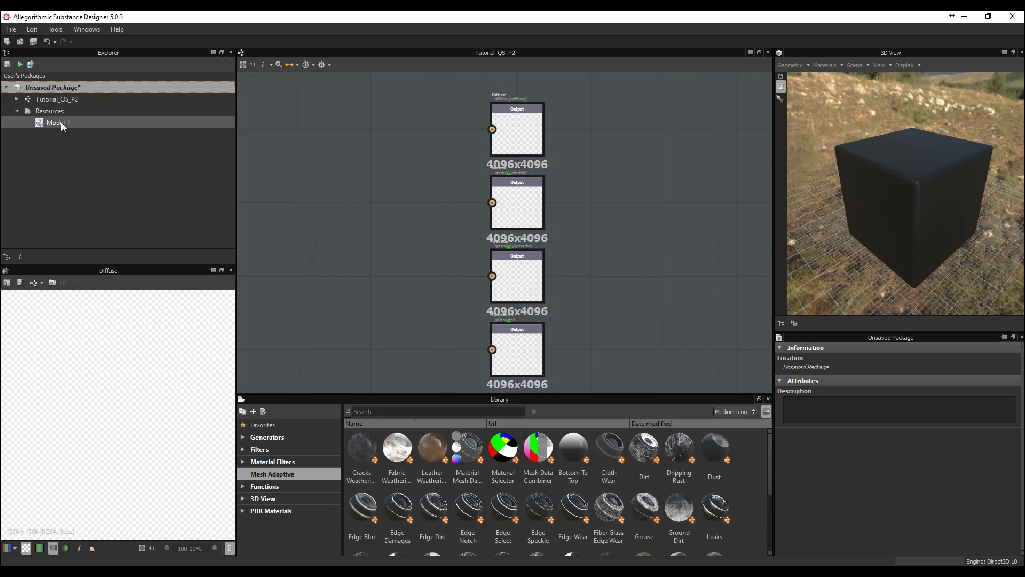
pyautogui.doubleClick(59, 123)
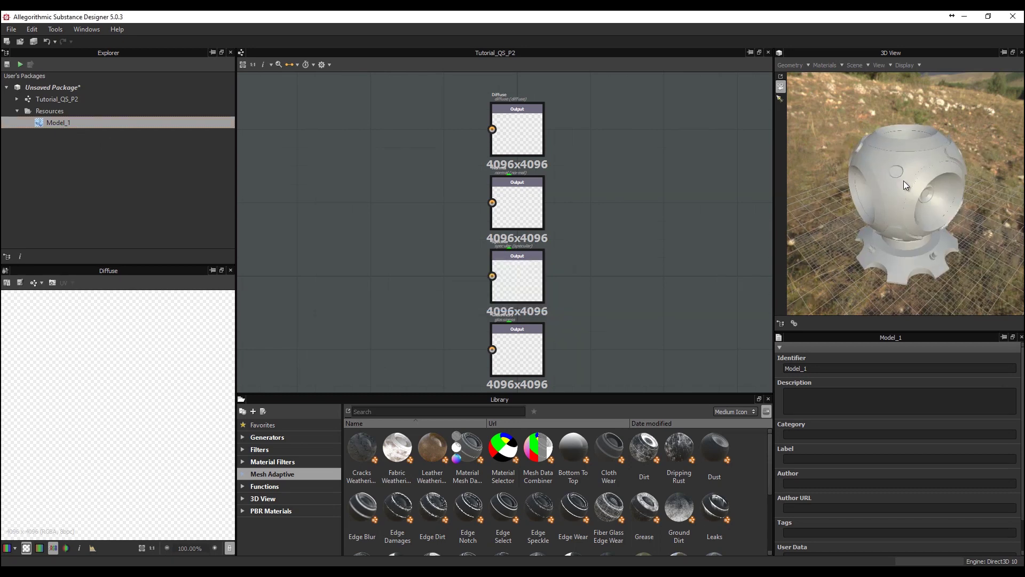
pyautogui.moveTo(917, 200); pyautogui.dragTo(886, 198)
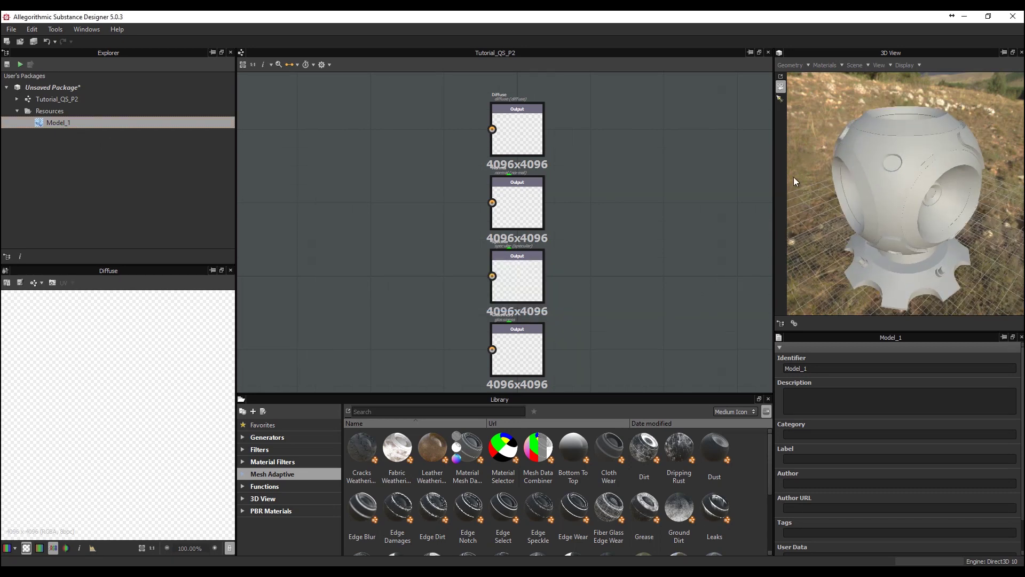
# Enlarge the 3D view in width and height, and orbit to face the model's round recess
pyautogui.moveTo(773, 172); pyautogui.dragTo(735, 172)
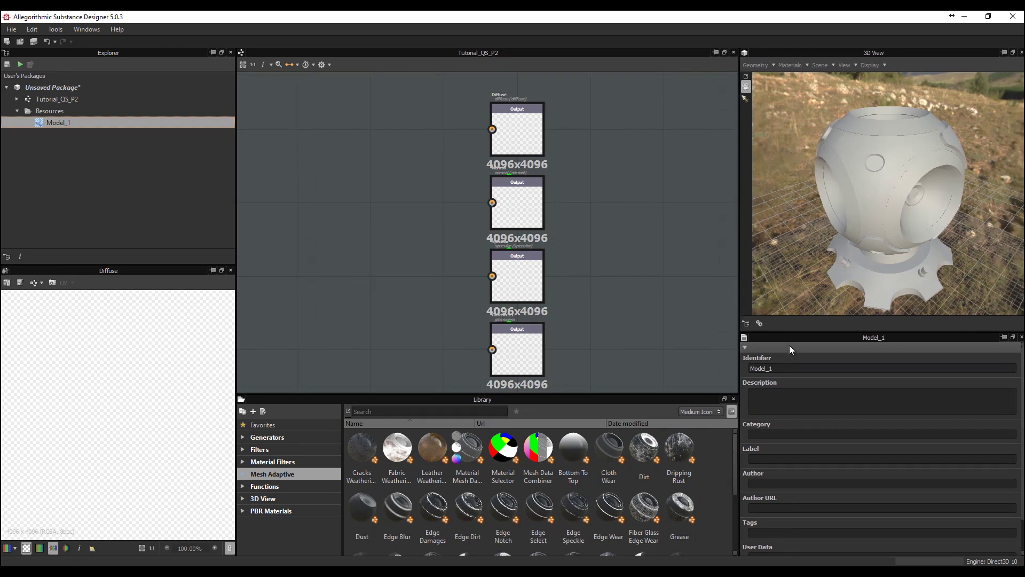
pyautogui.moveTo(786, 332); pyautogui.dragTo(783, 398)
pyautogui.moveTo(838, 241); pyautogui.dragTo(861, 150)
# Set the shader of the model's wire material to physically_specular_glossiness
pyautogui.click(788, 67)
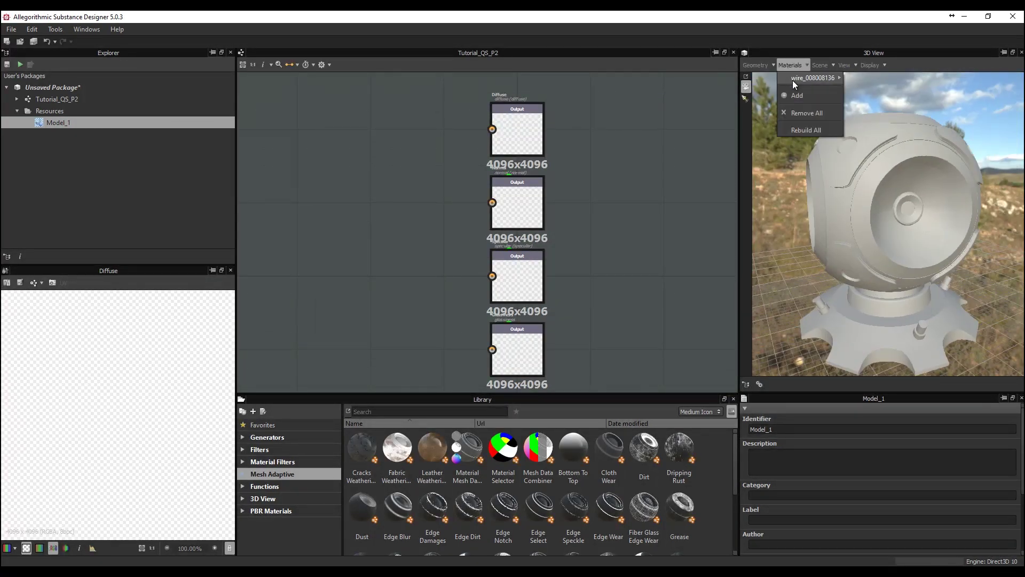
pyautogui.moveTo(792, 81)
pyautogui.moveTo(866, 97)
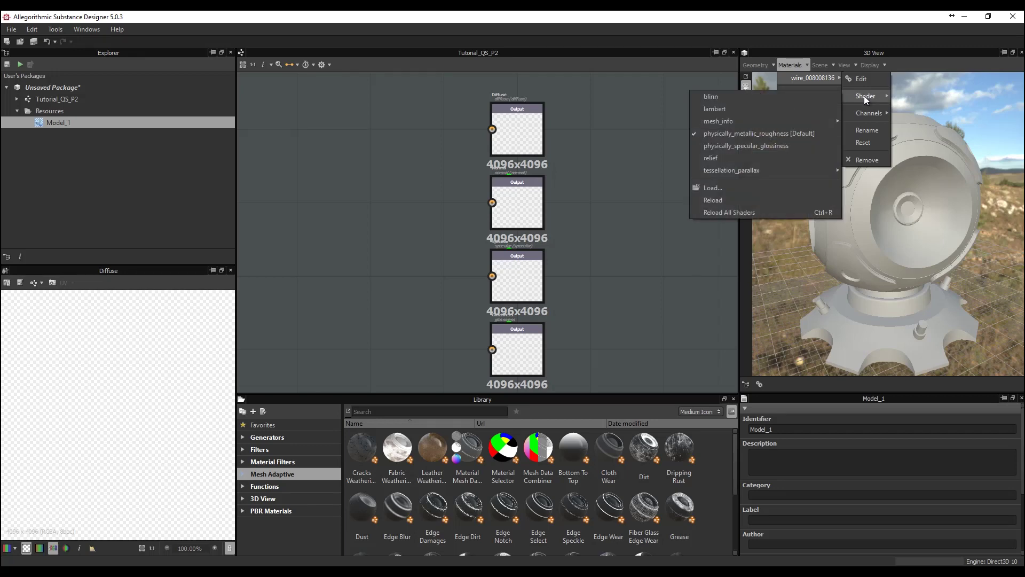
pyautogui.click(753, 146)
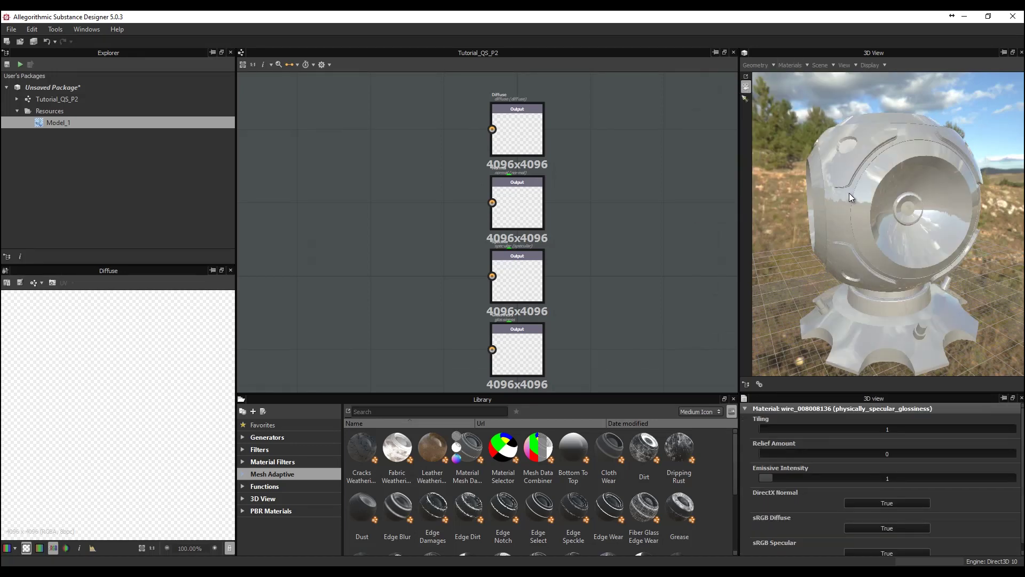
# Examine the reflective model from several sides in the 3D view and review the graph's stacked output nodes
pyautogui.moveTo(856, 197); pyautogui.dragTo(1006, 218)
pyautogui.moveTo(915, 224); pyautogui.dragTo(950, 194)
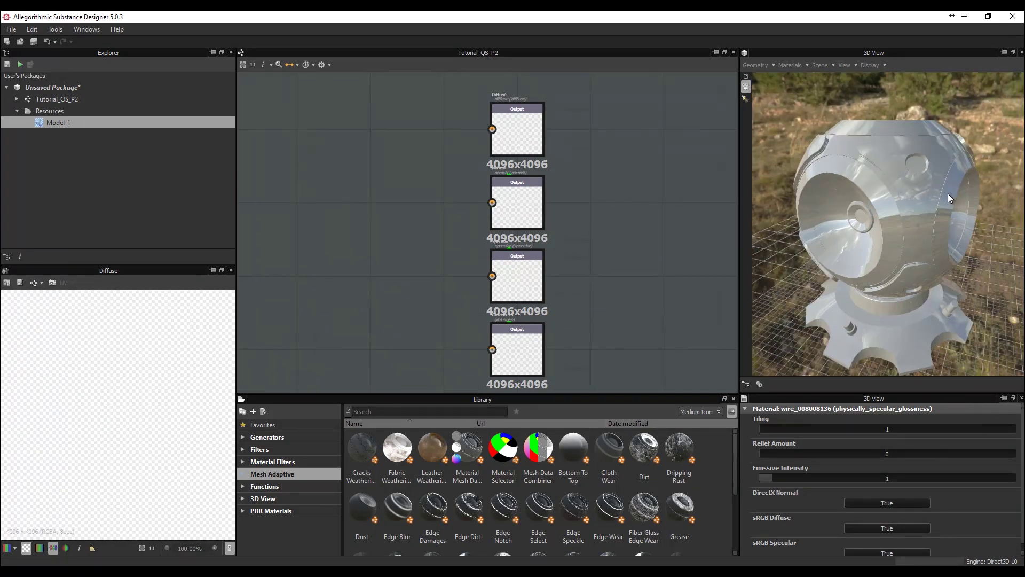
pyautogui.scroll(3, 501, 185)
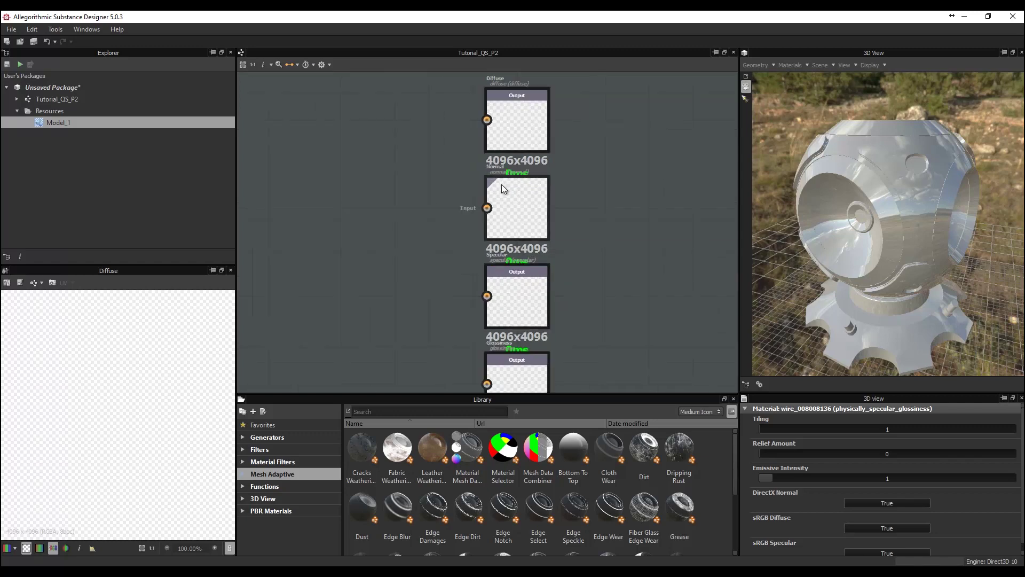
pyautogui.moveTo(547, 125); pyautogui.dragTo(556, 151, button='middle')
pyautogui.scroll(-4, 552, 246)
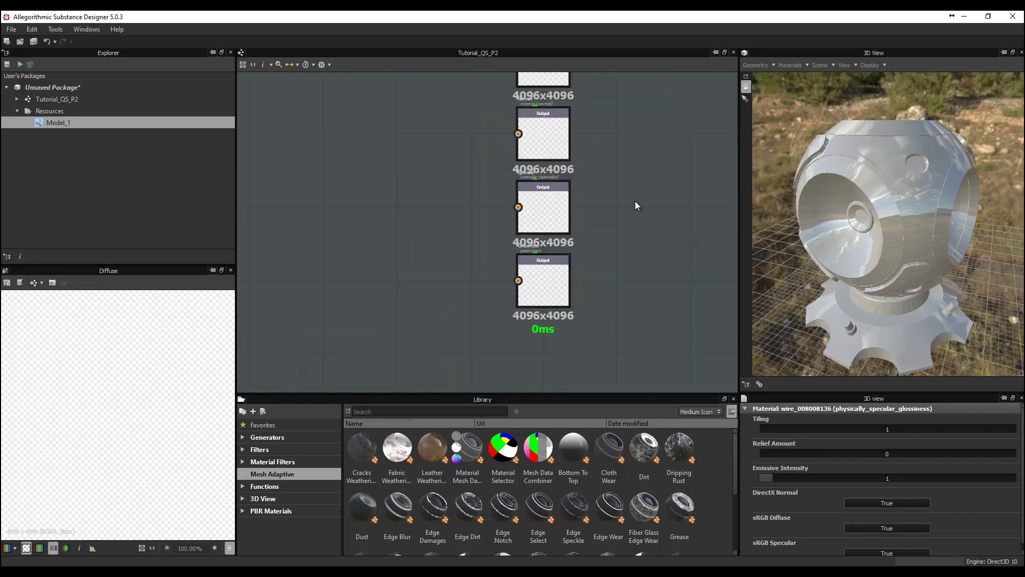
pyautogui.moveTo(854, 208); pyautogui.dragTo(1016, 231)
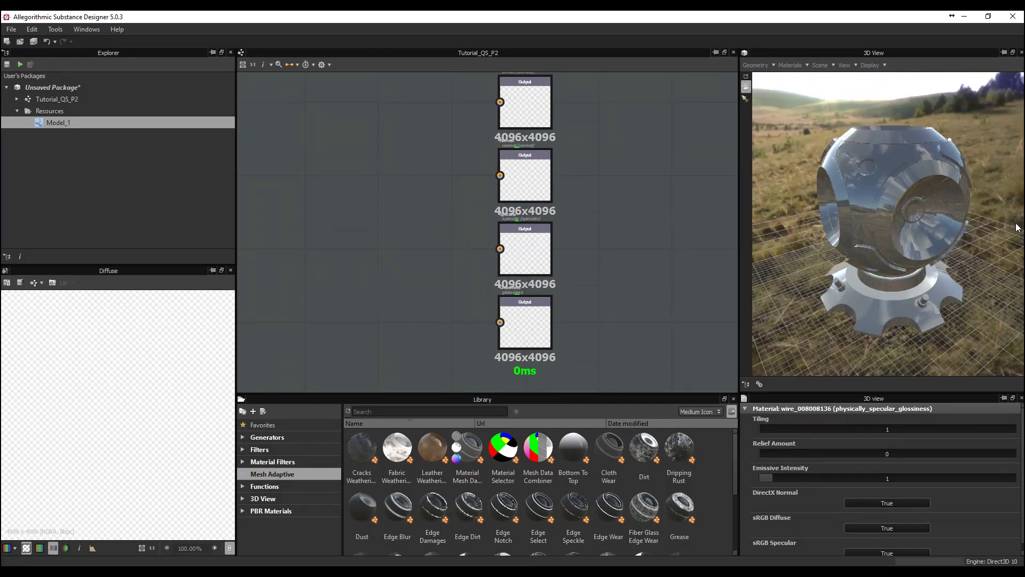
pyautogui.moveTo(899, 219)
pyautogui.keyDown('alt'); pyautogui.mouseDown()
pyautogui.moveTo(848, 224)
pyautogui.moveTo(802, 203)
pyautogui.moveTo(913, 211)
pyautogui.mouseUp(); pyautogui.keyUp('alt')
pyautogui.moveTo(407, 209); pyautogui.dragTo(413, 219, button='middle')
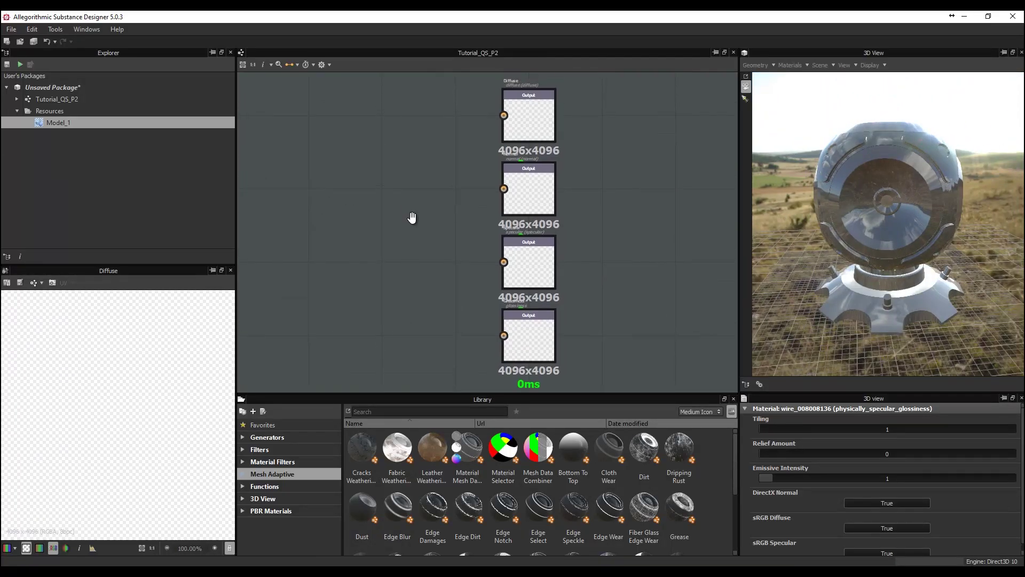
pyautogui.doubleClick(59, 122)
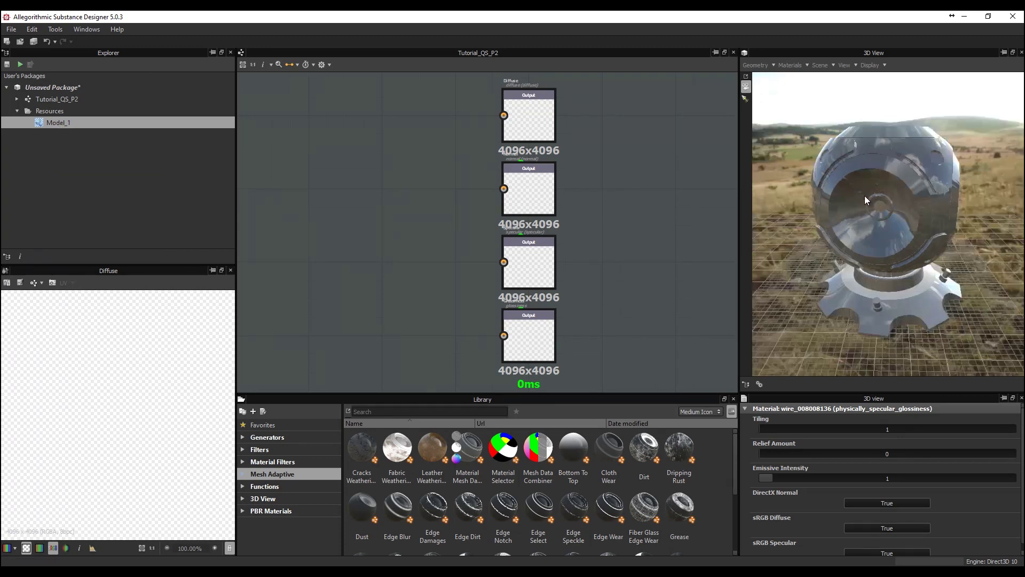
# Open the model information baking settings for Model_1 and remove the existing Curvature and Ambient Occlusion bakers
pyautogui.rightClick(63, 124)
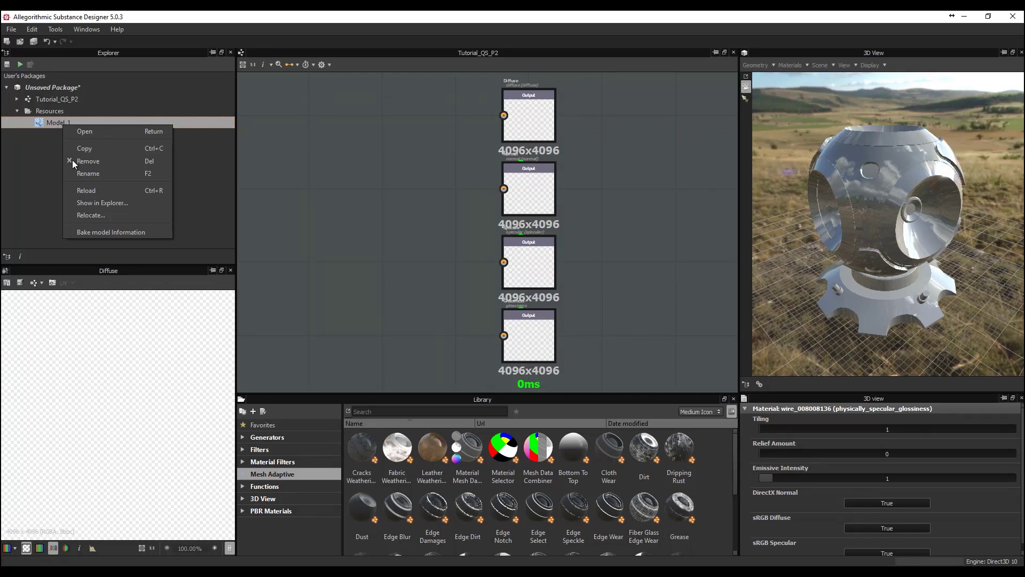
pyautogui.click(105, 232)
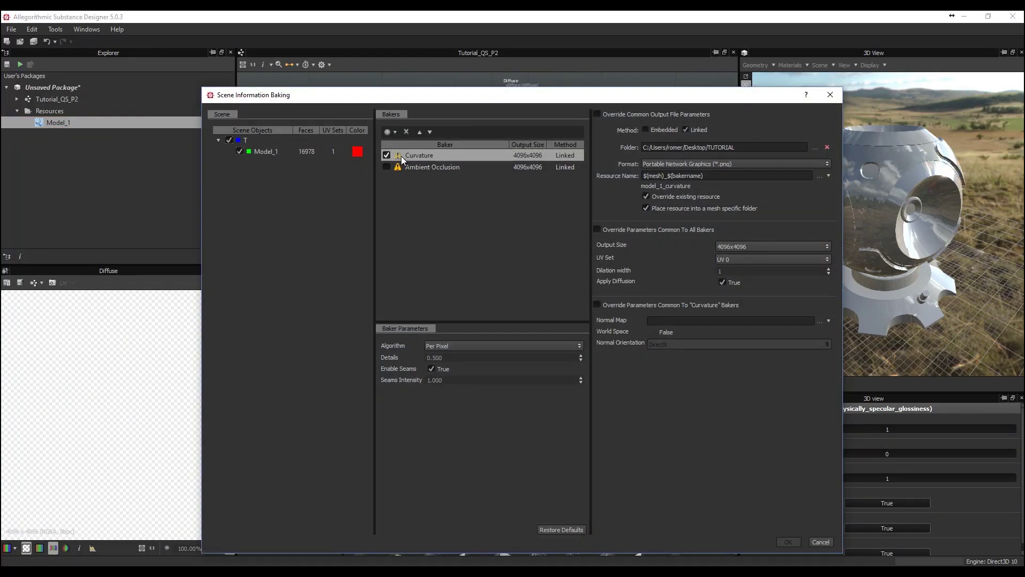
pyautogui.click(406, 133)
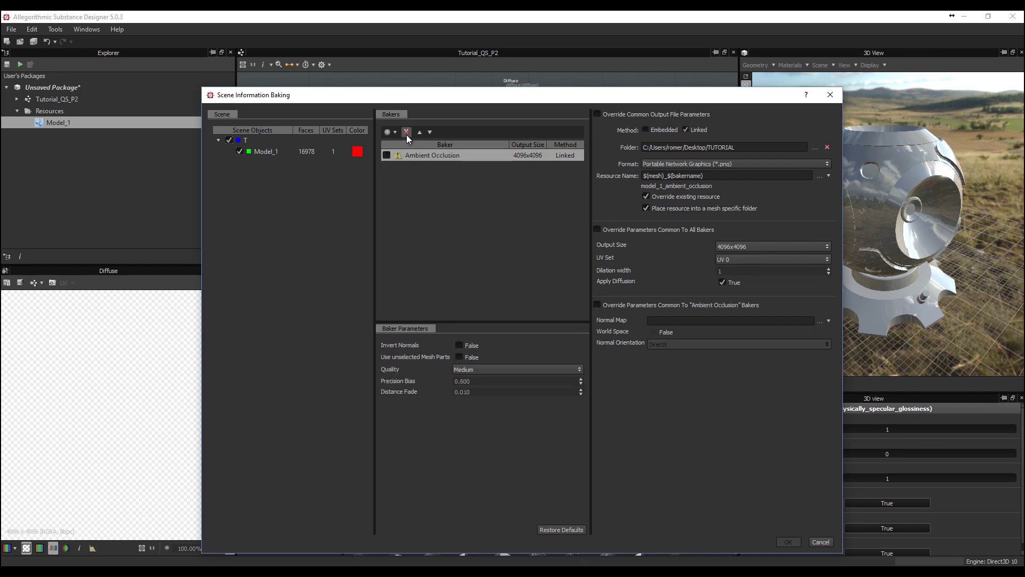
pyautogui.click(406, 132)
# Add new Curvature and Ambient Occlusion bakers, leaving only Curvature enabled and selected
pyautogui.click(395, 132)
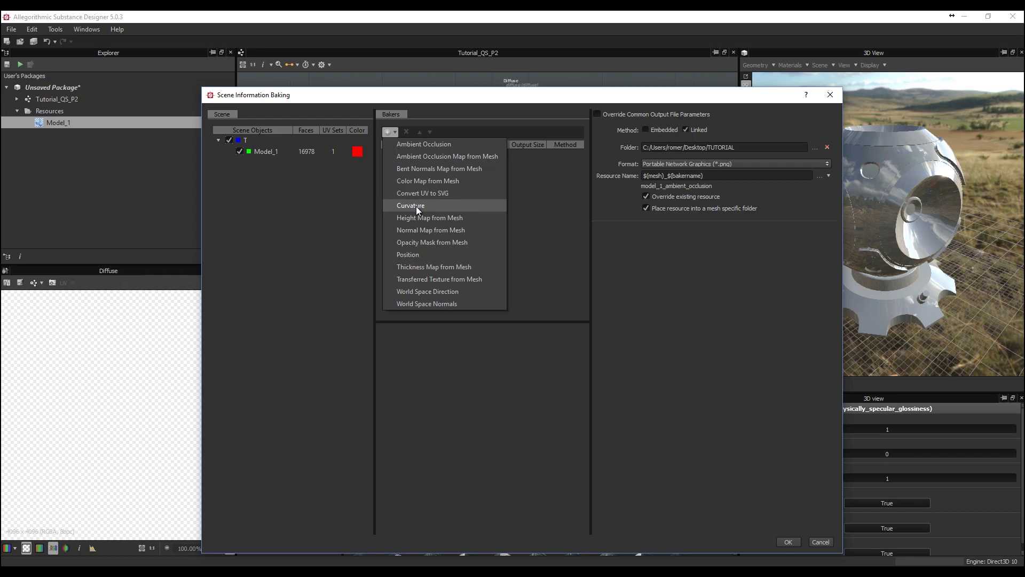
pyautogui.click(415, 204)
pyautogui.click(395, 133)
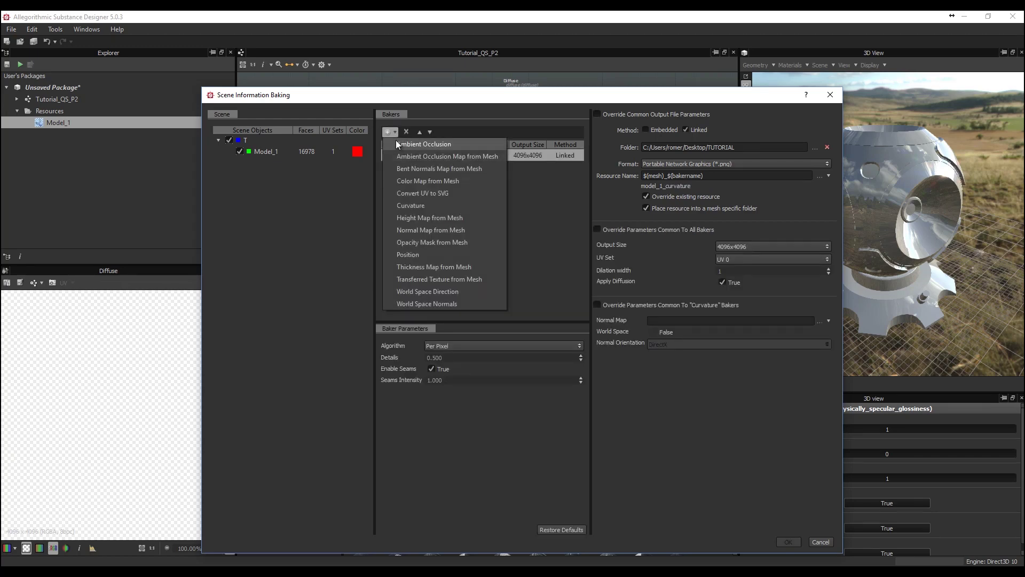
pyautogui.click(422, 146)
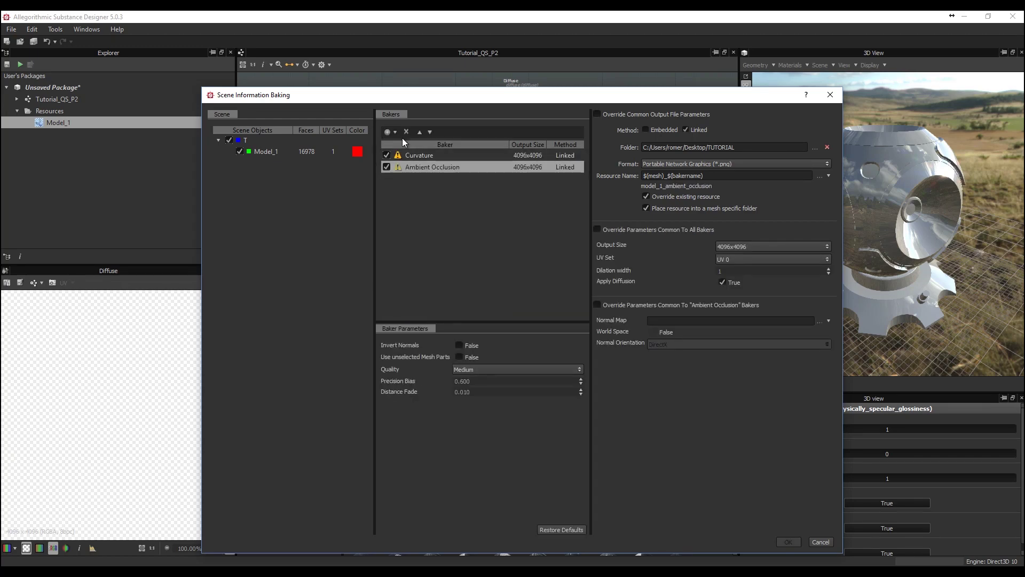
pyautogui.click(395, 134)
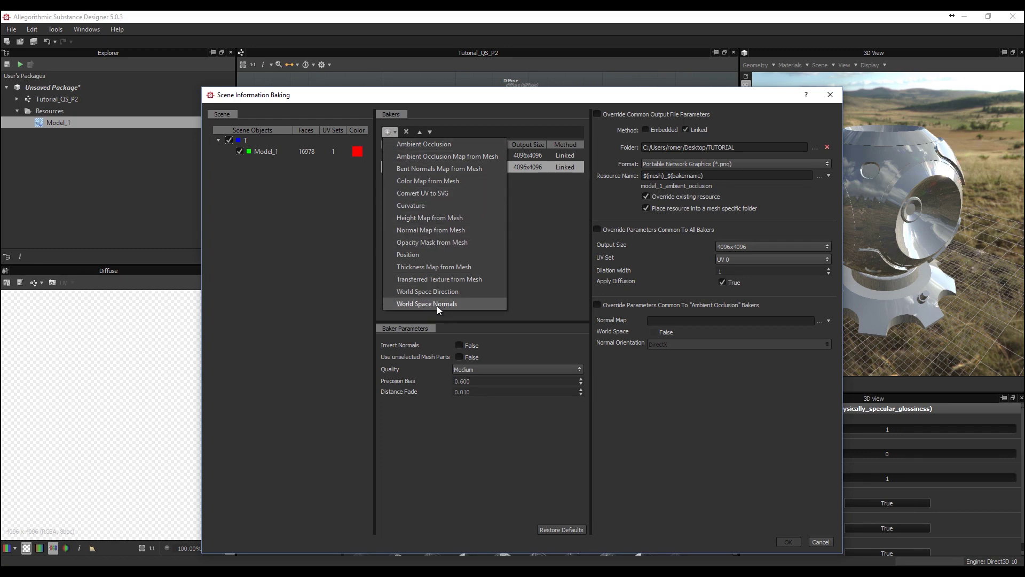
pyautogui.click(386, 167)
pyautogui.click(414, 158)
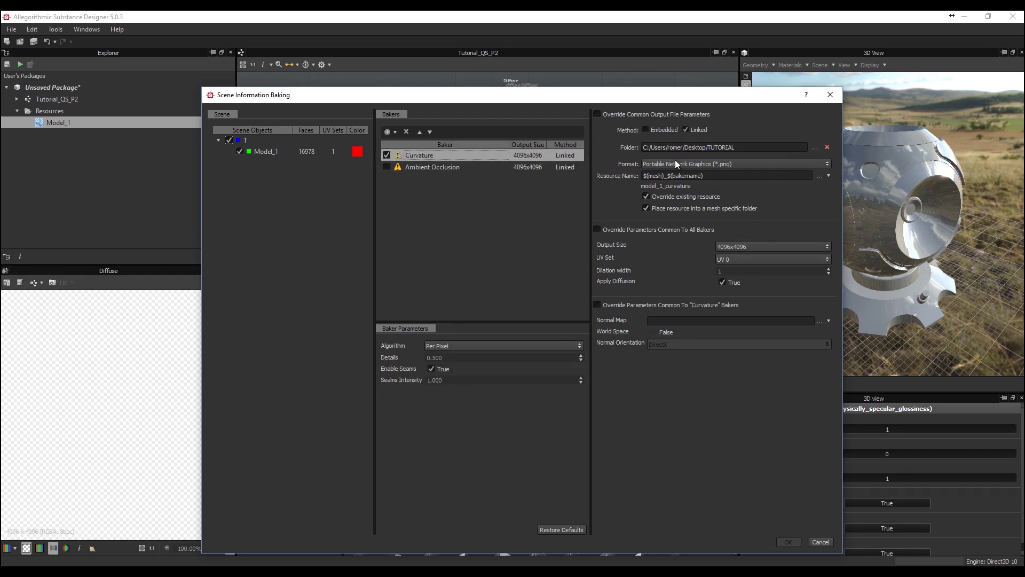
# Bake the curvature map at 4096x4096 with the desktop folder Tutorial QS_P2 as output folder
pyautogui.click(814, 148)
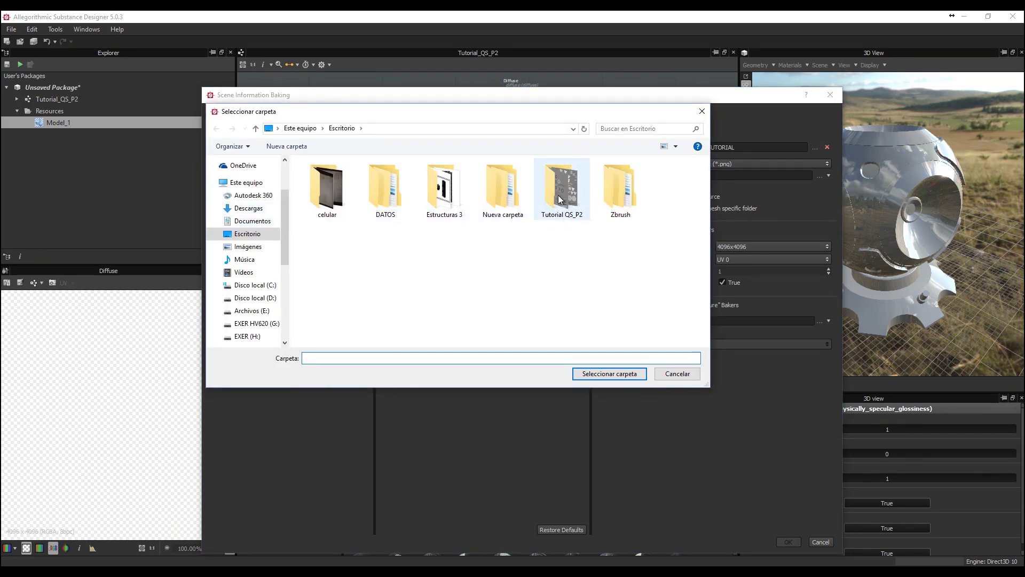
pyautogui.doubleClick(566, 216)
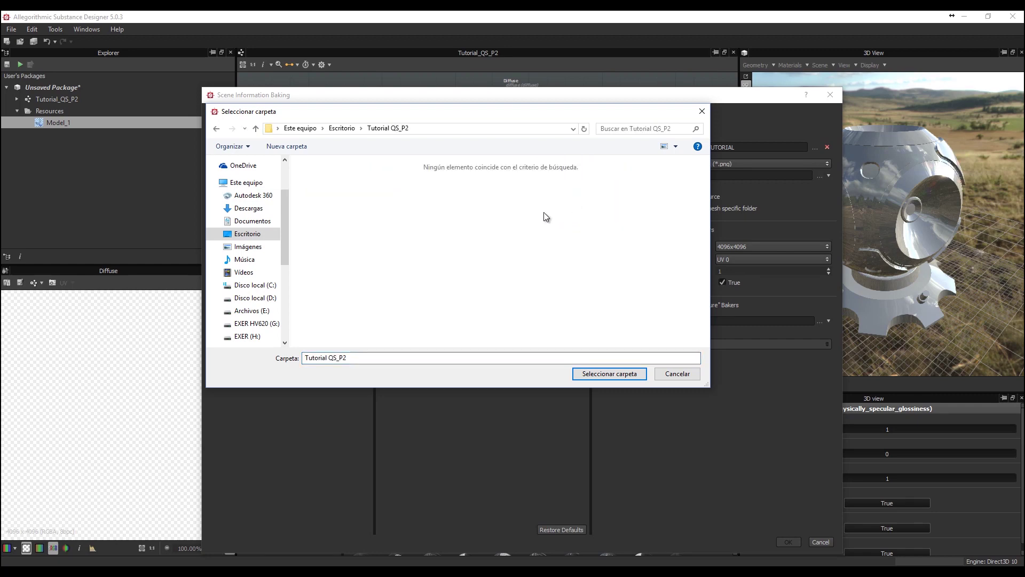
pyautogui.click(609, 373)
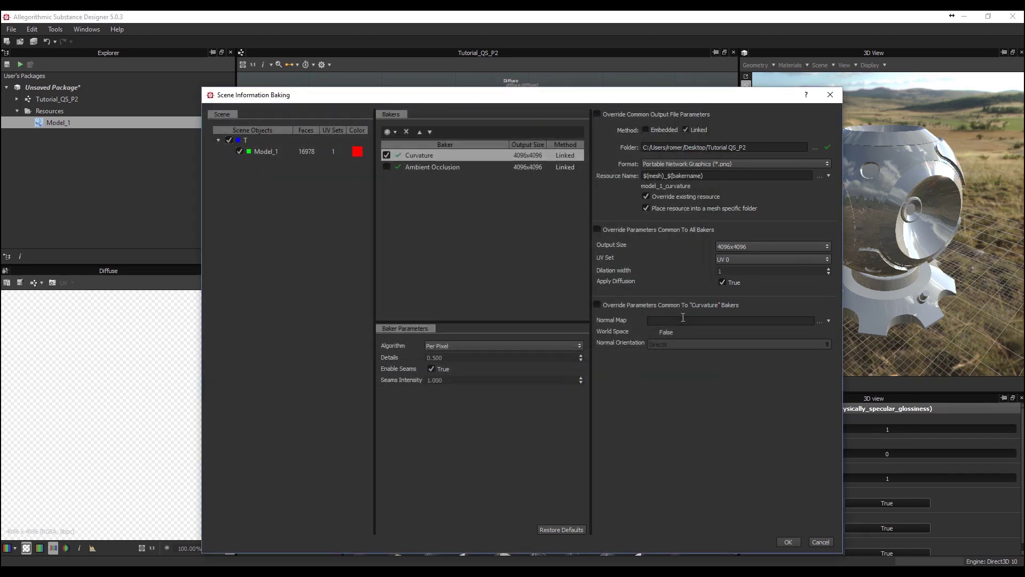
pyautogui.click(732, 245)
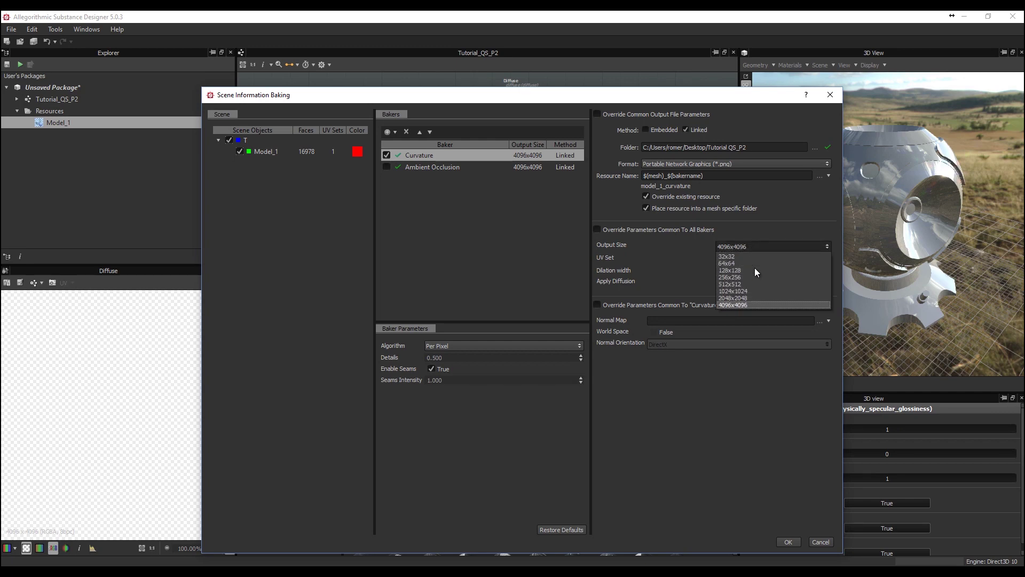
pyautogui.click(748, 304)
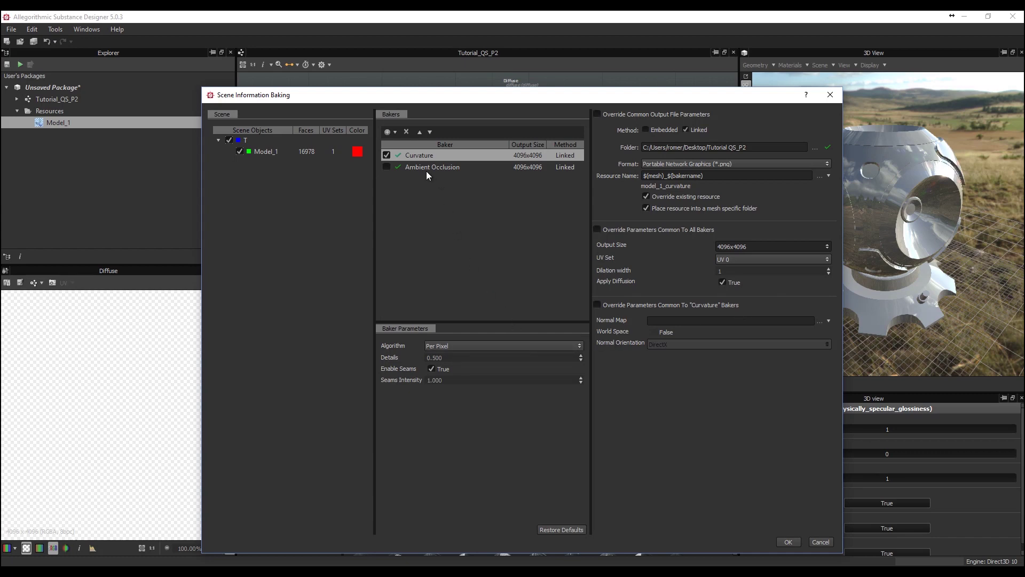
pyautogui.click(788, 542)
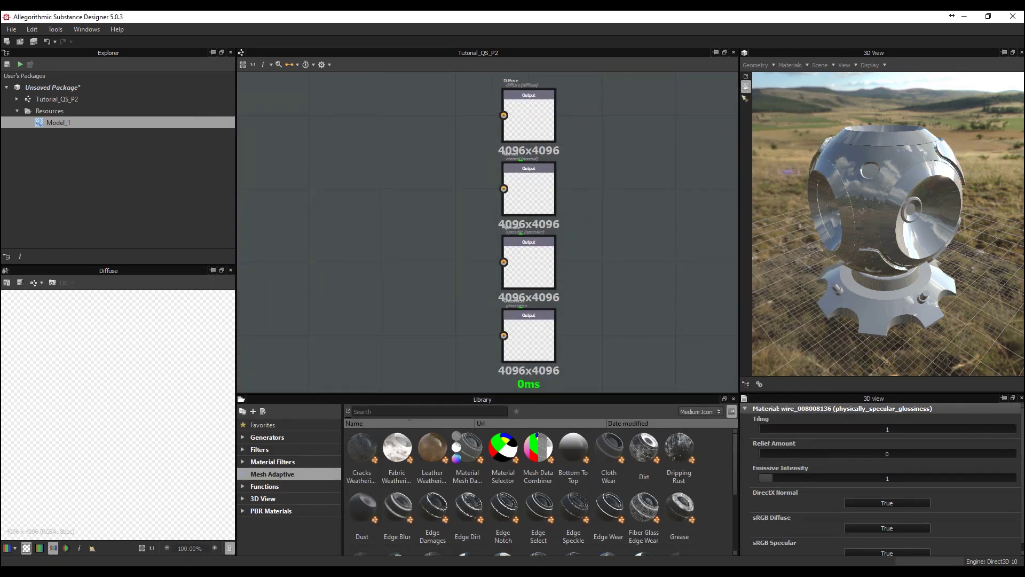
# Open the baked model_1_curvature map in the 2D view and examine its edge lines up close
pyautogui.click(28, 134)
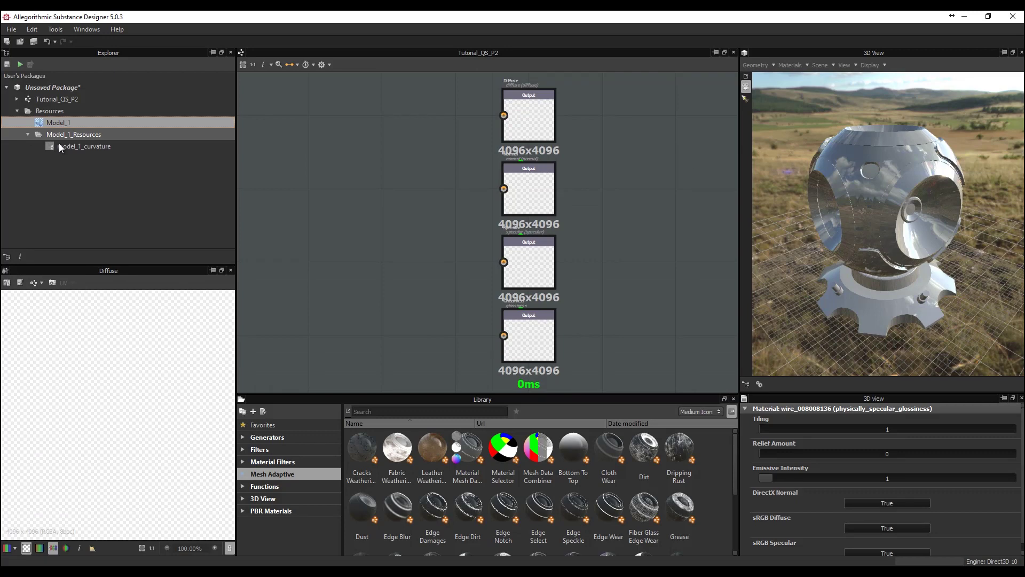
pyautogui.doubleClick(98, 149)
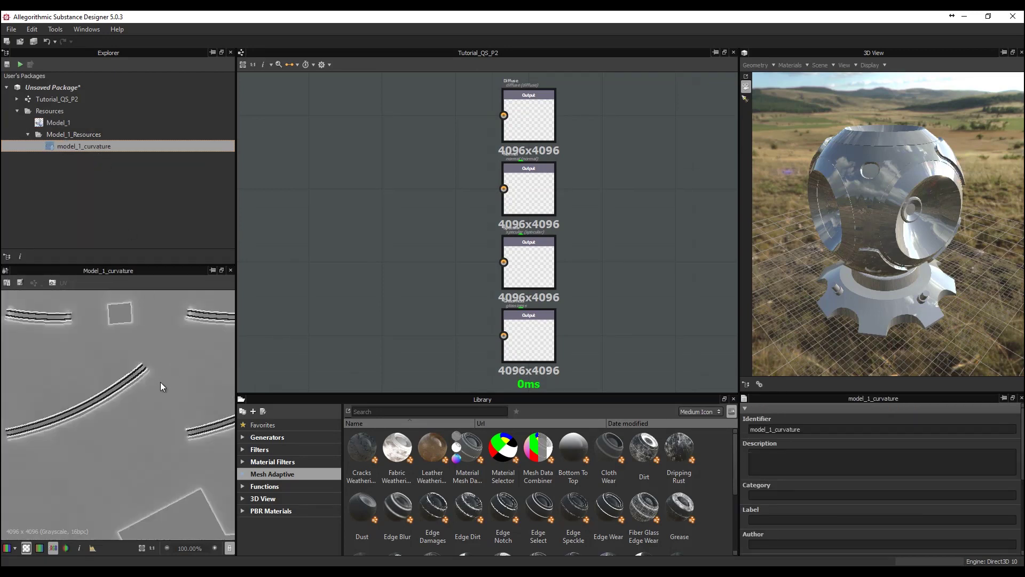
pyautogui.scroll(-10, 158, 382)
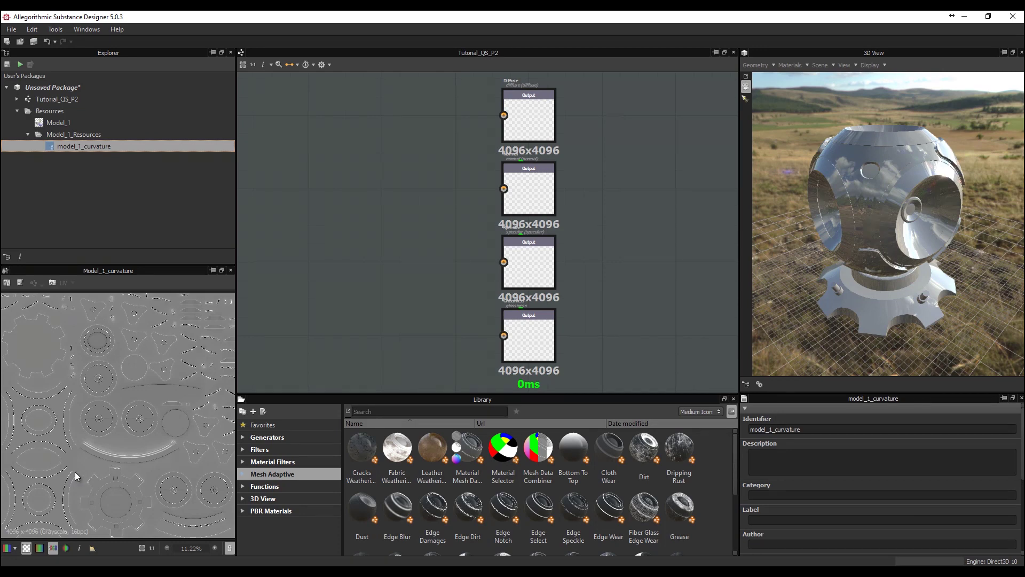
pyautogui.scroll(8, 76, 470)
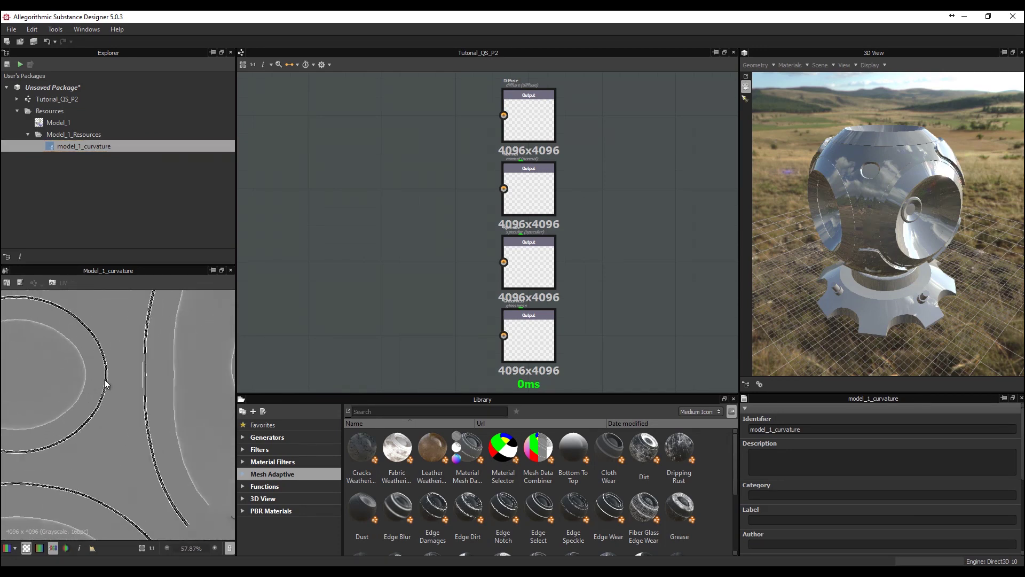
pyautogui.scroll(4, 104, 384)
# Save the displayed curvature map as a JPEG image named CV_2 in the desktop folder Tutorial QS_P2
pyautogui.click(20, 282)
pyautogui.click(357, 120)
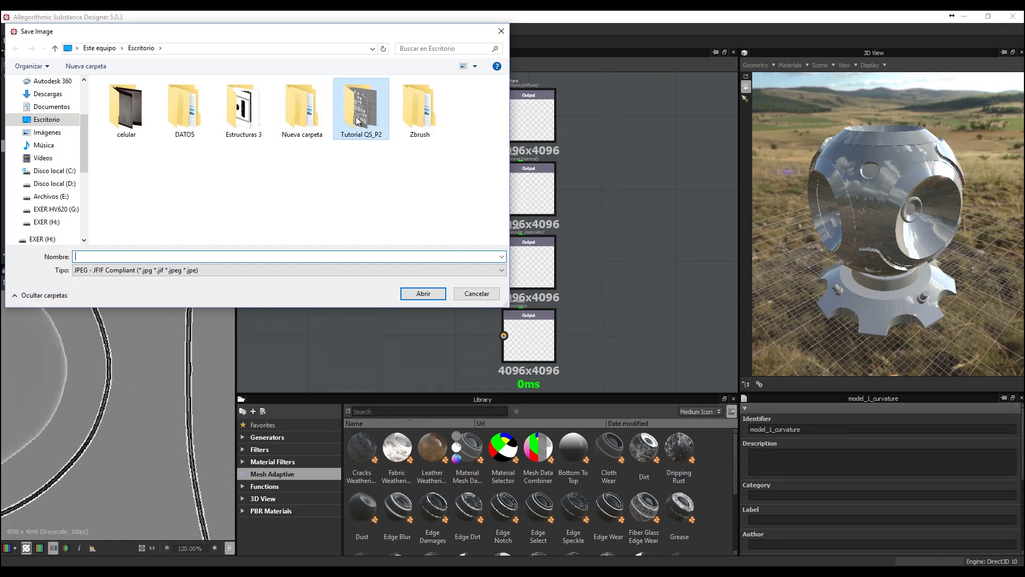
pyautogui.doubleClick(358, 121)
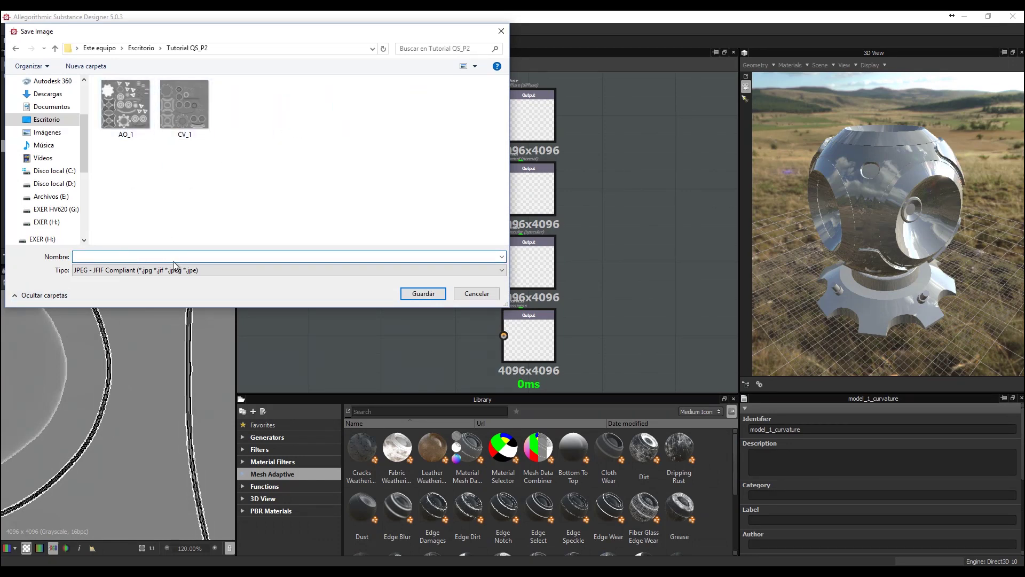
pyautogui.write('CC')
pyautogui.press('BackSpace')
pyautogui.write('V_2')
pyautogui.click(423, 296)
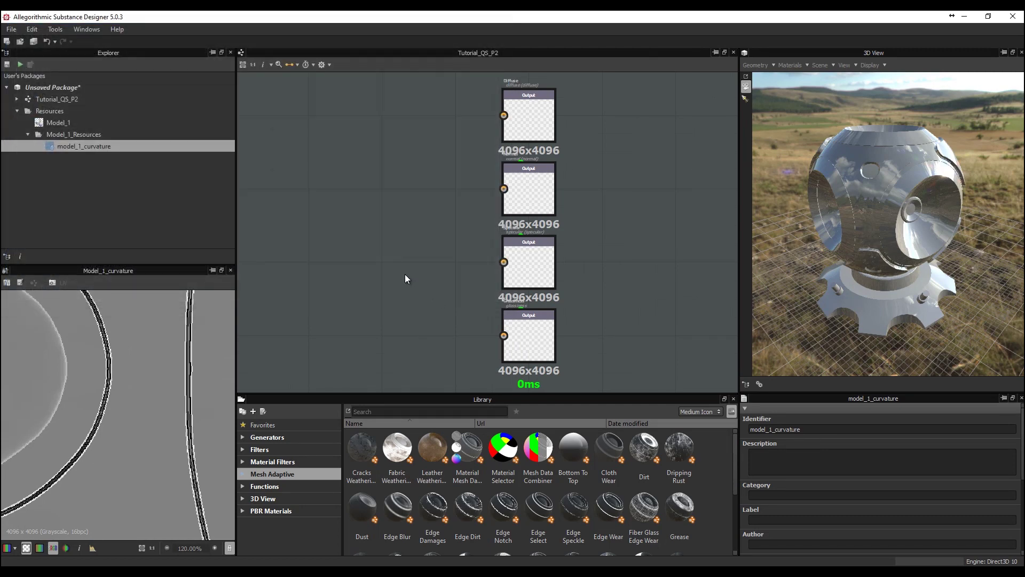
# Bake Model_1 again with the Curvature baker disabled and only the Ambient Occlusion baker enabled, keeping the same folder and size
pyautogui.click(27, 134)
pyautogui.click(57, 125)
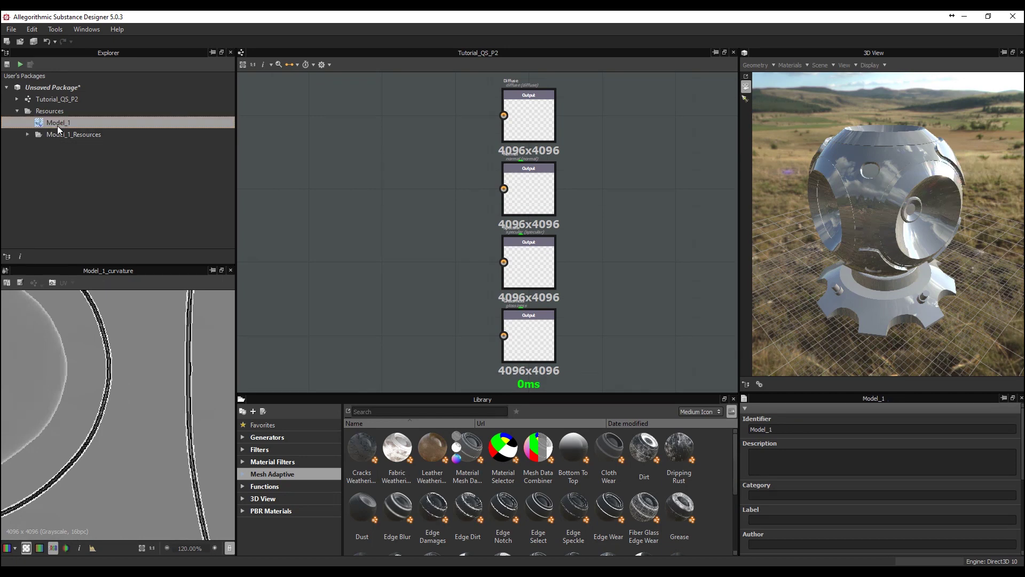
pyautogui.rightClick(58, 126)
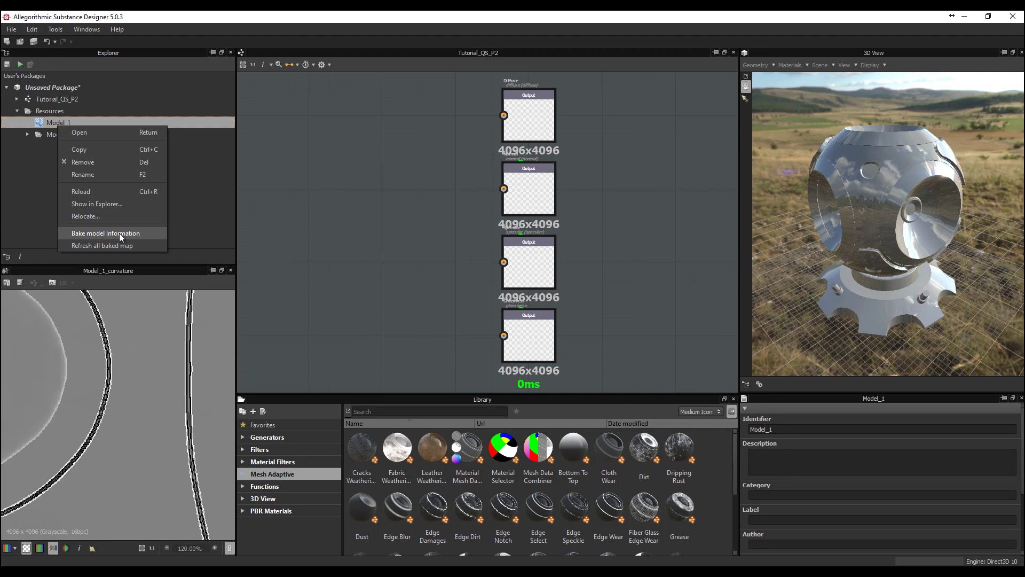
pyautogui.click(120, 232)
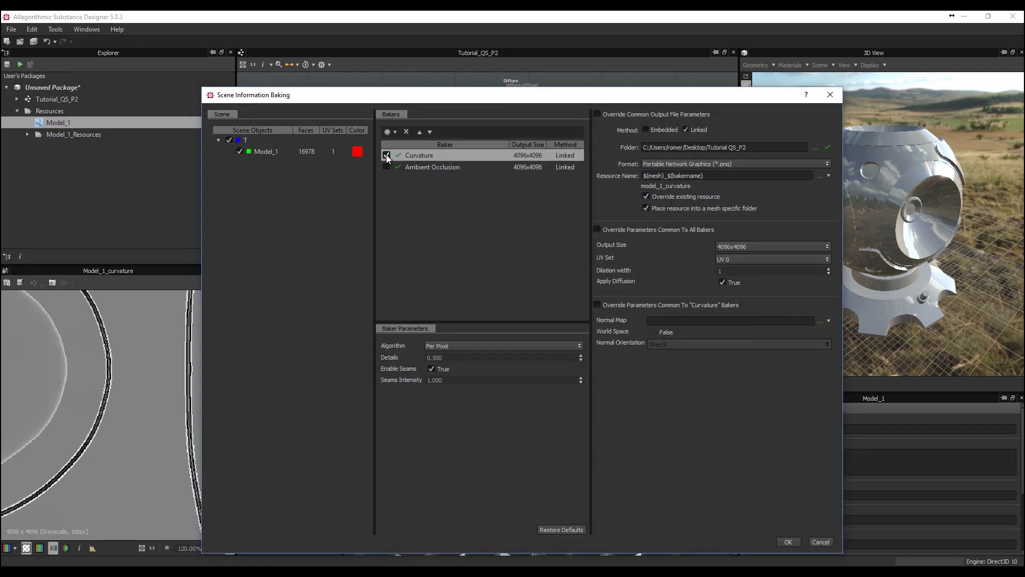
pyautogui.click(387, 167)
pyautogui.click(416, 167)
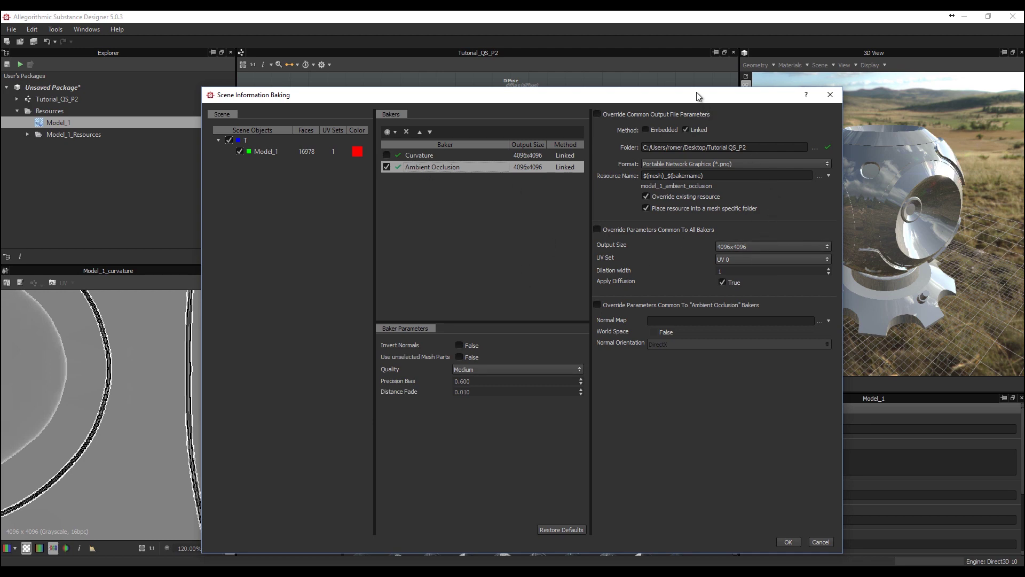
pyautogui.moveTo(698, 93); pyautogui.dragTo(662, 60)
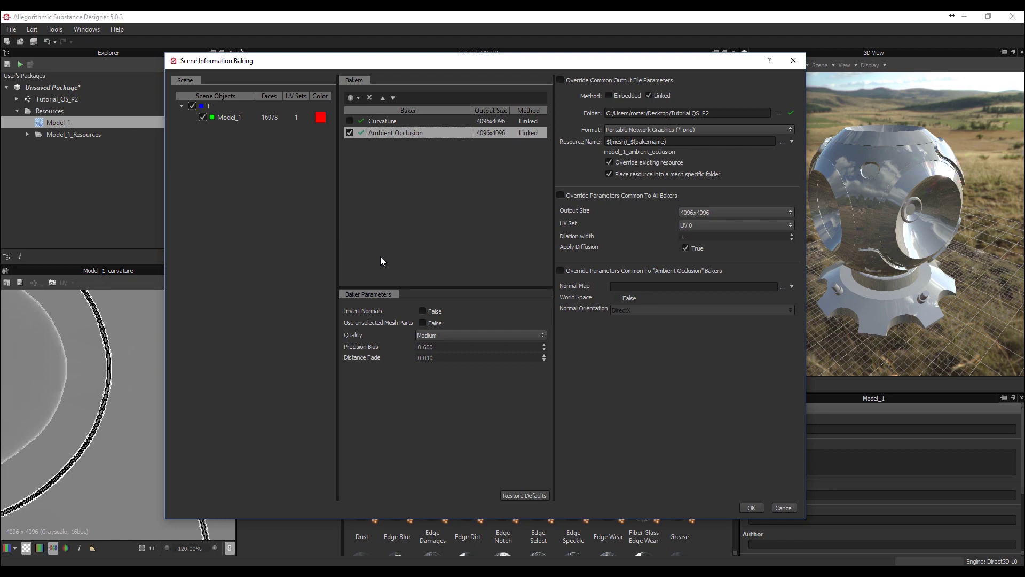
pyautogui.moveTo(527, 65); pyautogui.dragTo(509, 74)
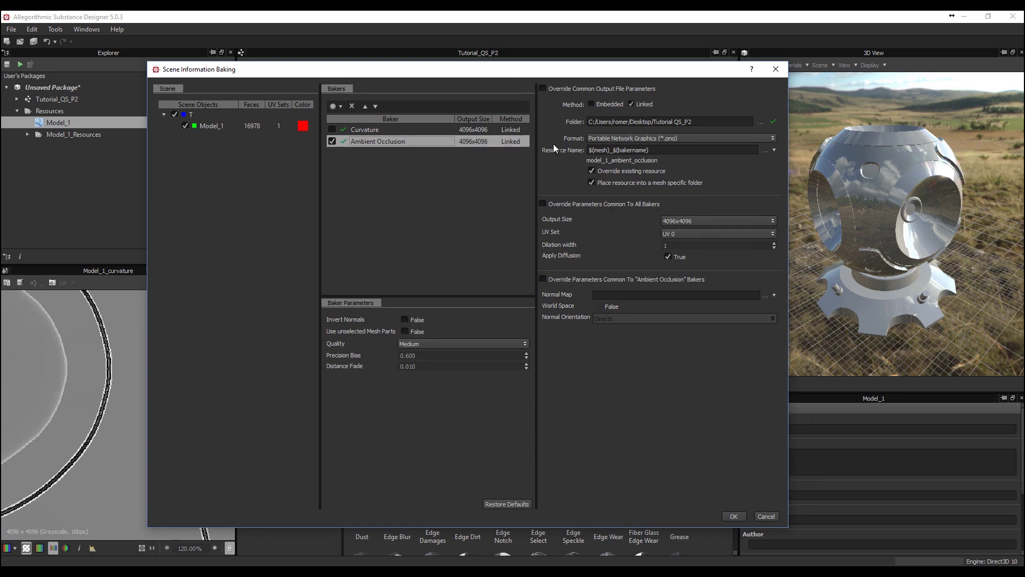
pyautogui.moveTo(564, 74); pyautogui.dragTo(584, 75)
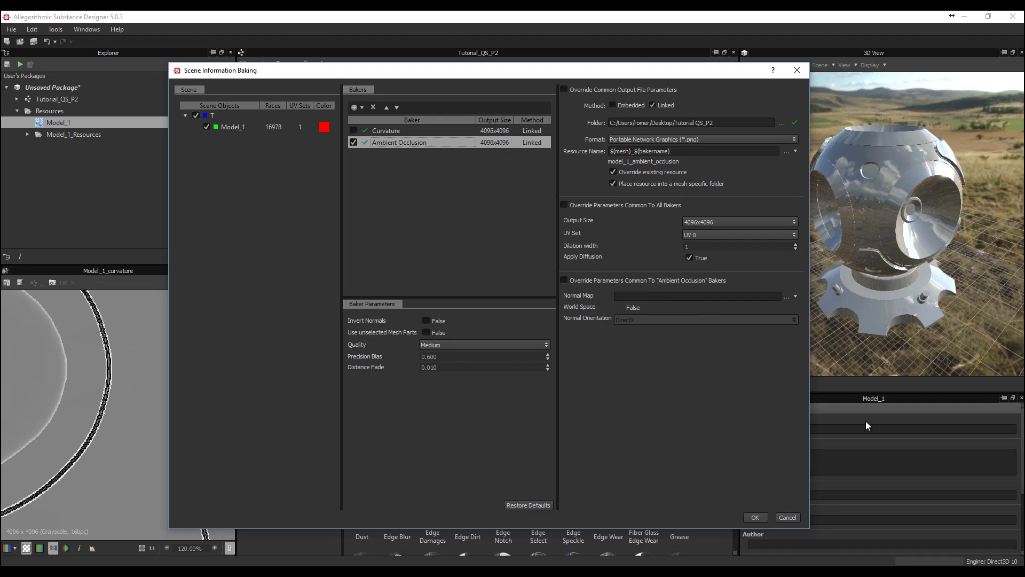
pyautogui.click(758, 520)
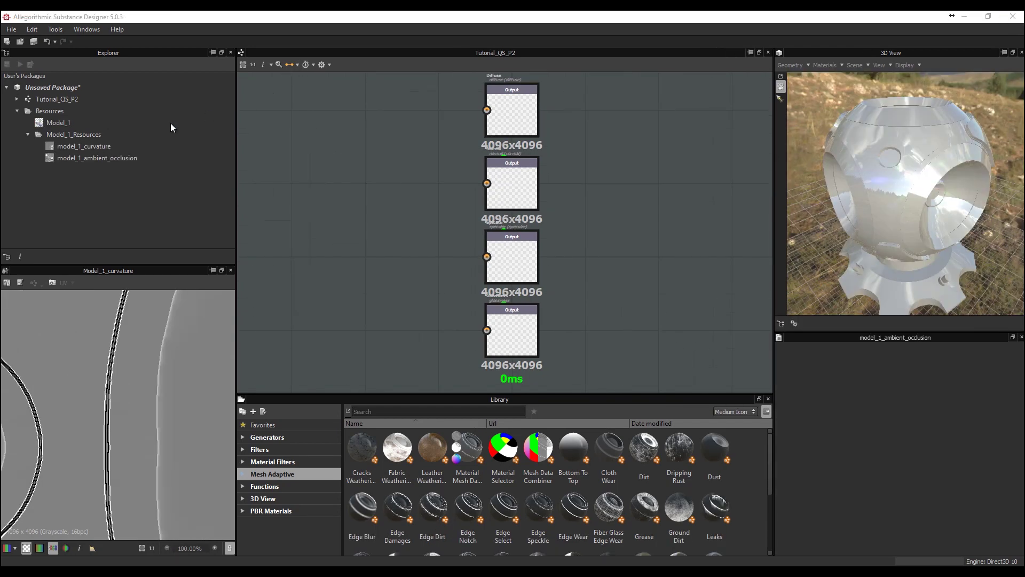
# Open the baked model_1_ambient_occlusion map in the 2D view and inspect its full UV layout
pyautogui.click(95, 159)
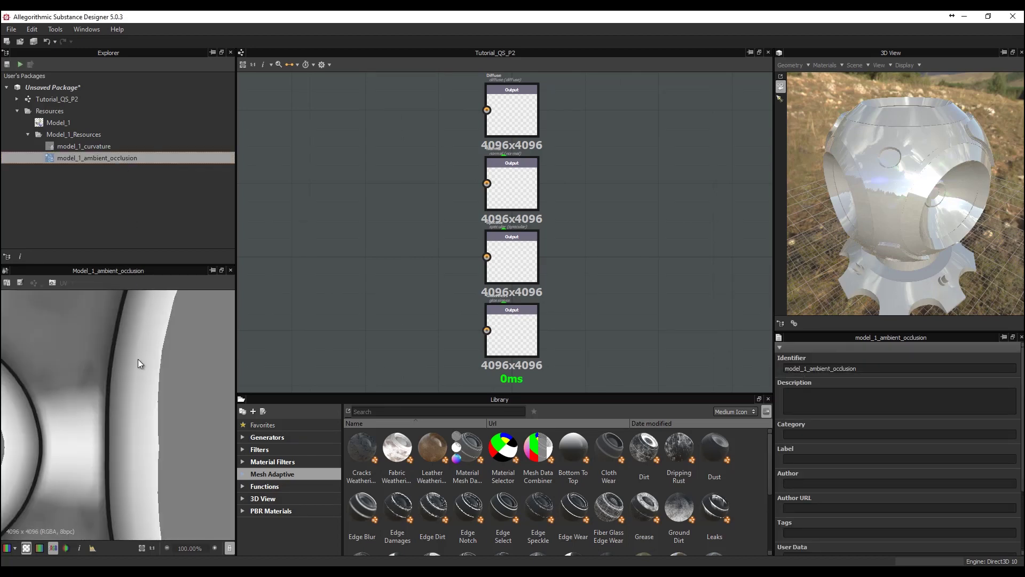
pyautogui.scroll(-10, 118, 412)
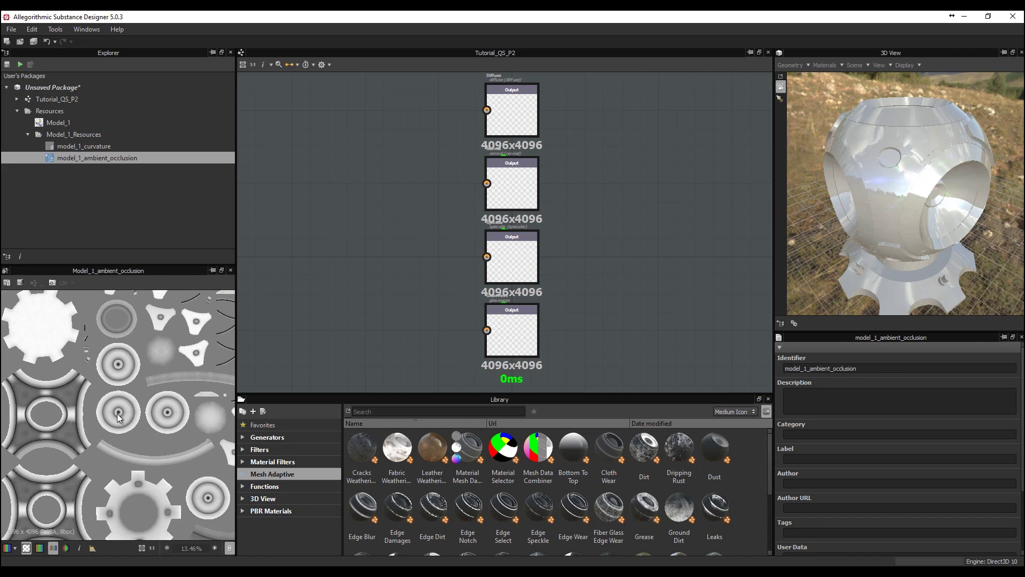
pyautogui.scroll(1, 121, 431)
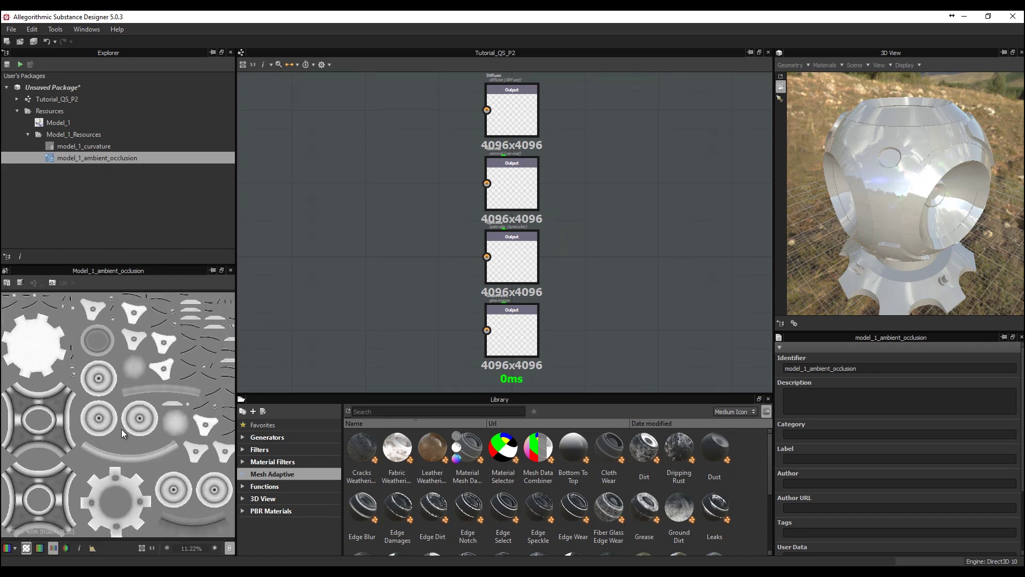
# Save the displayed ambient occlusion map as a JPEG image named AO_2 in the desktop folder Tutorial QS_P2
pyautogui.click(20, 283)
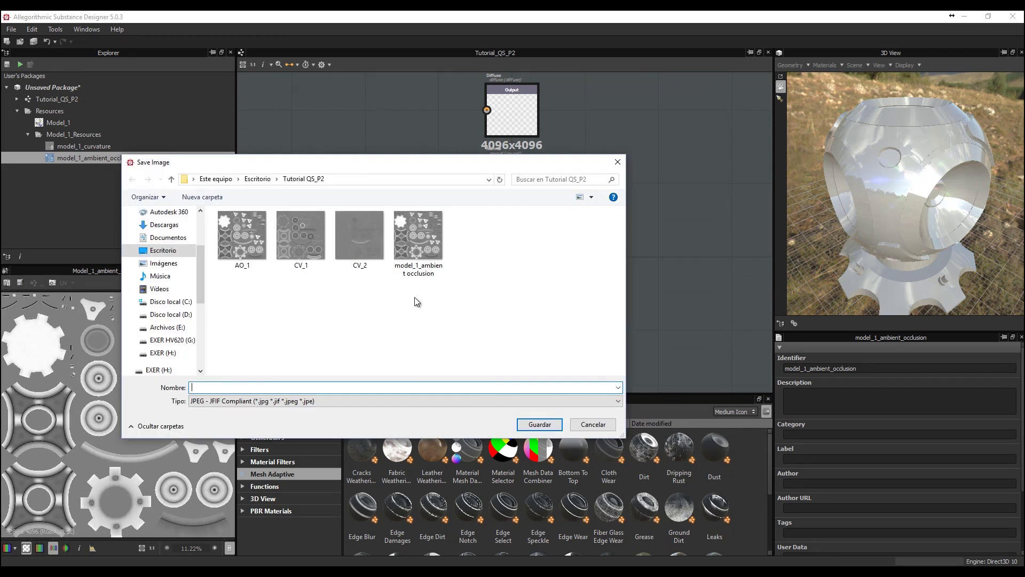
pyautogui.click(264, 256)
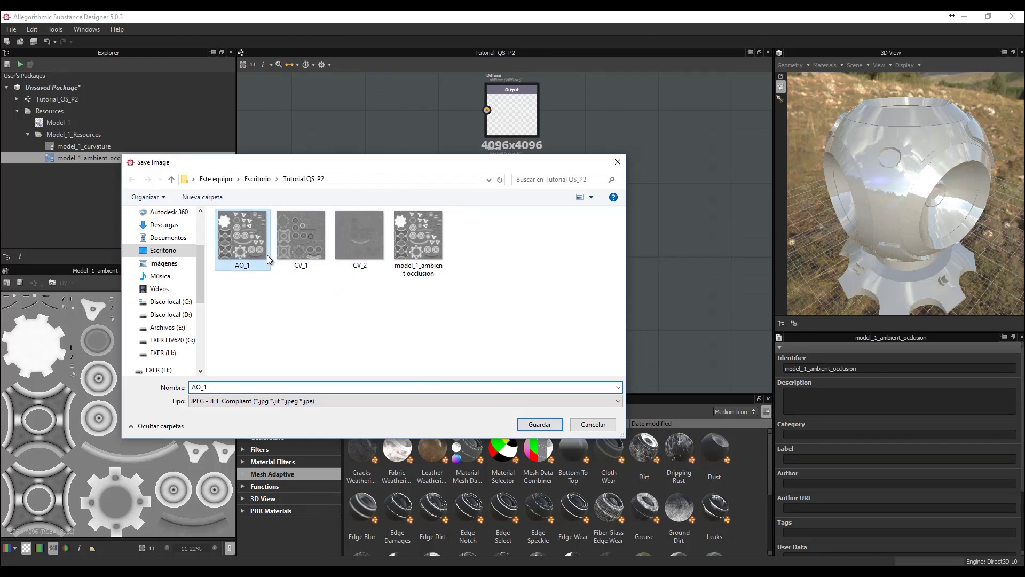
pyautogui.click(291, 386)
pyautogui.press('BackSpace')
pyautogui.write('2')
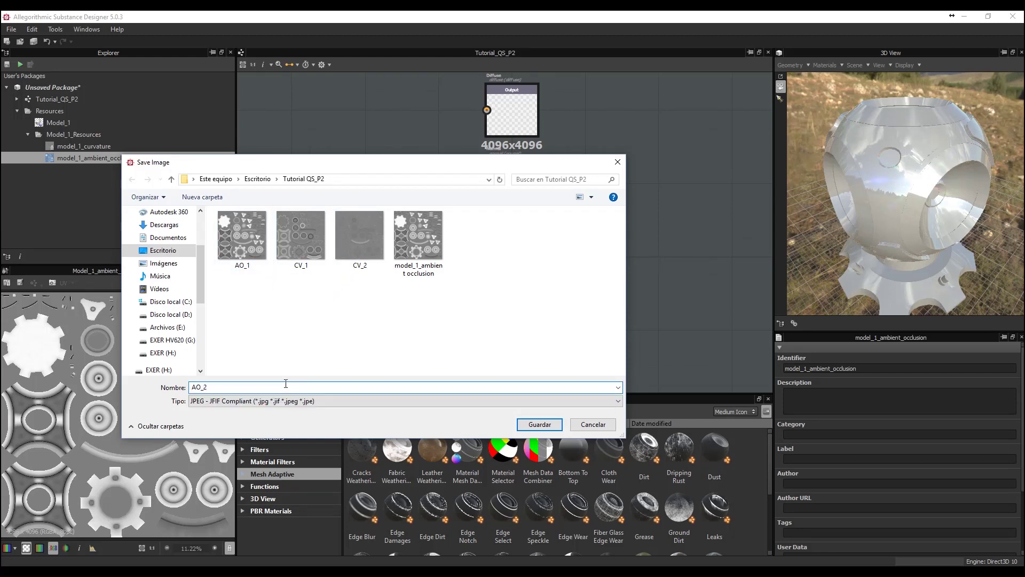
pyautogui.press('Return')
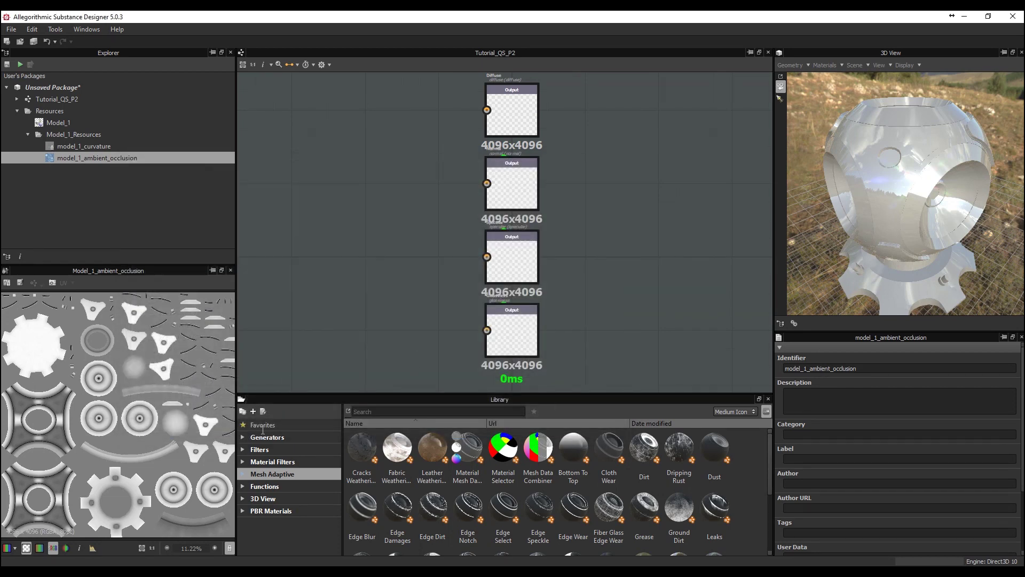
# Close Substance Designer and switch from the 3ds Max scene to Photoshop
pyautogui.click(1011, 21)
pyautogui.click(553, 307)
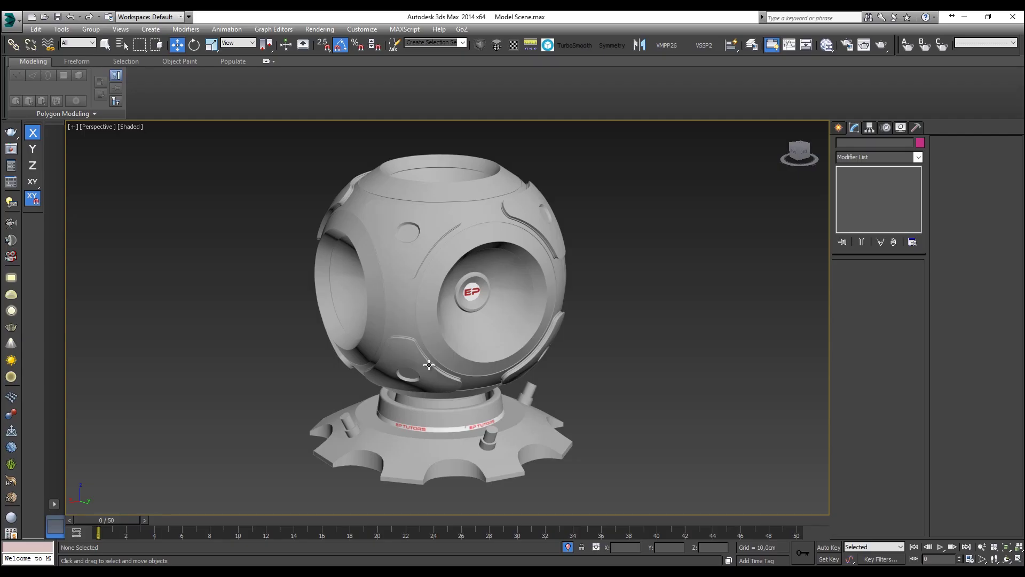
pyautogui.moveTo(446, 352)
pyautogui.mouseDown(button='middle')
pyautogui.moveTo(473, 351)
pyautogui.moveTo(442, 359)
pyautogui.mouseUp(button='middle')
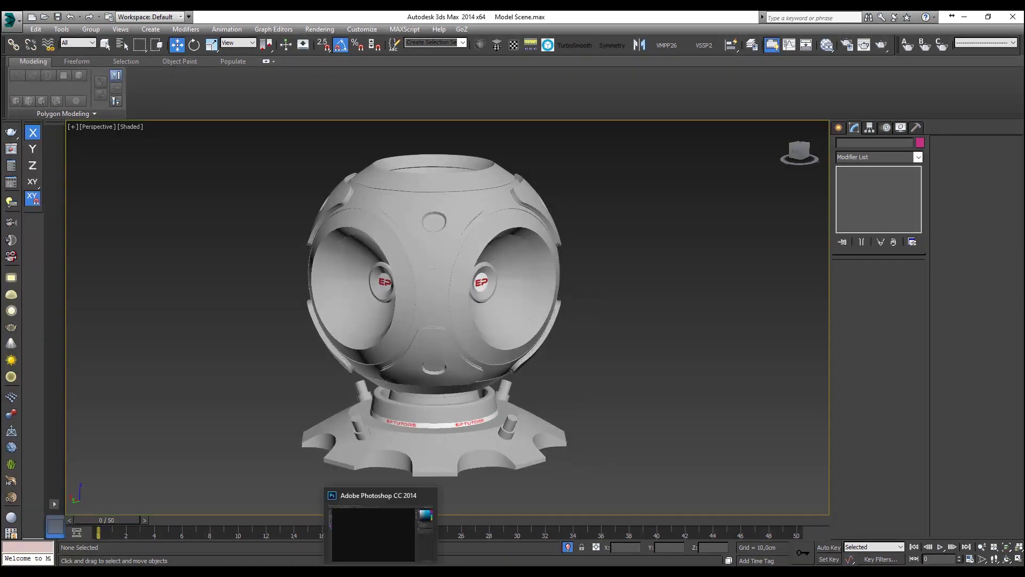
pyautogui.click(383, 528)
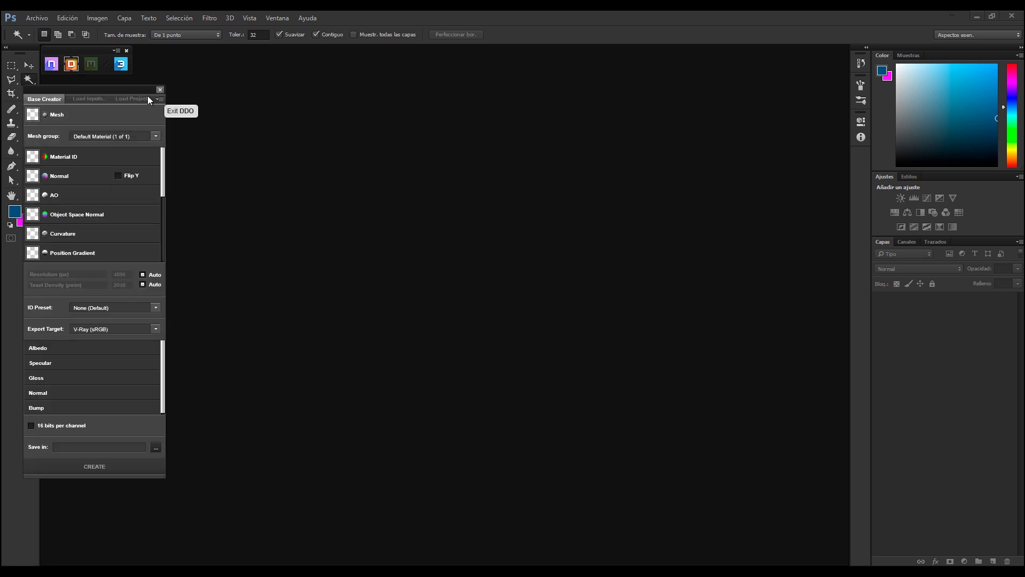
# Examine the DDO Base Creator's Mesh, Material ID, AO and Curvature inputs and close the Base Creator
pyautogui.moveTo(124, 91); pyautogui.dragTo(140, 86)
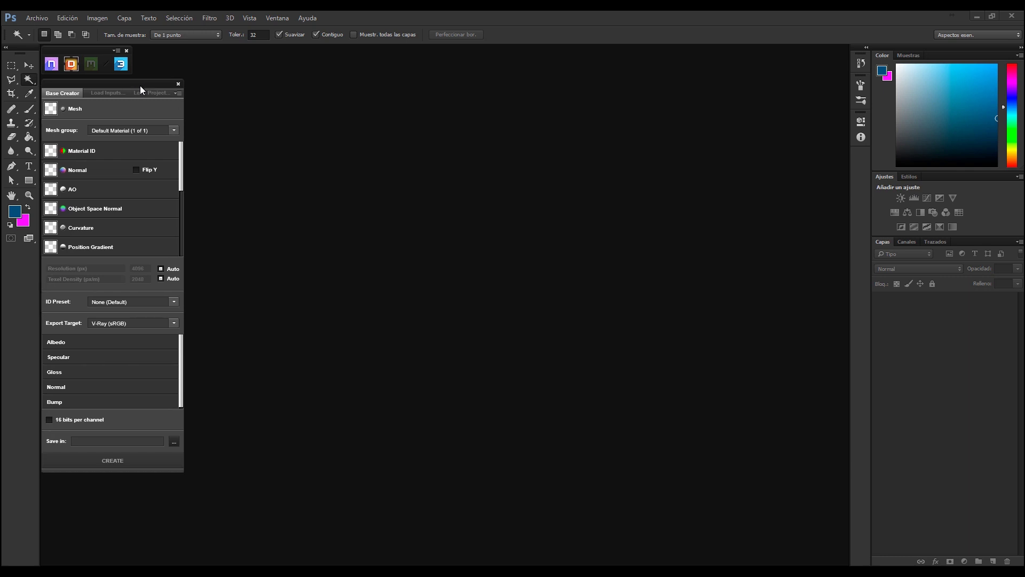
pyautogui.moveTo(136, 111)
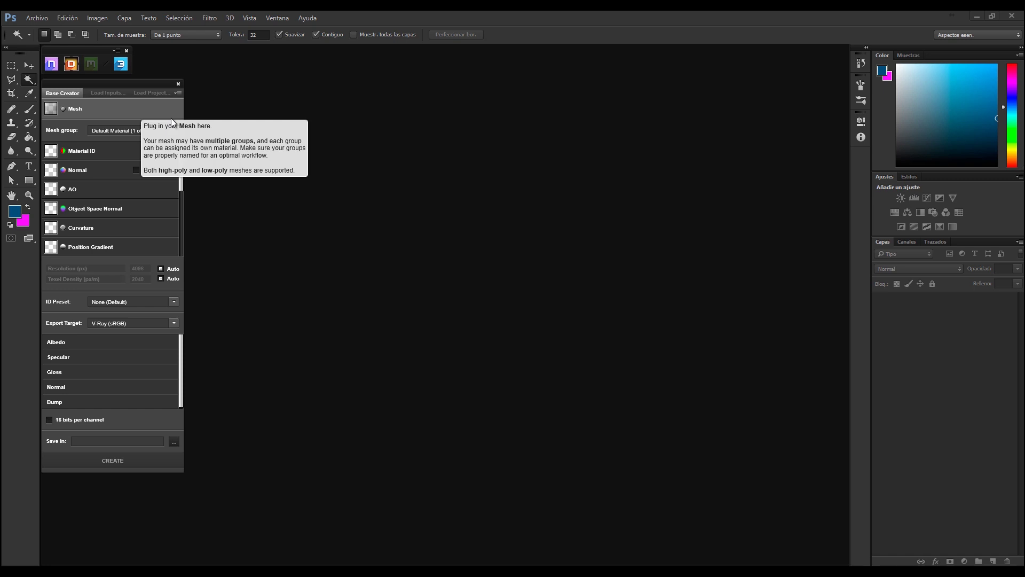
pyautogui.moveTo(158, 156)
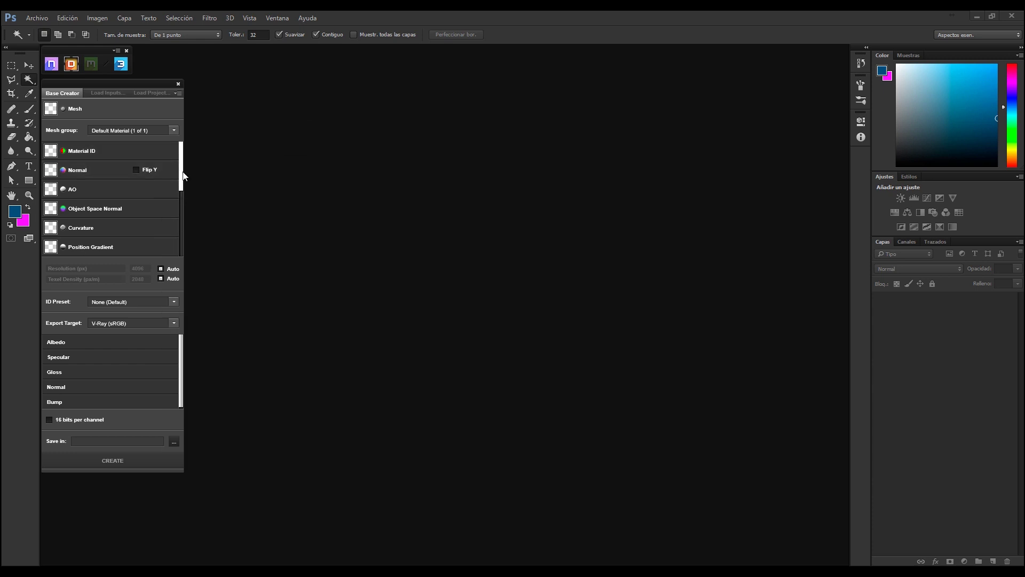
pyautogui.moveTo(102, 112)
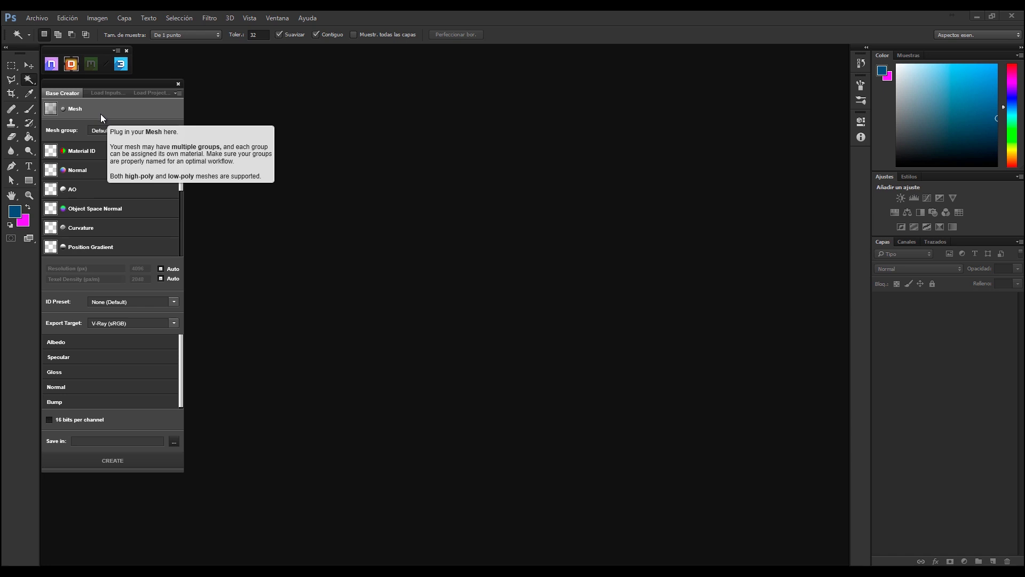
pyautogui.moveTo(95, 190)
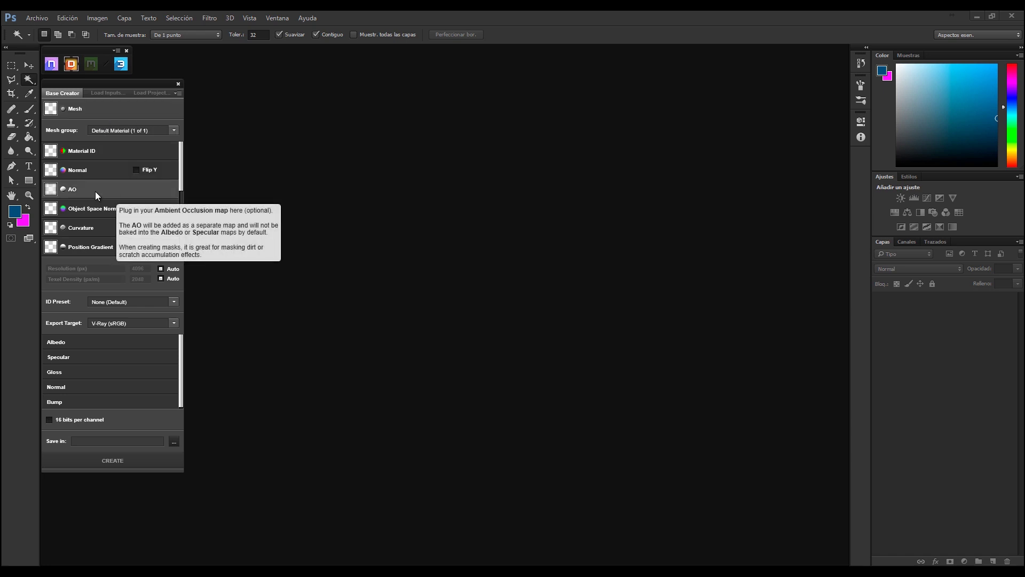
pyautogui.moveTo(89, 229)
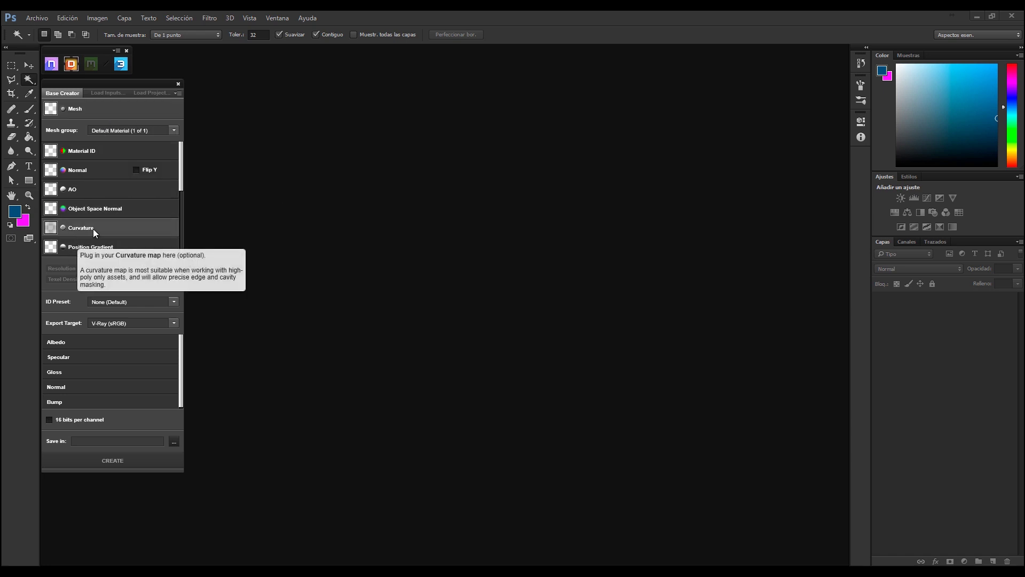
pyautogui.moveTo(102, 160)
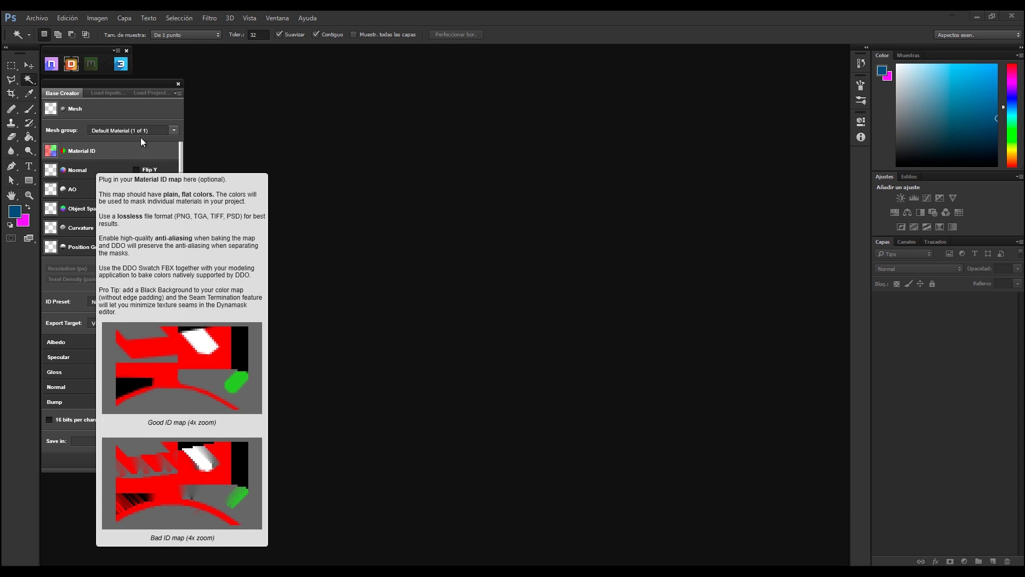
pyautogui.click(178, 84)
pyautogui.click(46, 20)
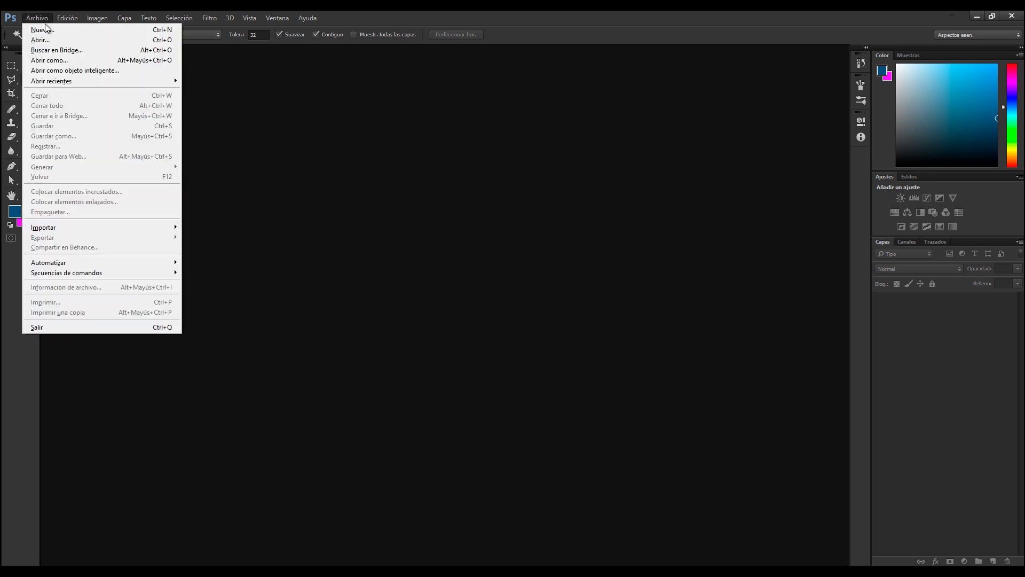
# Switch to 3ds Max, add an Unwrap UVW modifier to the Shepere_1 model and open its UV editor
pyautogui.click(423, 431)
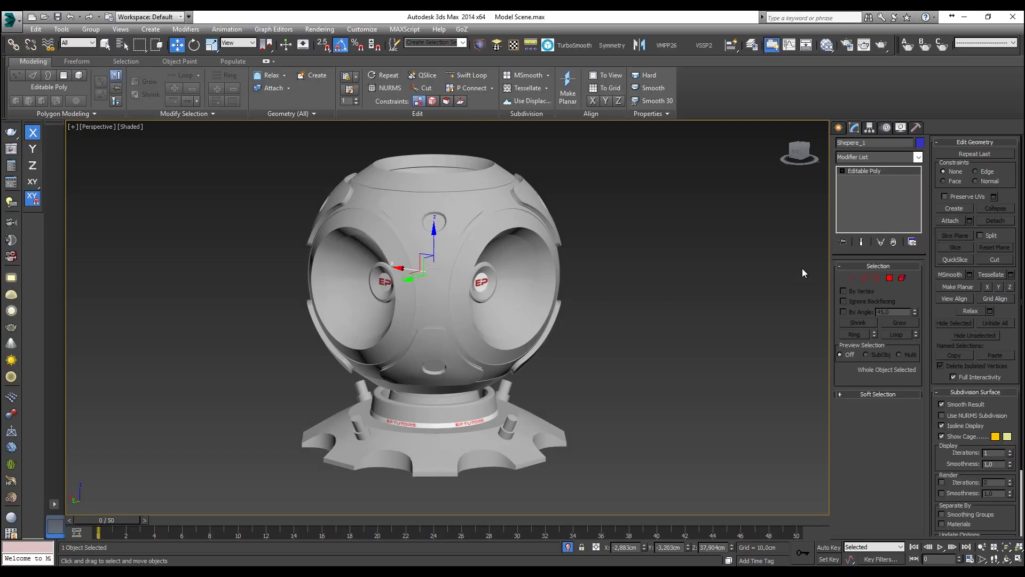
pyautogui.moveTo(547, 191); pyautogui.dragTo(513, 191, button='middle')
pyautogui.click(499, 46)
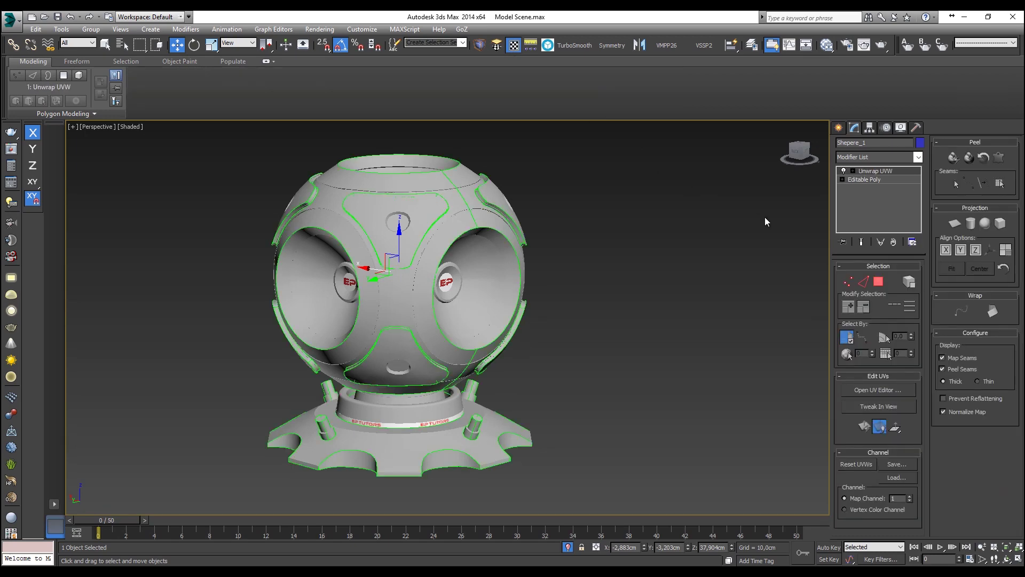
pyautogui.keyDown('alt'); pyautogui.moveTo(616, 248); pyautogui.dragTo(874, 379, button='middle'); pyautogui.keyUp('alt')
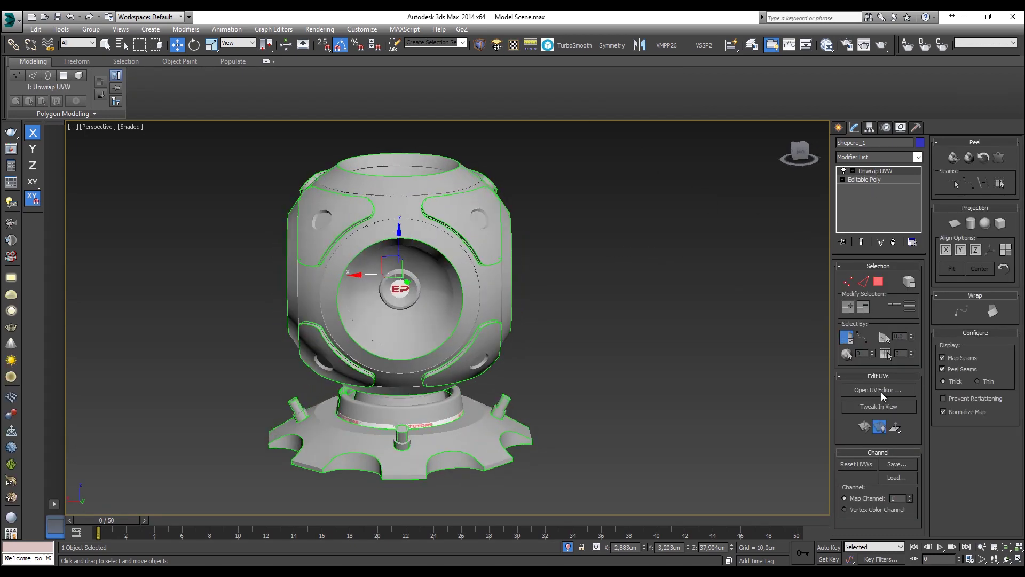
pyautogui.click(881, 392)
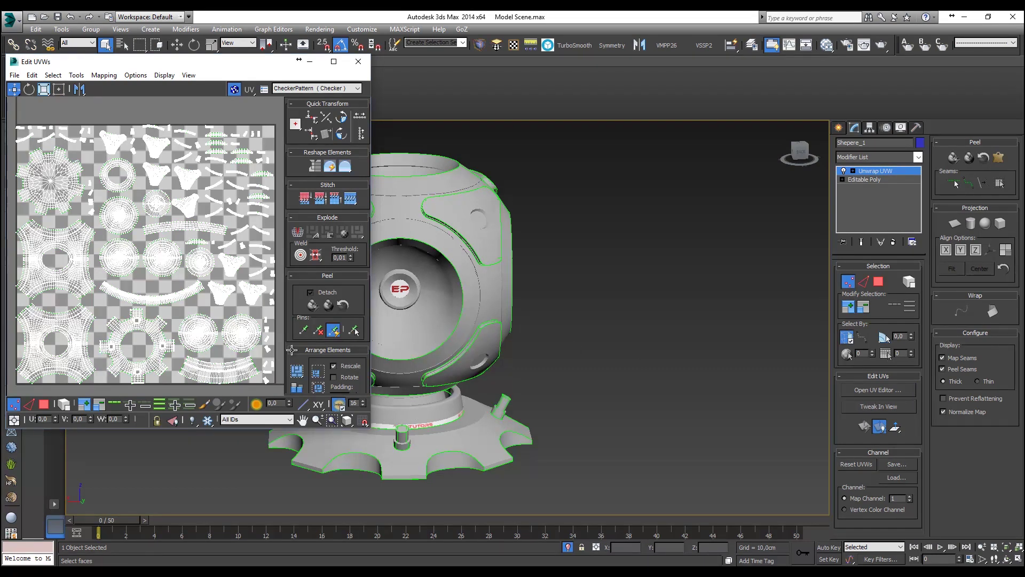
# Render the model's UVW template at 4096x4096 with visible and seam edges and enlarge the rendered map
pyautogui.click(77, 75)
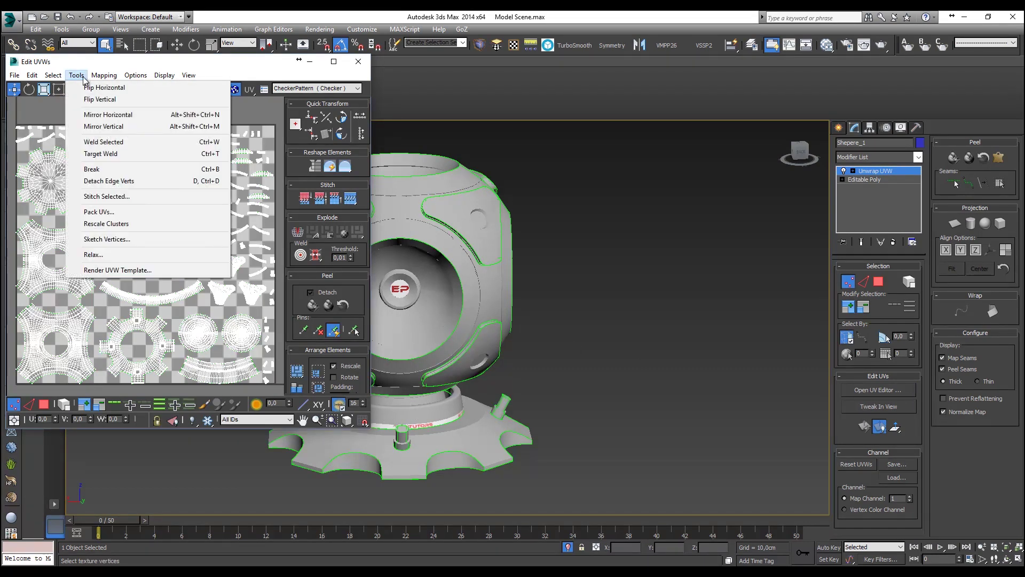
pyautogui.click(137, 271)
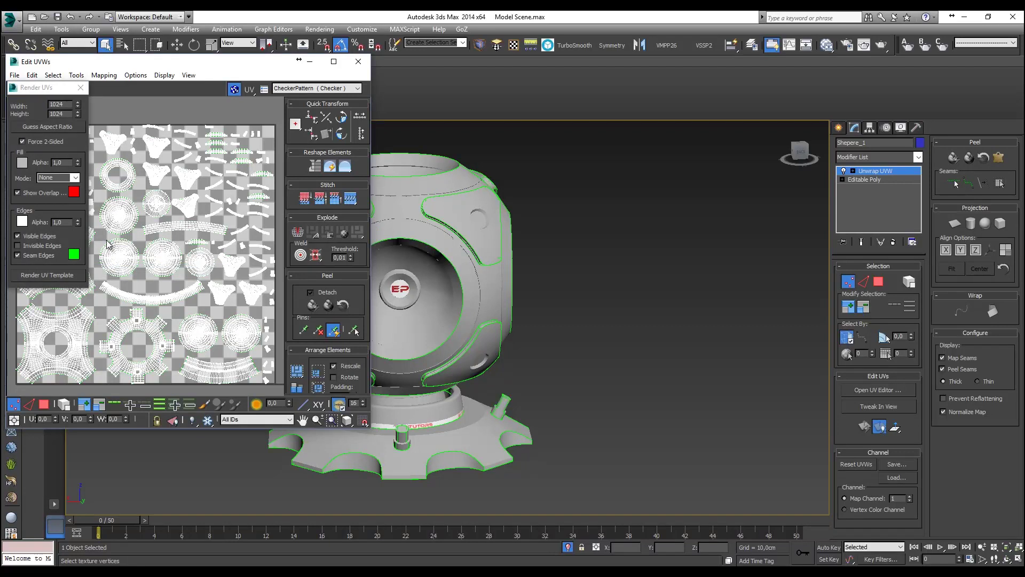
pyautogui.doubleClick(72, 105)
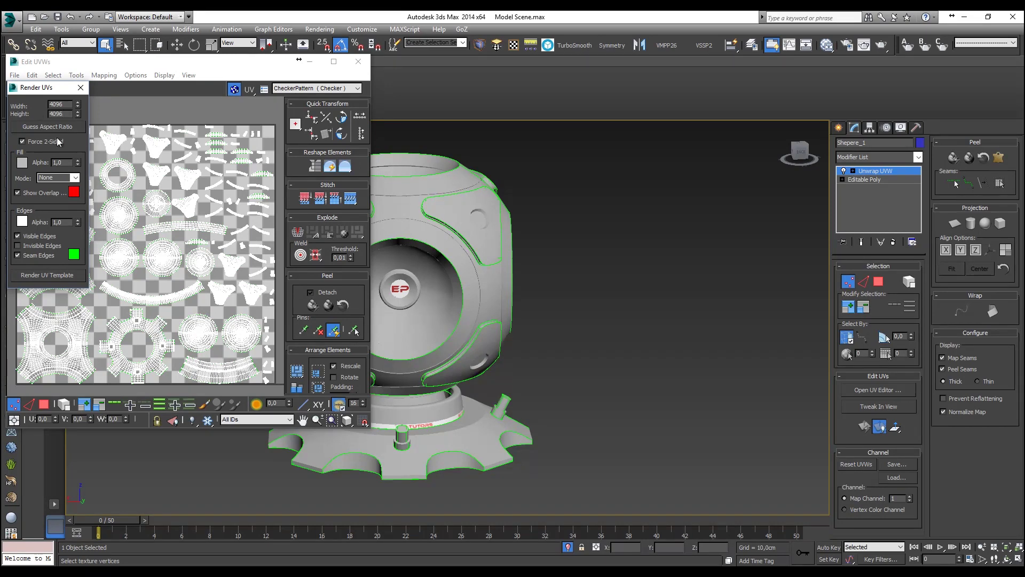
pyautogui.moveTo(48, 87); pyautogui.dragTo(503, 142)
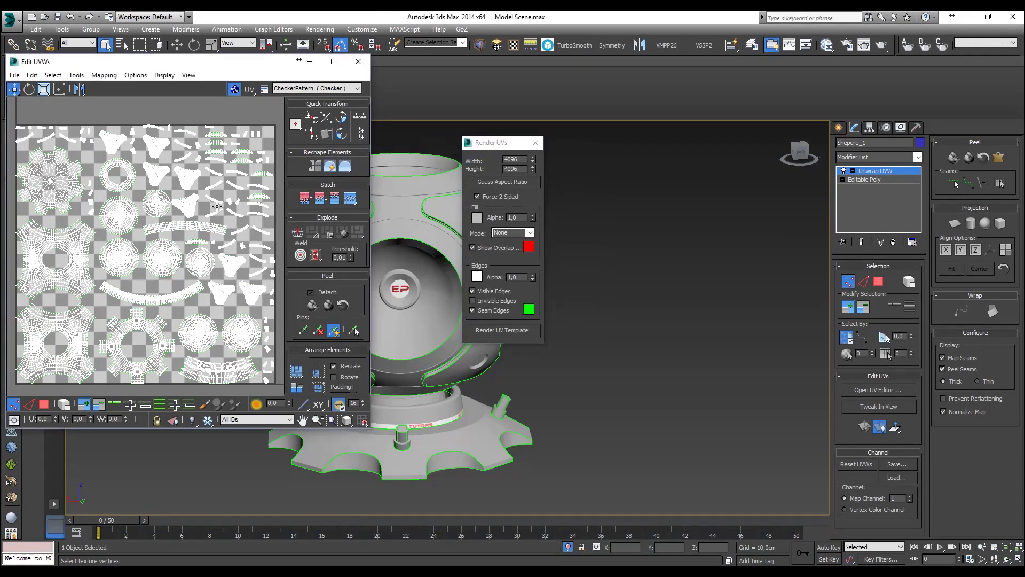
pyautogui.click(508, 332)
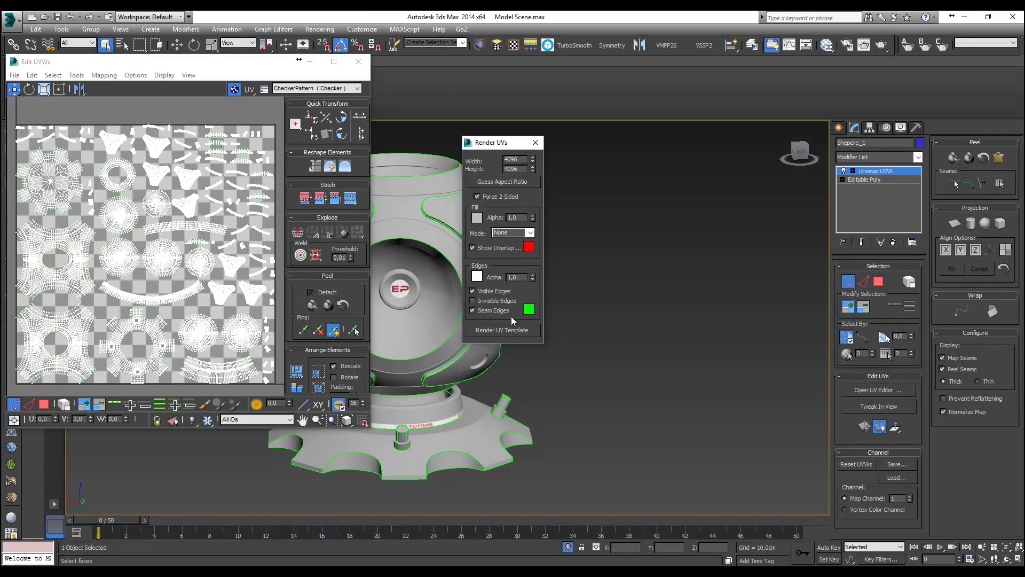
pyautogui.click(510, 329)
pyautogui.moveTo(816, 22); pyautogui.dragTo(309, 1)
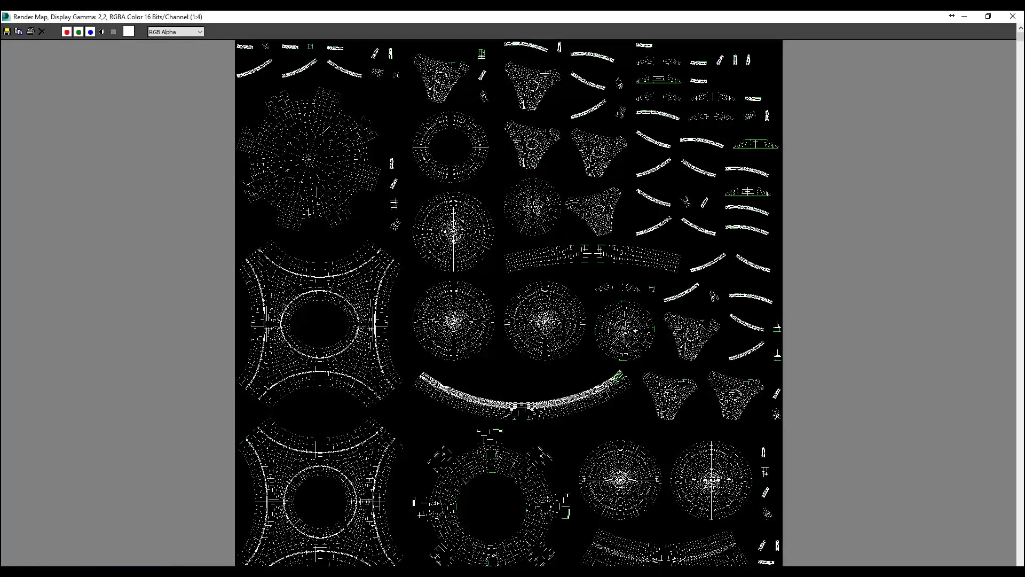
# Save the rendered UV template as a PNG image named Mapping in the folder Tutorial QS_P2
pyautogui.click(6, 31)
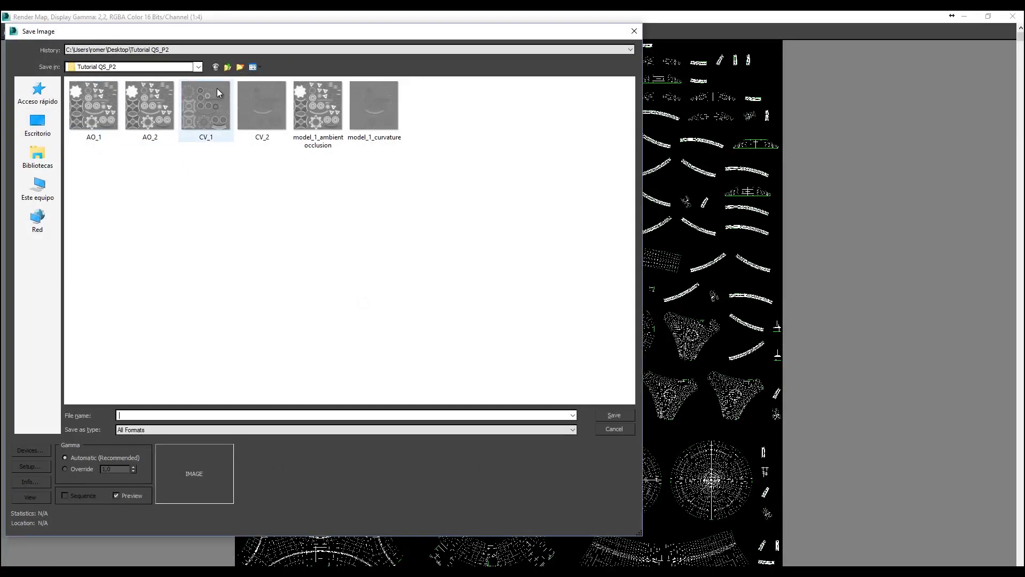
pyautogui.write('Mapping')
pyautogui.click(194, 427)
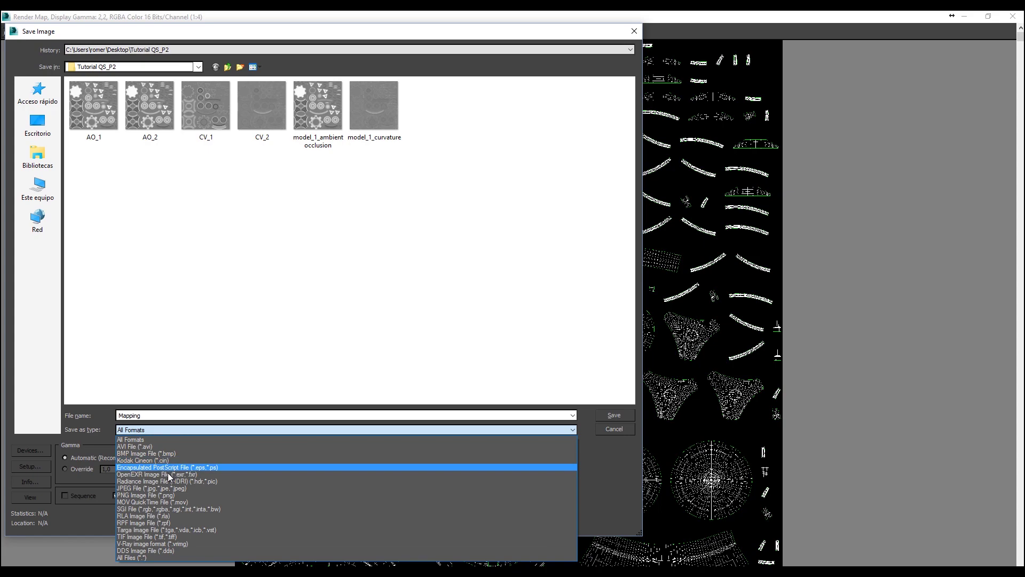
pyautogui.click(163, 495)
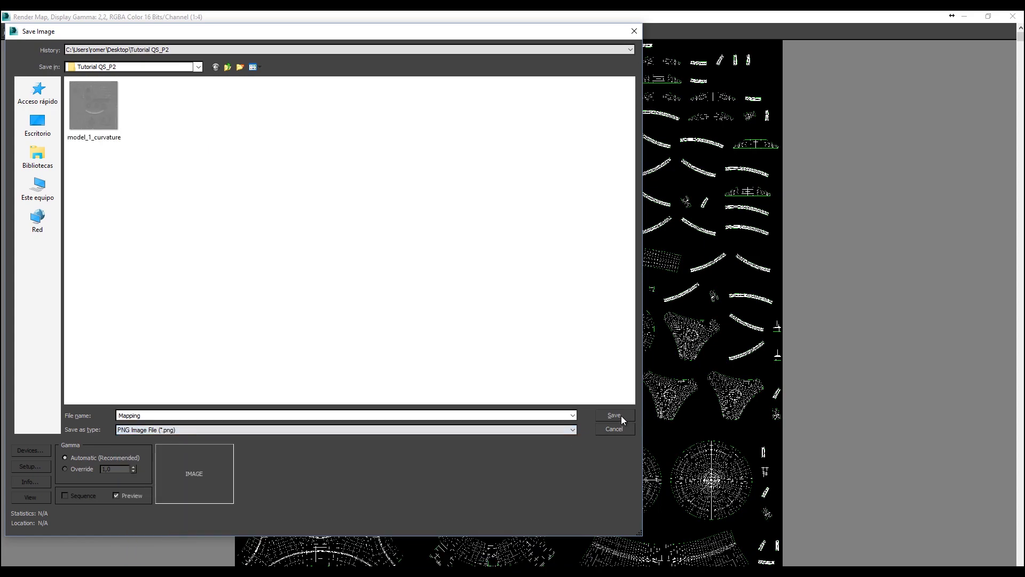
pyautogui.click(621, 415)
pyautogui.click(70, 142)
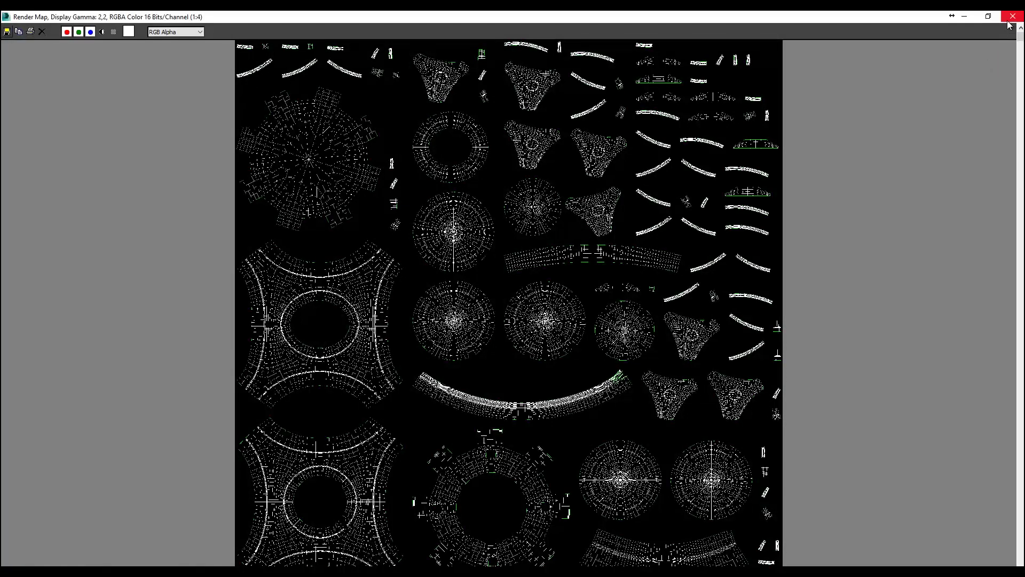
# Close the rendered map and the UV editor, and return to Photoshop
pyautogui.click(1013, 17)
pyautogui.click(359, 67)
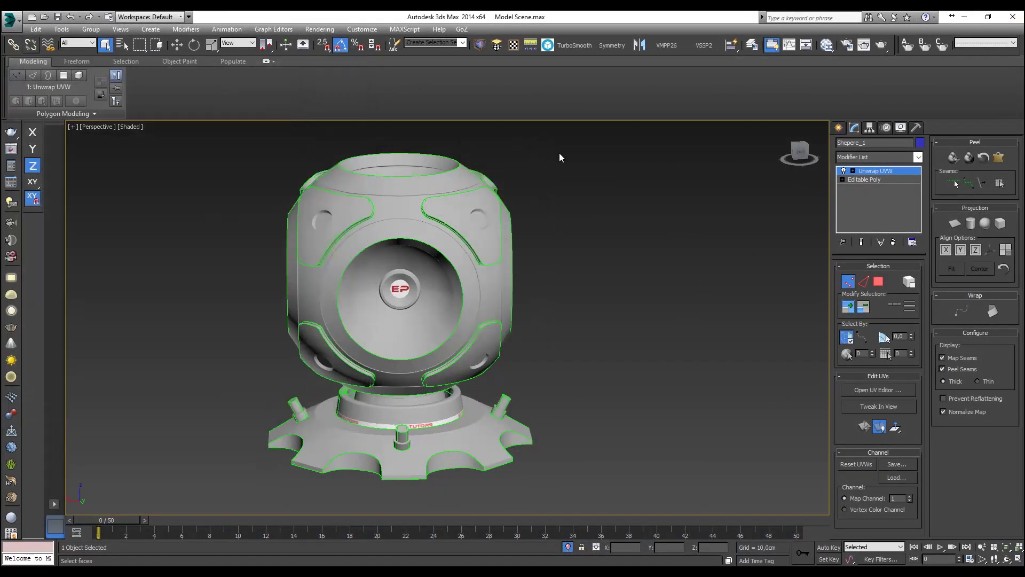
pyautogui.click(882, 181)
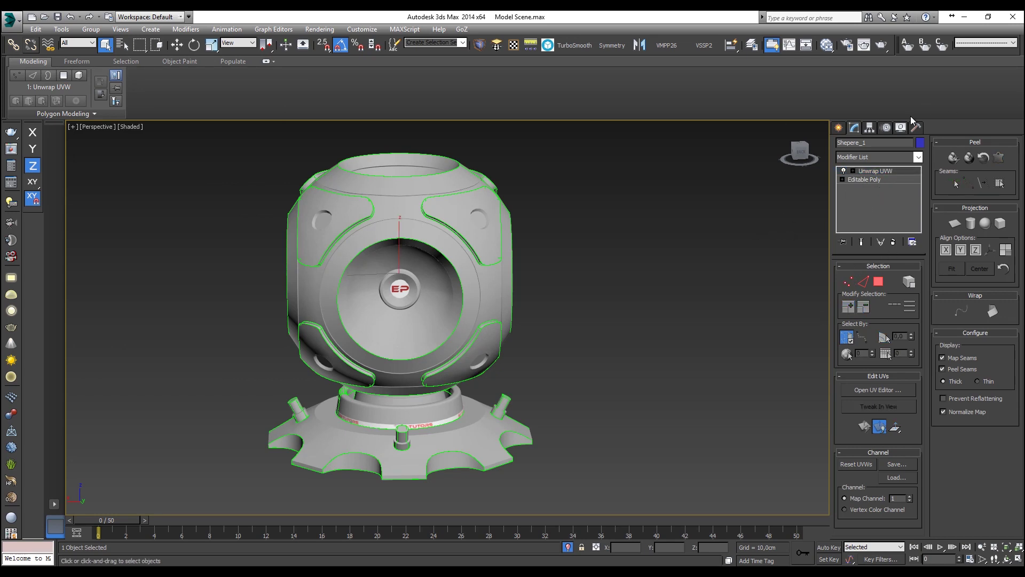
pyautogui.click(967, 16)
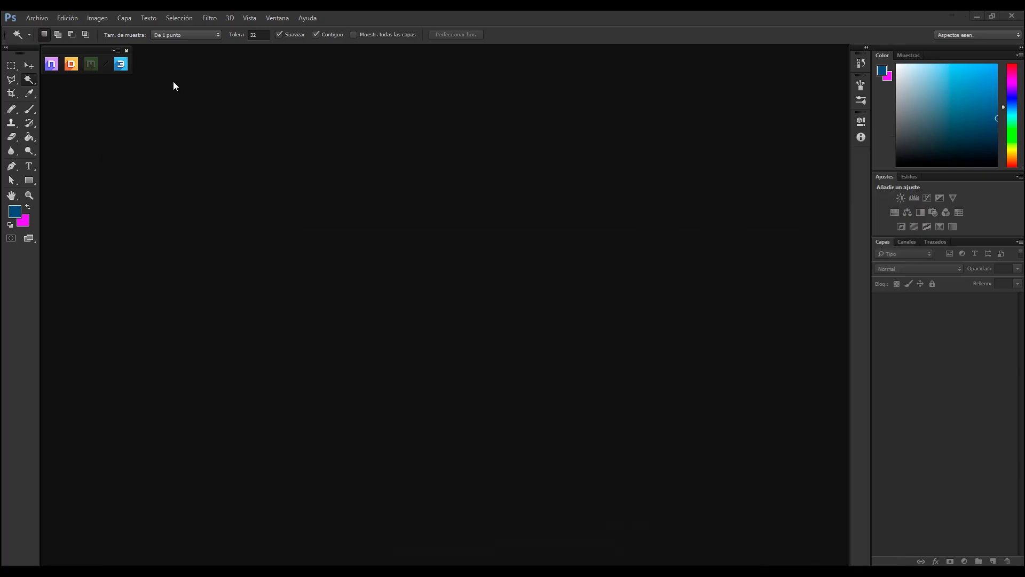
# Open the Mapping image from the Tutorial QS_P2 folder on the desktop
pyautogui.click(37, 18)
pyautogui.click(51, 39)
pyautogui.click(63, 123)
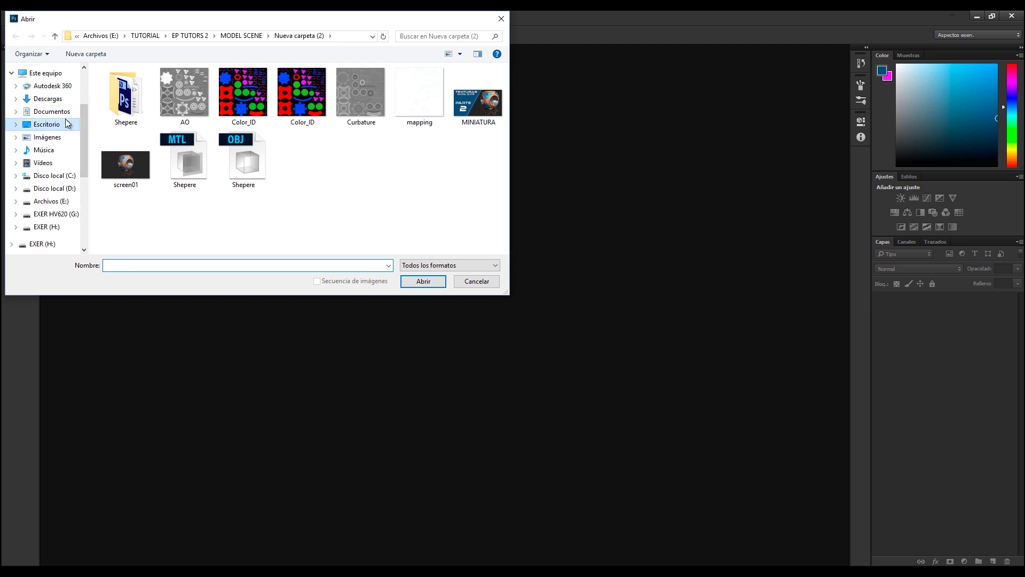
pyautogui.doubleClick(374, 95)
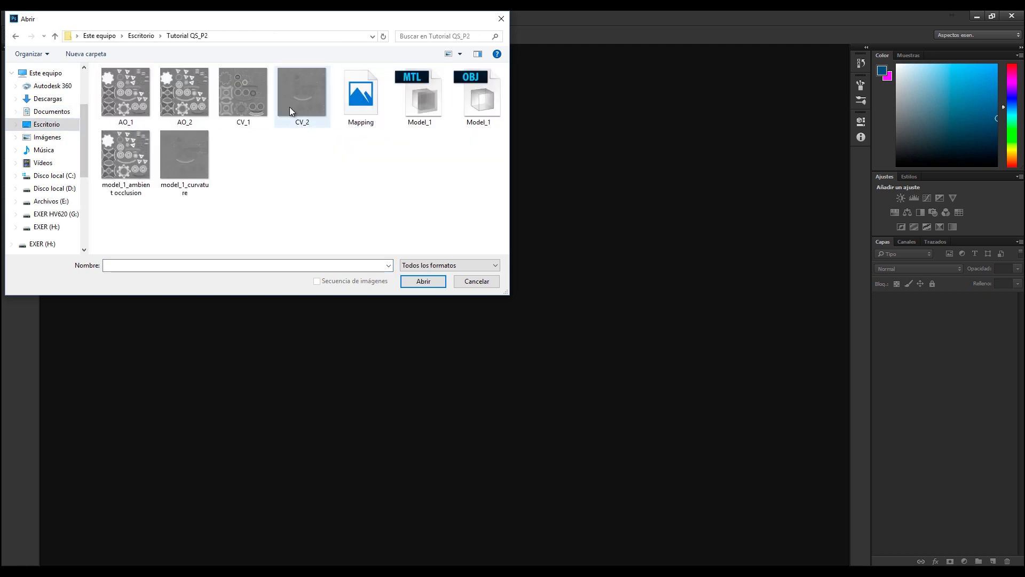
pyautogui.doubleClick(376, 96)
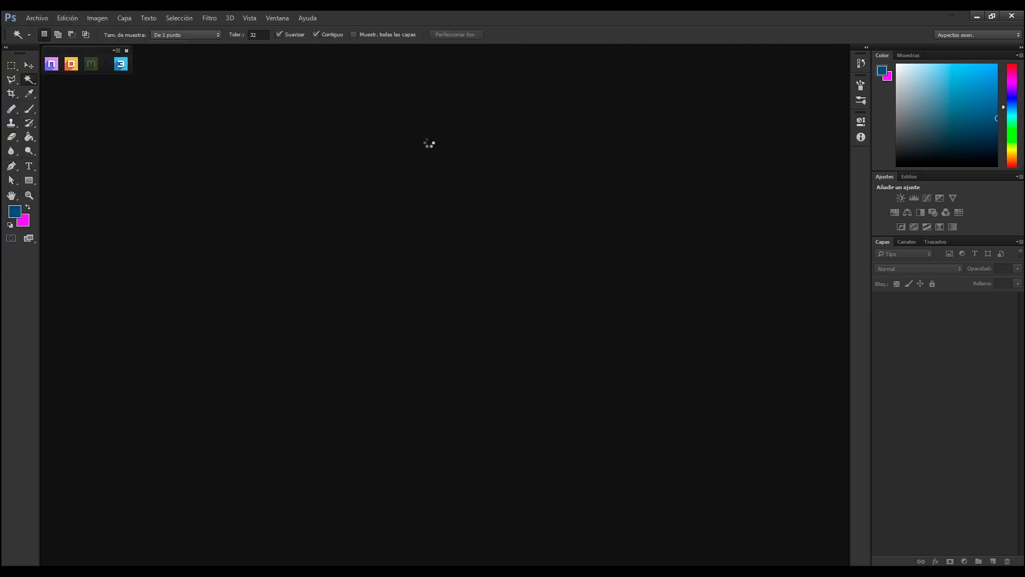
pyautogui.press('i')
pyautogui.click(586, 272)
# Rename the UV template's layer as Mapping and add a new empty layer beneath it
pyautogui.doubleClick(921, 303)
pyautogui.write('Ma')
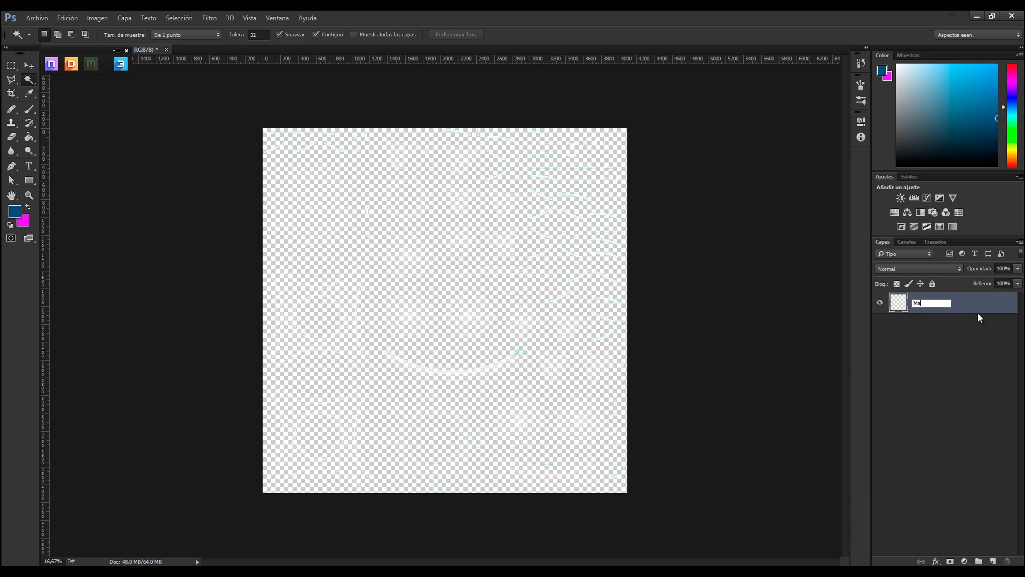
pyautogui.write('pping')
pyautogui.press('Return')
pyautogui.click(993, 560)
pyautogui.moveTo(976, 308); pyautogui.dragTo(970, 345)
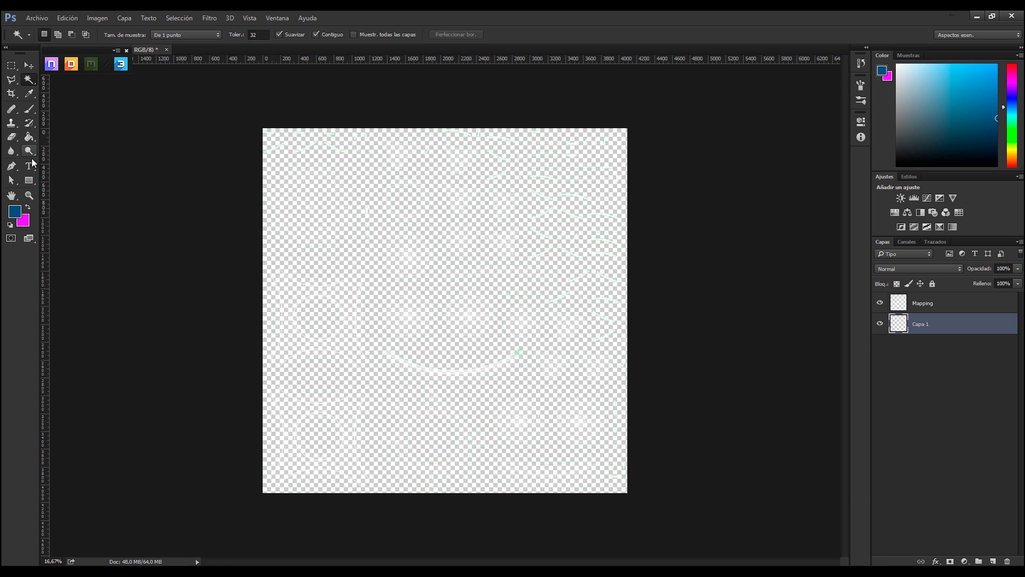
# Set the foreground colour to black and fill the new lower layer with it using the Paint Bucket
pyautogui.press('g')
pyautogui.click(15, 213)
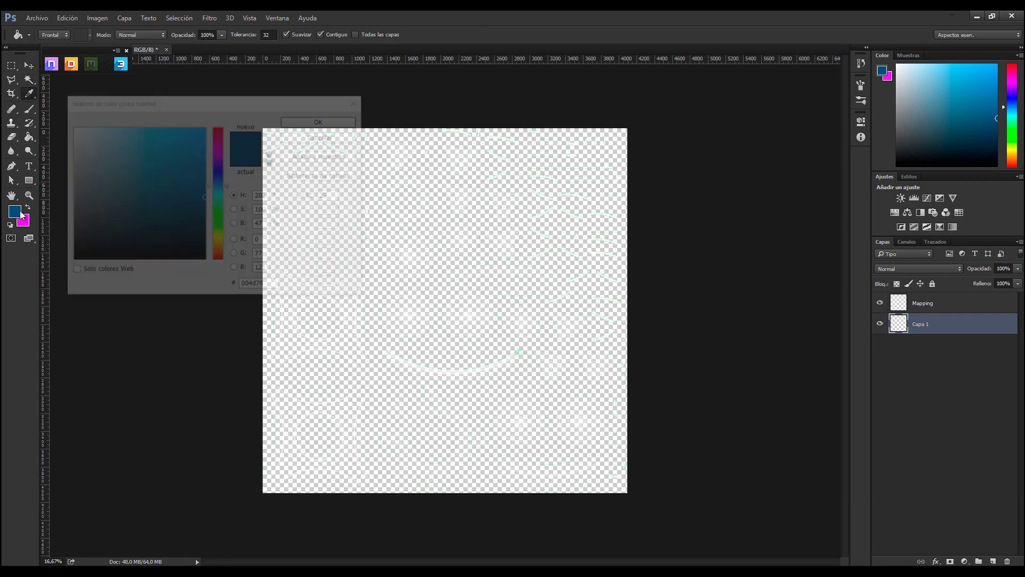
pyautogui.click(71, 261)
pyautogui.press('Return')
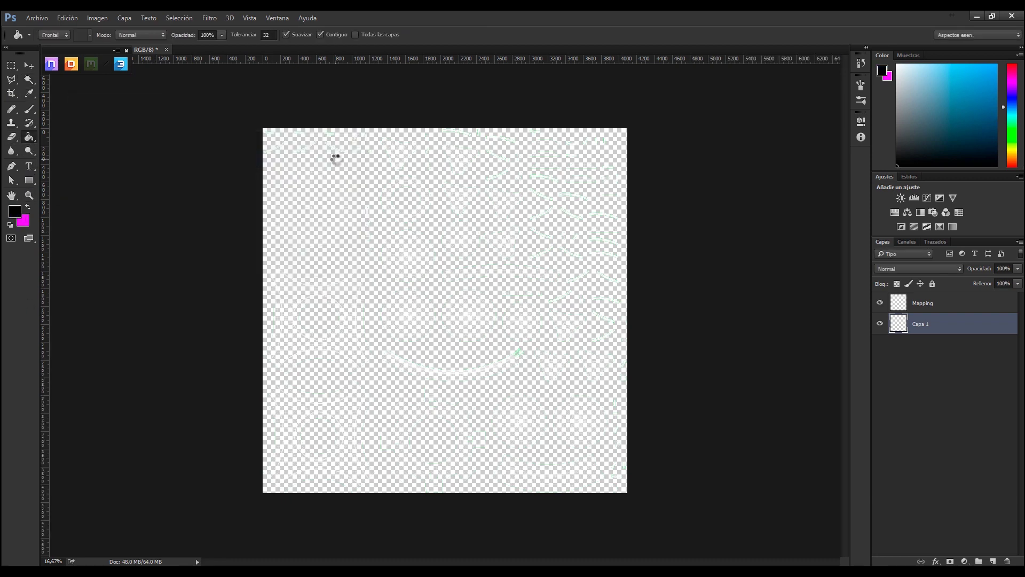
pyautogui.click(335, 160)
# Choose the Magic Wand, make the Mapping layer active and look over the UV wireframe at 25% zoom
pyautogui.press('w')
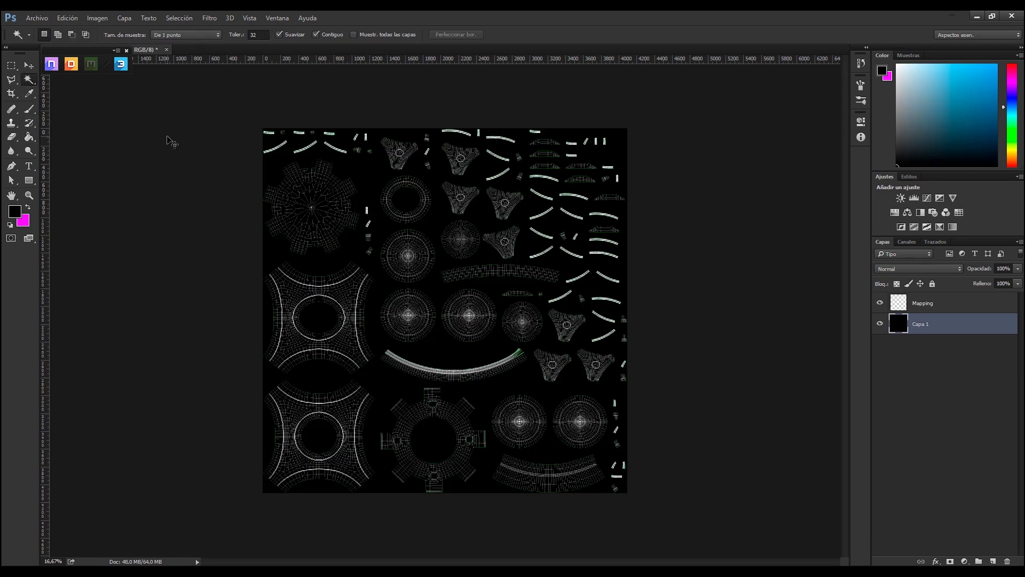
pyautogui.hotkey('ctrl', '+')
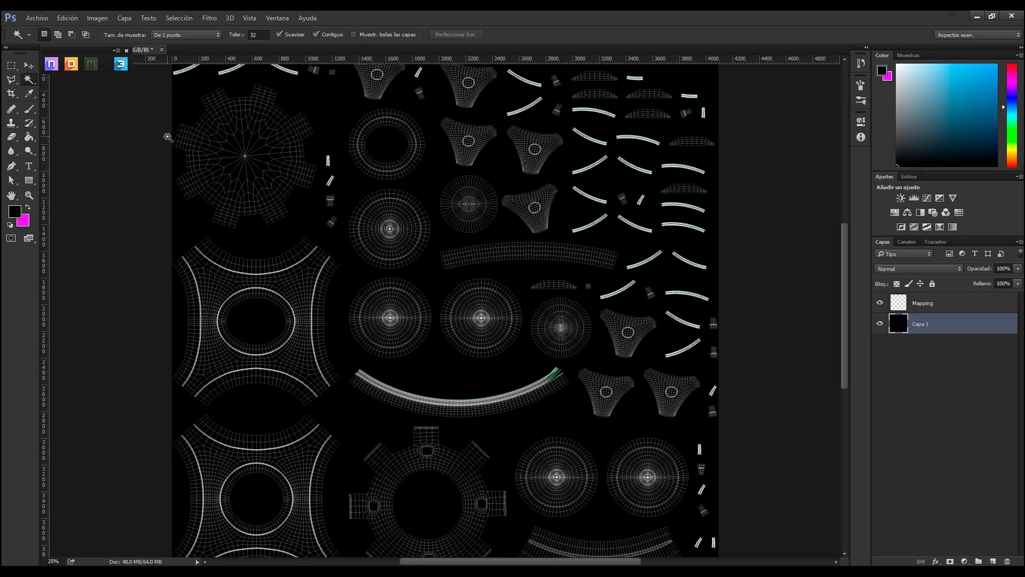
pyautogui.click(957, 311)
pyautogui.scroll(3, 437, 388)
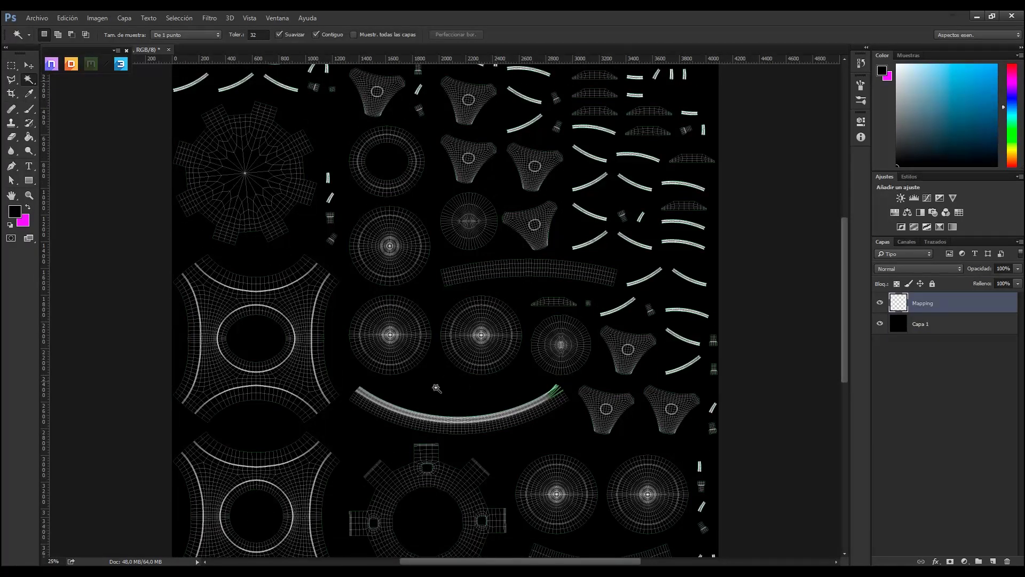
pyautogui.scroll(-5, 437, 388)
pyautogui.scroll(2, 430, 354)
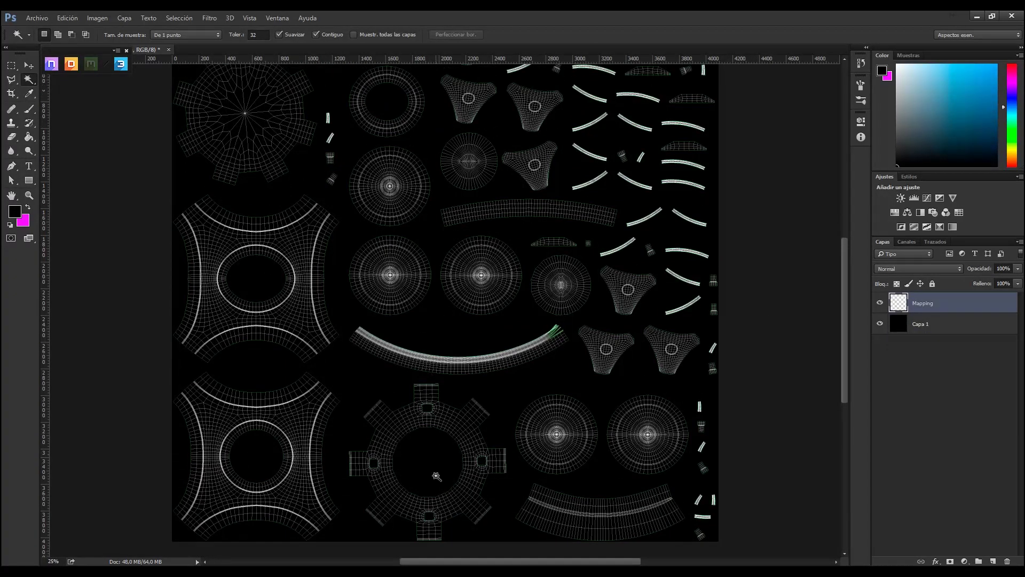
# Switch to 3ds Max, open the UV editor for Shepere_1 and examine the model's seams from several sides
pyautogui.click(977, 16)
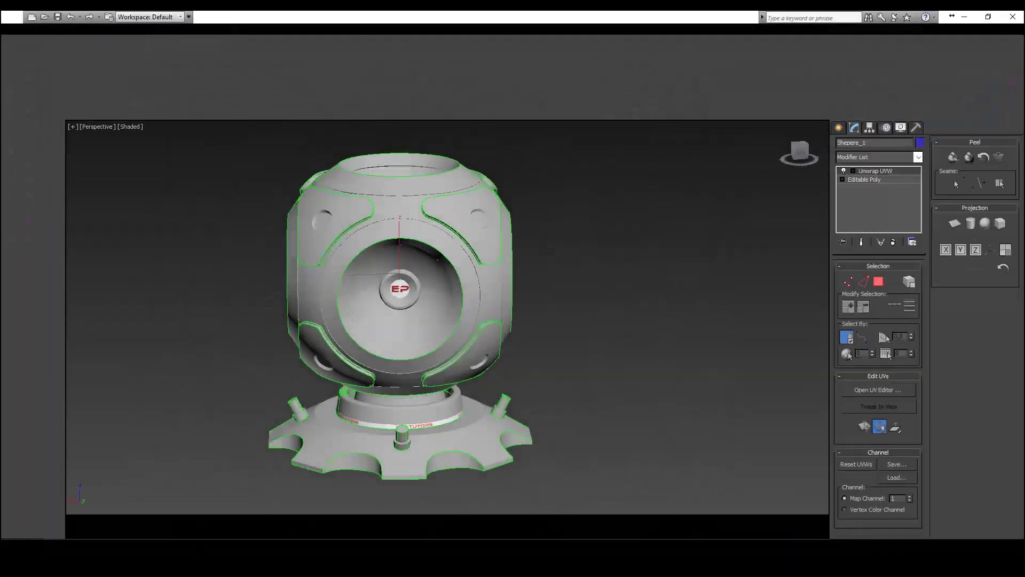
pyautogui.click(873, 390)
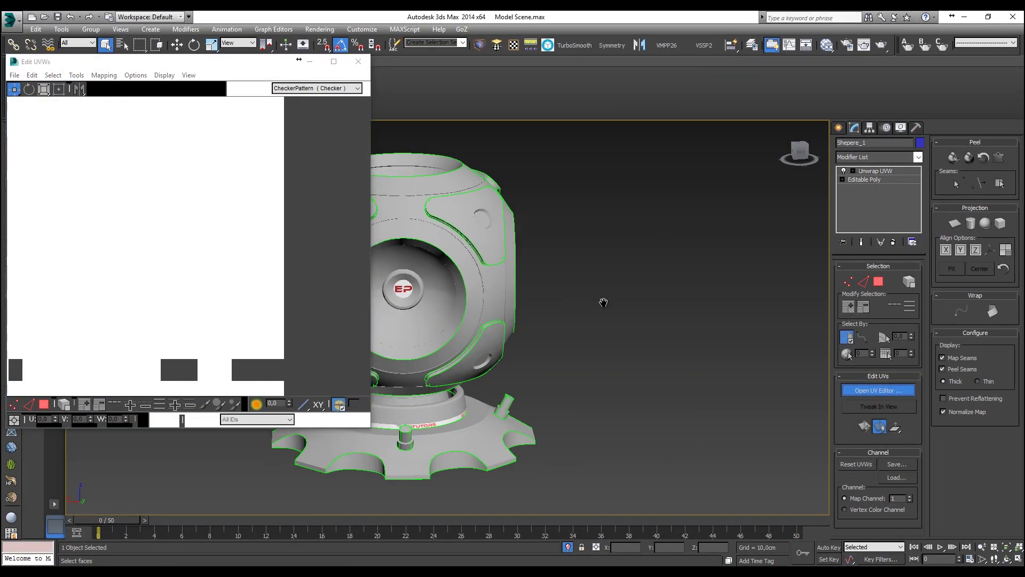
pyautogui.moveTo(588, 302); pyautogui.dragTo(728, 319, button='middle')
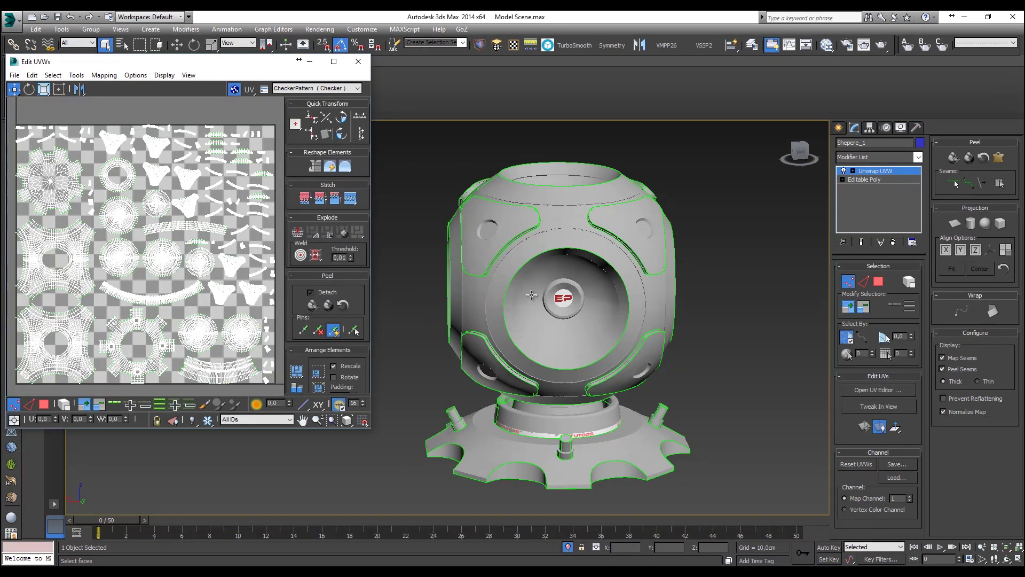
pyautogui.keyDown('alt'); pyautogui.moveTo(565, 287); pyautogui.dragTo(603, 262, button='middle'); pyautogui.keyUp('alt')
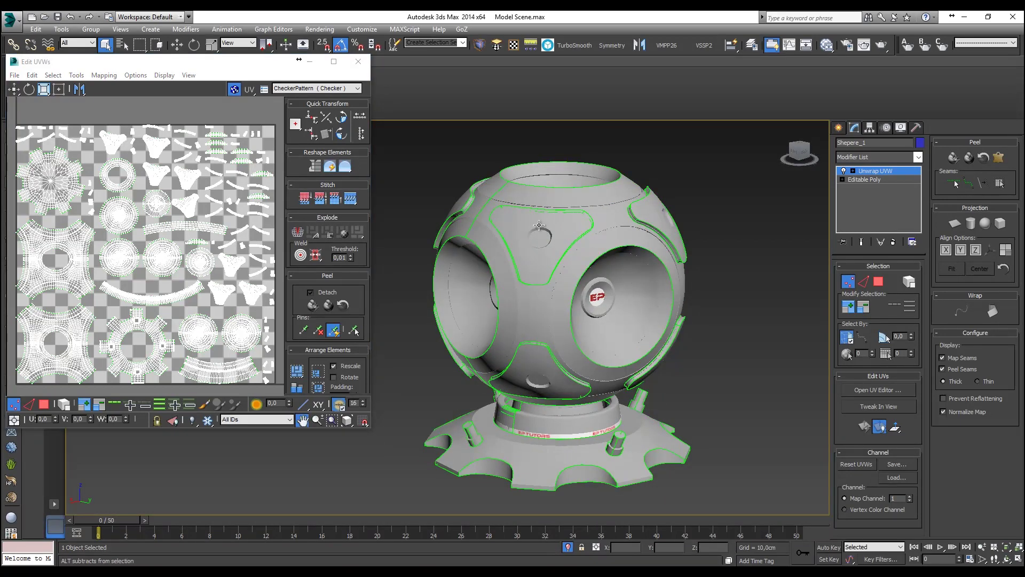
pyautogui.keyDown('alt'); pyautogui.moveTo(541, 432); pyautogui.dragTo(577, 307, button='middle'); pyautogui.keyUp('alt')
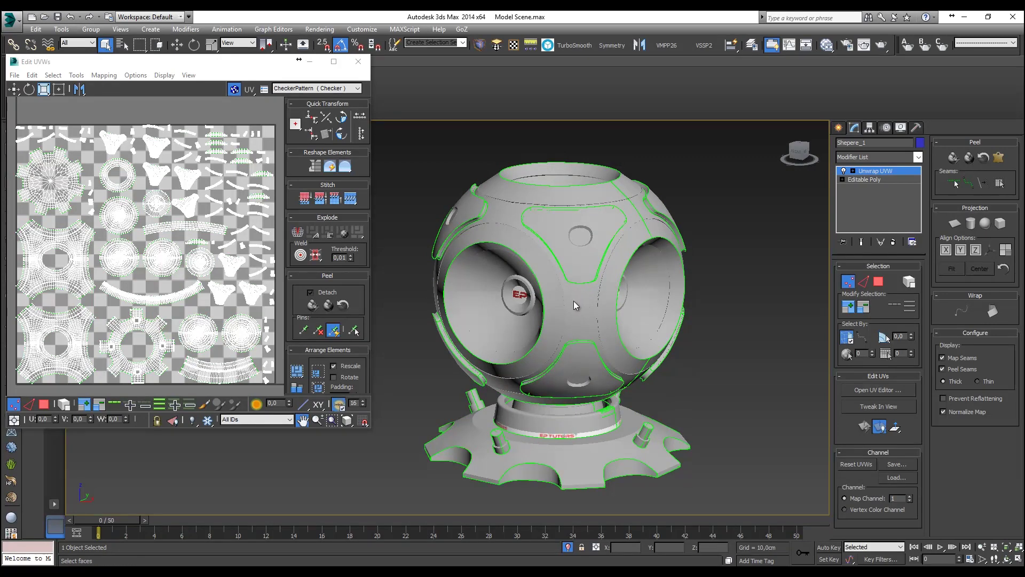
# Arrange the UV editor and the model view side by side, with the window enlarged to show the whole UV layout
pyautogui.click(193, 244)
pyautogui.press('w')
pyautogui.click(55, 242)
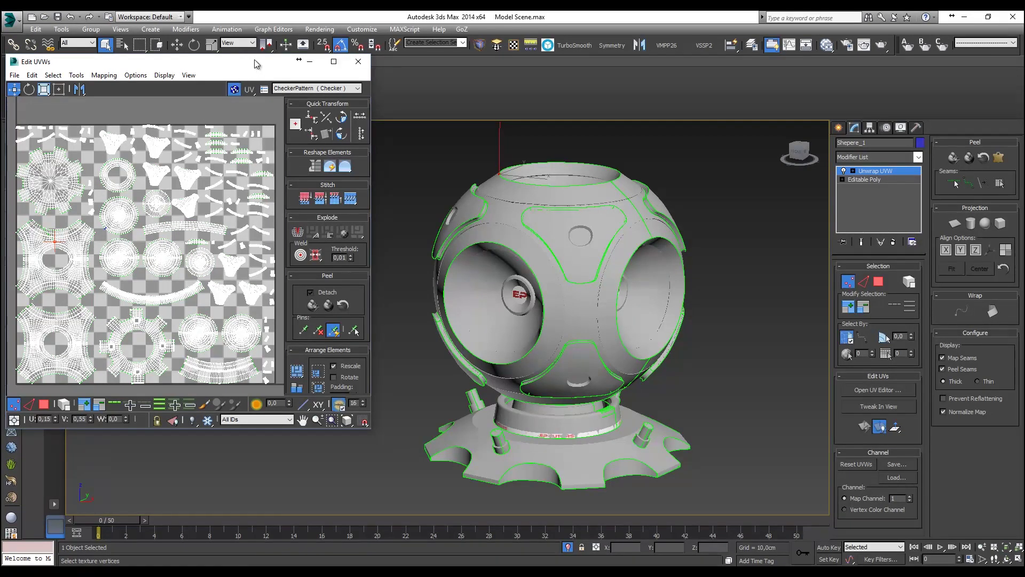
pyautogui.moveTo(254, 64); pyautogui.dragTo(307, 45)
pyautogui.moveTo(420, 412); pyautogui.dragTo(467, 434)
pyautogui.moveTo(596, 350); pyautogui.dragTo(687, 350, button='middle')
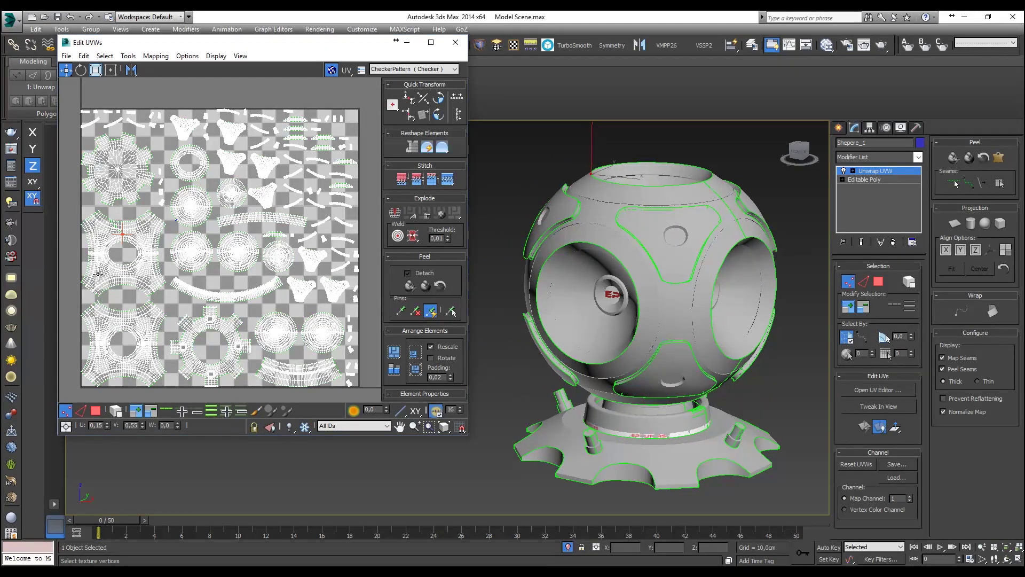
# Enable polygon selection by UV element, select the two large cross-shaped shells and examine their location on the model
pyautogui.click(96, 410)
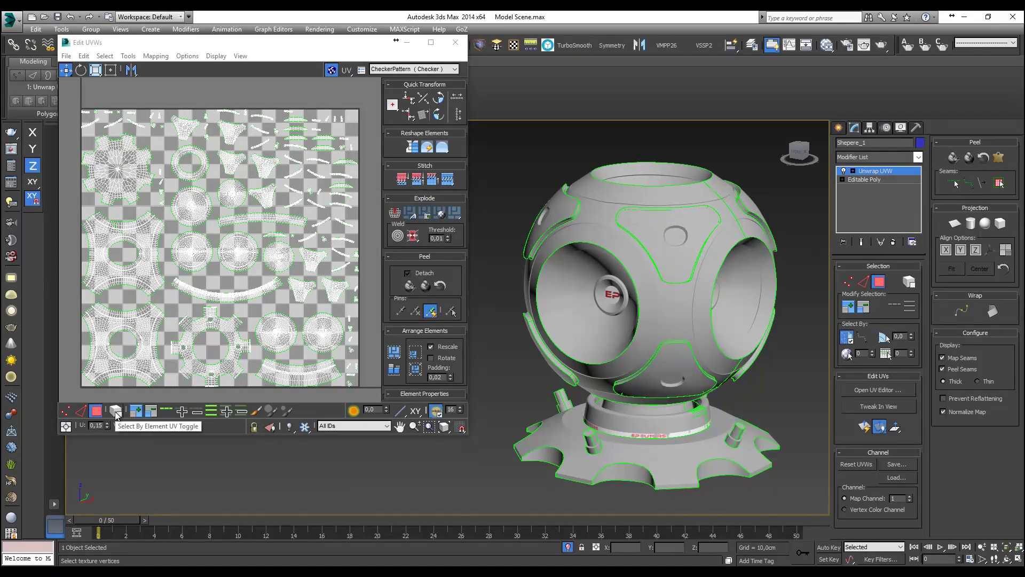
pyautogui.click(115, 411)
pyautogui.moveTo(68, 261); pyautogui.dragTo(109, 338)
pyautogui.moveTo(146, 305); pyautogui.dragTo(146, 306)
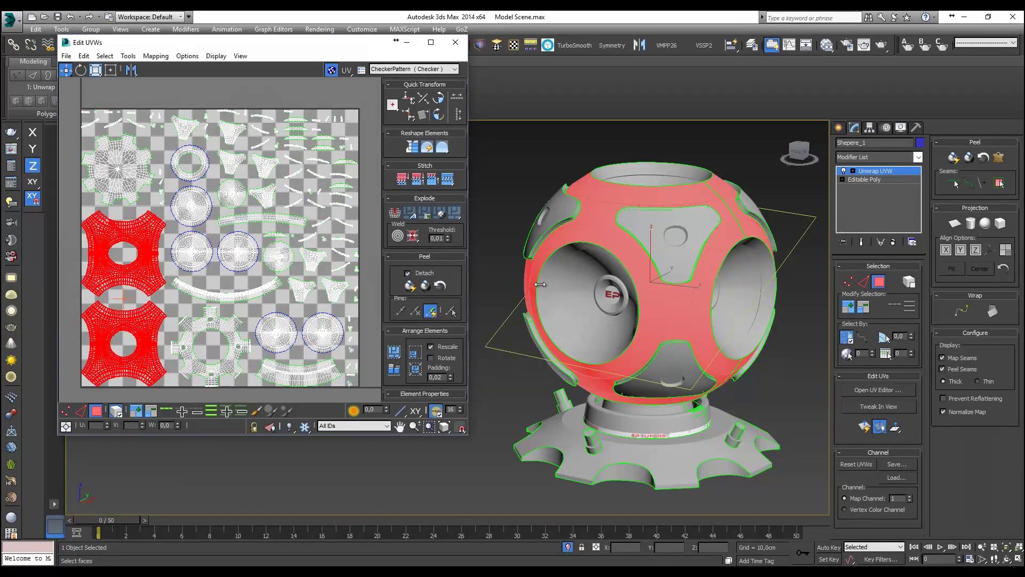
pyautogui.keyDown('alt'); pyautogui.moveTo(567, 291); pyautogui.dragTo(729, 273, button='middle'); pyautogui.keyUp('alt')
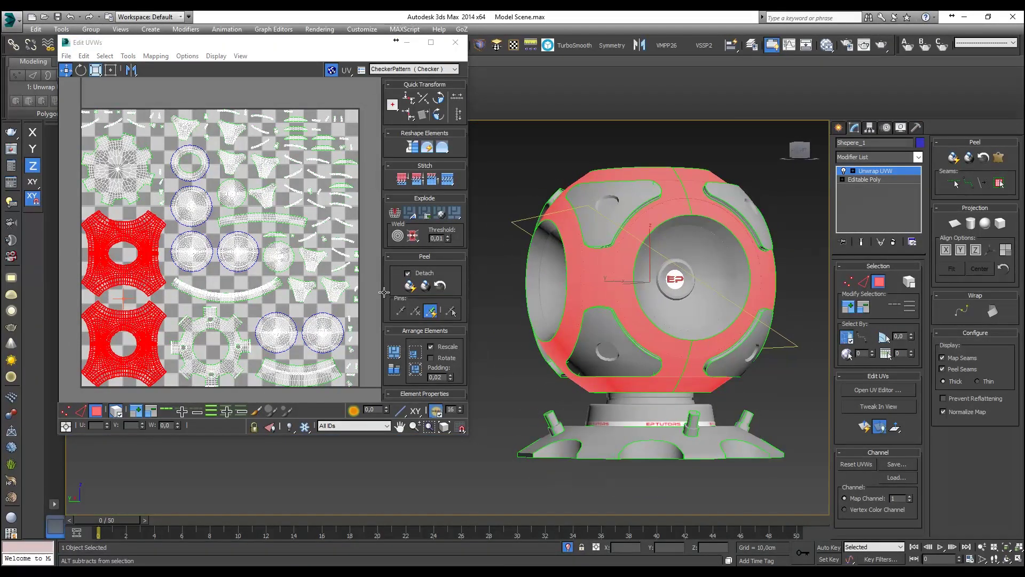
# Add and remove the curved strip shells in the UV selection to check which parts of the model they cover
pyautogui.keyDown('ctrl'); pyautogui.click(257, 279); pyautogui.keyUp('ctrl')
pyautogui.keyDown('ctrl'); pyautogui.click(275, 221); pyautogui.keyUp('ctrl')
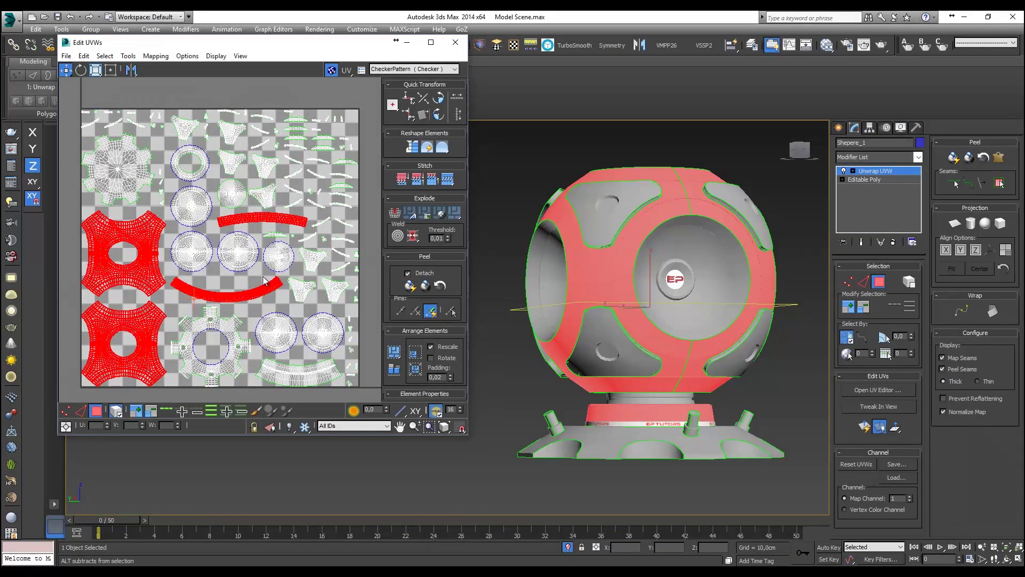
pyautogui.keyDown('alt'); pyautogui.click(261, 220); pyautogui.keyUp('alt')
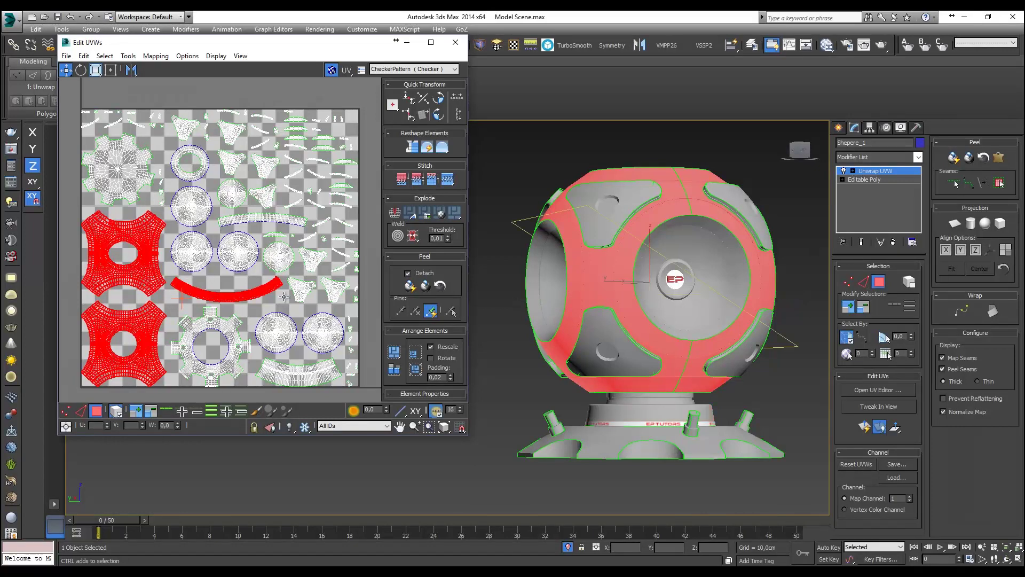
pyautogui.keyDown('alt'); pyautogui.click(279, 282); pyautogui.keyUp('alt')
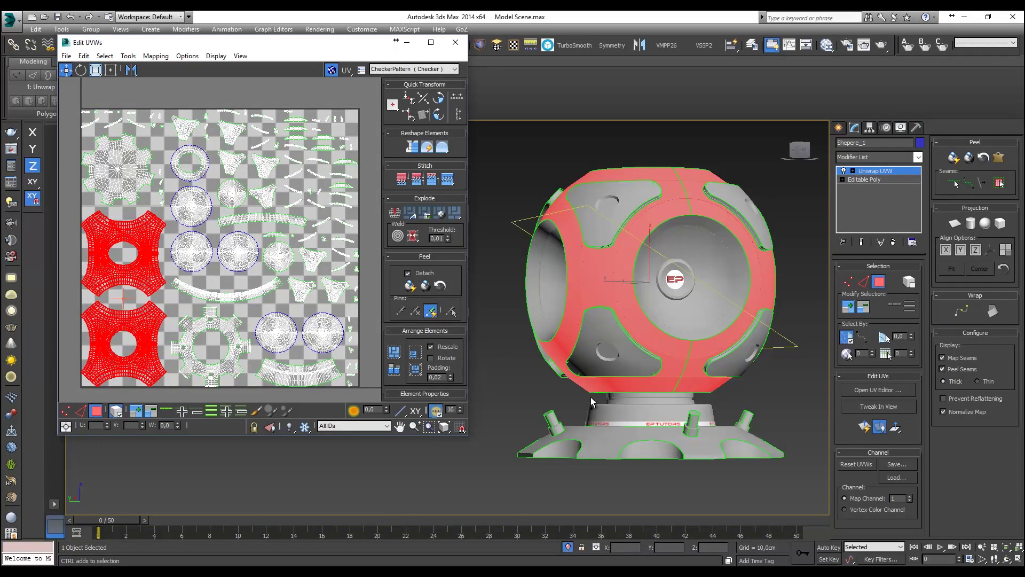
pyautogui.keyDown('ctrl'); pyautogui.click(297, 382); pyautogui.keyUp('ctrl')
pyautogui.keyDown('alt'); pyautogui.moveTo(587, 320); pyautogui.dragTo(804, 394, button='middle'); pyautogui.keyUp('alt')
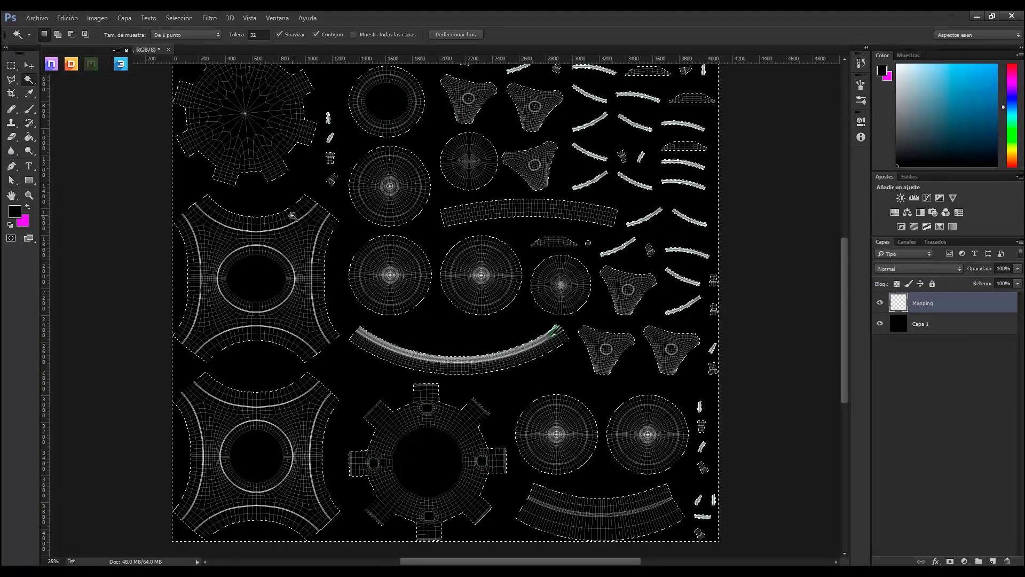
# Return to Photoshop and select the empty background around the UV shells on the Mapping layer with the Magic Wand
pyautogui.click(129, 189)
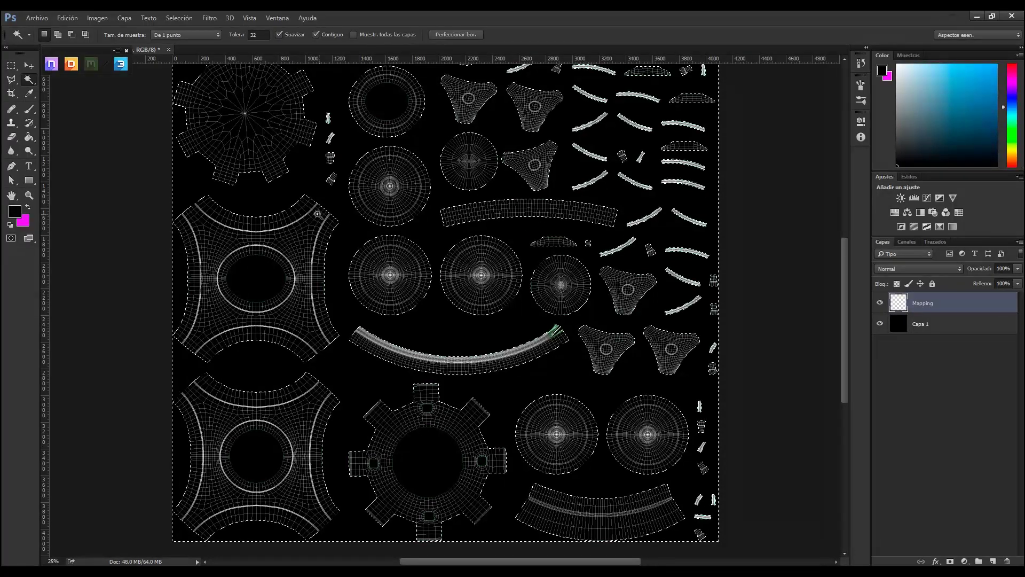
# Preview the current selection as a Quick Mask overlay and return to the standard selection view
pyautogui.press('q')
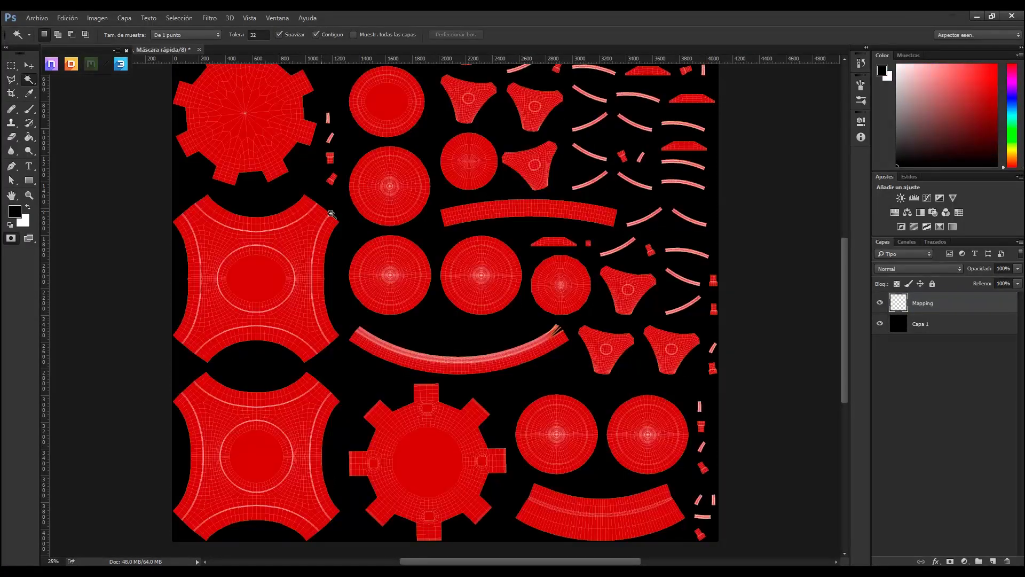
pyautogui.press('q')
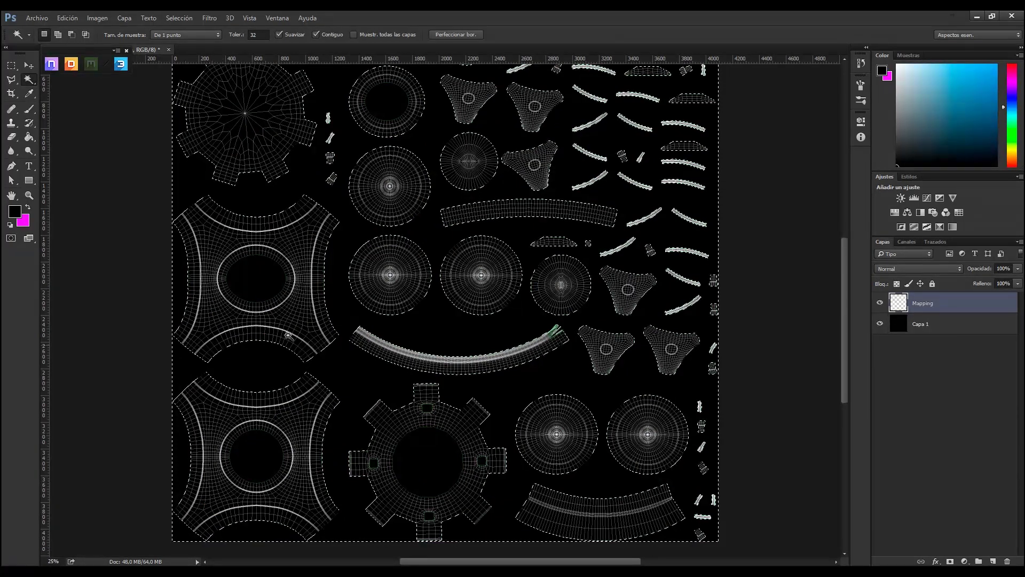
# Try to trace the upper large four-cornered piece with the Polygonal Lasso tool
pyautogui.click(11, 79)
pyautogui.click(137, 159)
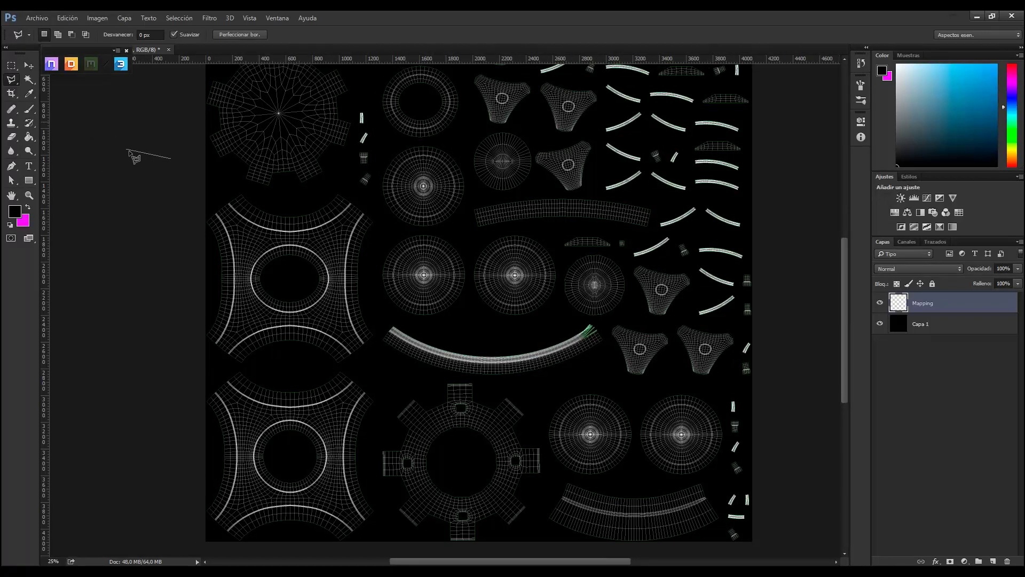
pyautogui.press('Escape')
pyautogui.click(155, 161)
pyautogui.press('Escape')
pyautogui.rightClick(314, 232)
pyautogui.click(343, 237)
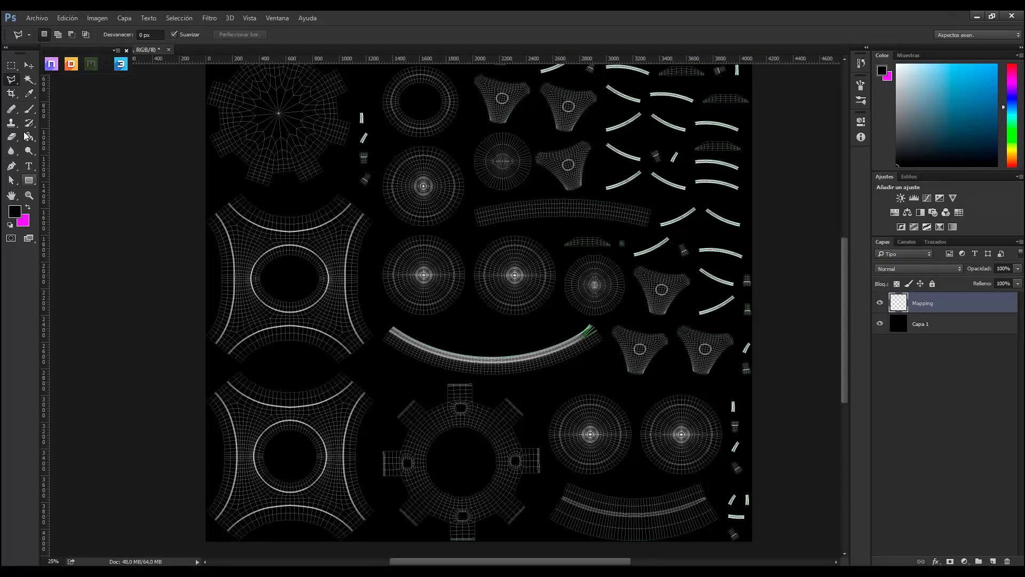
pyautogui.rightClick(12, 79)
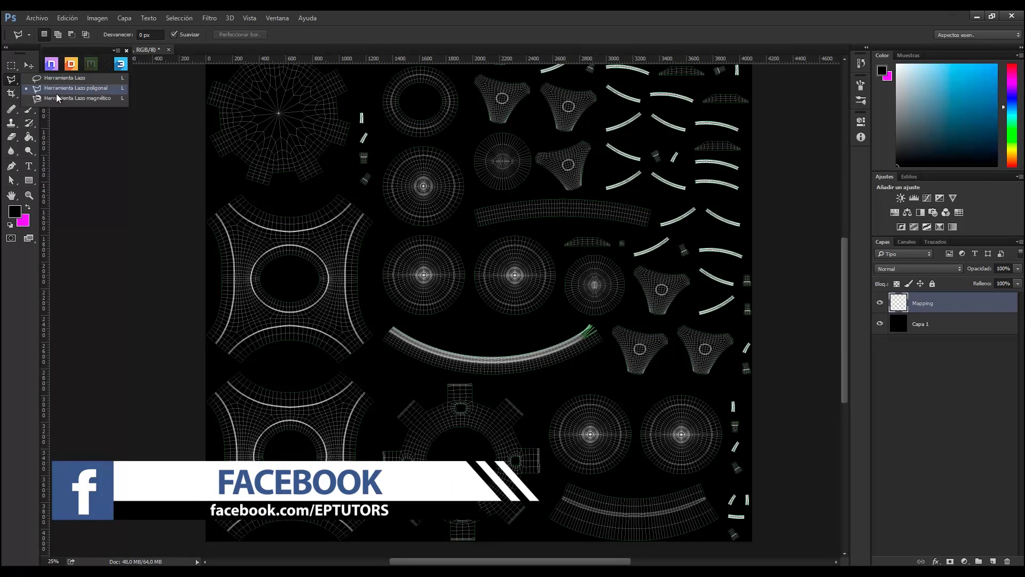
pyautogui.press('Escape')
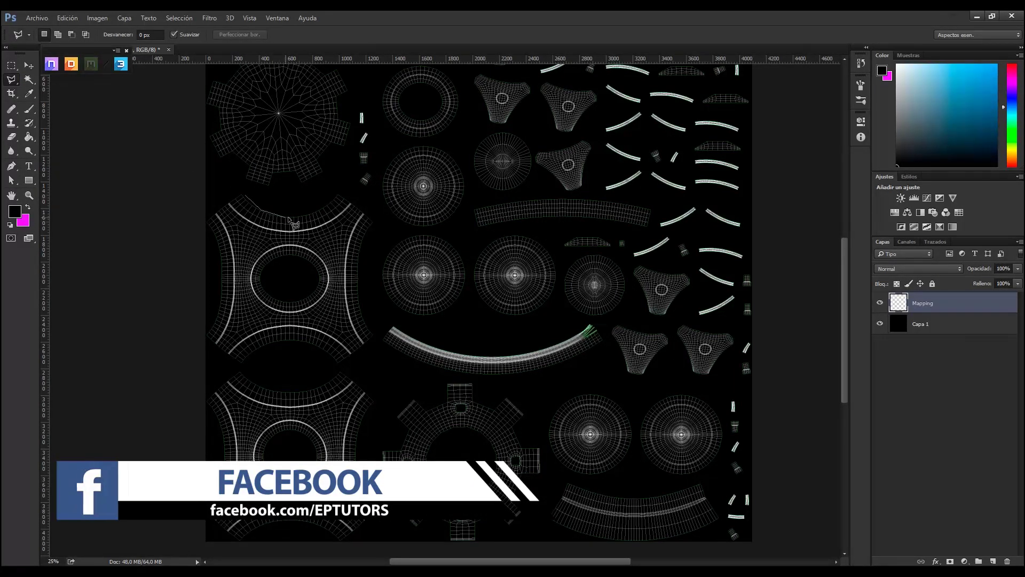
pyautogui.rightClick(87, 130)
pyautogui.click(81, 106)
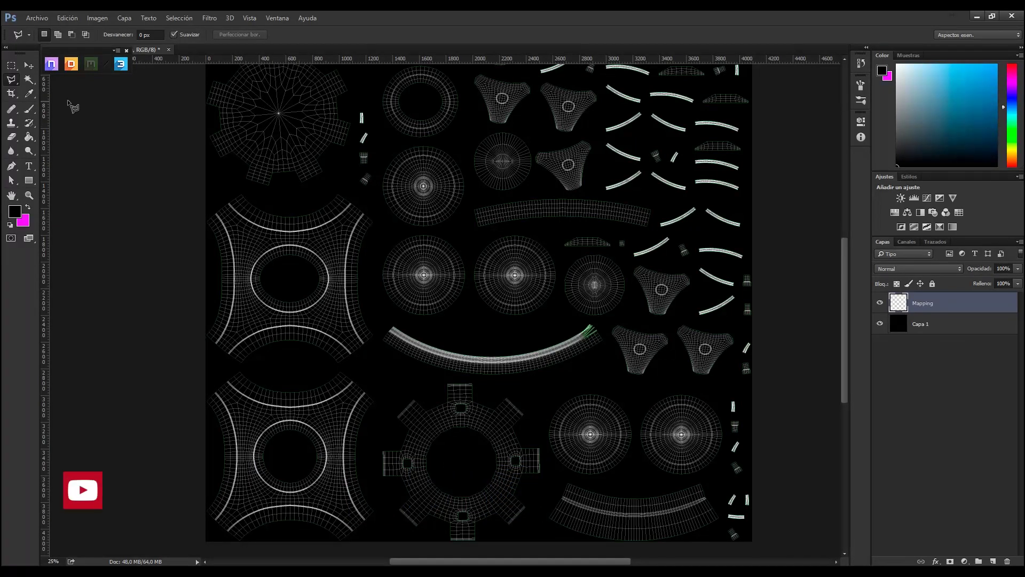
# Try to trace the same piece's upper edge with the Magnetic Lasso tool
pyautogui.rightClick(13, 80)
pyautogui.click(61, 101)
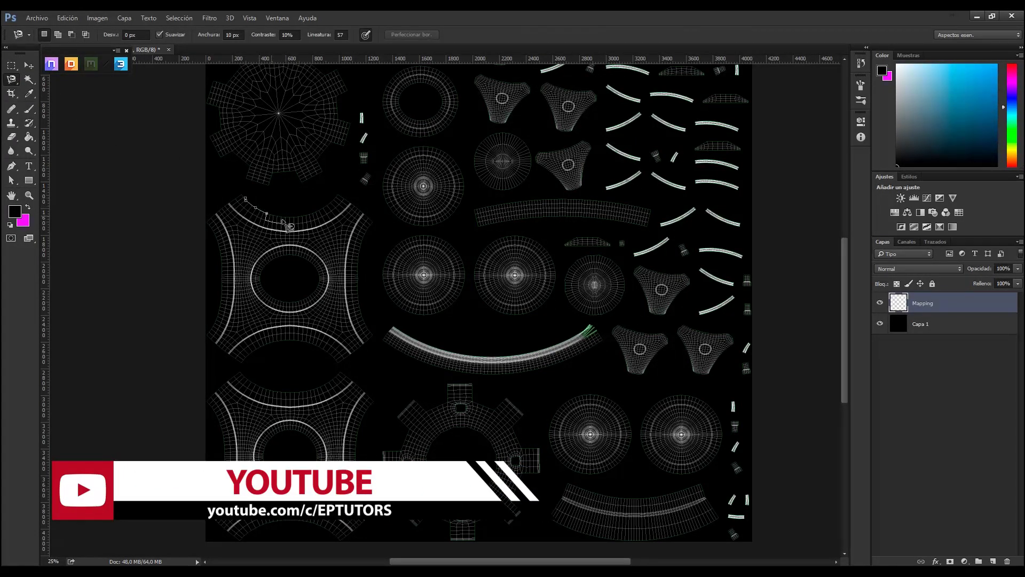
pyautogui.moveTo(300, 217); pyautogui.dragTo(340, 195)
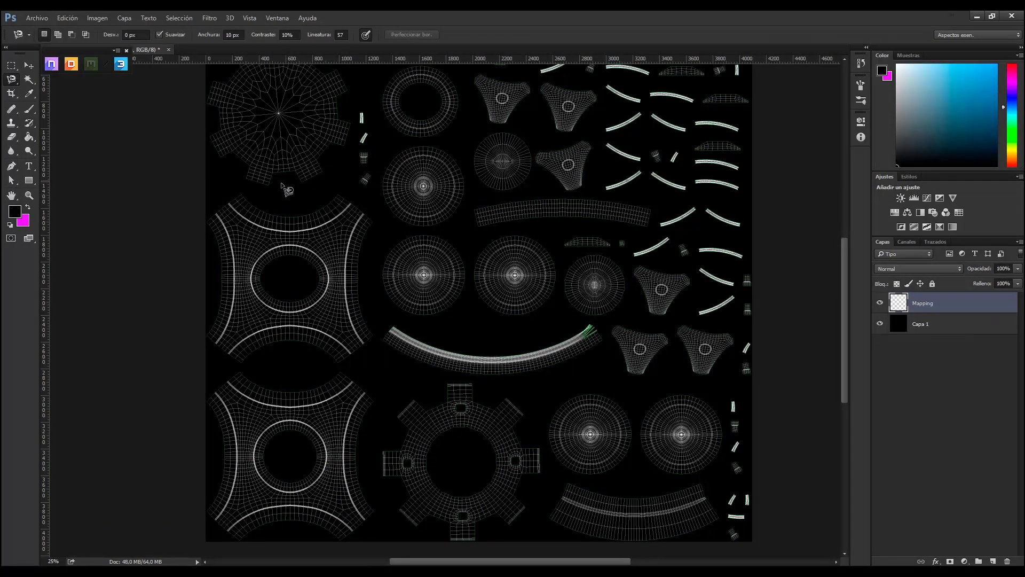
# Select the empty background around the UV pieces with the Magic Wand and enter Quick Mask mode
pyautogui.click(30, 79)
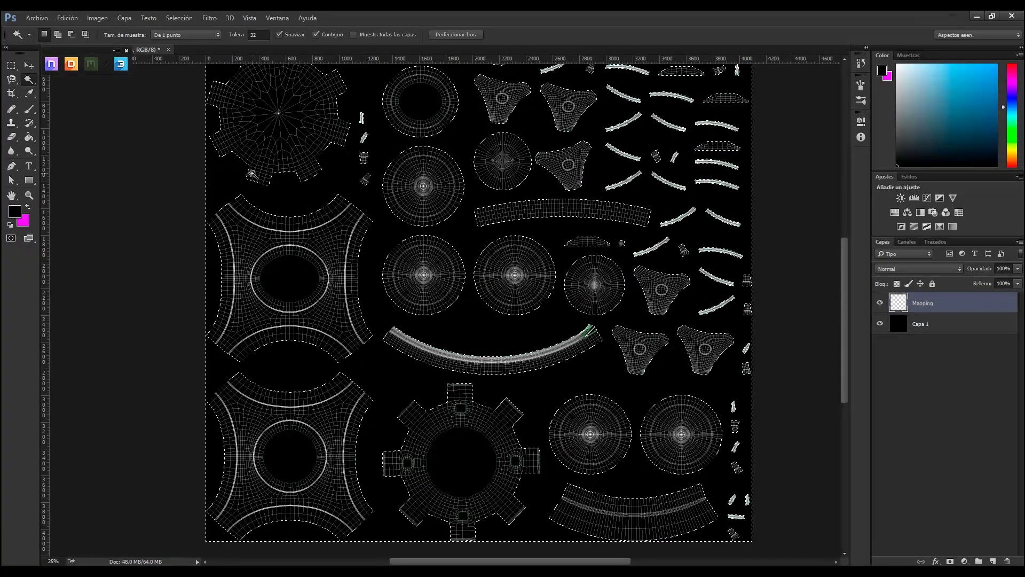
pyautogui.press('q')
pyautogui.scroll(3, 301, 180)
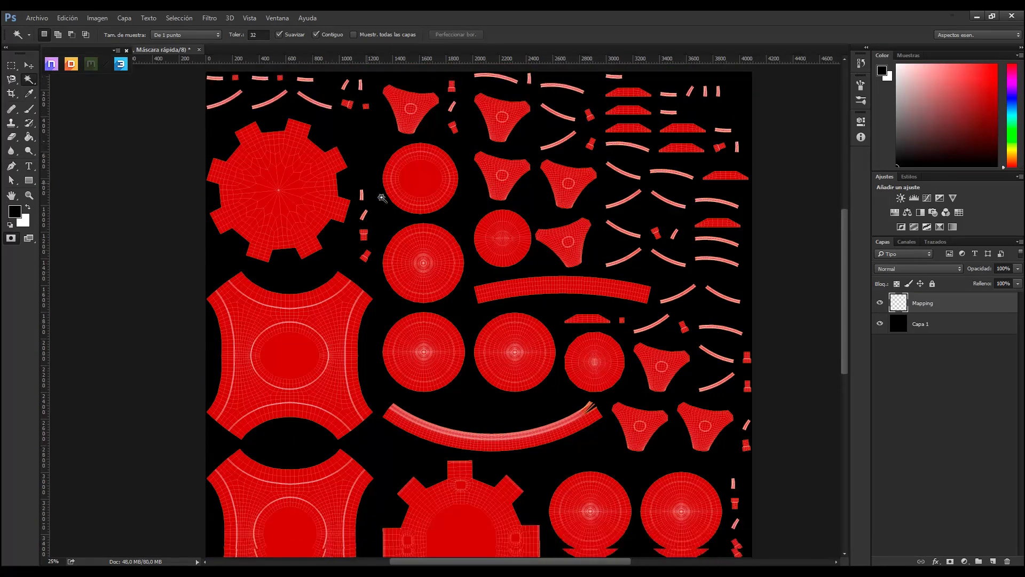
pyautogui.scroll(-4, 395, 200)
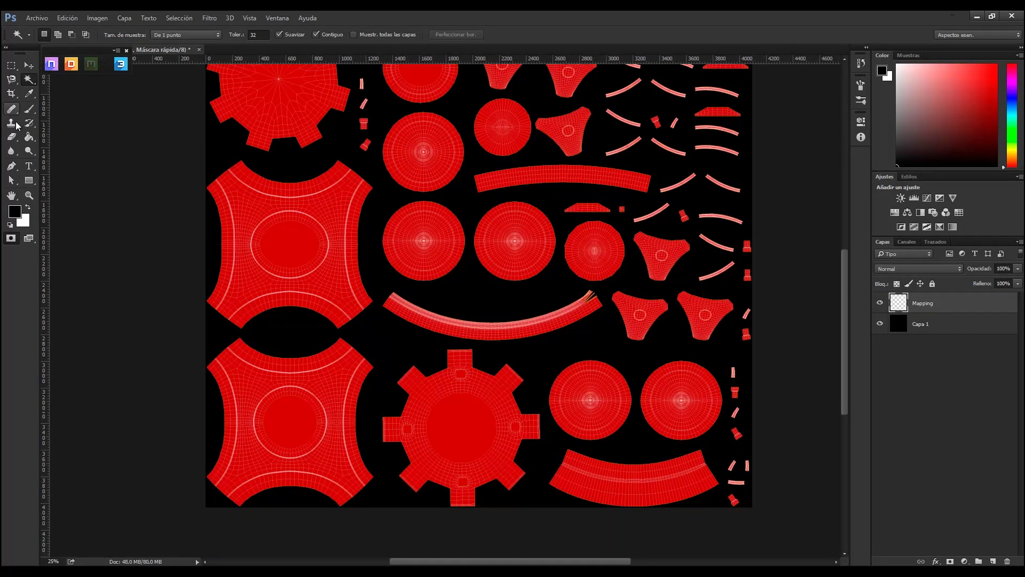
# Choose the Eraser tool and set its brush size to 442 px
pyautogui.click(13, 137)
pyautogui.rightClick(436, 226)
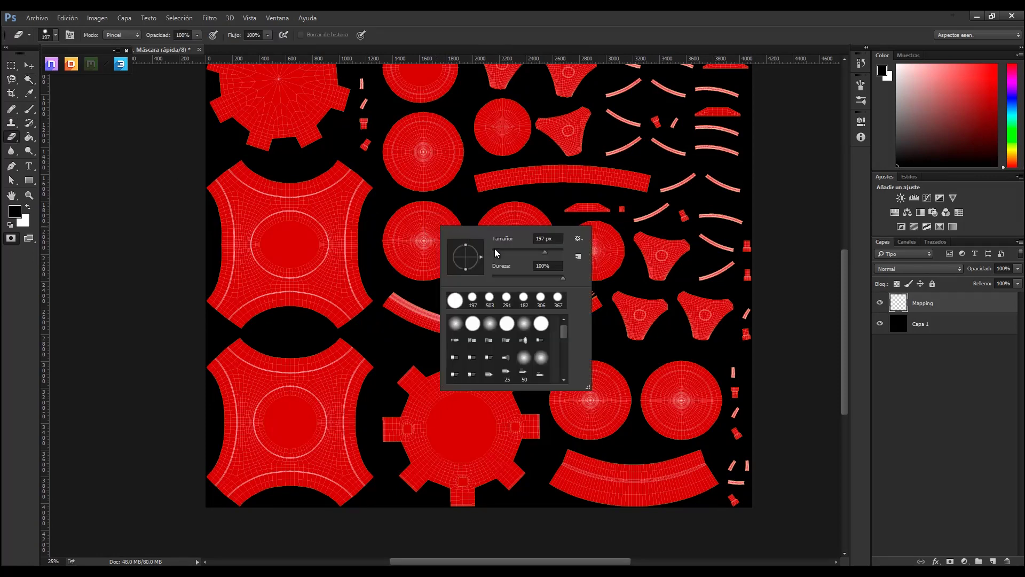
pyautogui.moveTo(549, 249); pyautogui.dragTo(553, 249)
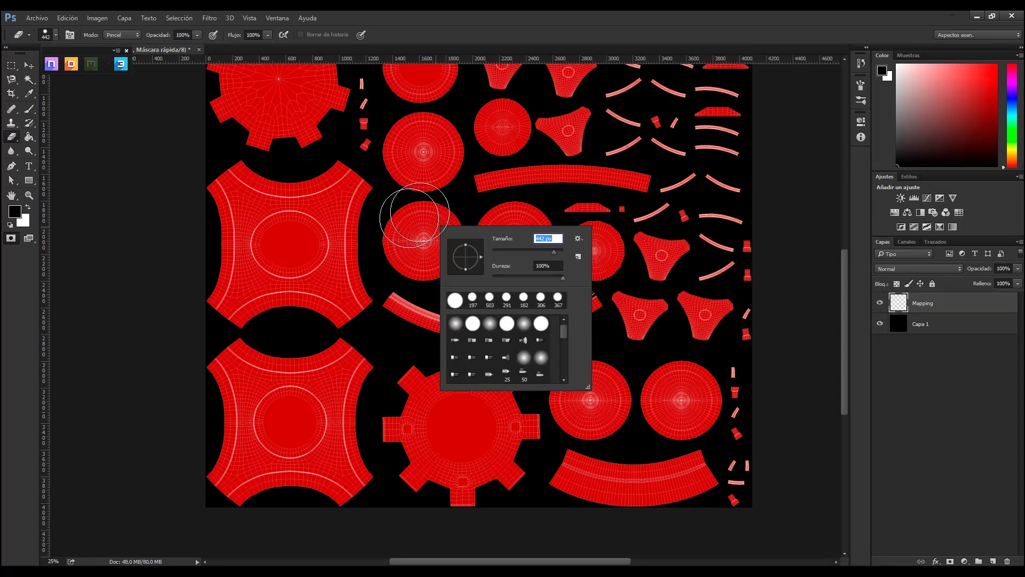
pyautogui.press('Return')
pyautogui.scroll(3, 495, 228)
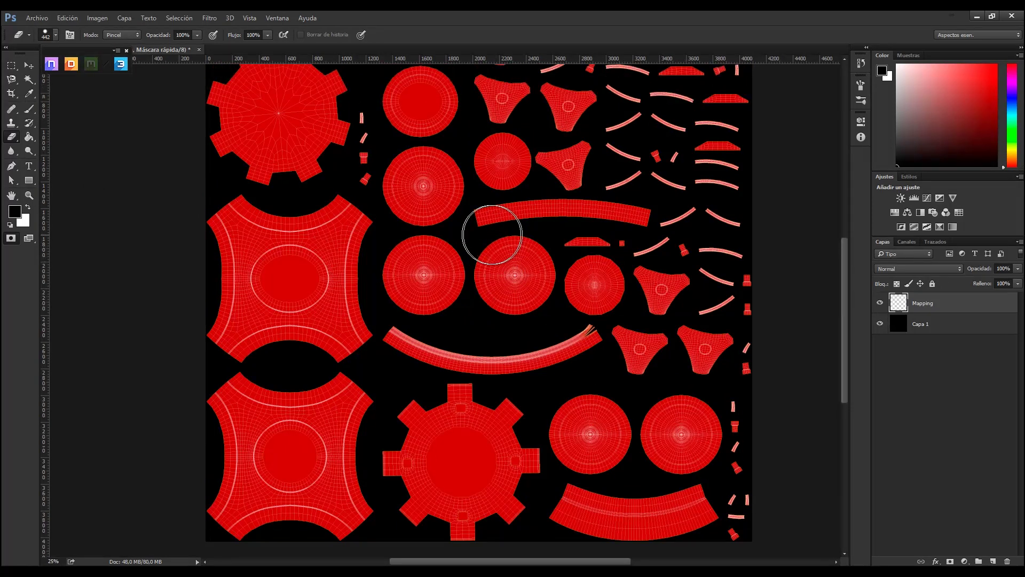
pyautogui.scroll(-3, 454, 253)
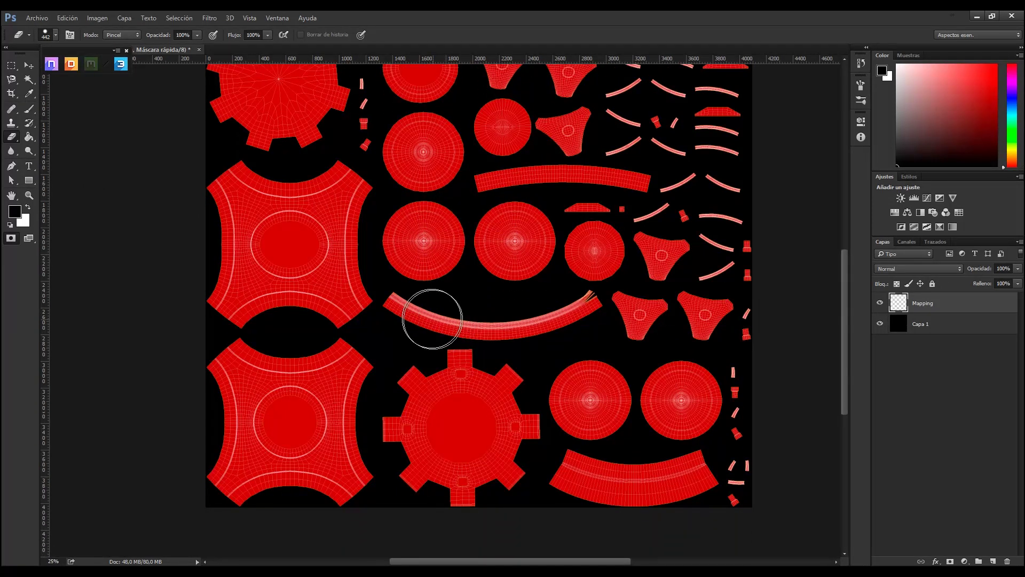
# Erase the mask from all pieces except the two large four-cornered ones and the lowest curved strip, and exit Quick Mask mode
pyautogui.moveTo(432, 230)
pyautogui.mouseDown()
pyautogui.moveTo(410, 256)
pyautogui.moveTo(429, 262)
pyautogui.moveTo(494, 234)
pyautogui.moveTo(537, 238)
pyautogui.moveTo(543, 254)
pyautogui.moveTo(520, 264)
pyautogui.moveTo(534, 232)
pyautogui.moveTo(604, 247)
pyautogui.moveTo(617, 227)
pyautogui.moveTo(537, 262)
pyautogui.moveTo(456, 272)
pyautogui.moveTo(405, 301)
pyautogui.moveTo(428, 302)
pyautogui.moveTo(422, 392)
pyautogui.moveTo(405, 438)
pyautogui.moveTo(440, 496)
pyautogui.moveTo(488, 481)
pyautogui.moveTo(518, 422)
pyautogui.moveTo(495, 479)
pyautogui.moveTo(492, 408)
pyautogui.moveTo(423, 395)
pyautogui.moveTo(437, 400)
pyautogui.moveTo(443, 422)
pyautogui.moveTo(522, 395)
pyautogui.moveTo(745, 409)
pyautogui.moveTo(661, 381)
pyautogui.moveTo(505, 399)
pyautogui.moveTo(770, 417)
pyautogui.moveTo(777, 457)
pyautogui.moveTo(766, 485)
pyautogui.moveTo(757, 465)
pyautogui.moveTo(756, 497)
pyautogui.moveTo(744, 348)
pyautogui.moveTo(709, 336)
pyautogui.moveTo(681, 296)
pyautogui.moveTo(508, 332)
pyautogui.moveTo(556, 293)
pyautogui.moveTo(739, 289)
pyautogui.moveTo(609, 232)
pyautogui.moveTo(728, 228)
pyautogui.moveTo(625, 252)
pyautogui.moveTo(633, 281)
pyautogui.moveTo(603, 298)
pyautogui.moveTo(576, 276)
pyautogui.moveTo(468, 280)
pyautogui.moveTo(437, 244)
pyautogui.moveTo(432, 262)
pyautogui.moveTo(403, 257)
pyautogui.moveTo(432, 269)
pyautogui.moveTo(425, 170)
pyautogui.moveTo(366, 217)
pyautogui.moveTo(251, 222)
pyautogui.moveTo(328, 149)
pyautogui.moveTo(266, 182)
pyautogui.moveTo(208, 179)
pyautogui.moveTo(229, 149)
pyautogui.moveTo(572, 126)
pyautogui.moveTo(730, 222)
pyautogui.moveTo(698, 359)
pyautogui.moveTo(634, 336)
pyautogui.moveTo(563, 199)
pyautogui.moveTo(453, 229)
pyautogui.moveTo(561, 298)
pyautogui.moveTo(582, 155)
pyautogui.moveTo(657, 247)
pyautogui.moveTo(587, 292)
pyautogui.mouseUp()
pyautogui.scroll(3, 623, 286)
pyautogui.scroll(1, 229, 149)
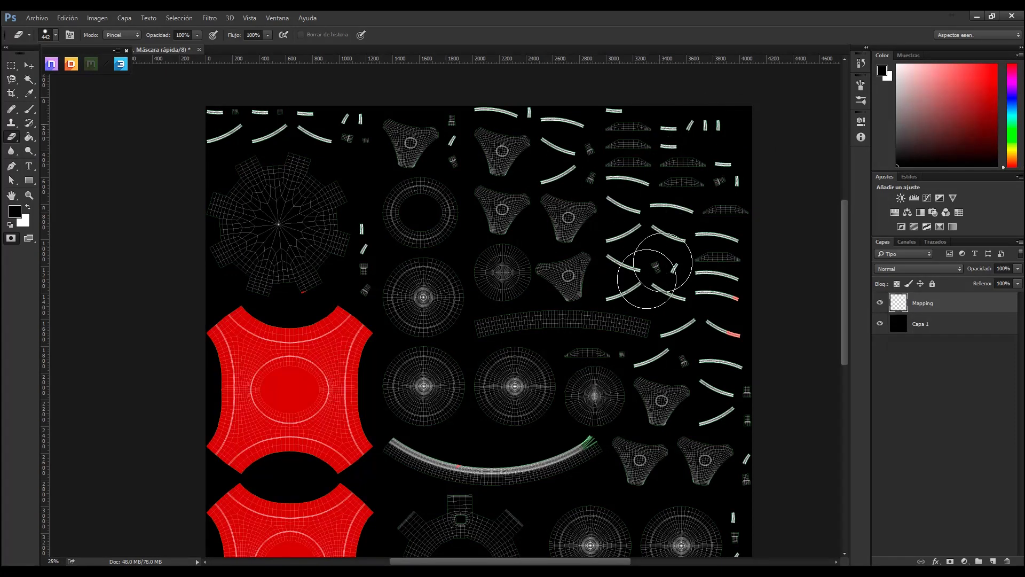
pyautogui.scroll(-1, 687, 297)
pyautogui.scroll(-1, 675, 320)
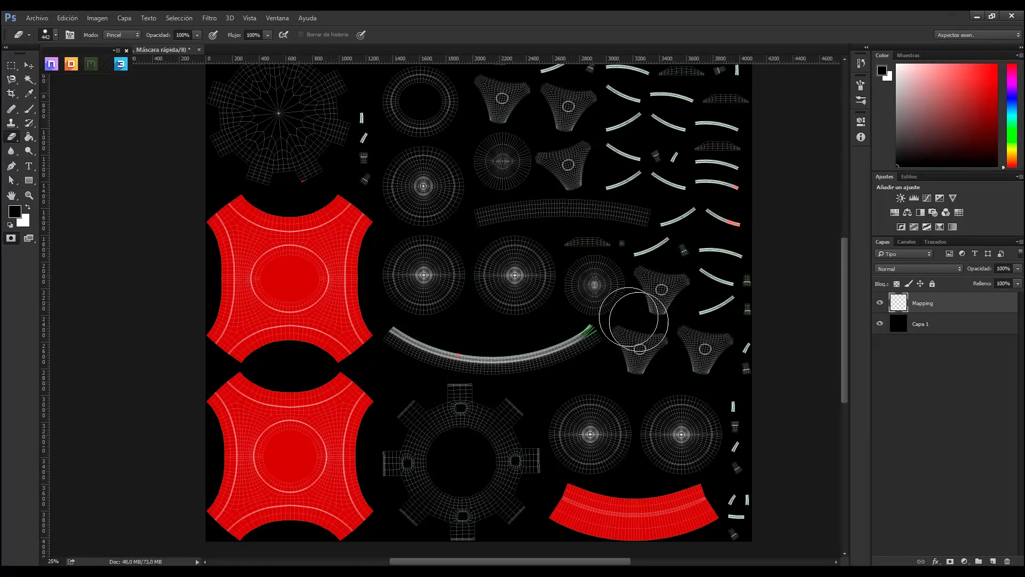
pyautogui.scroll(-1, 634, 314)
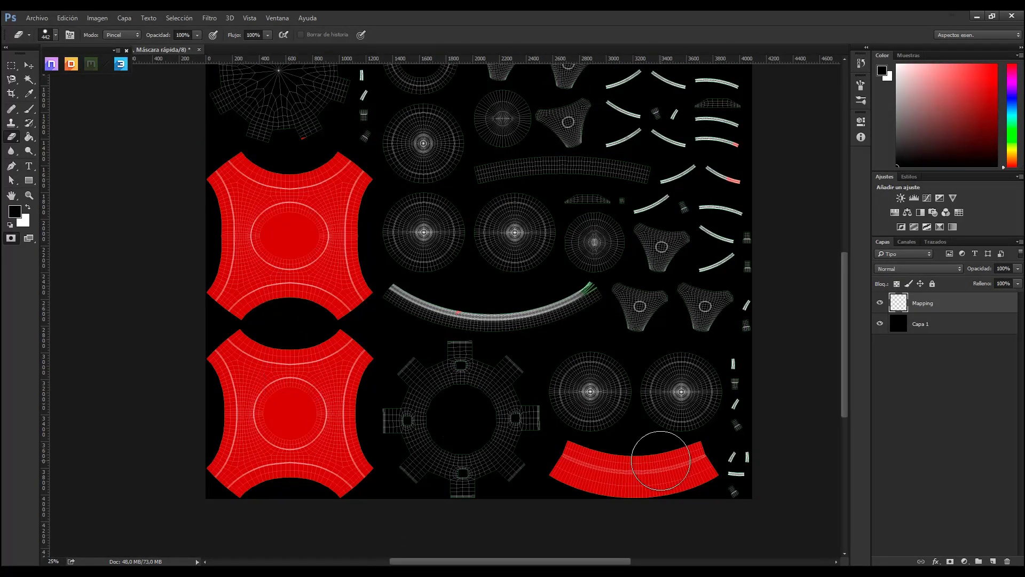
pyautogui.press('q')
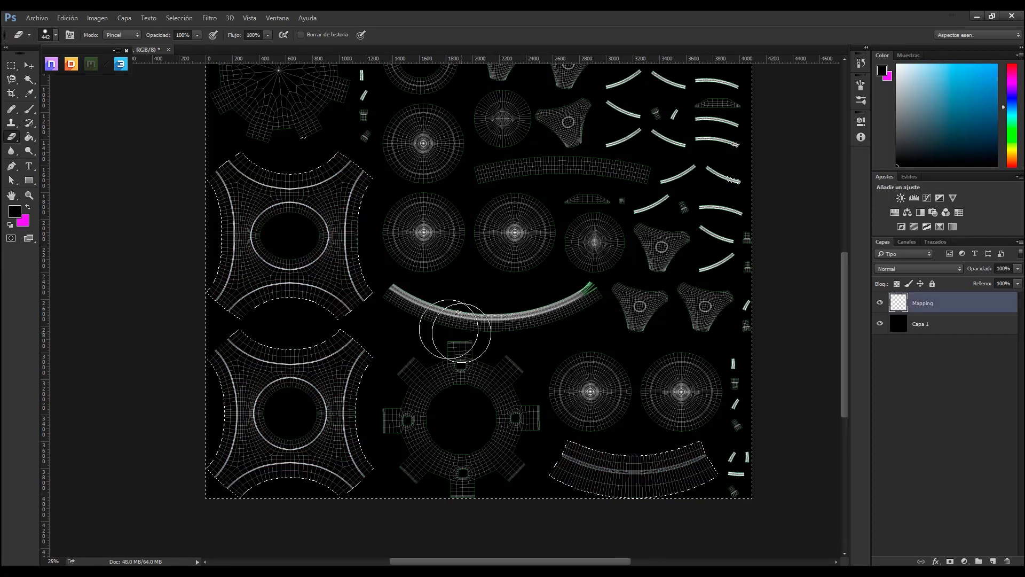
# Check the edited selection against the Quick Mask overlay across the UV layout
pyautogui.scroll(1, 446, 326)
pyautogui.press('q')
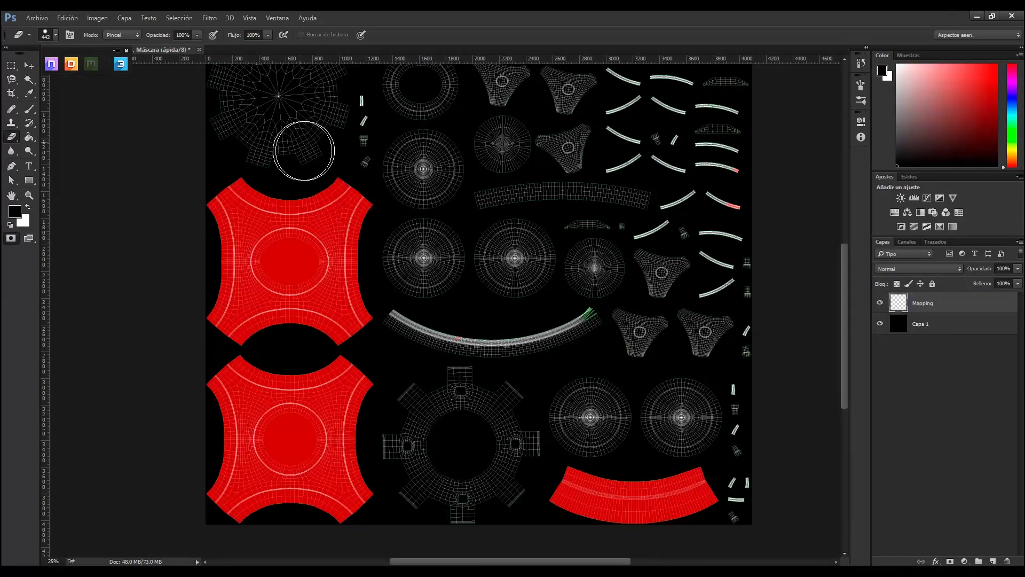
pyautogui.press('q')
pyautogui.scroll(1, 389, 273)
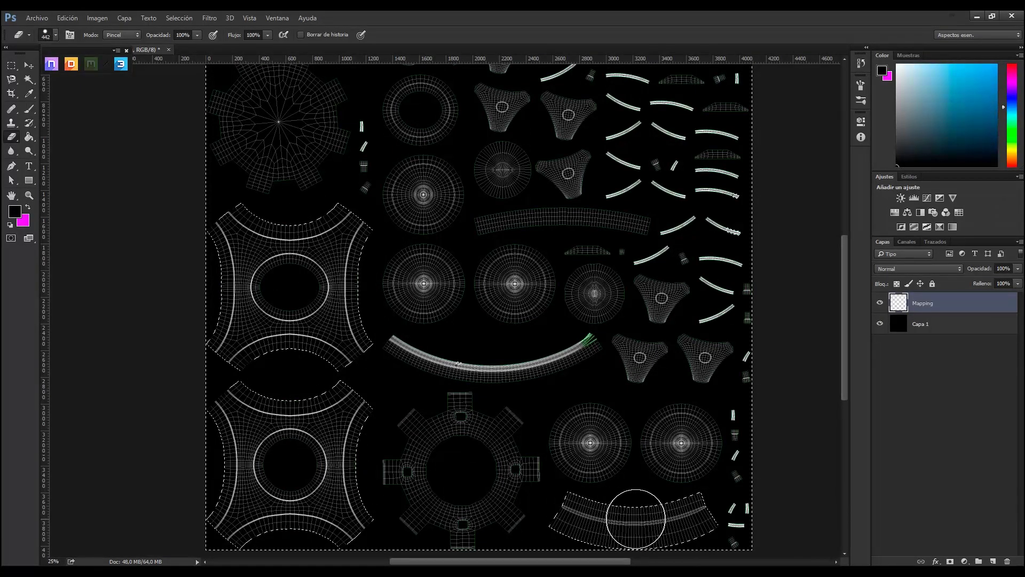
pyautogui.scroll(-1, 614, 507)
pyautogui.scroll(1, 638, 432)
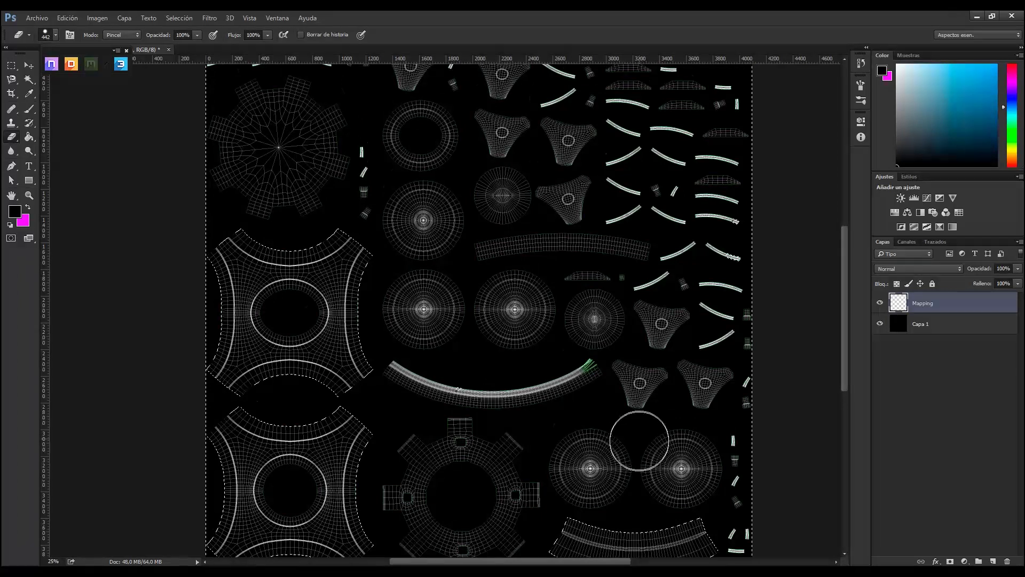
pyautogui.scroll(-1, 634, 442)
# Invert the selection so it covers the two four-cornered pieces and the lowest curved strip
pyautogui.click(29, 79)
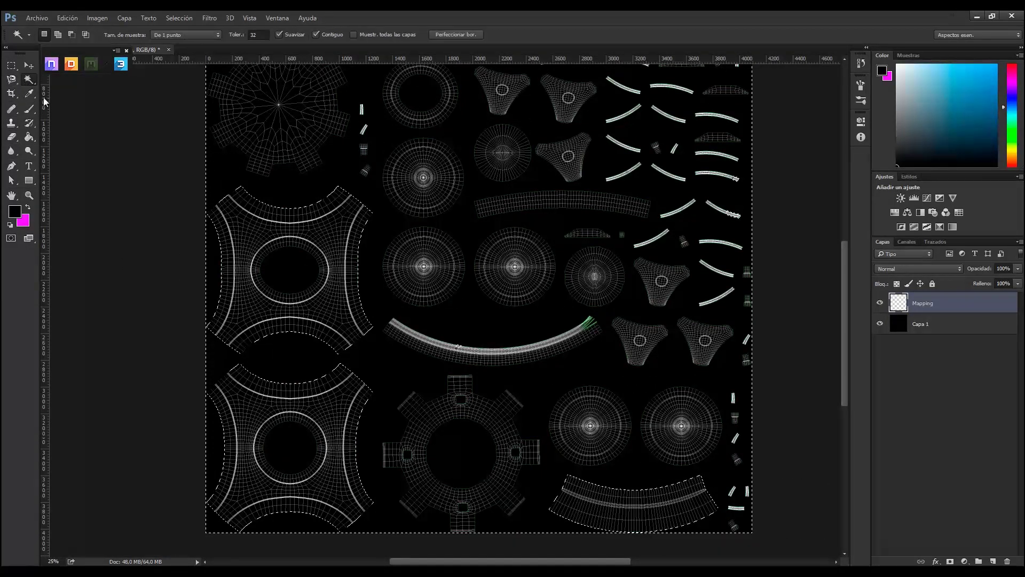
pyautogui.rightClick(475, 232)
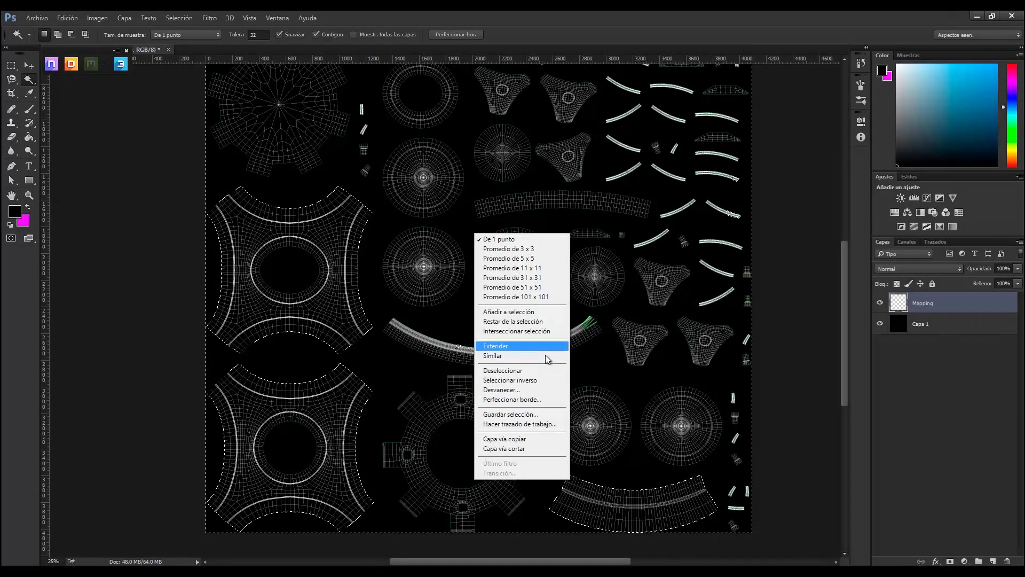
pyautogui.click(537, 380)
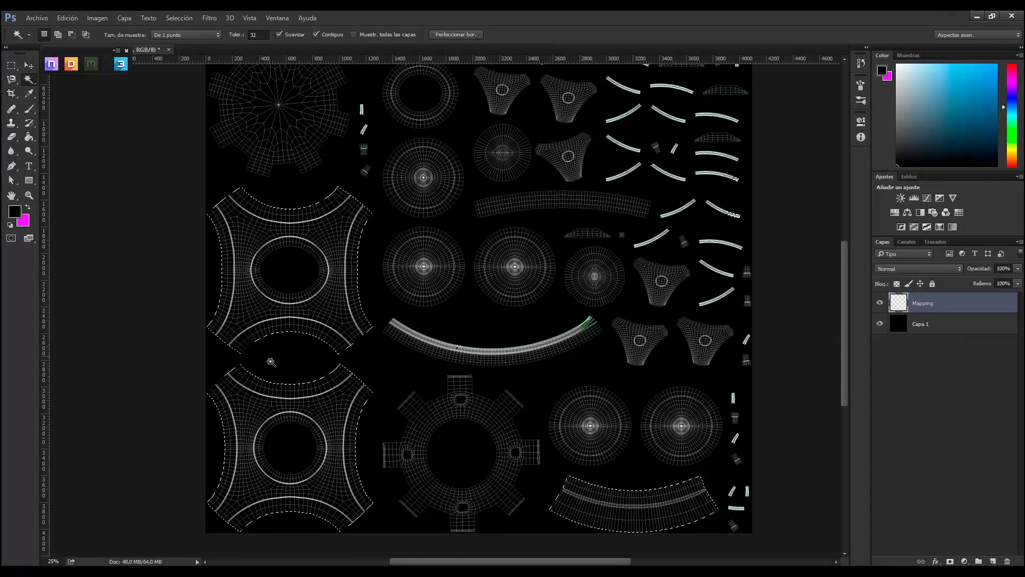
# Create a new layer above Mapping, name it Red and give it the red colour label
pyautogui.scroll(-1, 272, 362)
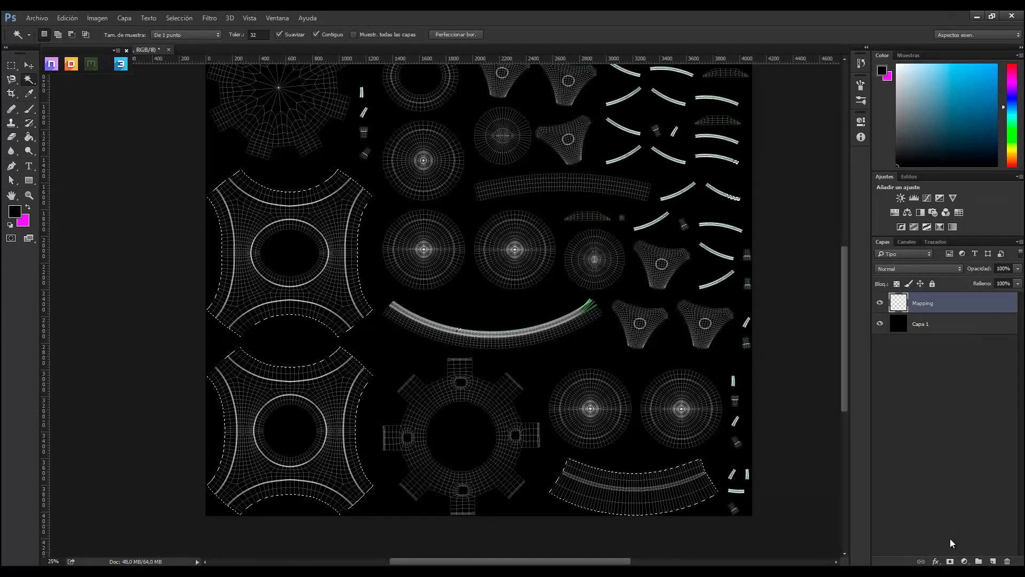
pyautogui.click(993, 561)
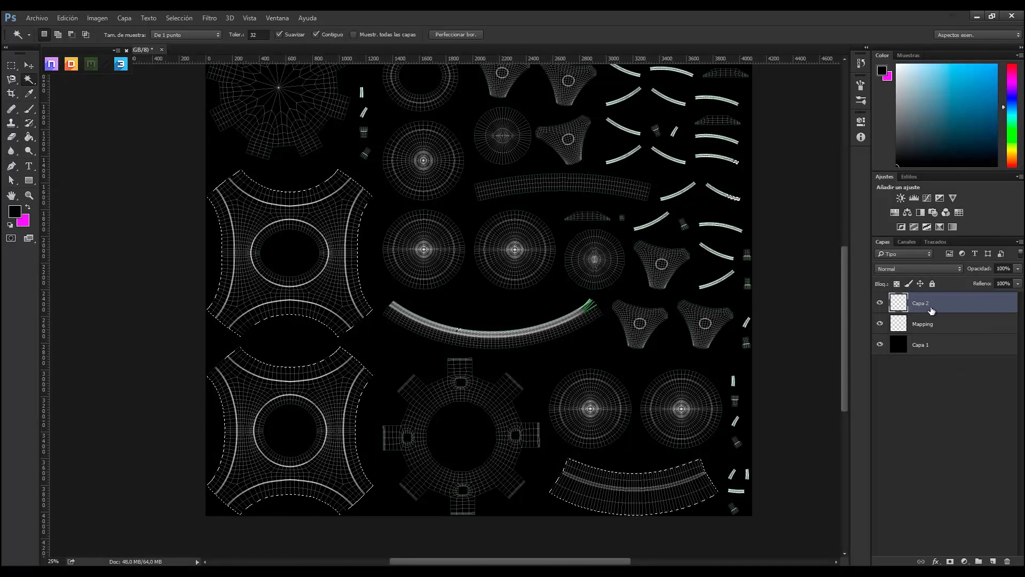
pyautogui.write('Red')
pyautogui.press('Return')
pyautogui.rightClick(881, 306)
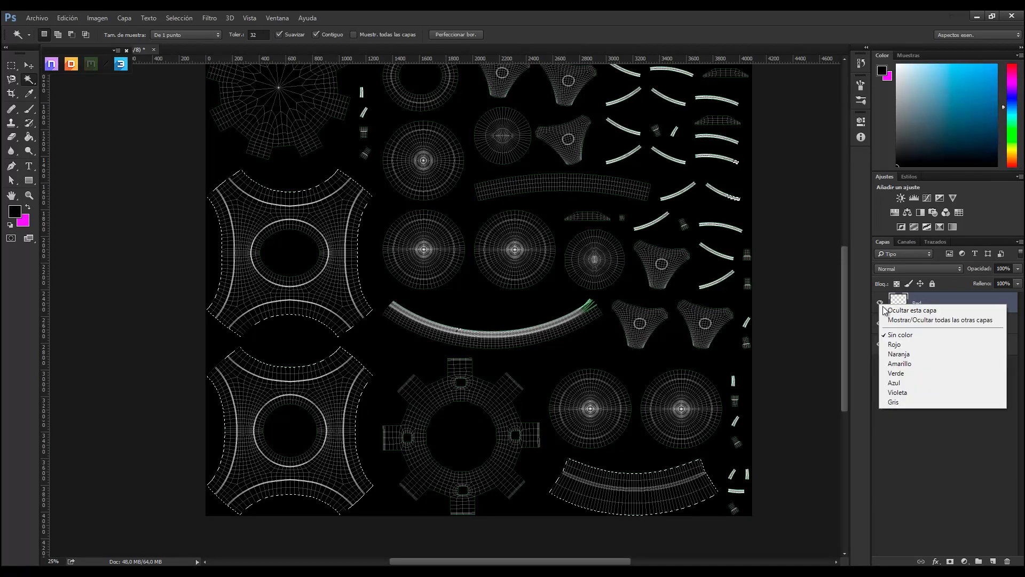
pyautogui.click(907, 351)
pyautogui.click(945, 305)
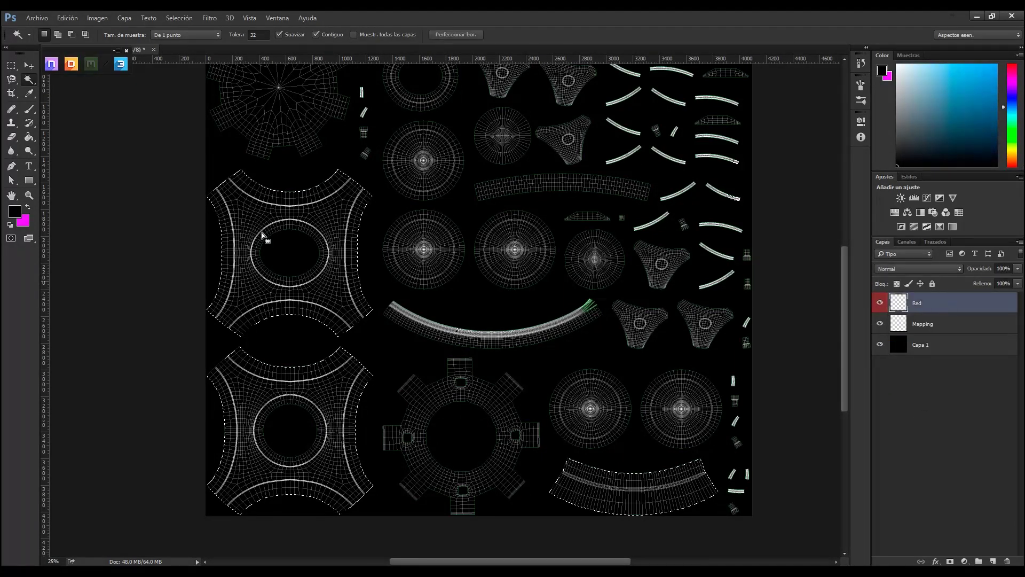
# Swap the foreground and background colours and set the foreground colour to pure red, ff0000
pyautogui.click(28, 205)
pyautogui.click(14, 211)
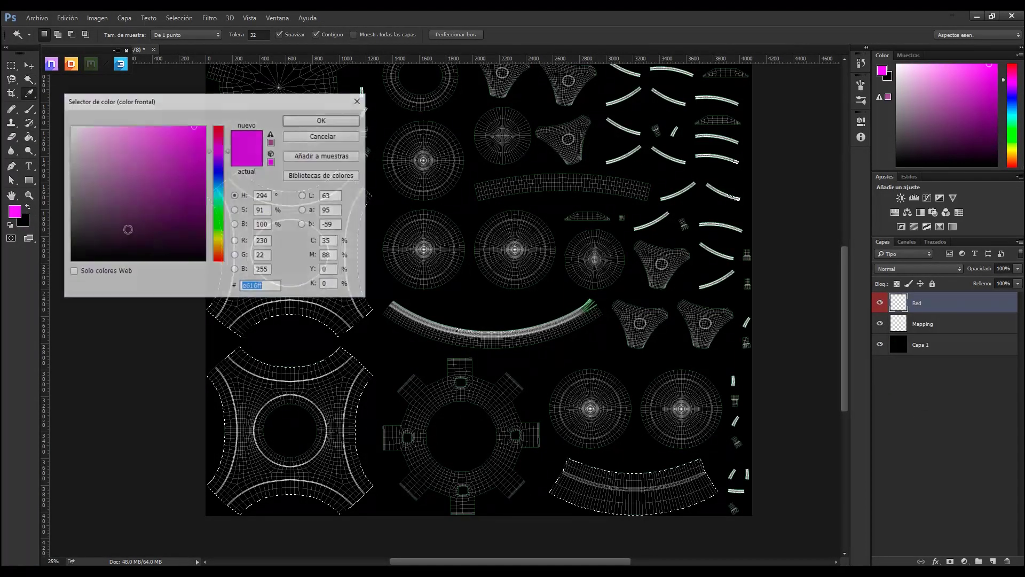
pyautogui.click(242, 286)
pyautogui.moveTo(212, 150); pyautogui.dragTo(218, 126)
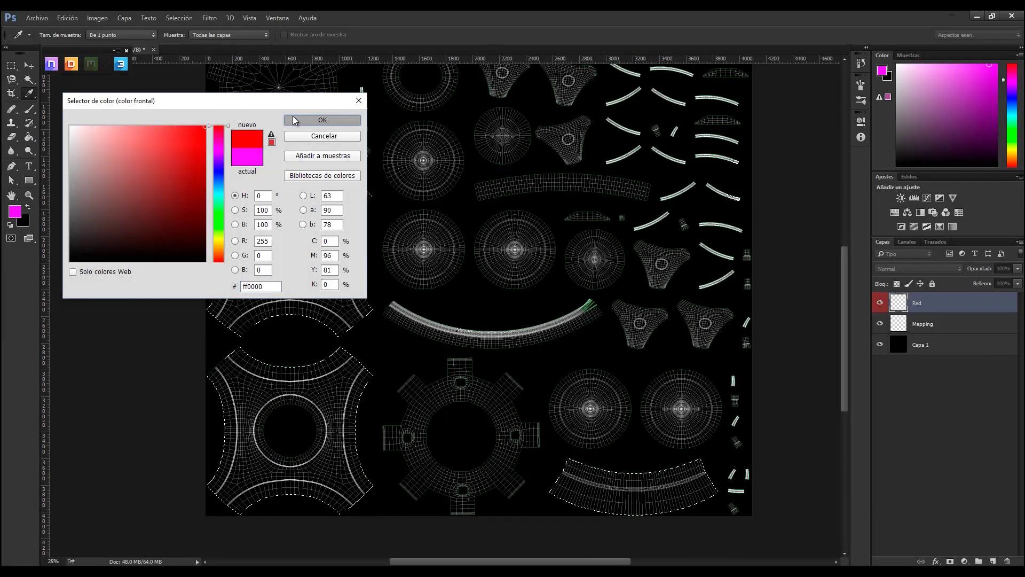
pyautogui.click(323, 120)
# Fill the selected pieces with red on the Red layer using the Paint Bucket, and deselect
pyautogui.press('w')
pyautogui.press('g')
pyautogui.click(256, 239)
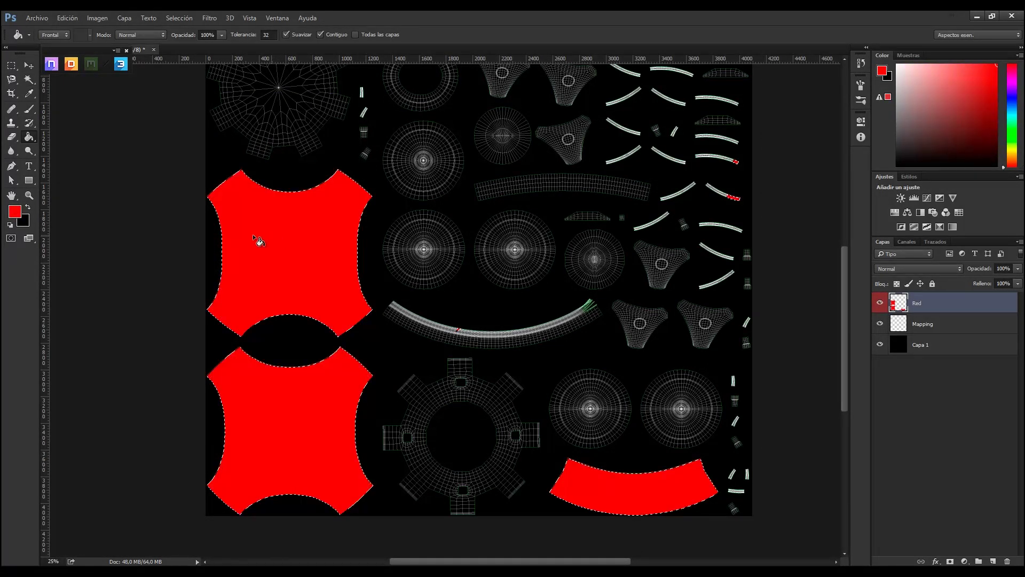
pyautogui.click(29, 80)
pyautogui.click(122, 145)
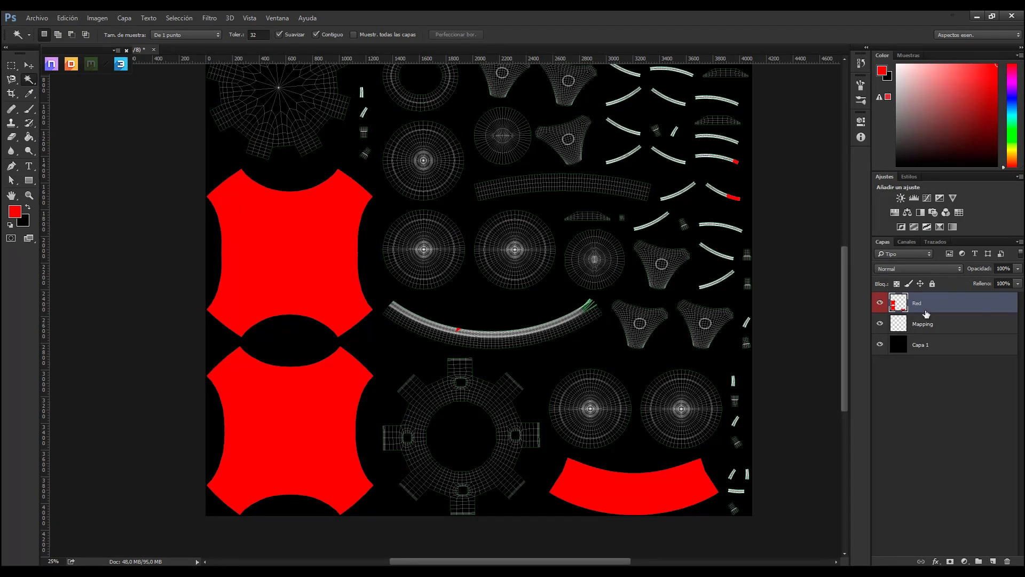
# Hide the Red layer and select the central circles of both four-cornered pieces on the Mapping layer with the Magic Wand
pyautogui.click(917, 327)
pyautogui.click(881, 303)
pyautogui.click(291, 249)
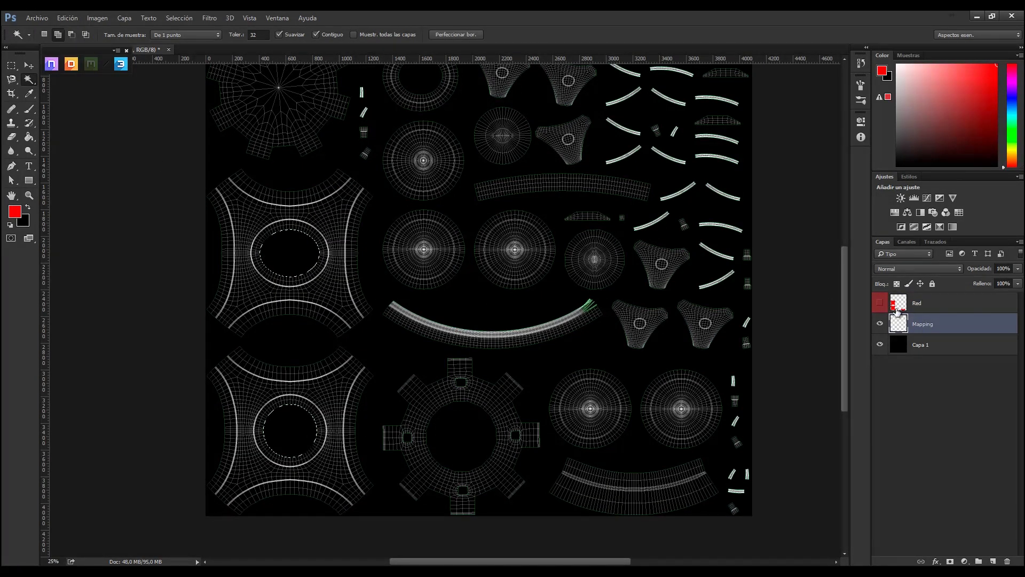
# Show the Red layer, erase the selected central circles from both four-cornered red pieces, and deselect
pyautogui.click(912, 305)
pyautogui.click(881, 303)
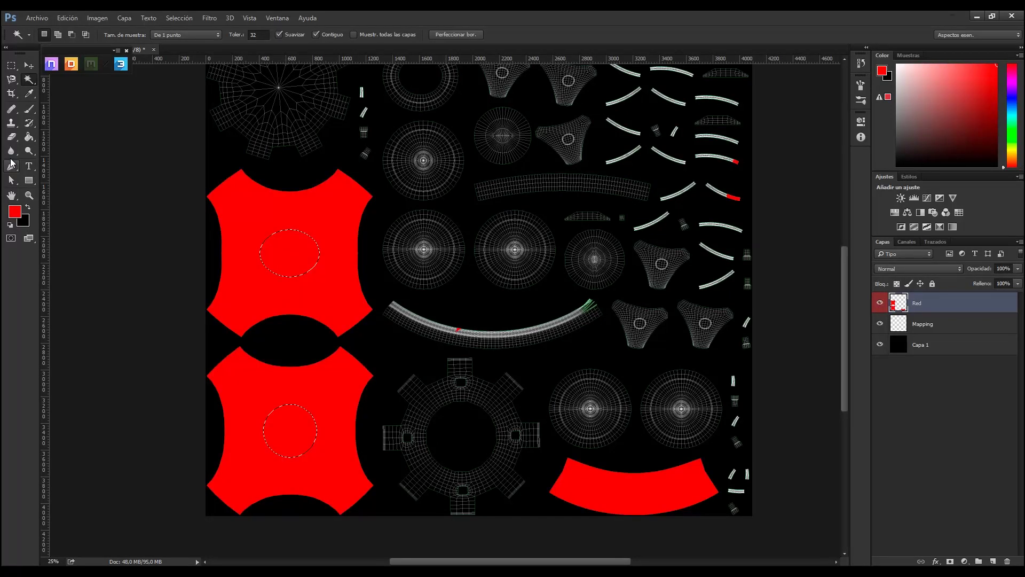
pyautogui.click(12, 137)
pyautogui.click(290, 253)
pyautogui.click(290, 431)
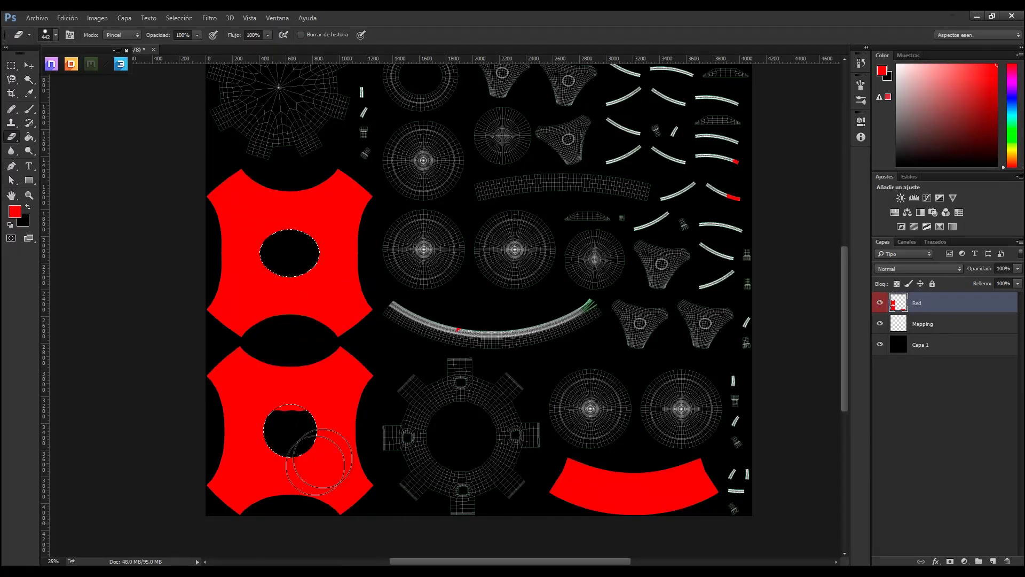
pyautogui.click(28, 80)
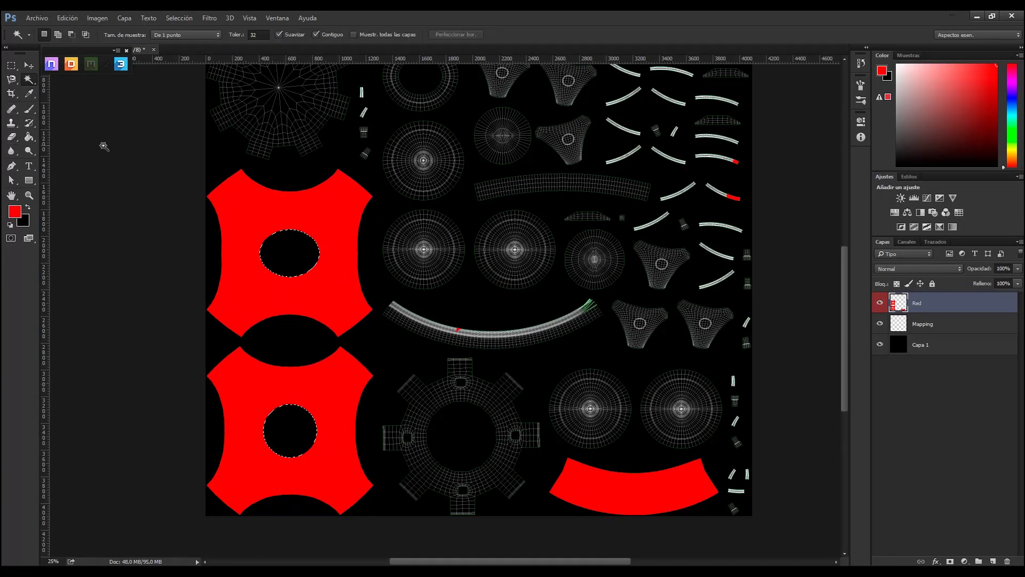
pyautogui.scroll(2, 108, 147)
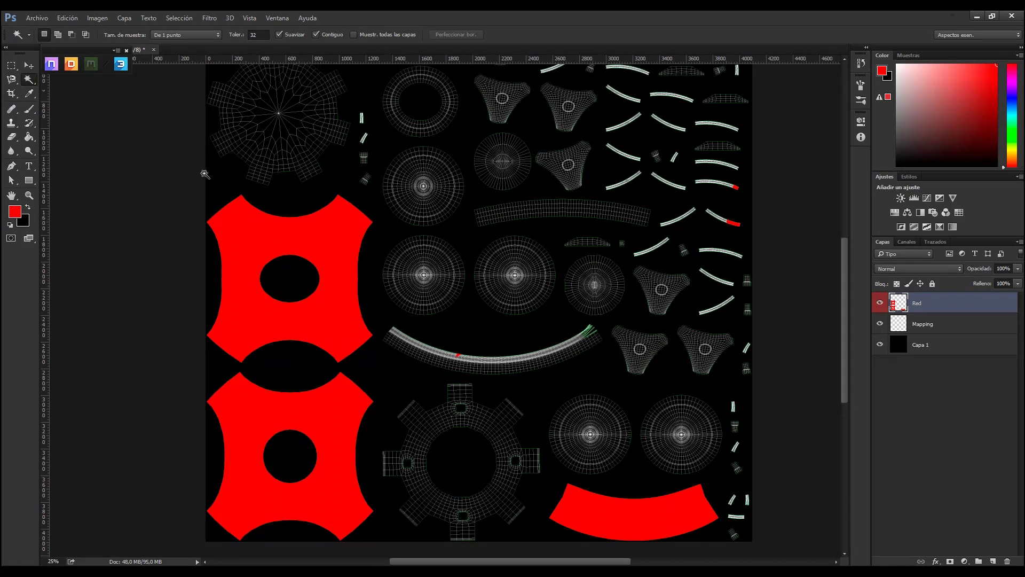
pyautogui.scroll(1, 44, 181)
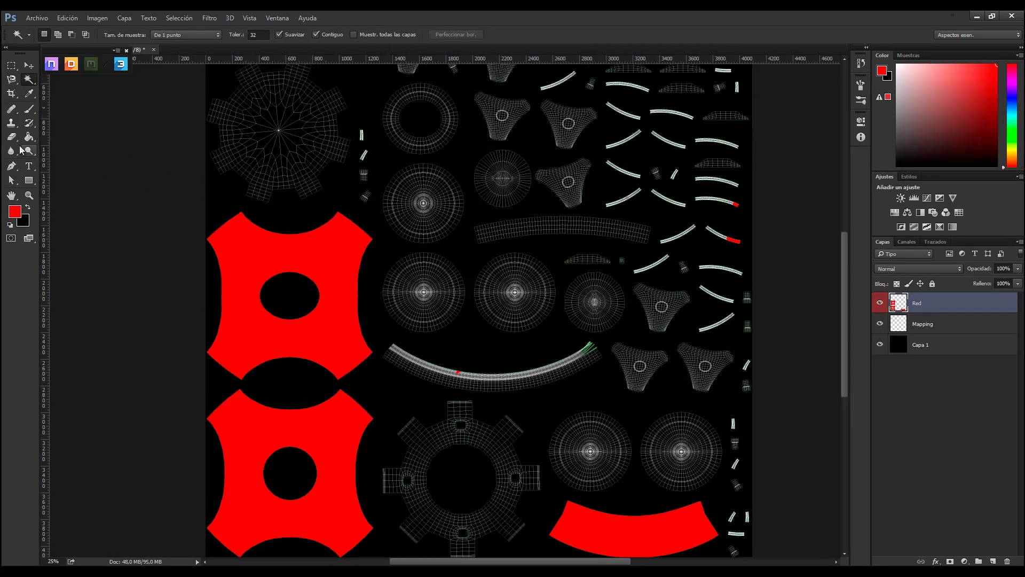
# Erase the stray red spots from the long curved band and the thin strips on the Red layer
pyautogui.click(11, 137)
pyautogui.moveTo(502, 366); pyautogui.dragTo(472, 365)
pyautogui.moveTo(737, 179)
pyautogui.mouseDown()
pyautogui.moveTo(731, 120)
pyautogui.moveTo(731, 203)
pyautogui.mouseUp()
pyautogui.scroll(4, 751, 190)
pyautogui.scroll(-8, 750, 237)
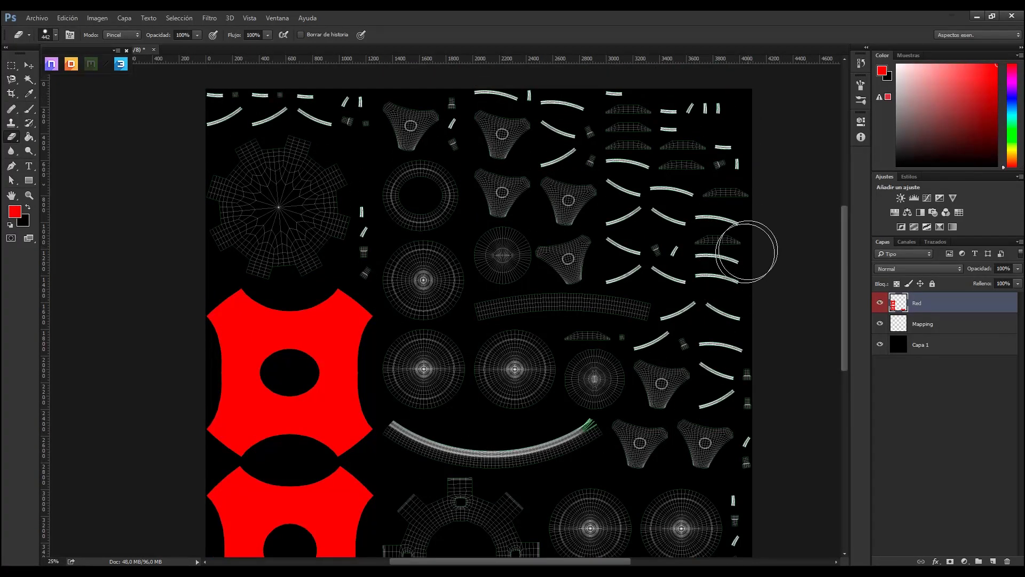
pyautogui.click(28, 81)
pyautogui.scroll(2, 528, 309)
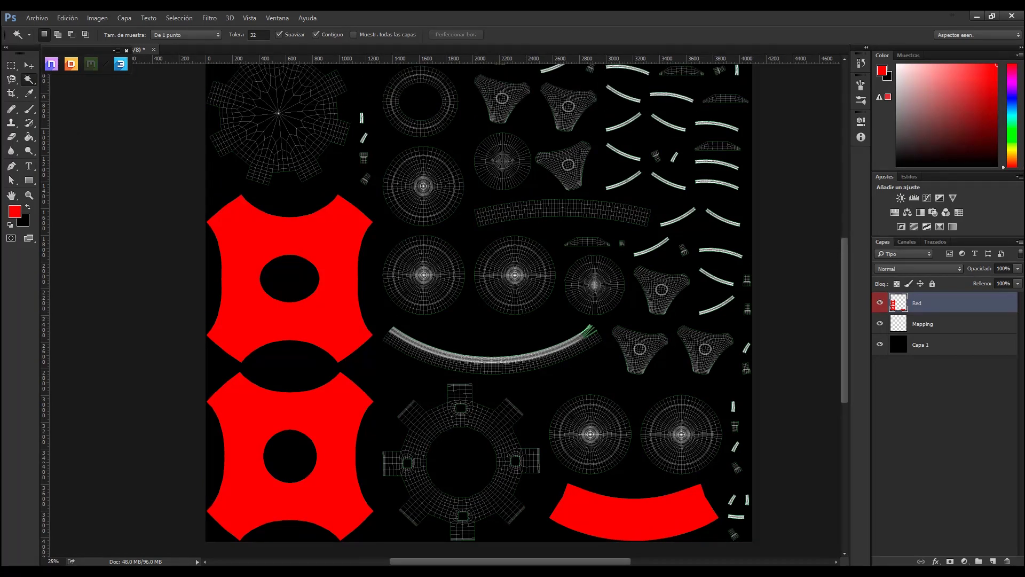
# Switch to 3ds Max and select the three adjacent large round UV shells and the smaller round one beside them
pyautogui.click(977, 16)
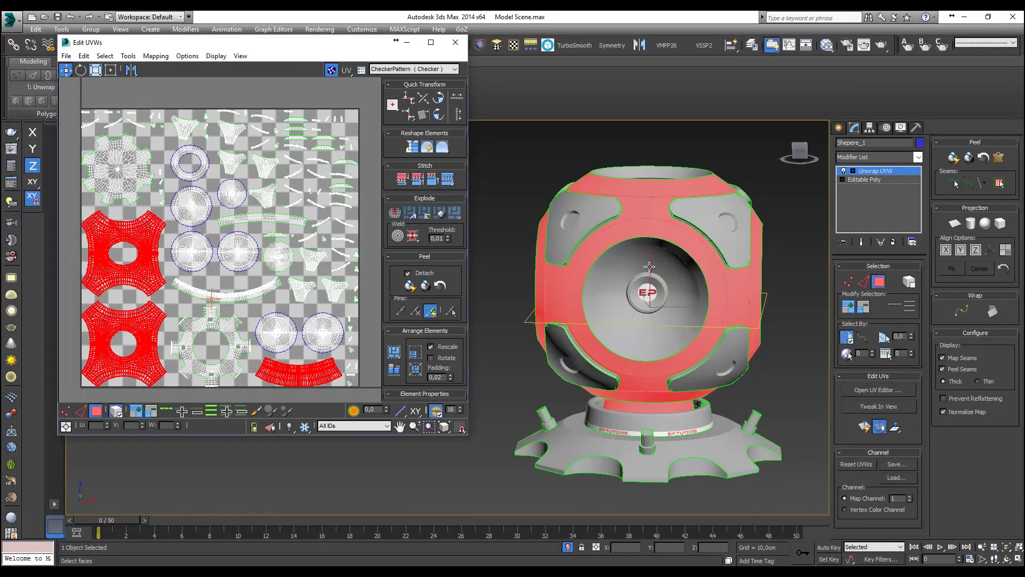
pyautogui.keyDown('alt'); pyautogui.moveTo(676, 284); pyautogui.dragTo(615, 279, button='middle'); pyautogui.keyUp('alt')
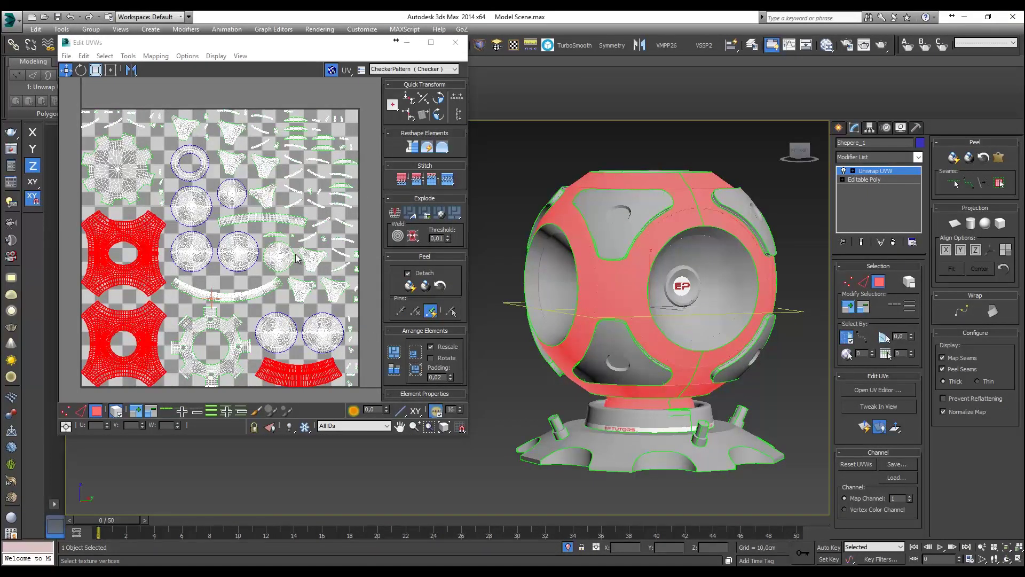
pyautogui.click(191, 213)
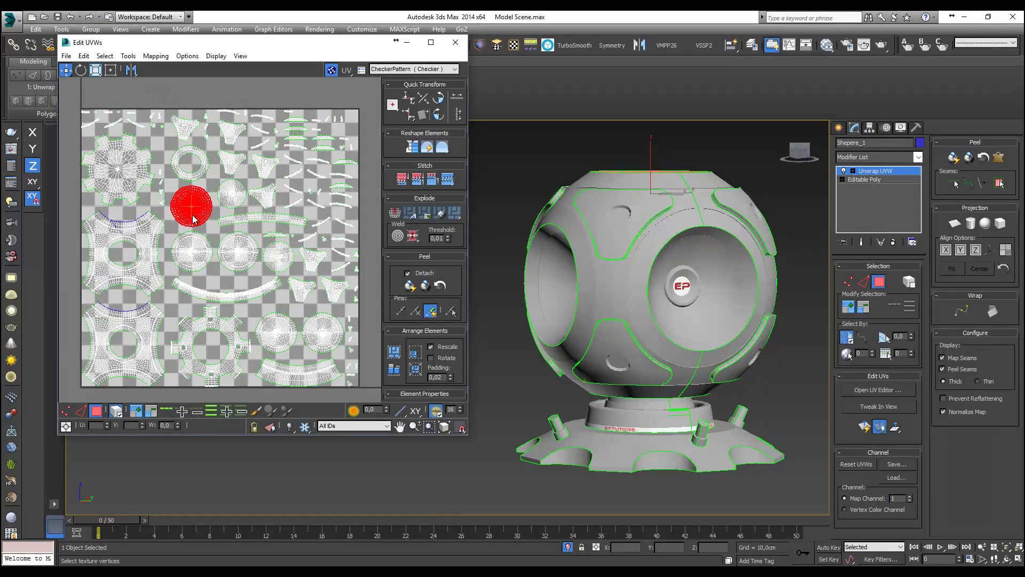
pyautogui.keyDown('ctrl'); pyautogui.click(201, 245); pyautogui.keyUp('ctrl')
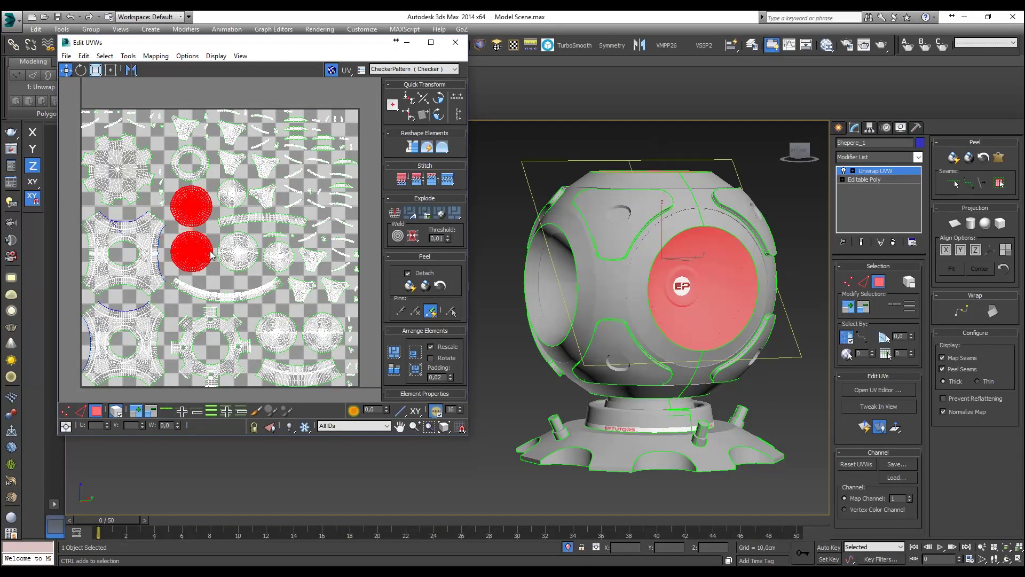
pyautogui.keyDown('ctrl'); pyautogui.click(238, 251); pyautogui.keyUp('ctrl')
pyautogui.keyDown('ctrl'); pyautogui.click(278, 255); pyautogui.keyUp('ctrl')
pyautogui.keyDown('alt'); pyautogui.moveTo(570, 295); pyautogui.dragTo(635, 295, button='middle'); pyautogui.keyUp('alt')
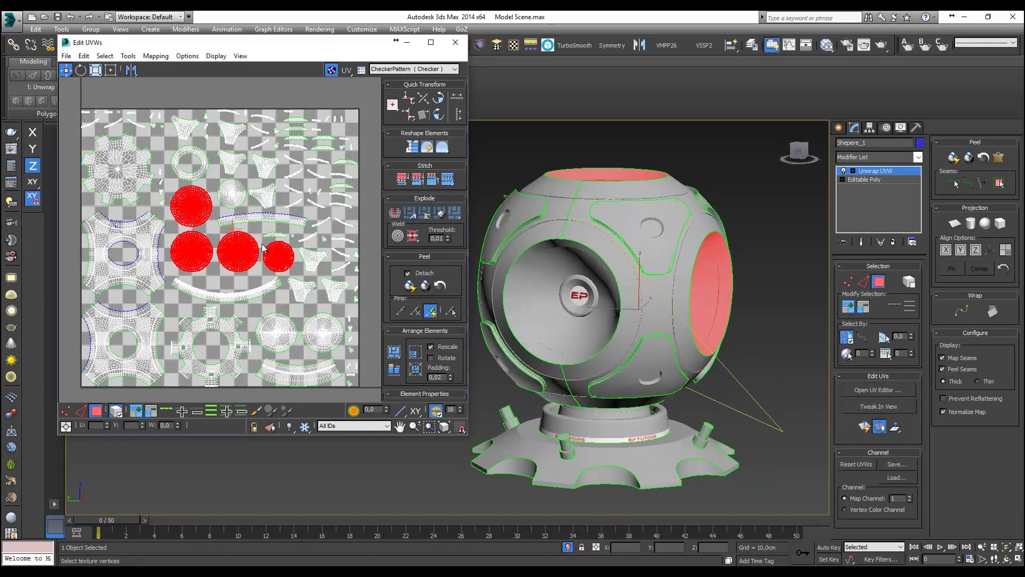
# Try adding the small upper round shell, undo that, and add the two lower large round shells to the selection
pyautogui.keyDown('ctrl'); pyautogui.click(224, 193); pyautogui.keyUp('ctrl')
pyautogui.keyDown('alt'); pyautogui.moveTo(513, 289); pyautogui.dragTo(770, 304, button='middle'); pyautogui.keyUp('alt')
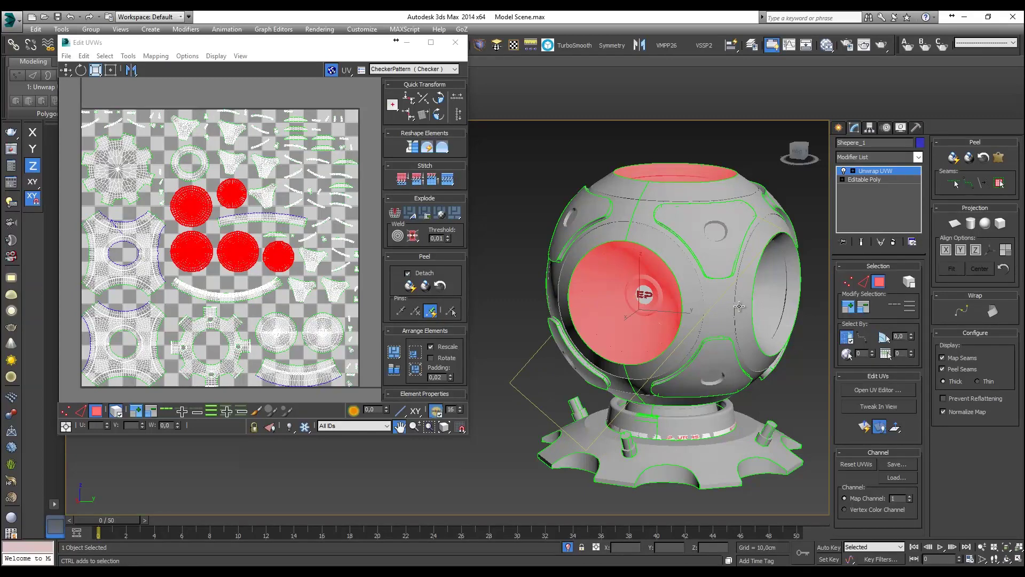
pyautogui.hotkey('ctrl', 'z')
pyautogui.rightClick(279, 328)
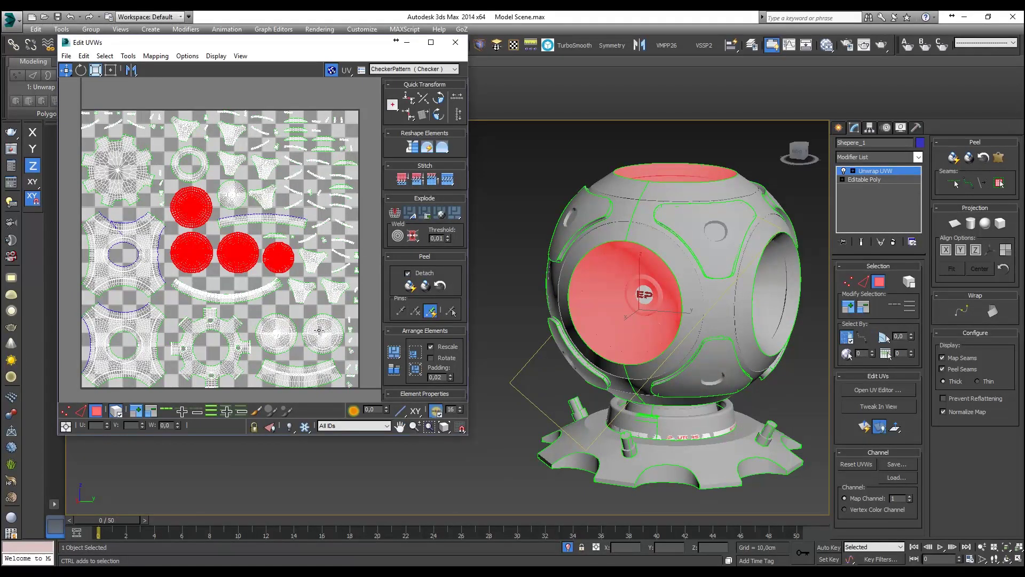
pyautogui.keyDown('ctrl'); pyautogui.click(314, 334); pyautogui.keyUp('ctrl')
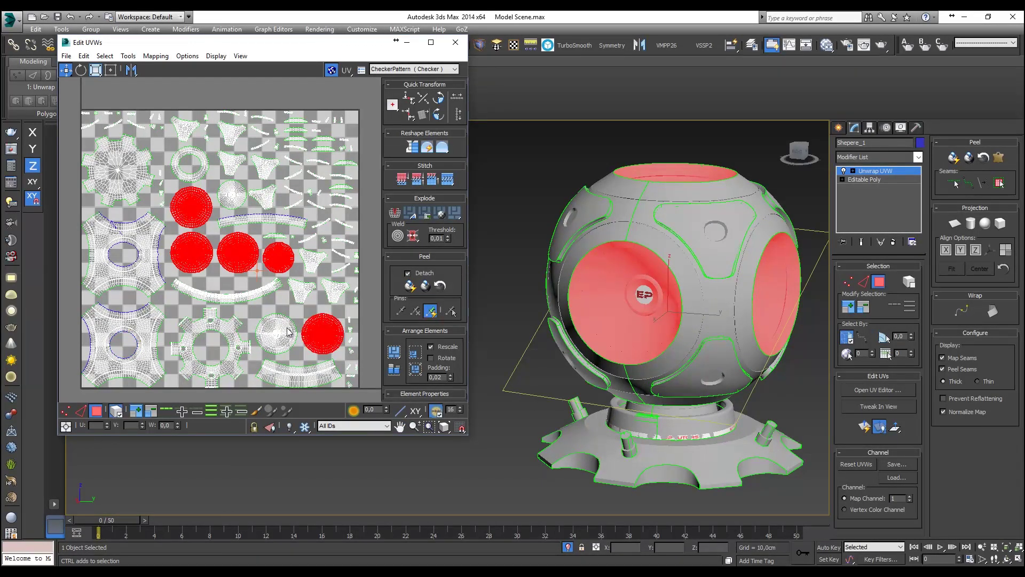
pyautogui.keyDown('ctrl'); pyautogui.click(289, 327); pyautogui.keyUp('ctrl')
pyautogui.keyDown('alt'); pyautogui.moveTo(571, 290); pyautogui.dragTo(480, 345, button='middle'); pyautogui.keyUp('alt')
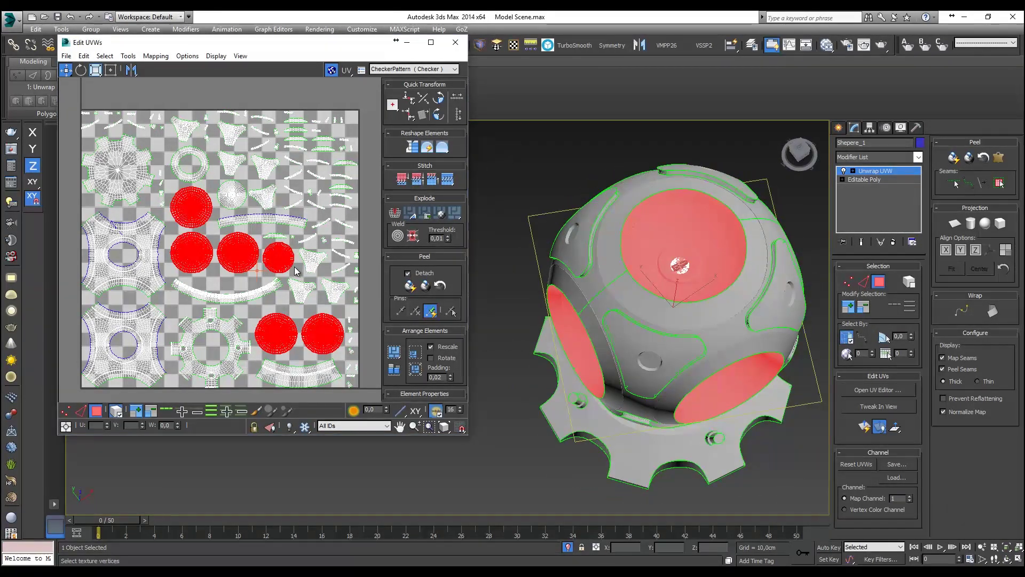
# Remove the smaller round shell from the selection, then select it alone and locate it on the model in wireframe
pyautogui.scroll(5, 291, 271)
pyautogui.scroll(2, 295, 275)
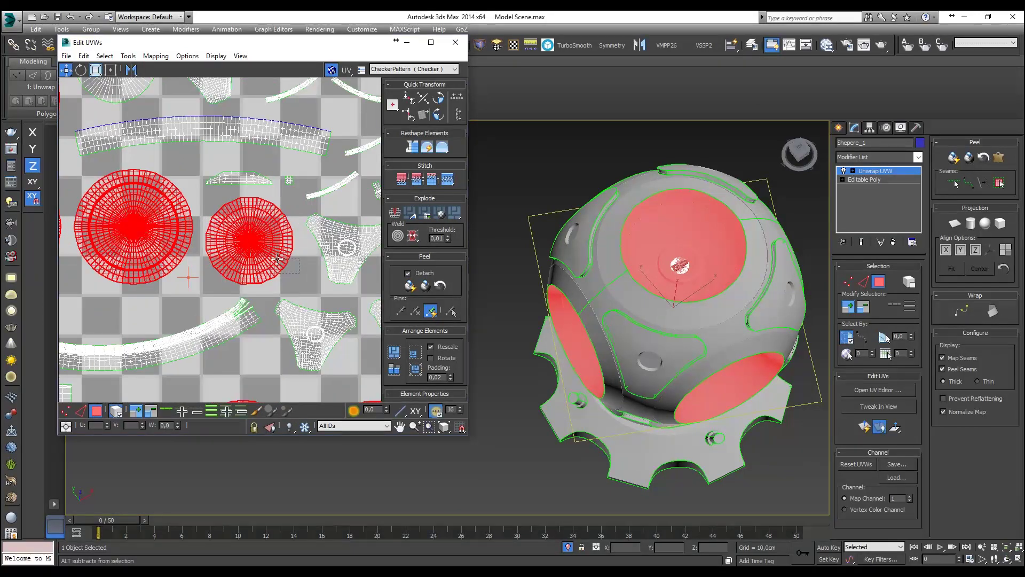
pyautogui.keyDown('alt'); pyautogui.click(279, 262); pyautogui.keyUp('alt')
pyautogui.keyDown('alt'); pyautogui.moveTo(692, 302); pyautogui.dragTo(465, 248, button='middle'); pyautogui.keyUp('alt')
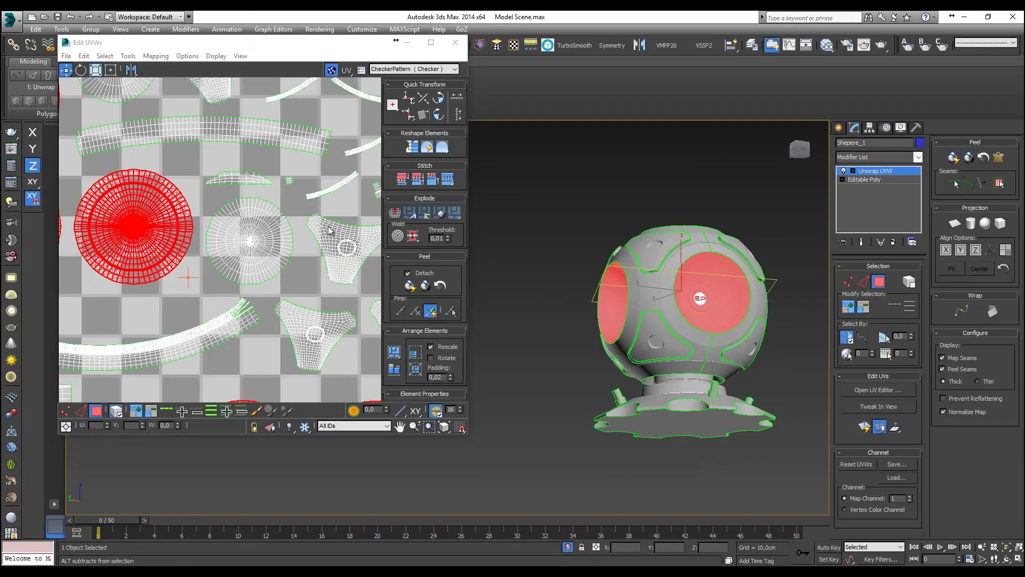
pyautogui.click(282, 227)
pyautogui.keyDown('alt'); pyautogui.moveTo(613, 305); pyautogui.dragTo(690, 410, button='middle'); pyautogui.keyUp('alt')
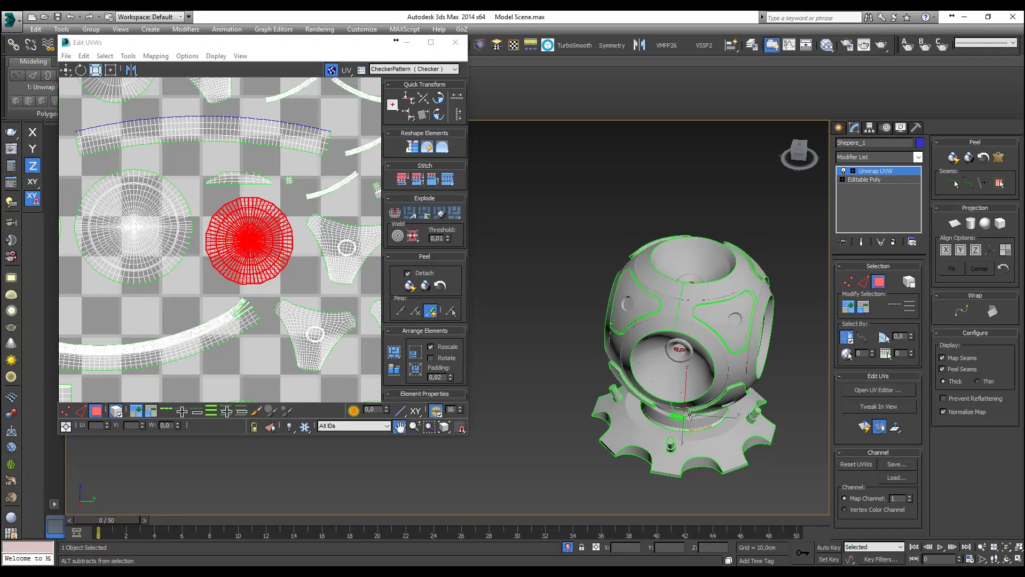
pyautogui.press('F3')
pyautogui.scroll(6, 689, 414)
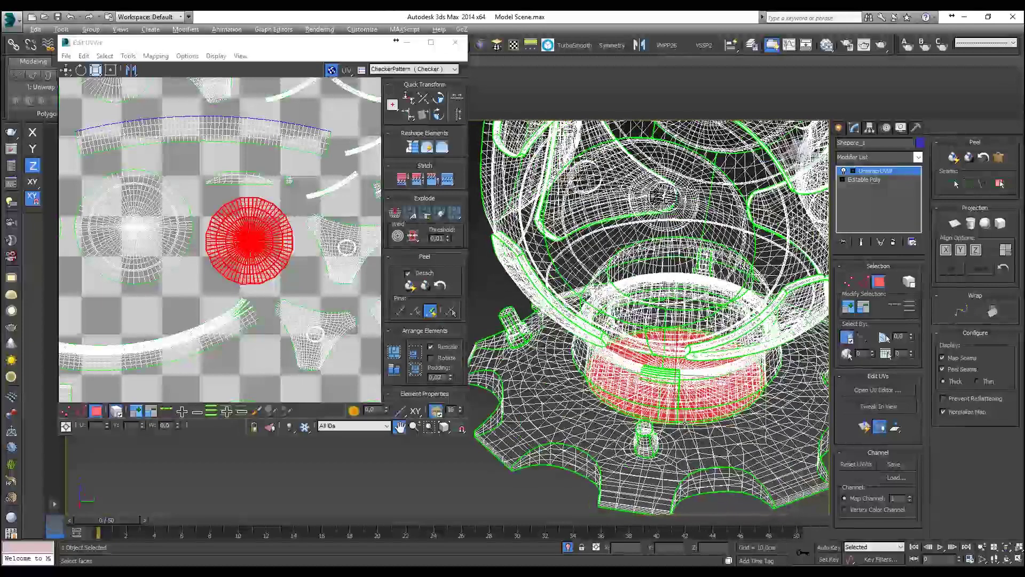
pyautogui.press('F3')
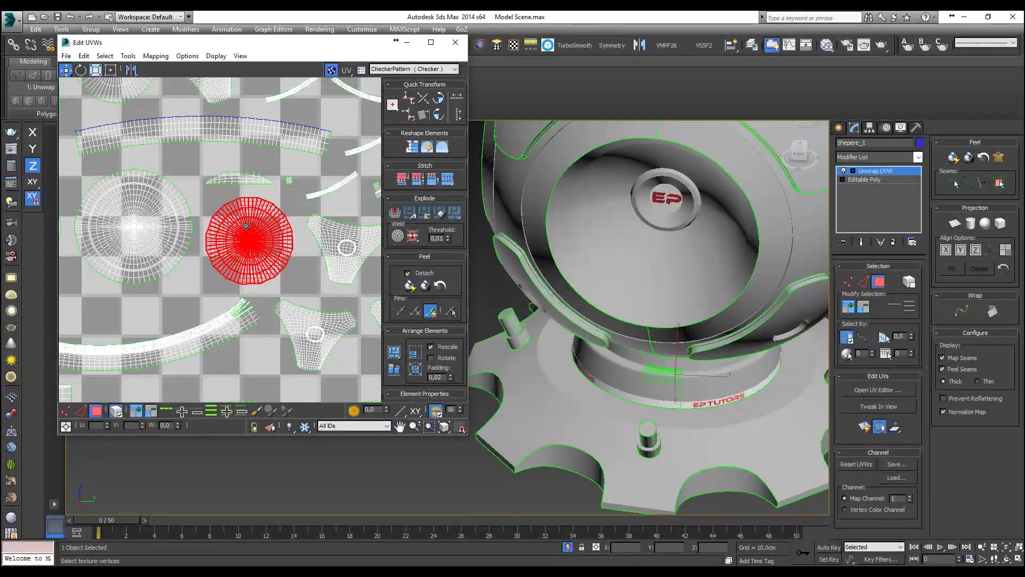
# Select one face inside each of the sphere's five large round recesses
pyautogui.scroll(-3, 249, 230)
pyautogui.click(617, 271)
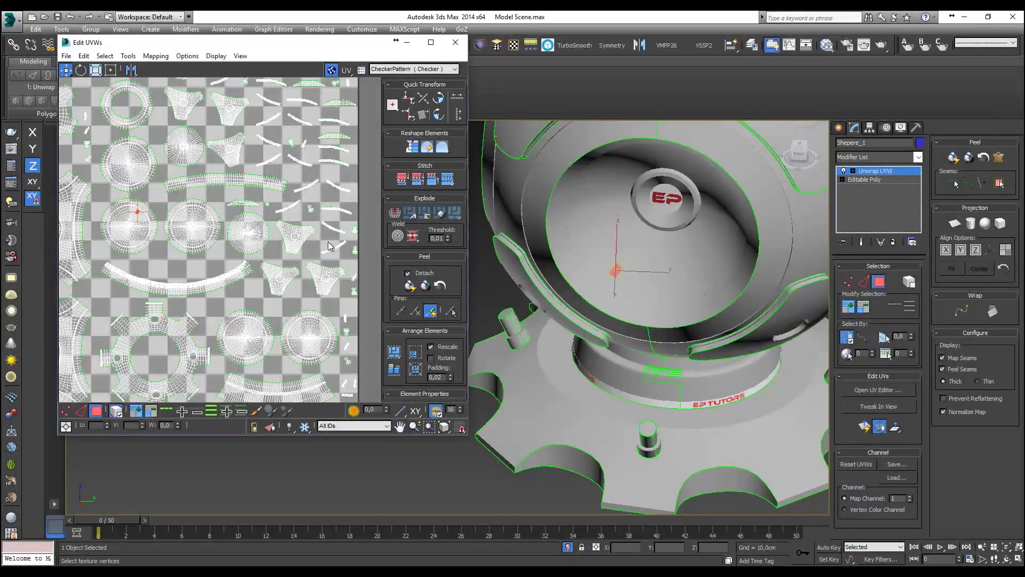
pyautogui.keyDown('alt'); pyautogui.moveTo(618, 271); pyautogui.dragTo(541, 313, button='middle'); pyautogui.keyUp('alt')
pyautogui.keyDown('ctrl'); pyautogui.click(540, 314); pyautogui.keyUp('ctrl')
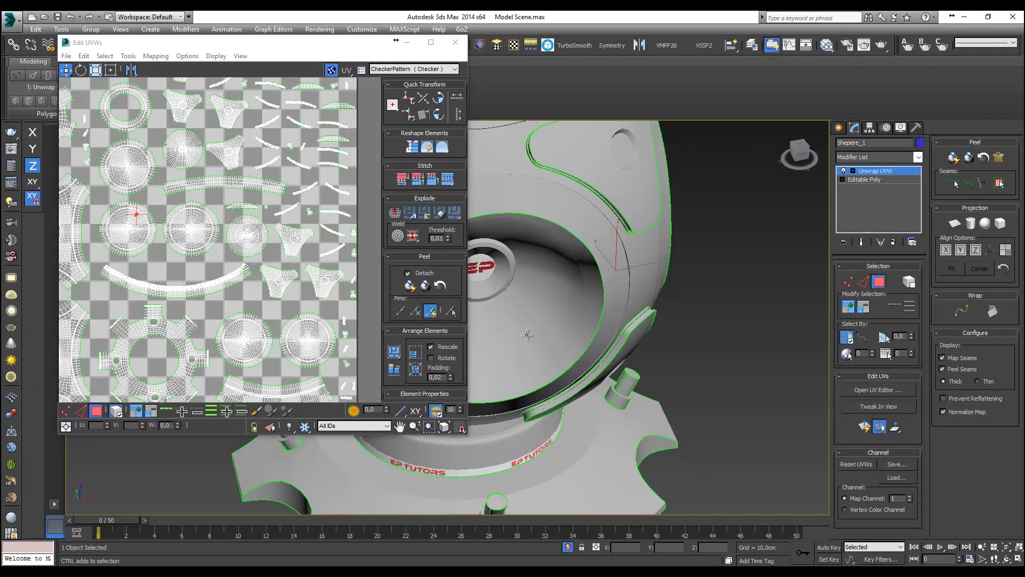
pyautogui.scroll(-3, 665, 317)
pyautogui.keyDown('alt'); pyautogui.moveTo(665, 317); pyautogui.dragTo(617, 364, button='middle'); pyautogui.keyUp('alt')
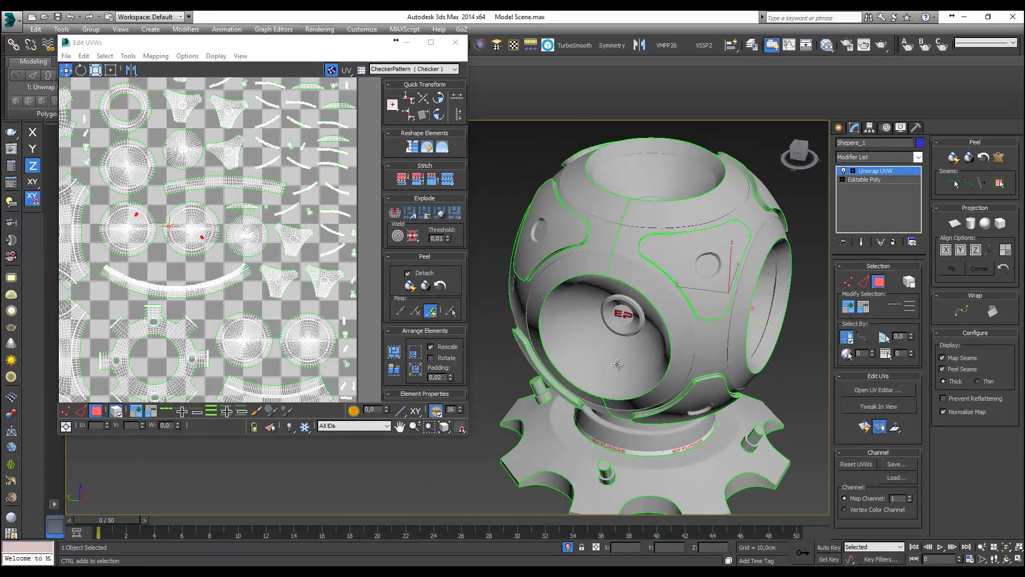
pyautogui.keyDown('alt'); pyautogui.moveTo(549, 369); pyautogui.dragTo(747, 380, button='middle'); pyautogui.keyUp('alt')
pyautogui.keyDown('ctrl'); pyautogui.click(747, 380); pyautogui.keyUp('ctrl')
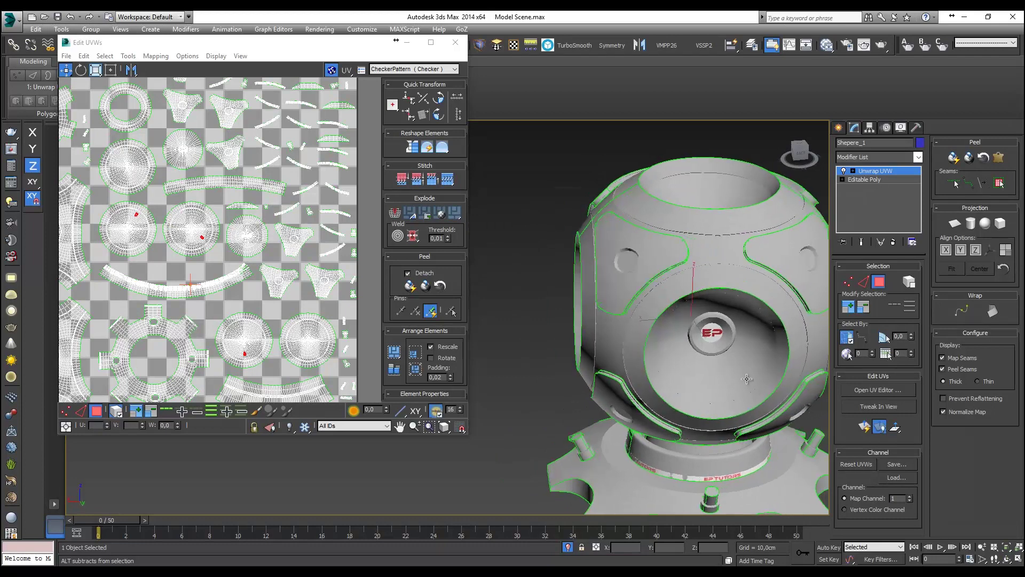
pyautogui.keyDown('alt'); pyautogui.moveTo(715, 361); pyautogui.dragTo(512, 348, button='middle'); pyautogui.keyUp('alt')
# Extend the face selection to the five complete large round UV shells
pyautogui.moveTo(221, 254); pyautogui.dragTo(237, 249, button='middle')
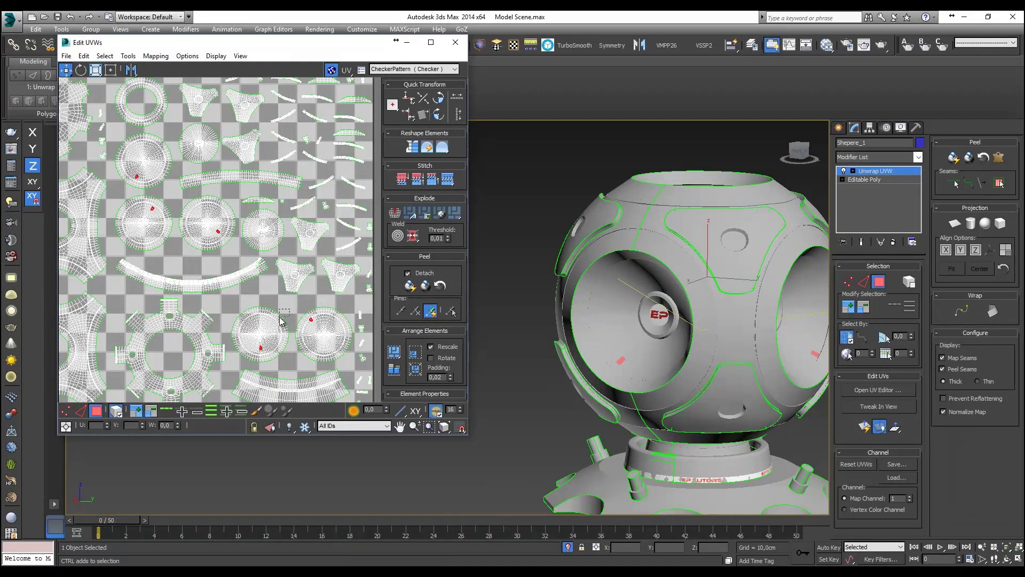
pyautogui.click(266, 312)
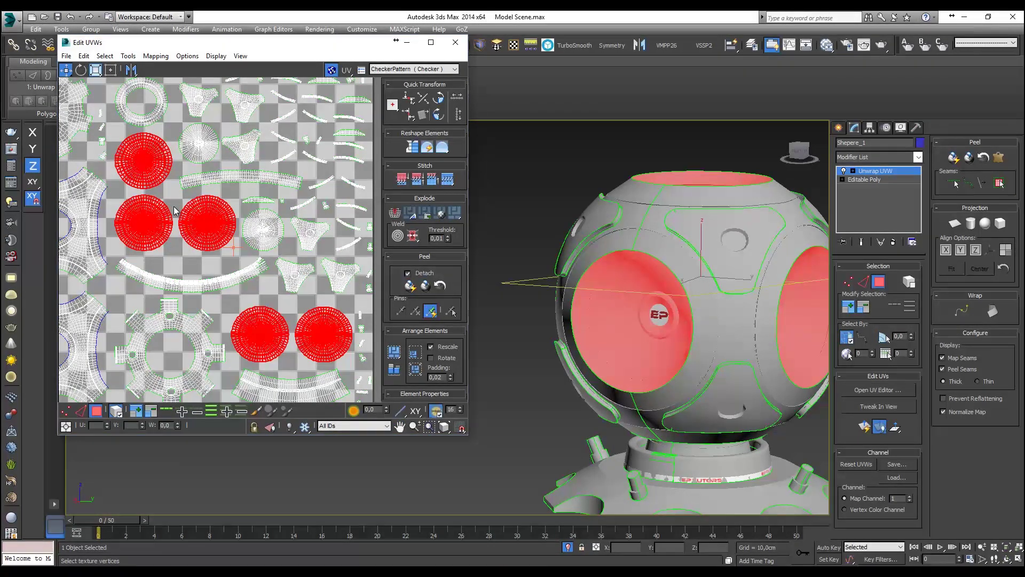
pyautogui.scroll(-1, 174, 210)
pyautogui.scroll(-1, 154, 185)
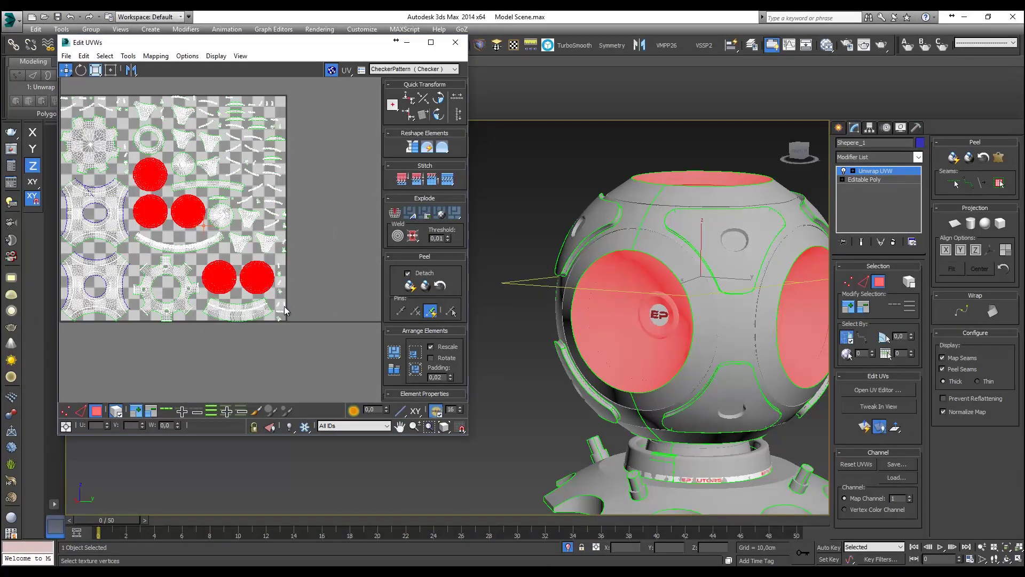
# Examine the underside of the sphere where it meets the base, and the ring-shaped UV shell
pyautogui.moveTo(713, 316)
pyautogui.keyDown('alt'); pyautogui.mouseDown(button='middle')
pyautogui.moveTo(721, 291)
pyautogui.moveTo(723, 300)
pyautogui.mouseUp(button='middle'); pyautogui.keyUp('alt')
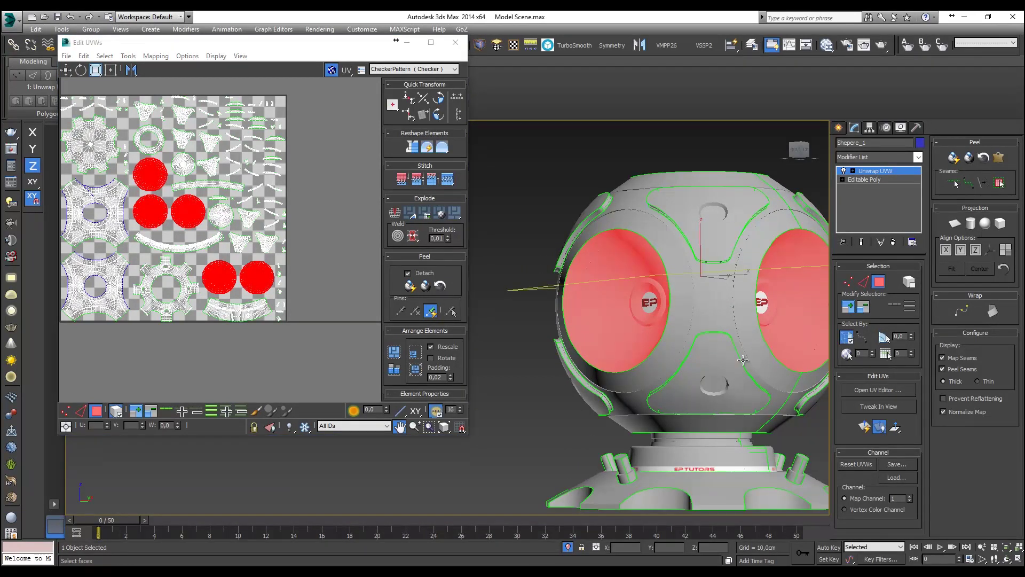
pyautogui.scroll(10, 741, 421)
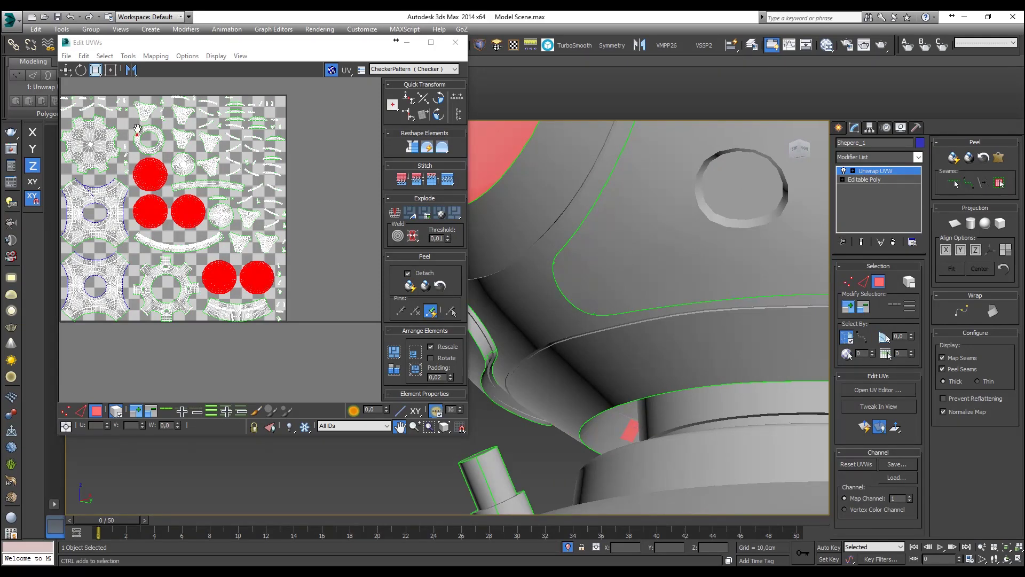
pyautogui.scroll(2, 137, 128)
pyautogui.scroll(3, 139, 129)
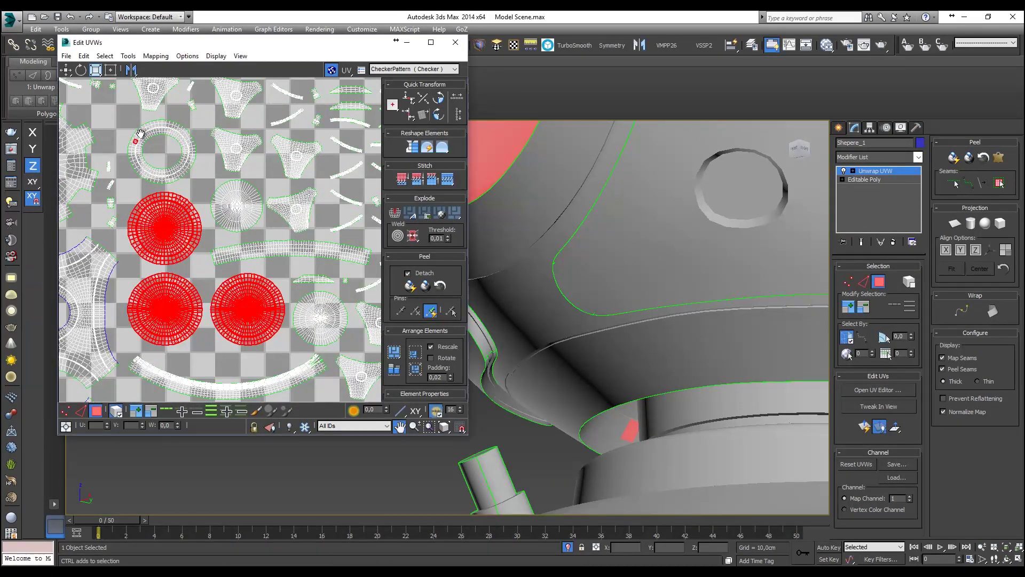
pyautogui.moveTo(151, 147); pyautogui.dragTo(158, 156, button='middle')
pyautogui.moveTo(163, 156); pyautogui.dragTo(163, 156)
pyautogui.scroll(-3, 223, 208)
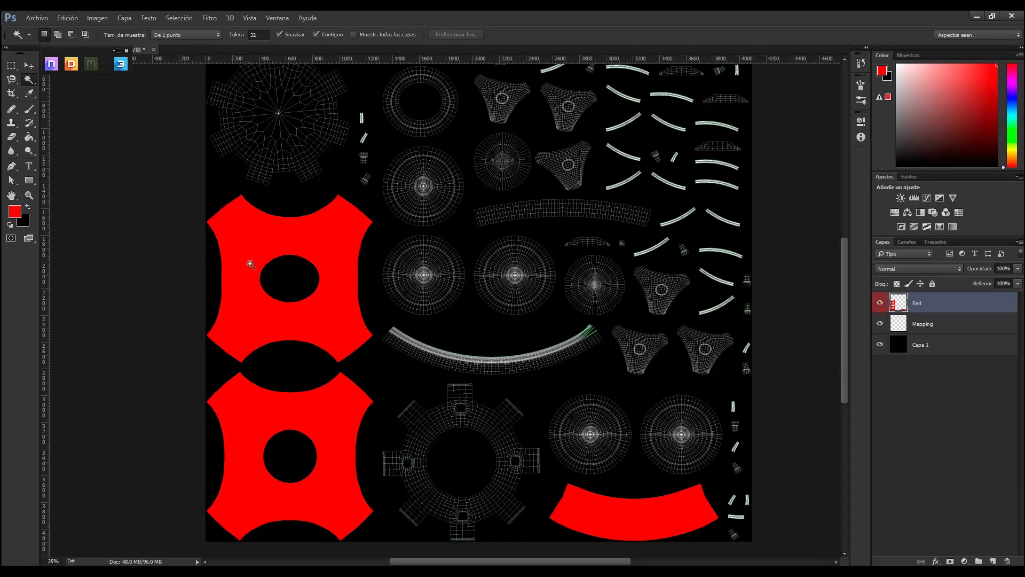
# Switch back to Photoshop, hide the Red layer and select the empty background on the Mapping layer with the Magic Wand
pyautogui.click(881, 303)
pyautogui.click(932, 326)
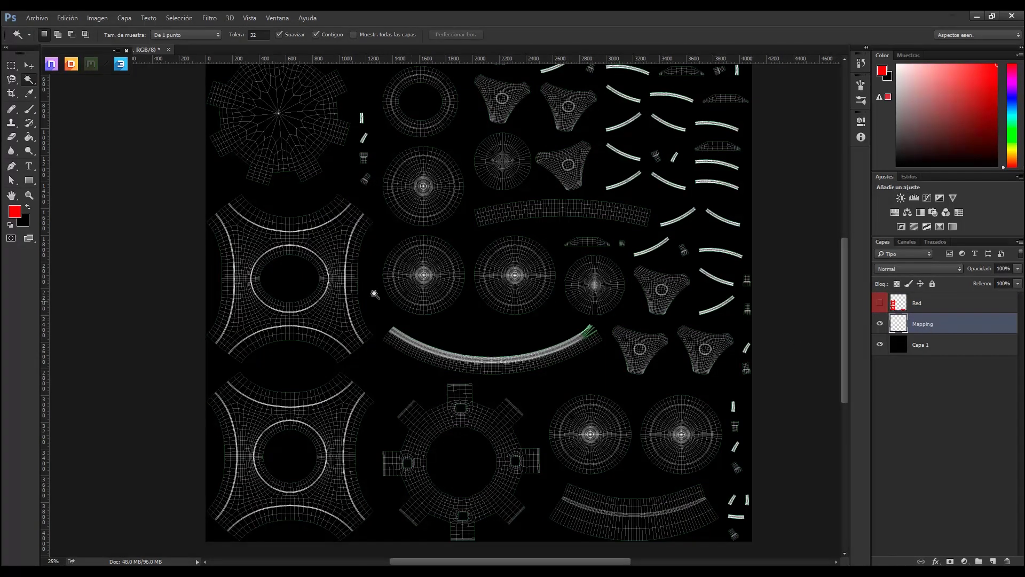
pyautogui.click(387, 244)
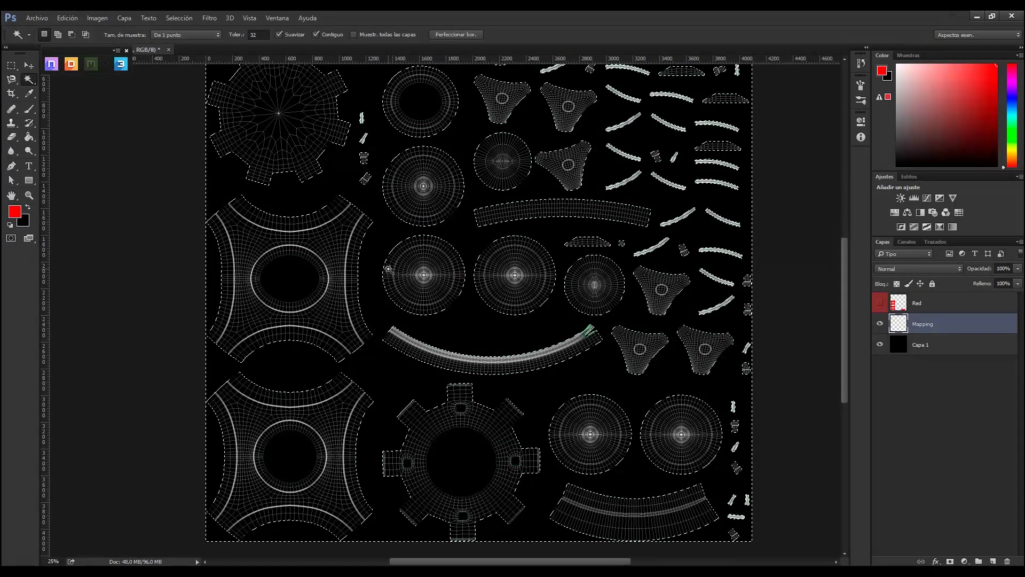
# Enter Quick Mask mode and erase the mask from the small UV pieces across the upper part of the layout
pyautogui.press('q')
pyautogui.click(12, 151)
pyautogui.click(13, 139)
pyautogui.scroll(4, 332, 130)
pyautogui.moveTo(222, 119)
pyautogui.mouseDown()
pyautogui.moveTo(411, 116)
pyautogui.moveTo(391, 124)
pyautogui.moveTo(391, 141)
pyautogui.moveTo(439, 191)
pyautogui.moveTo(385, 210)
pyautogui.moveTo(473, 209)
pyautogui.moveTo(420, 211)
pyautogui.moveTo(438, 127)
pyautogui.moveTo(565, 122)
pyautogui.moveTo(467, 170)
pyautogui.moveTo(510, 243)
pyautogui.moveTo(496, 306)
pyautogui.moveTo(644, 313)
pyautogui.moveTo(576, 325)
pyautogui.moveTo(567, 233)
pyautogui.moveTo(559, 252)
pyautogui.moveTo(539, 216)
pyautogui.moveTo(585, 93)
pyautogui.moveTo(667, 114)
pyautogui.moveTo(660, 147)
pyautogui.moveTo(677, 214)
pyautogui.moveTo(675, 271)
pyautogui.moveTo(699, 237)
pyautogui.moveTo(590, 258)
pyautogui.moveTo(724, 219)
pyautogui.mouseUp()
pyautogui.scroll(-1, 742, 267)
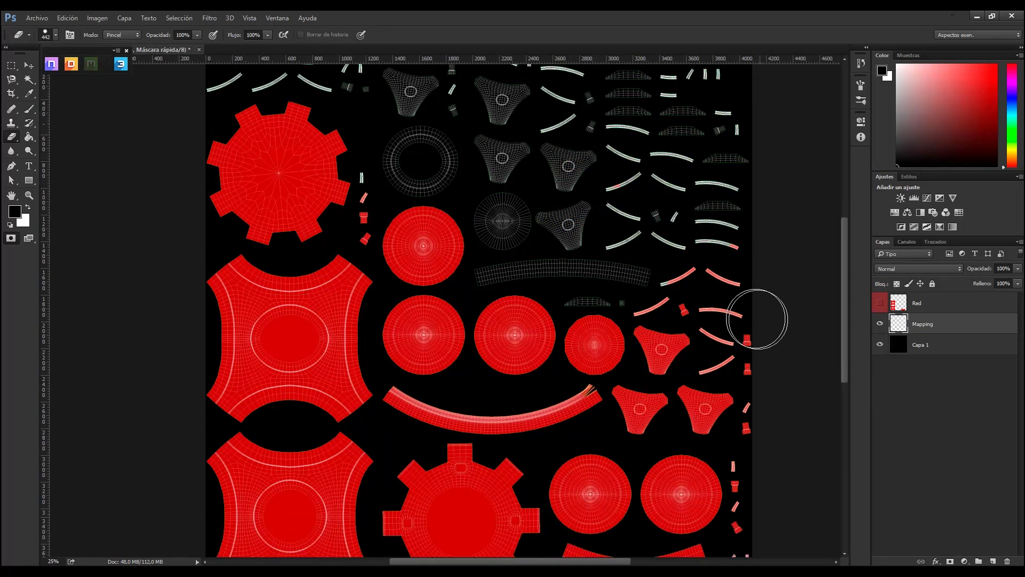
# Erase the mask from all remaining pieces except the five large round UV shells, and leave Quick Mask mode
pyautogui.scroll(-1, 737, 320)
pyautogui.moveTo(619, 326)
pyautogui.mouseDown()
pyautogui.moveTo(647, 370)
pyautogui.moveTo(508, 380)
pyautogui.moveTo(389, 371)
pyautogui.moveTo(343, 347)
pyautogui.moveTo(330, 163)
pyautogui.moveTo(338, 273)
pyautogui.moveTo(294, 330)
pyautogui.moveTo(233, 206)
pyautogui.moveTo(298, 239)
pyautogui.moveTo(299, 395)
pyautogui.moveTo(318, 204)
pyautogui.moveTo(229, 171)
pyautogui.moveTo(241, 229)
pyautogui.mouseUp()
pyautogui.scroll(1, 302, 299)
pyautogui.scroll(-3, 235, 363)
pyautogui.moveTo(254, 394)
pyautogui.mouseDown()
pyautogui.moveTo(279, 475)
pyautogui.moveTo(301, 348)
pyautogui.moveTo(345, 347)
pyautogui.moveTo(355, 379)
pyautogui.moveTo(335, 491)
pyautogui.moveTo(217, 478)
pyautogui.moveTo(355, 475)
pyautogui.mouseUp()
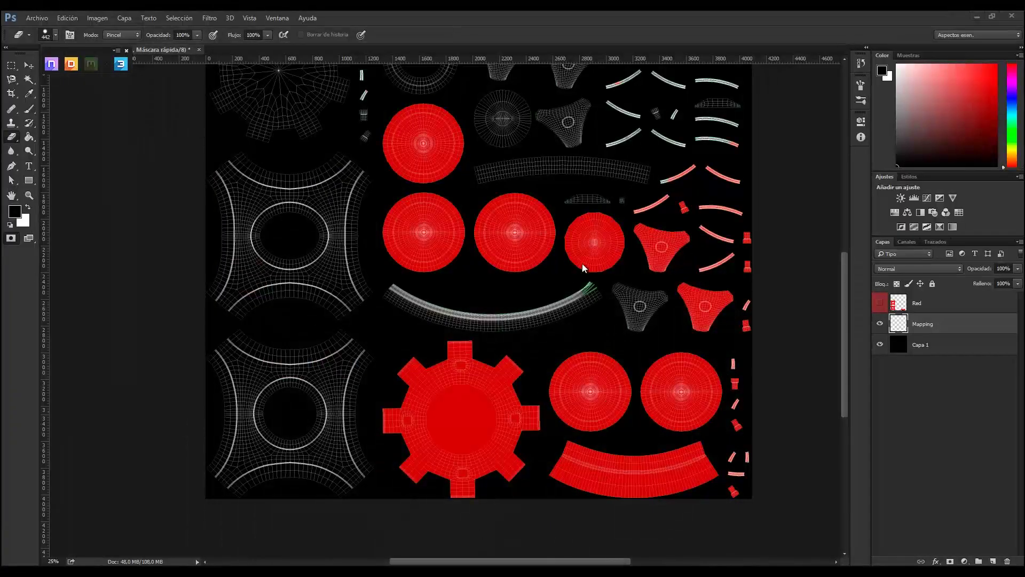
pyautogui.moveTo(614, 268)
pyautogui.mouseDown()
pyautogui.moveTo(606, 235)
pyautogui.moveTo(593, 251)
pyautogui.moveTo(592, 231)
pyautogui.moveTo(589, 246)
pyautogui.moveTo(650, 218)
pyautogui.moveTo(674, 220)
pyautogui.moveTo(661, 254)
pyautogui.moveTo(696, 187)
pyautogui.moveTo(735, 155)
pyautogui.moveTo(740, 271)
pyautogui.moveTo(695, 309)
pyautogui.moveTo(737, 305)
pyautogui.moveTo(750, 388)
pyautogui.moveTo(752, 322)
pyautogui.moveTo(711, 321)
pyautogui.moveTo(596, 243)
pyautogui.moveTo(597, 226)
pyautogui.moveTo(594, 245)
pyautogui.moveTo(636, 225)
pyautogui.moveTo(667, 242)
pyautogui.moveTo(665, 182)
pyautogui.moveTo(727, 186)
pyautogui.moveTo(725, 275)
pyautogui.moveTo(762, 263)
pyautogui.moveTo(777, 379)
pyautogui.moveTo(765, 386)
pyautogui.moveTo(755, 369)
pyautogui.moveTo(756, 473)
pyautogui.moveTo(652, 470)
pyautogui.moveTo(701, 463)
pyautogui.moveTo(661, 473)
pyautogui.moveTo(530, 471)
pyautogui.moveTo(573, 465)
pyautogui.moveTo(524, 462)
pyautogui.moveTo(528, 423)
pyautogui.moveTo(516, 427)
pyautogui.moveTo(486, 367)
pyautogui.moveTo(402, 435)
pyautogui.moveTo(417, 448)
pyautogui.moveTo(419, 489)
pyautogui.moveTo(462, 433)
pyautogui.moveTo(474, 462)
pyautogui.mouseUp()
pyautogui.hotkey('ctrl', 'z')
pyautogui.scroll(2, 568, 338)
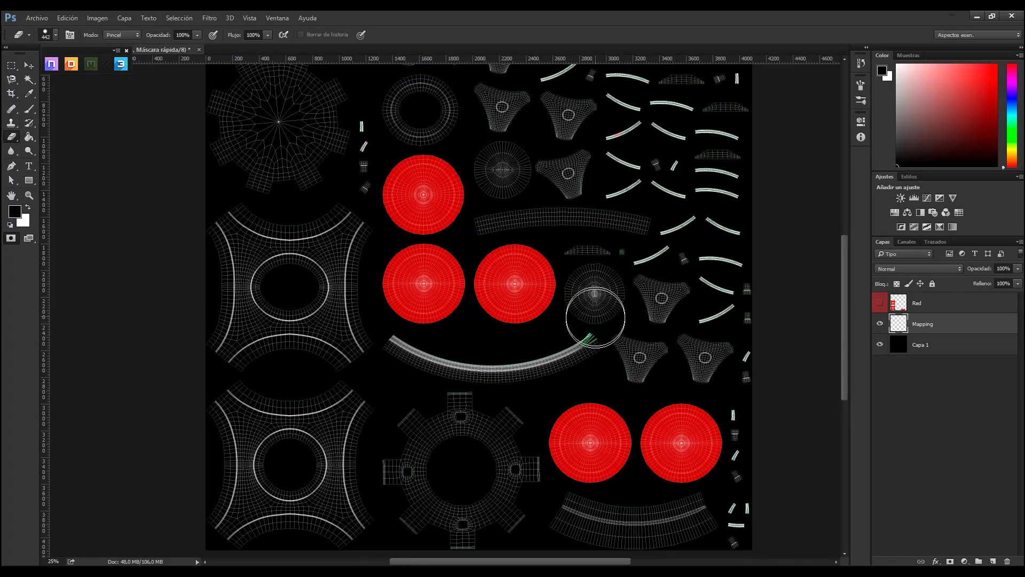
pyautogui.press('q')
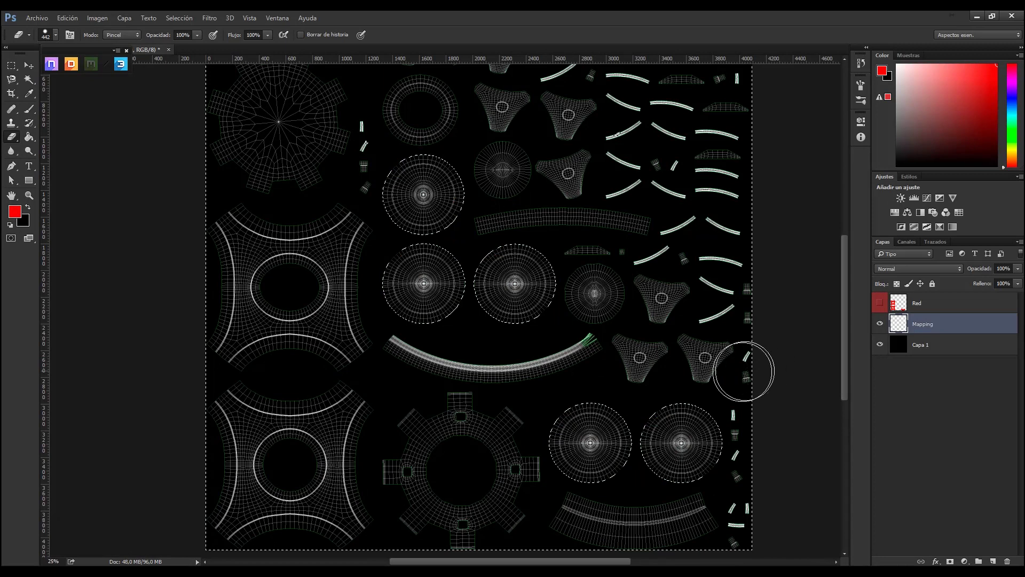
# Invert the selection so that only the five large round UV shells are selected
pyautogui.scroll(1, 694, 331)
pyautogui.click(29, 79)
pyautogui.rightClick(230, 125)
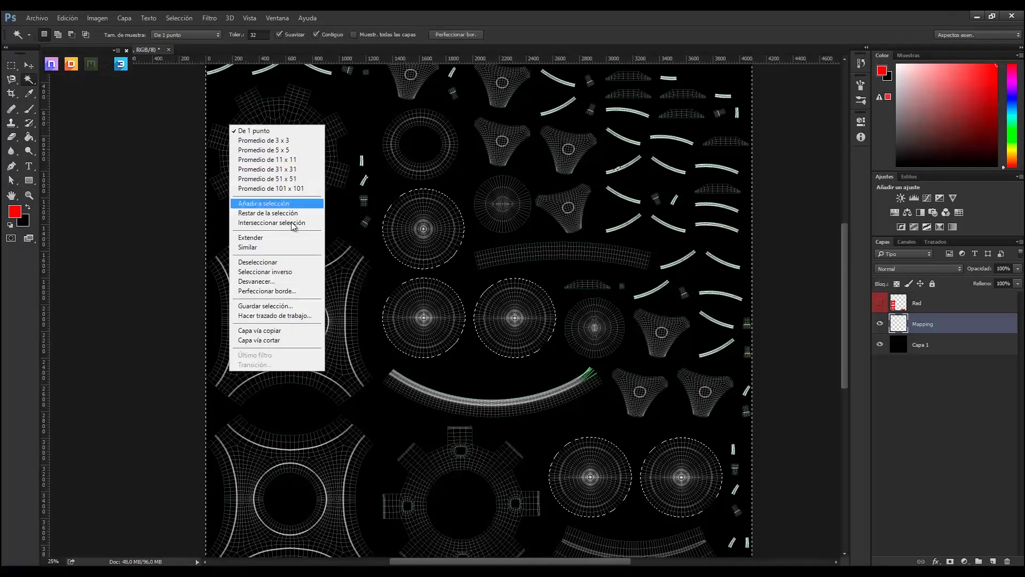
pyautogui.click(289, 275)
pyautogui.scroll(1, 301, 279)
pyautogui.scroll(1, 300, 279)
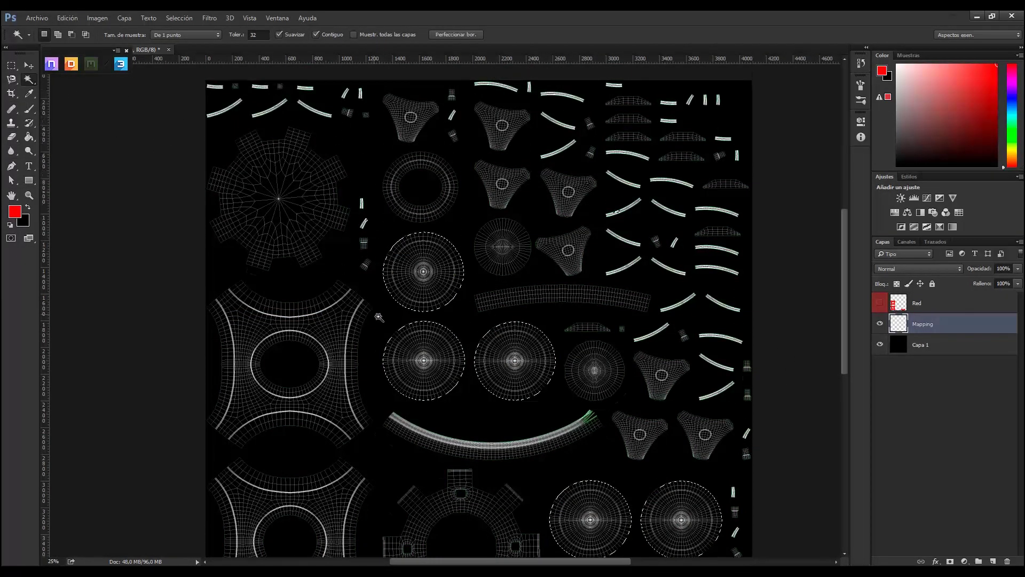
# Add a layer named Green above the Mapping layer and give it the green (Verde) colour label
pyautogui.click(993, 561)
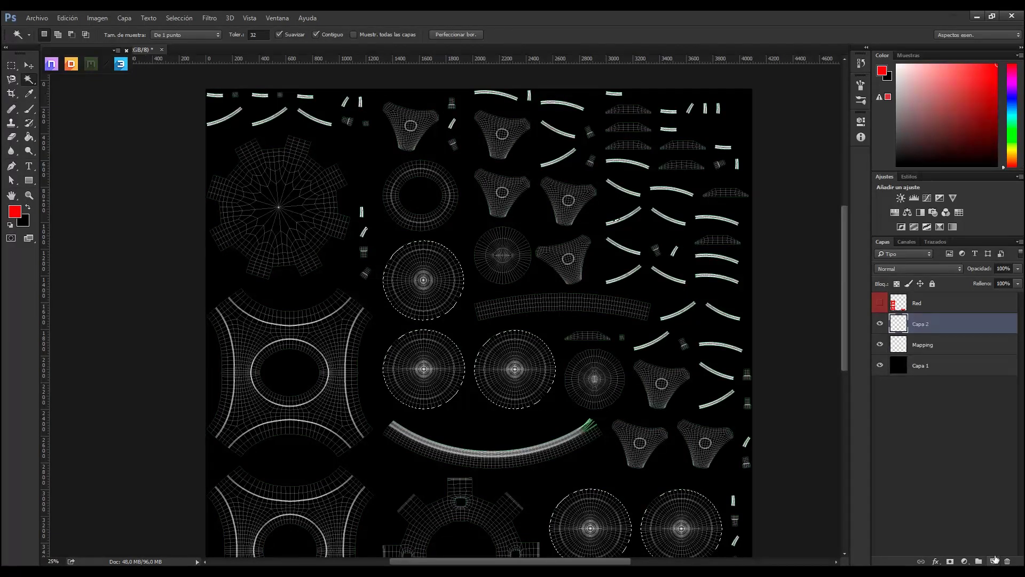
pyautogui.doubleClick(923, 325)
pyautogui.write('Green')
pyautogui.press('Return')
pyautogui.rightClick(882, 327)
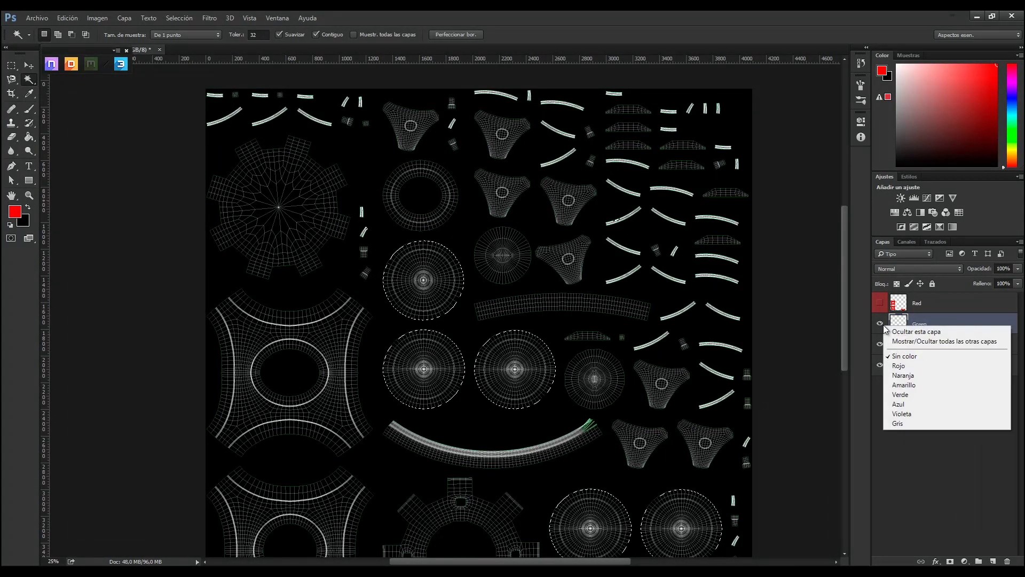
pyautogui.click(921, 395)
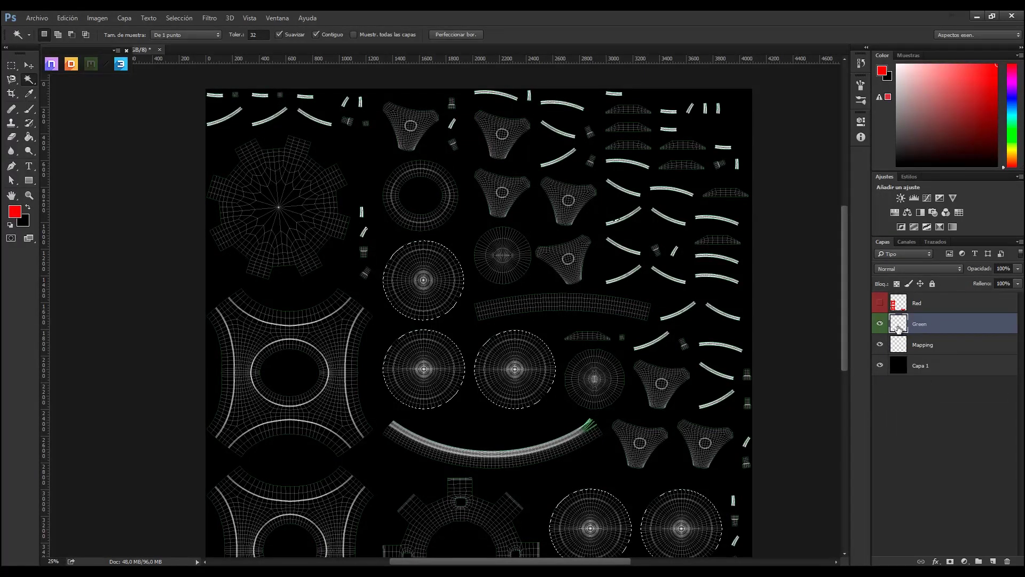
# Set the foreground colour to green #73a844, fill the five selected round shells with the Paint Bucket and deselect
pyautogui.click(29, 137)
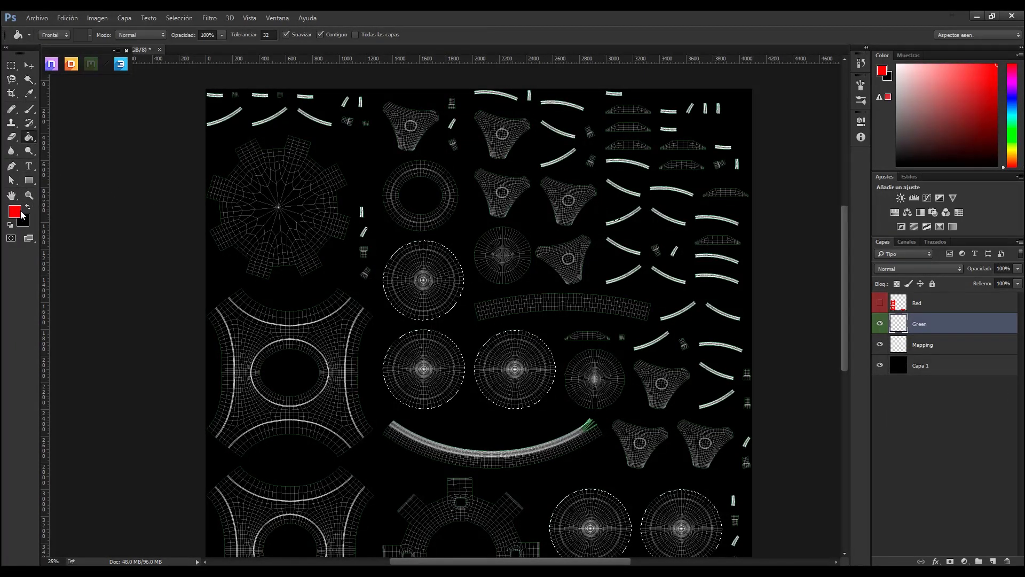
pyautogui.click(14, 211)
pyautogui.click(219, 227)
pyautogui.click(182, 209)
pyautogui.moveTo(182, 209); pyautogui.dragTo(151, 172)
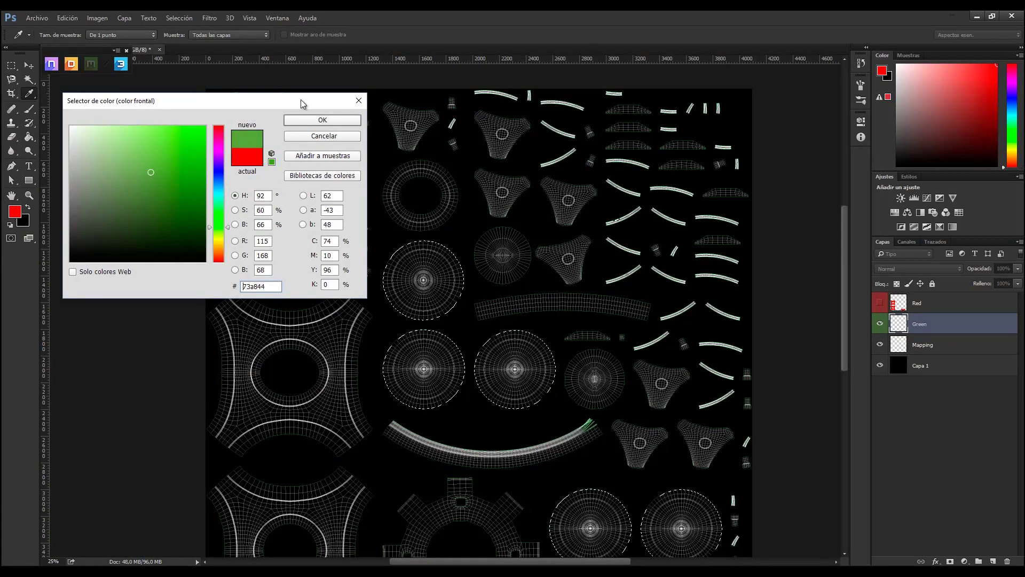
pyautogui.click(305, 120)
pyautogui.click(408, 268)
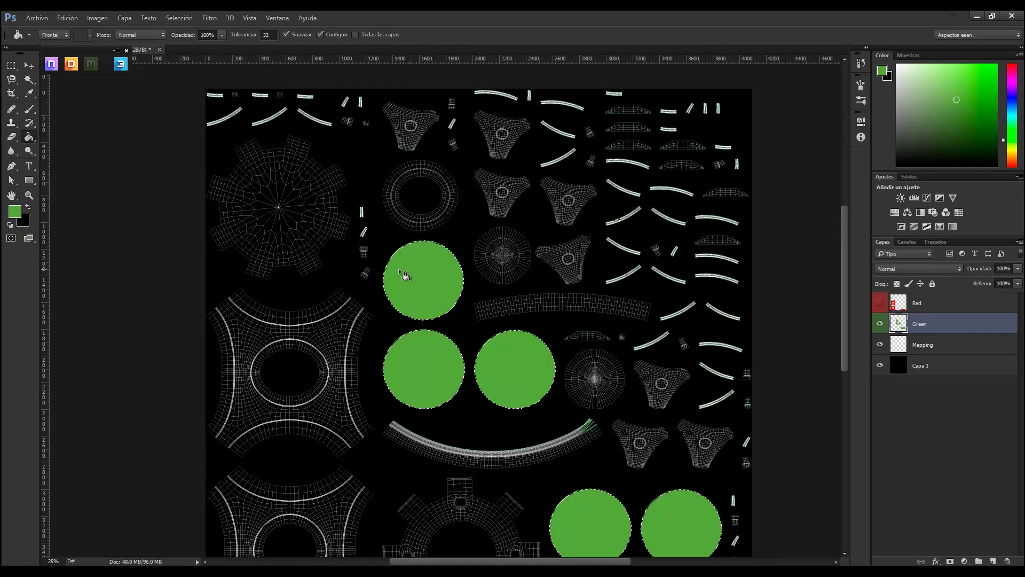
pyautogui.click(29, 79)
pyautogui.hotkey('ctrl', 'd')
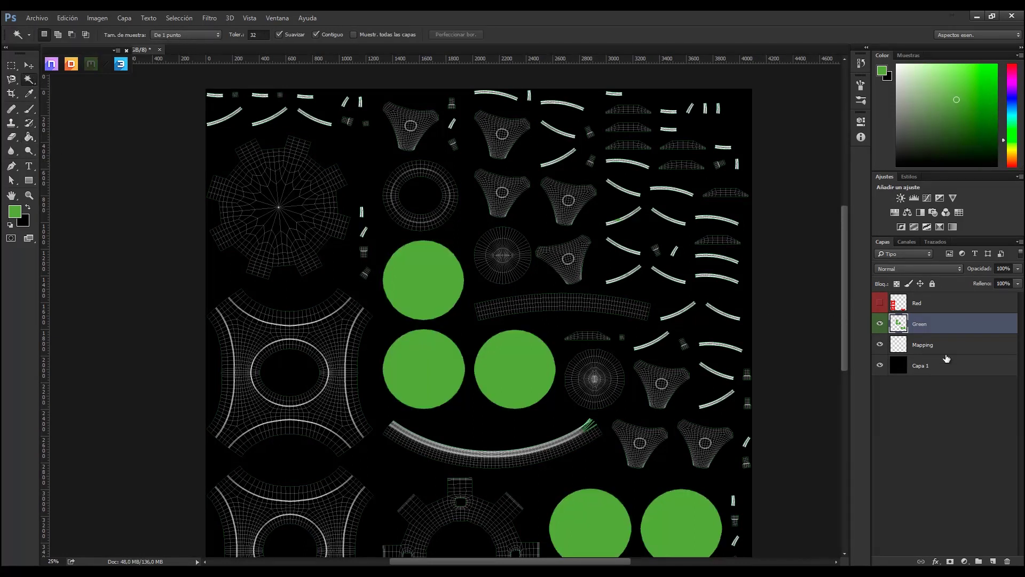
# Show the Red layer again to check the red and green pieces together on the UV layout
pyautogui.click(880, 305)
pyautogui.scroll(-3, 833, 327)
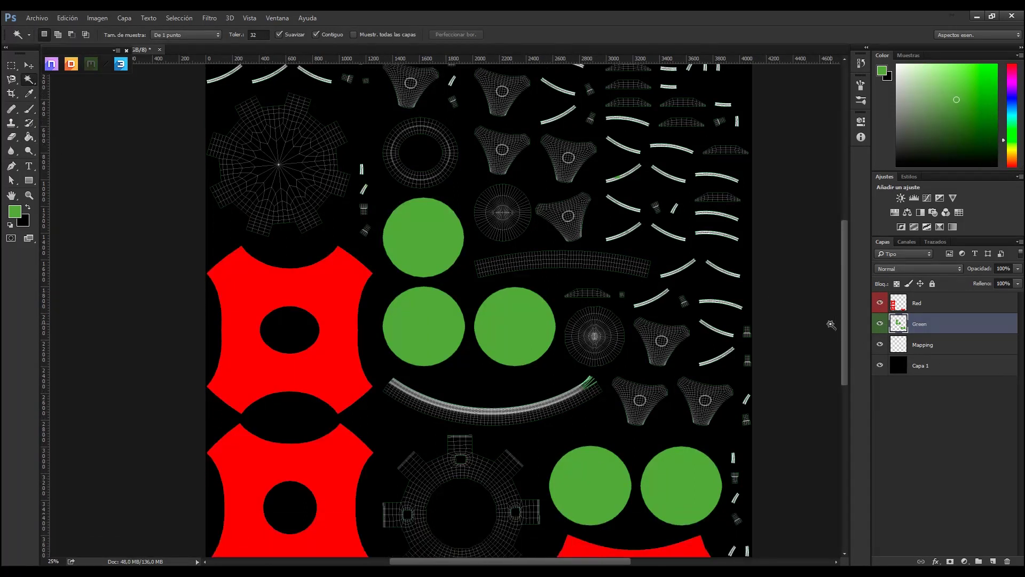
pyautogui.scroll(-1, 720, 335)
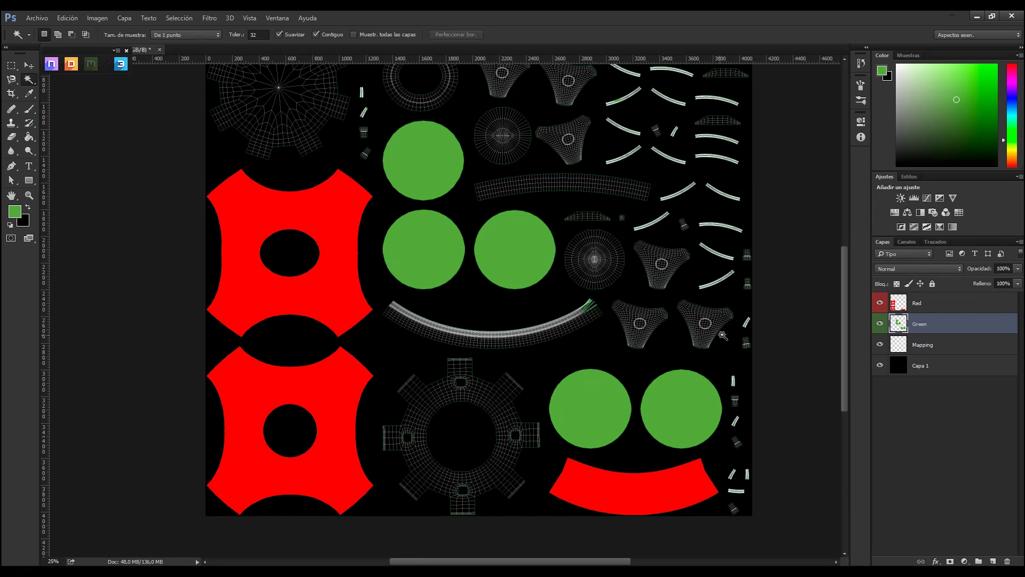
pyautogui.scroll(1, 722, 335)
pyautogui.scroll(1, 722, 323)
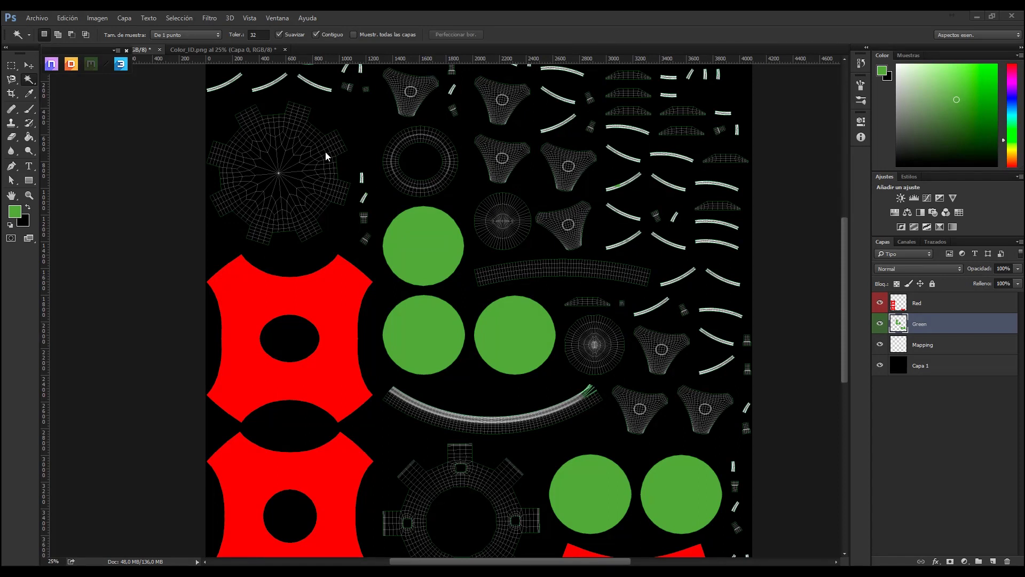
# Move the floating plugin palette clear of the document names and examine the finished colour map in Color_ID.png
pyautogui.moveTo(85, 49); pyautogui.dragTo(93, 71)
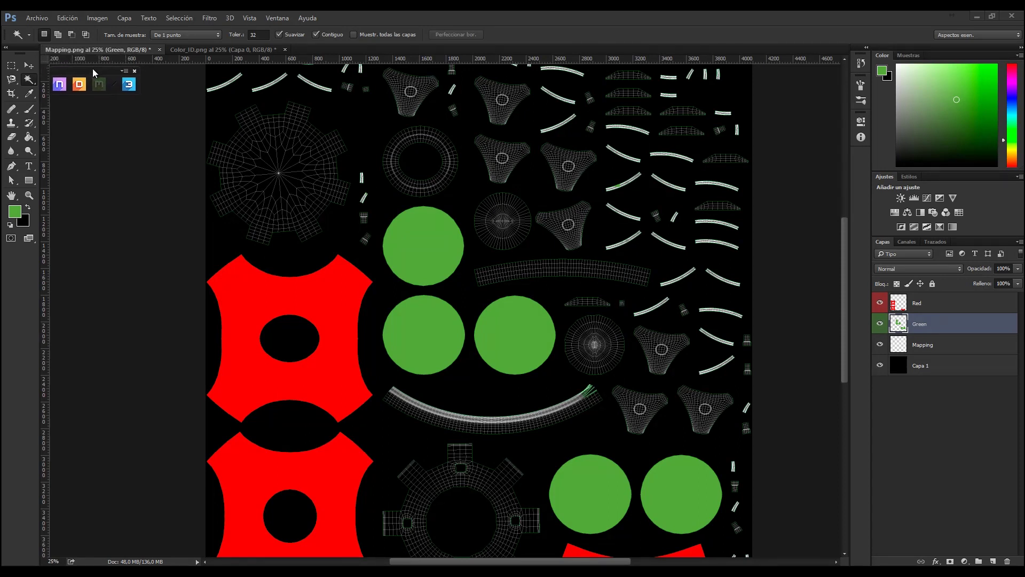
pyautogui.click(206, 49)
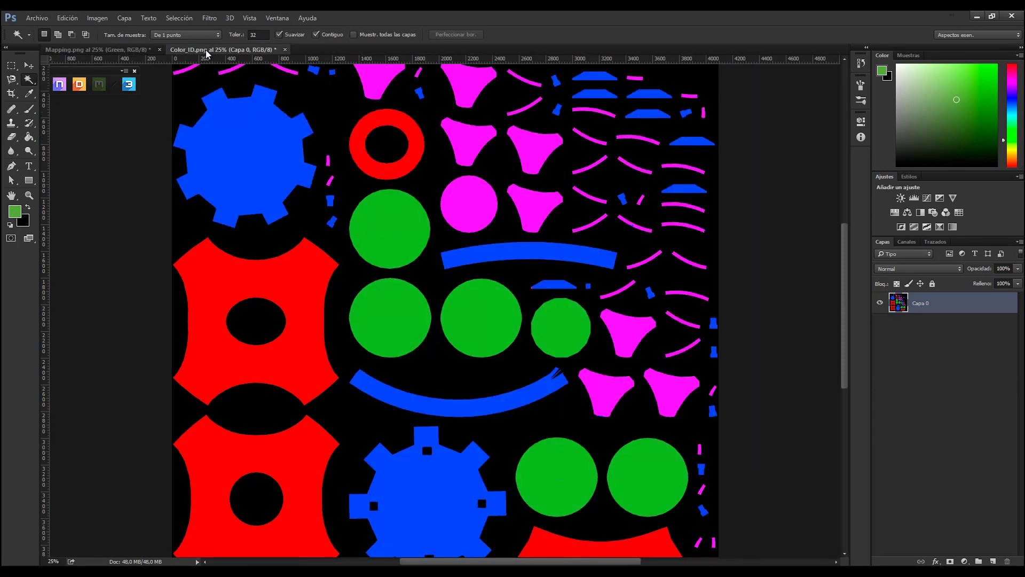
pyautogui.scroll(3, 645, 305)
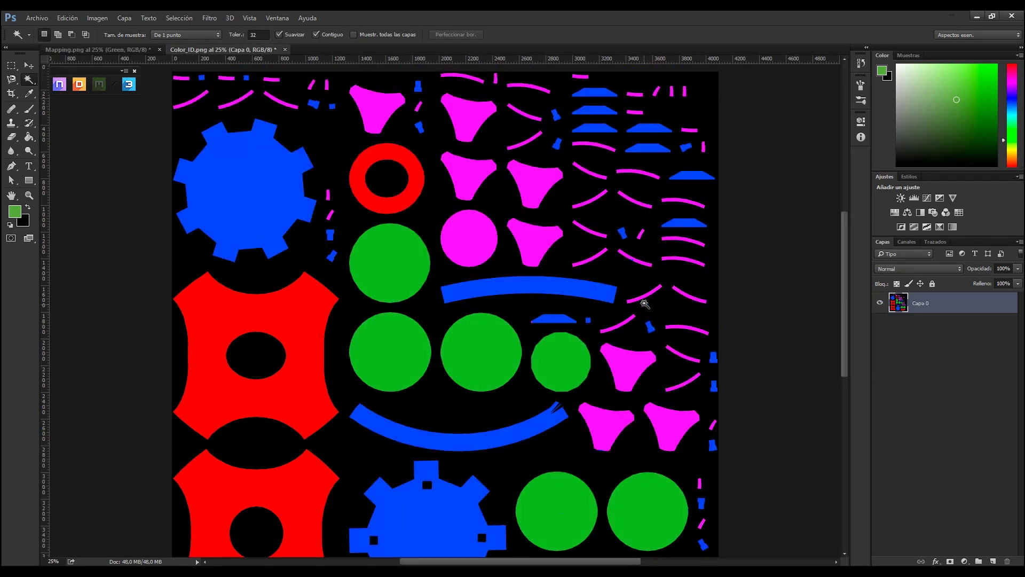
pyautogui.scroll(-4, 322, 293)
pyautogui.scroll(-3, 322, 293)
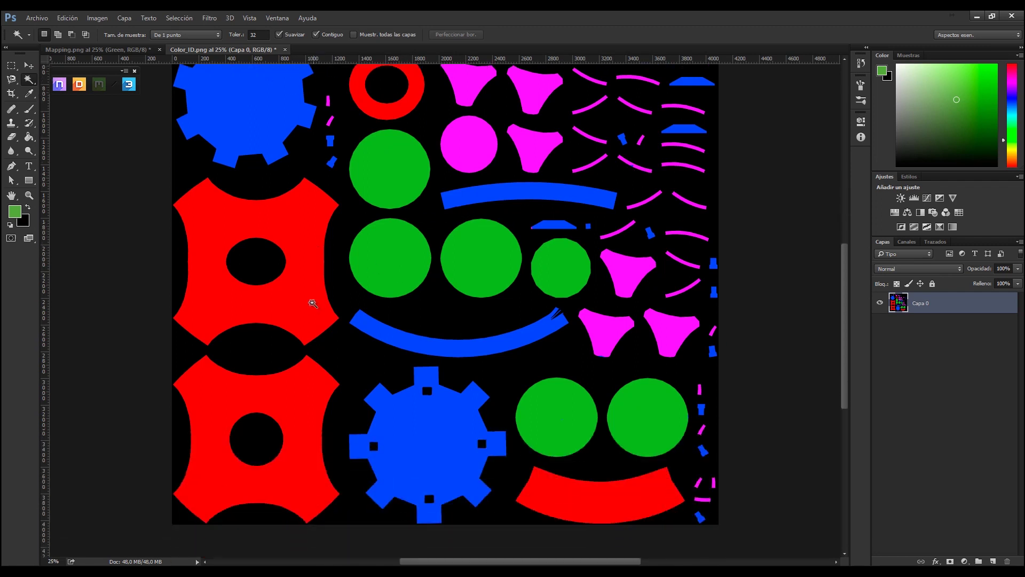
pyautogui.scroll(2, 310, 315)
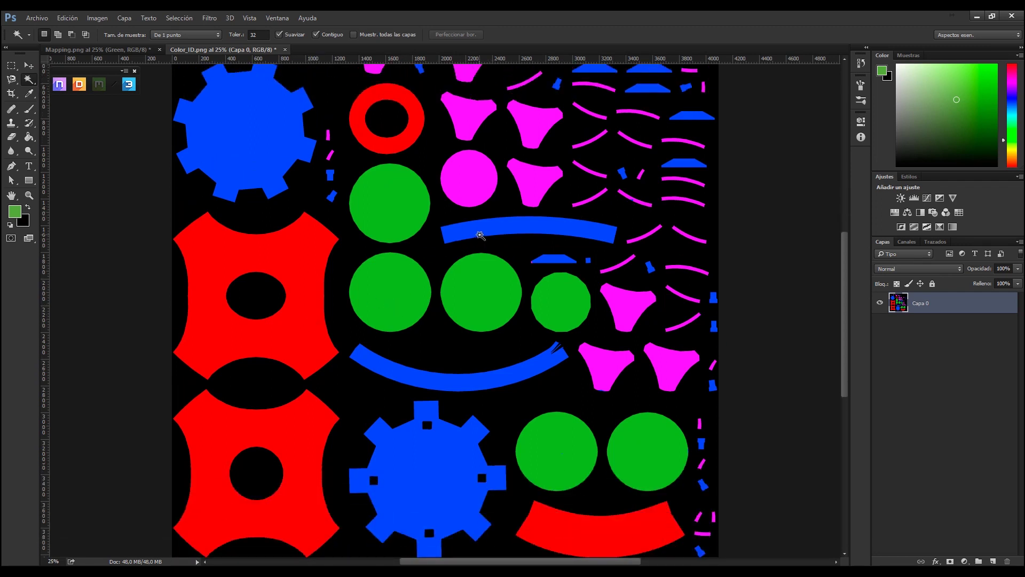
pyautogui.scroll(4, 464, 183)
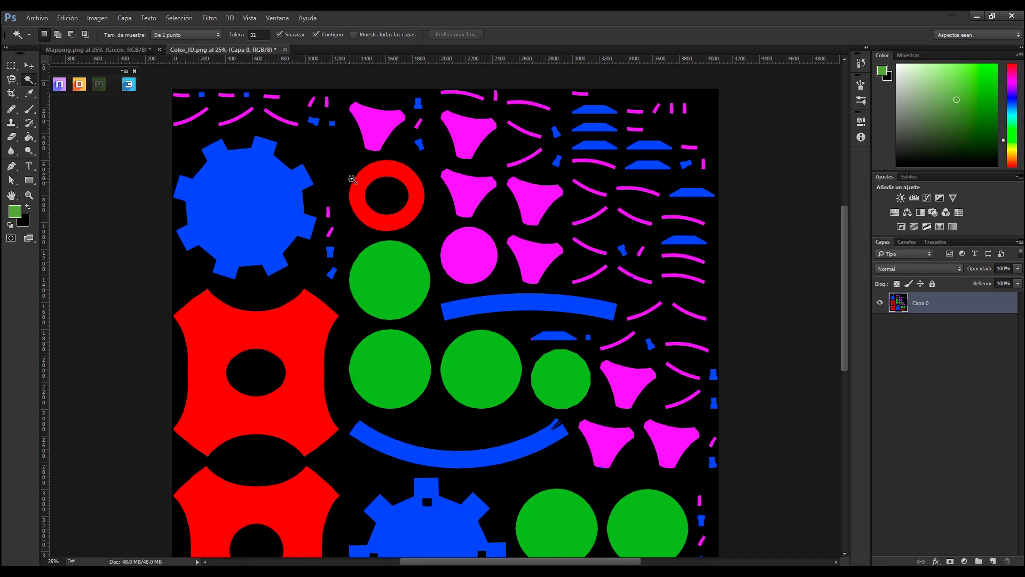
pyautogui.scroll(-8, 349, 178)
pyautogui.scroll(3, 470, 286)
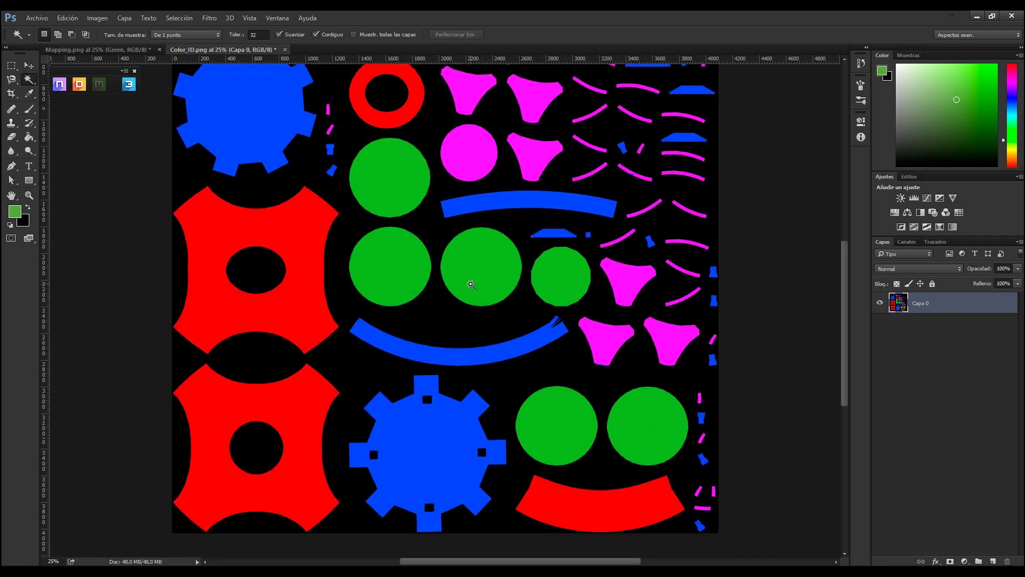
pyautogui.scroll(8, 471, 285)
pyautogui.scroll(-6, 469, 293)
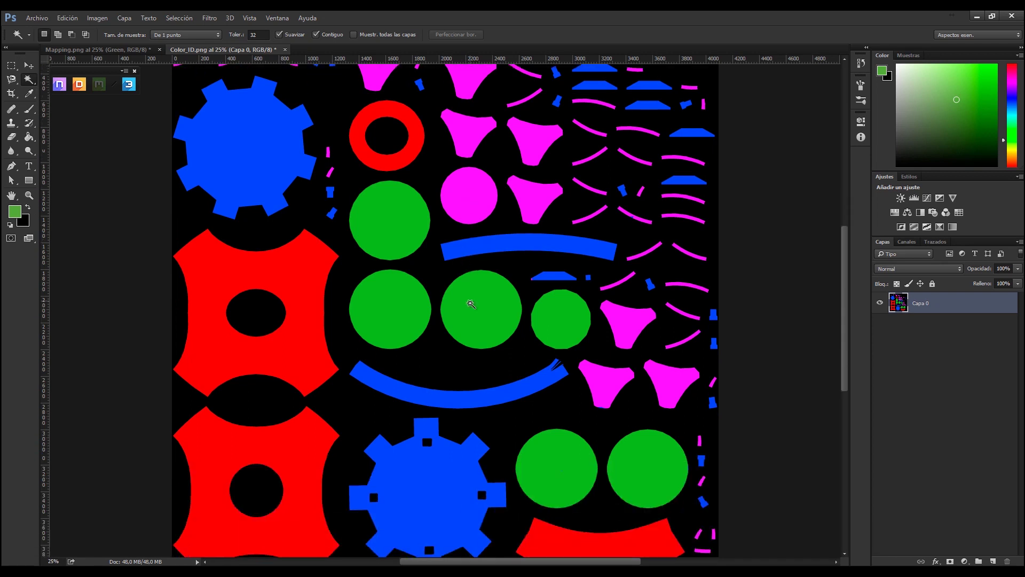
pyautogui.scroll(-1, 471, 303)
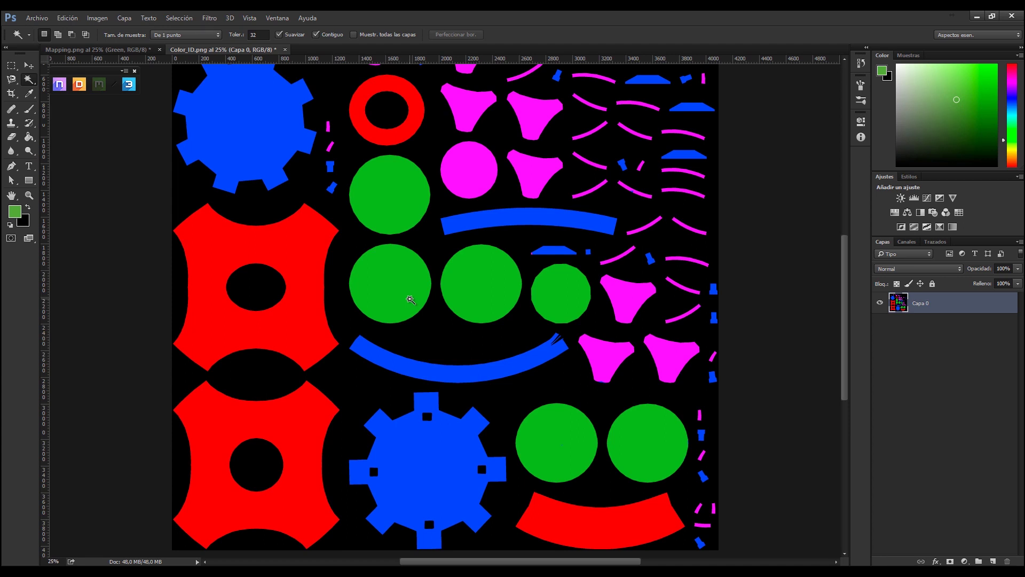
pyautogui.scroll(3, 398, 280)
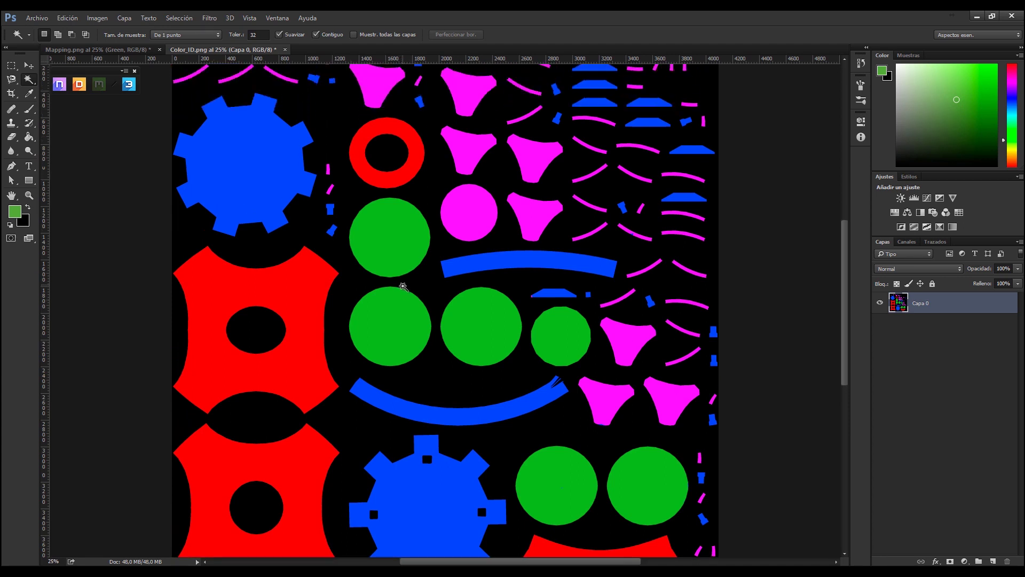
pyautogui.scroll(-6, 374, 283)
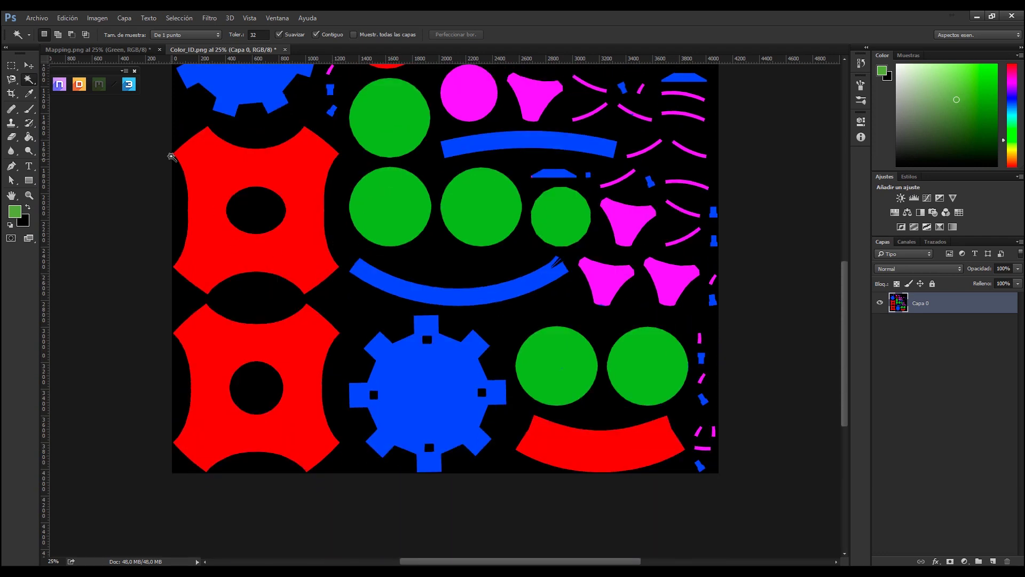
pyautogui.scroll(1, 261, 82)
# Close Color_ID.png and Mapping.png without saving the changes
pyautogui.click(286, 49)
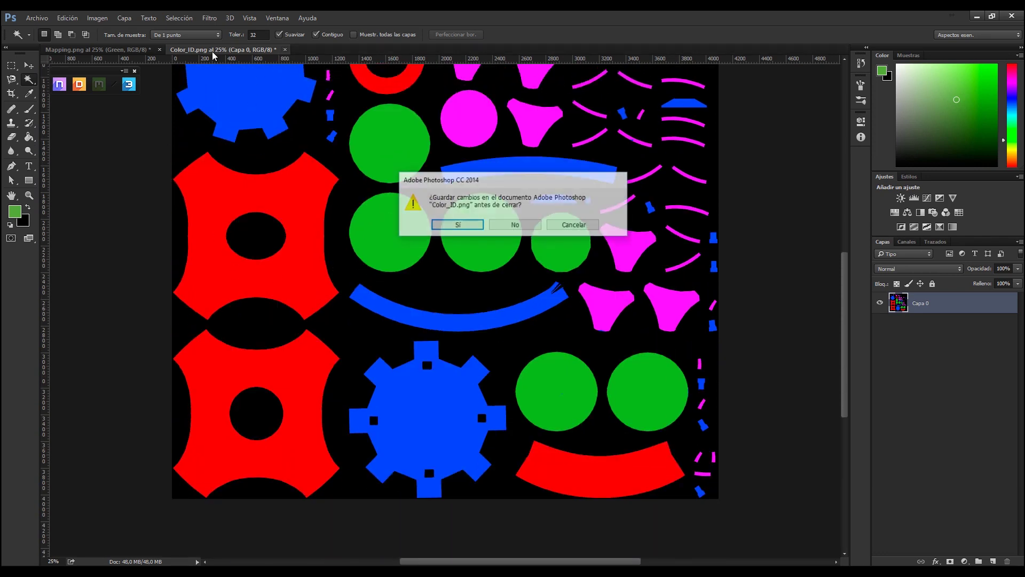
pyautogui.click(527, 224)
pyautogui.click(160, 49)
pyautogui.click(510, 224)
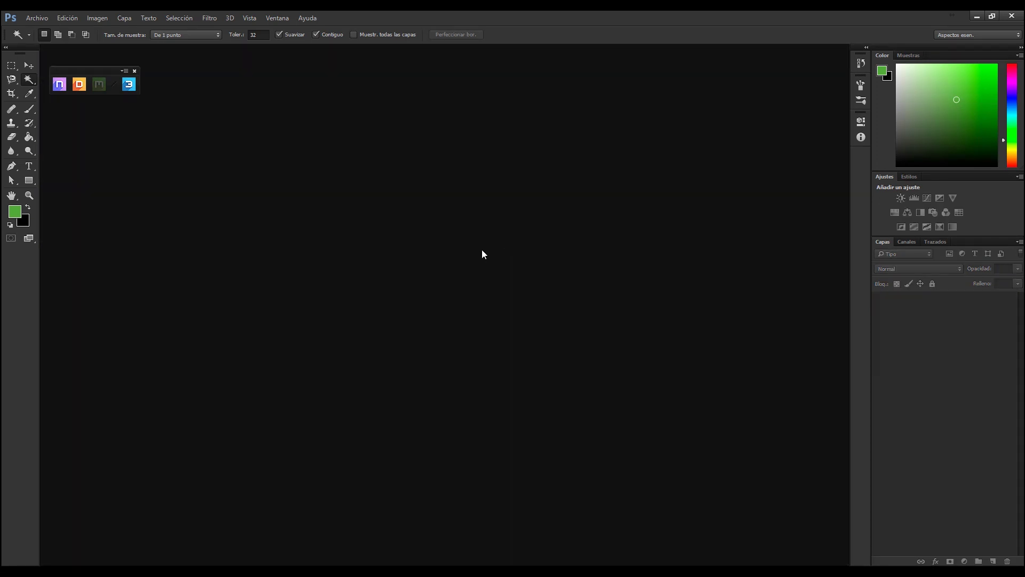
# Open the Base Creator and load the Model_1 OBJ from the Tutorial QS_P2 folder as the mesh and Color_ID as the Material ID
pyautogui.click(75, 86)
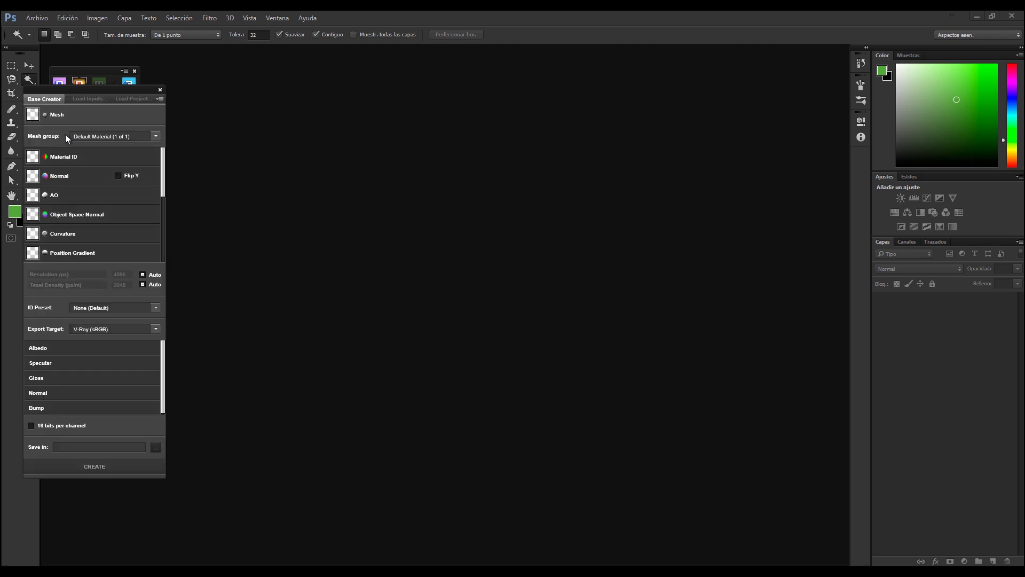
pyautogui.click(56, 114)
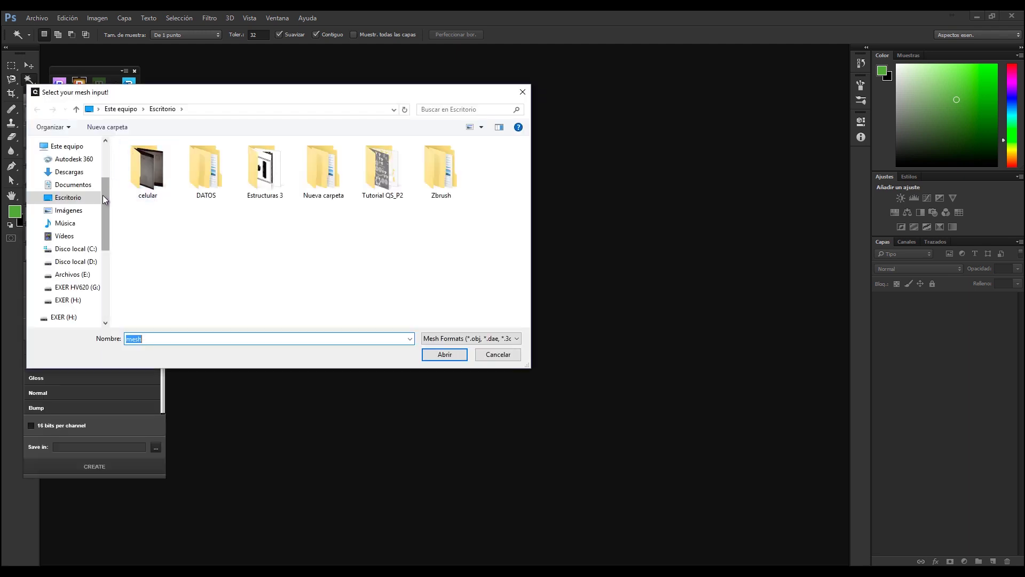
pyautogui.doubleClick(381, 168)
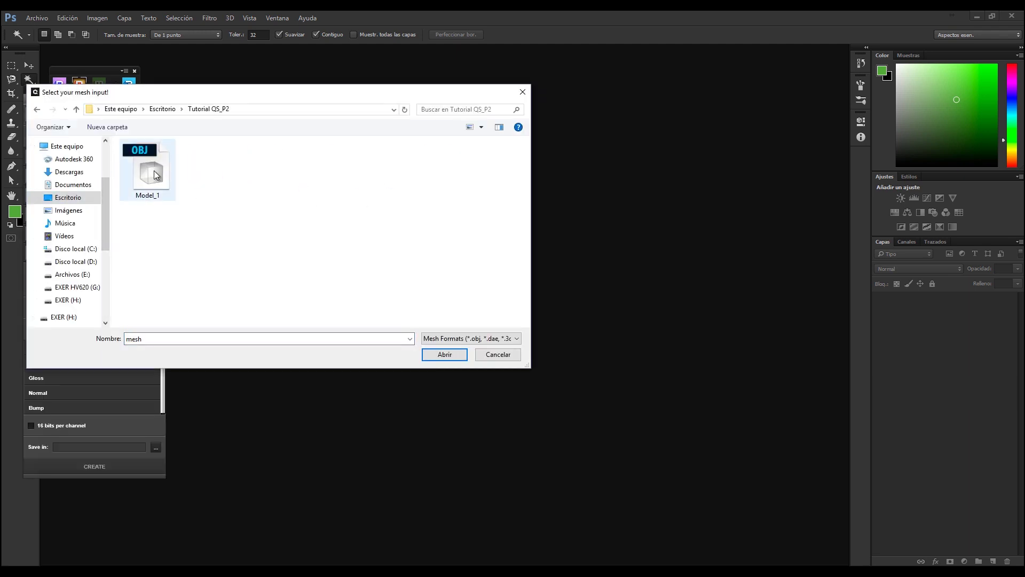
pyautogui.doubleClick(158, 172)
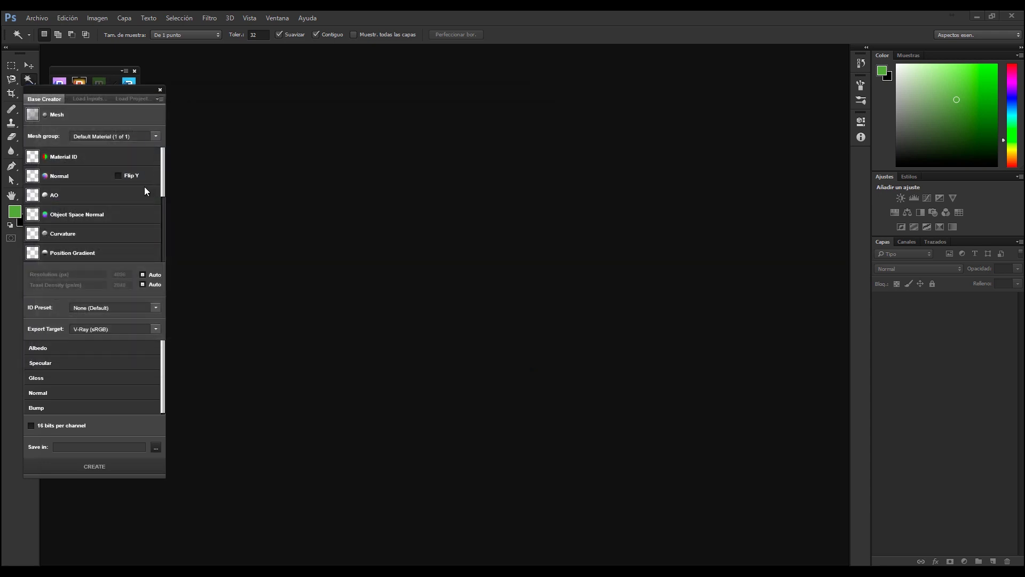
pyautogui.click(83, 152)
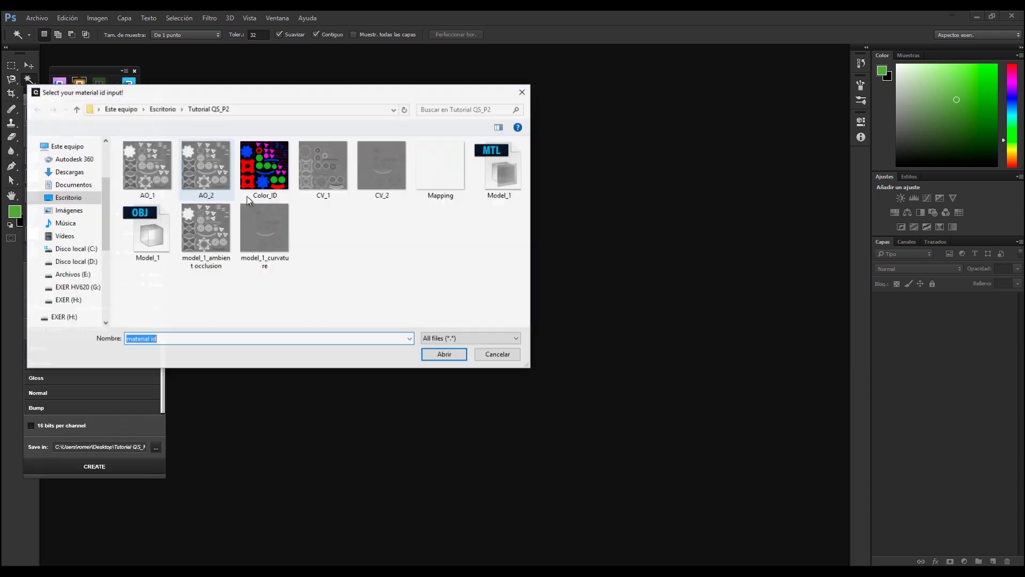
pyautogui.doubleClick(274, 173)
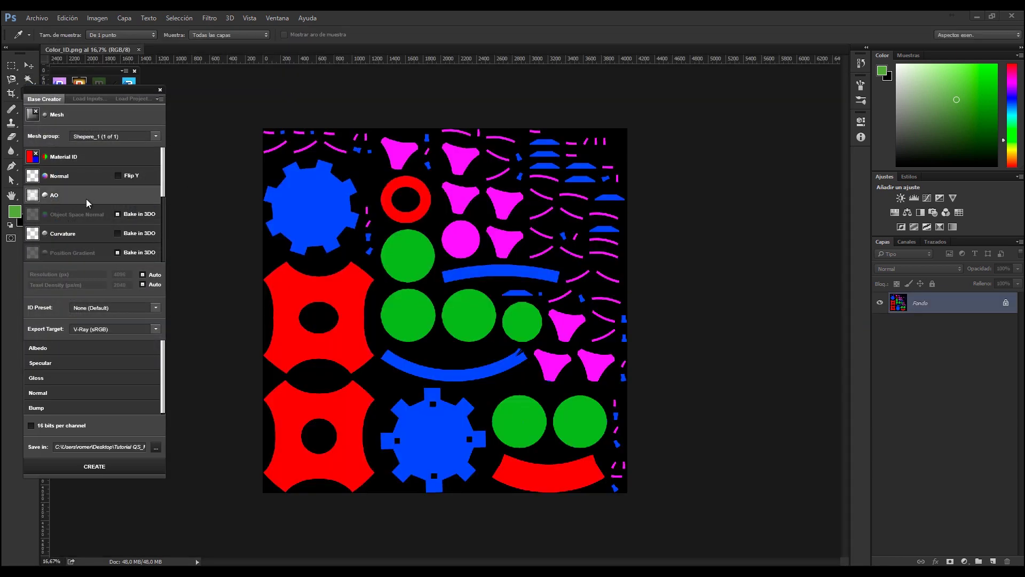
# Load AO_2 as the AO input and assign it the Adobe RGB (1998) working space
pyautogui.click(82, 196)
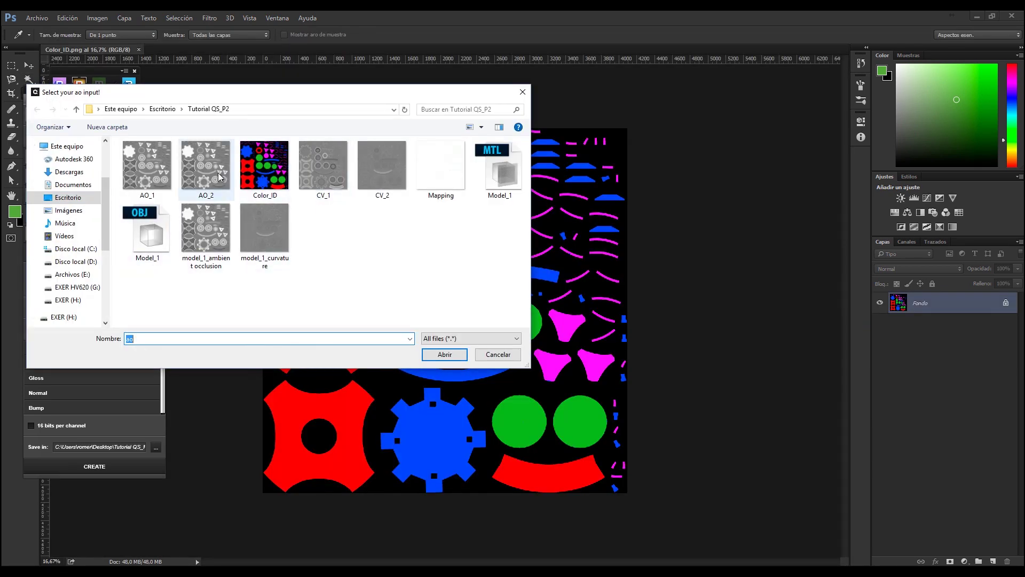
pyautogui.doubleClick(203, 168)
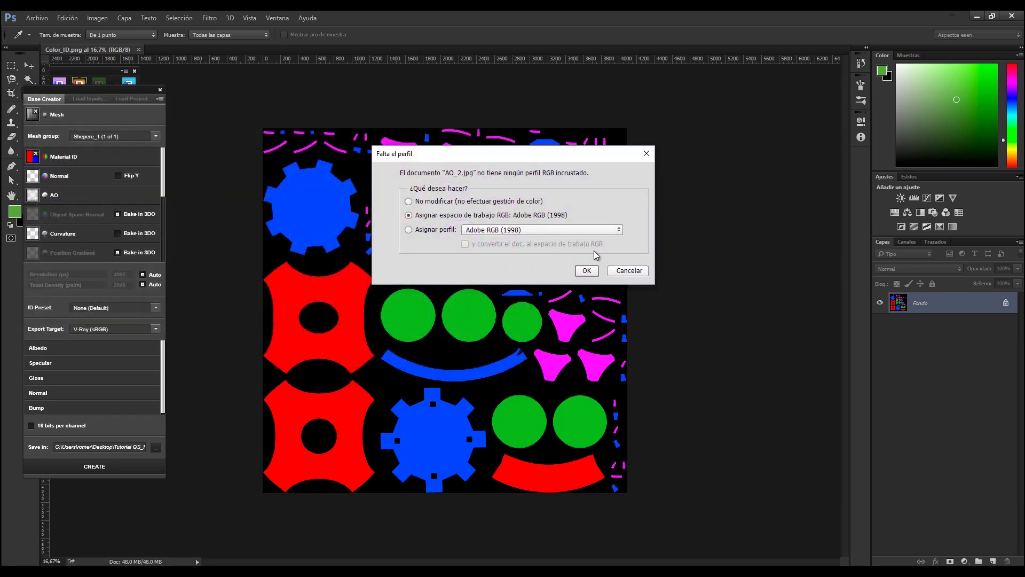
pyautogui.click(590, 270)
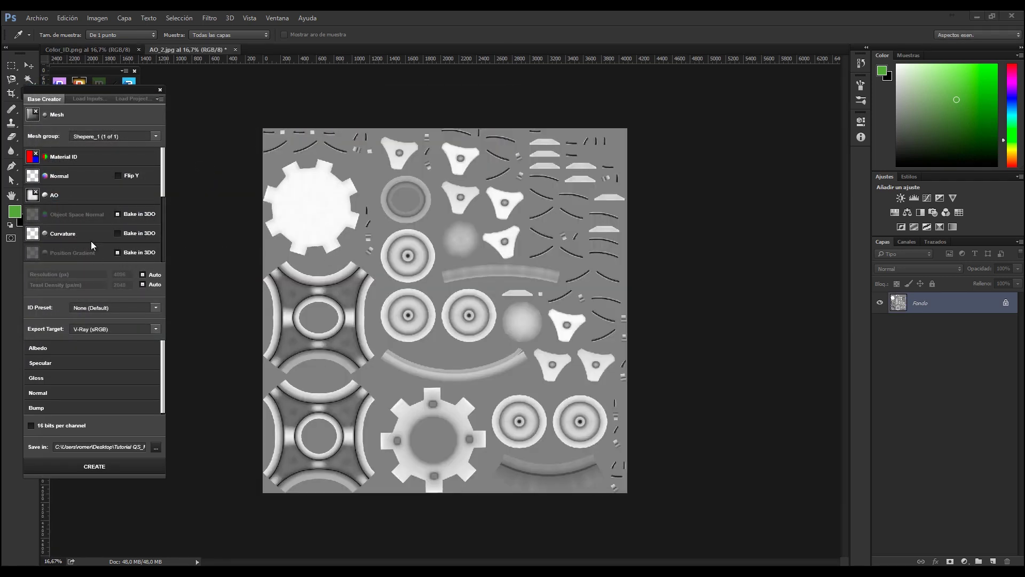
# Preview CV_2 full size, load it as the Curvature input and assign it the Adobe RGB (1998) working space
pyautogui.click(88, 237)
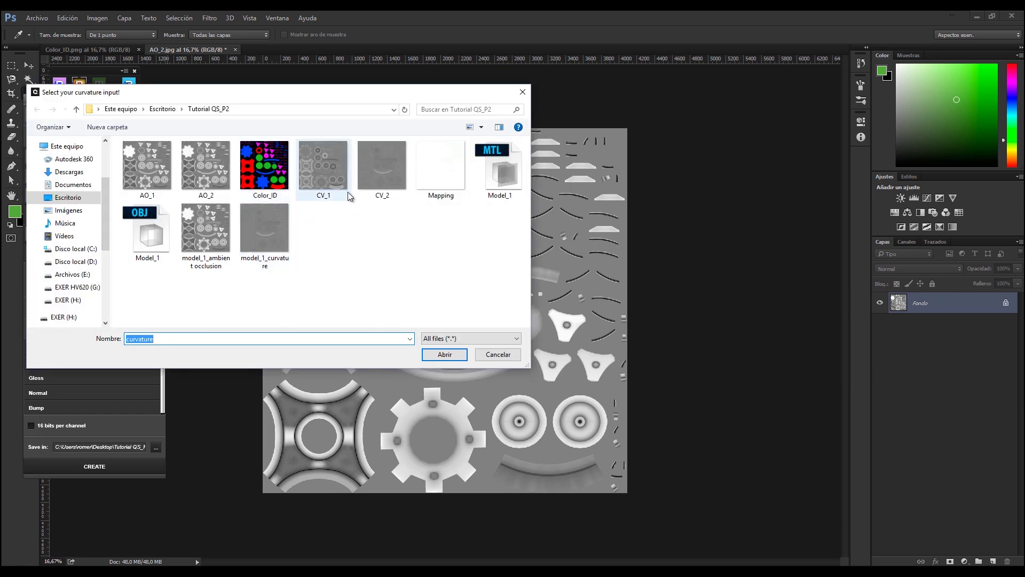
pyautogui.click(382, 168)
pyautogui.rightClick(385, 167)
pyautogui.click(420, 194)
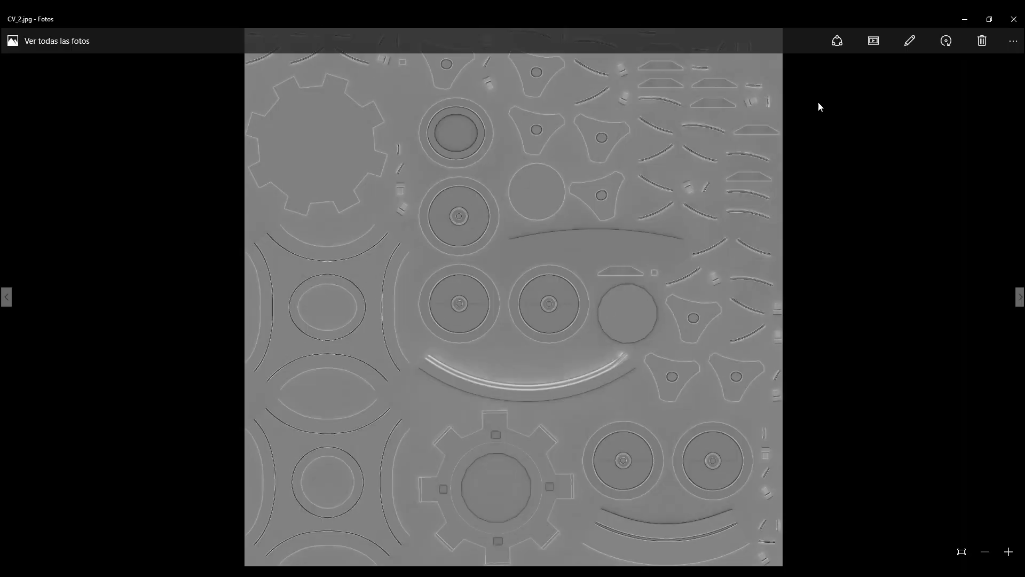
pyautogui.click(1014, 18)
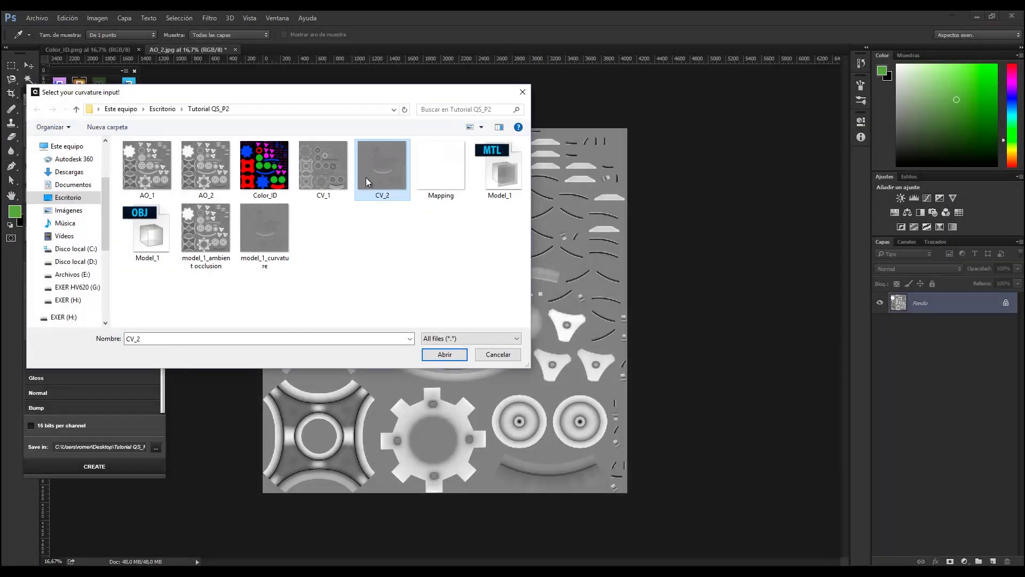
pyautogui.doubleClick(376, 172)
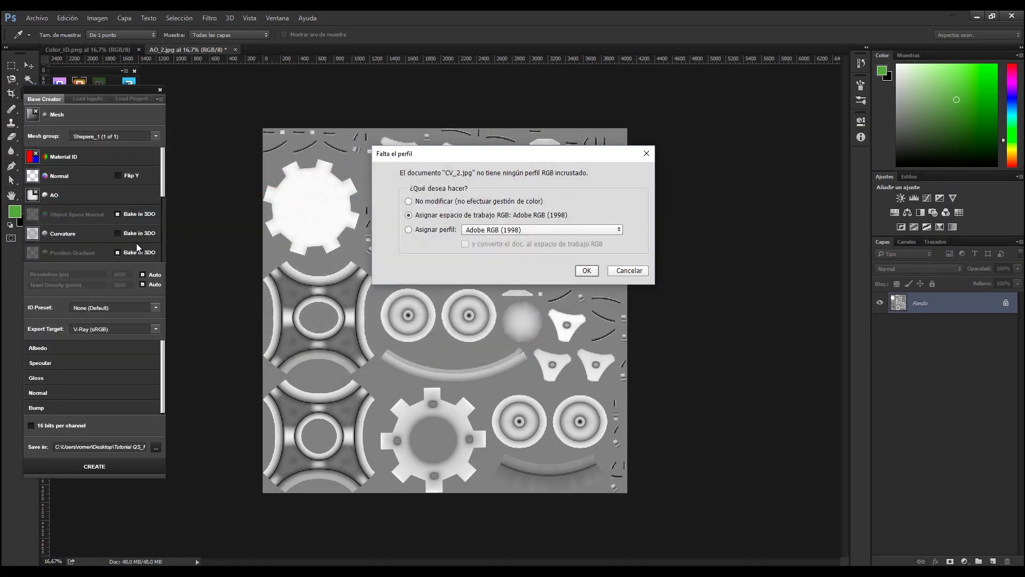
pyautogui.click(590, 271)
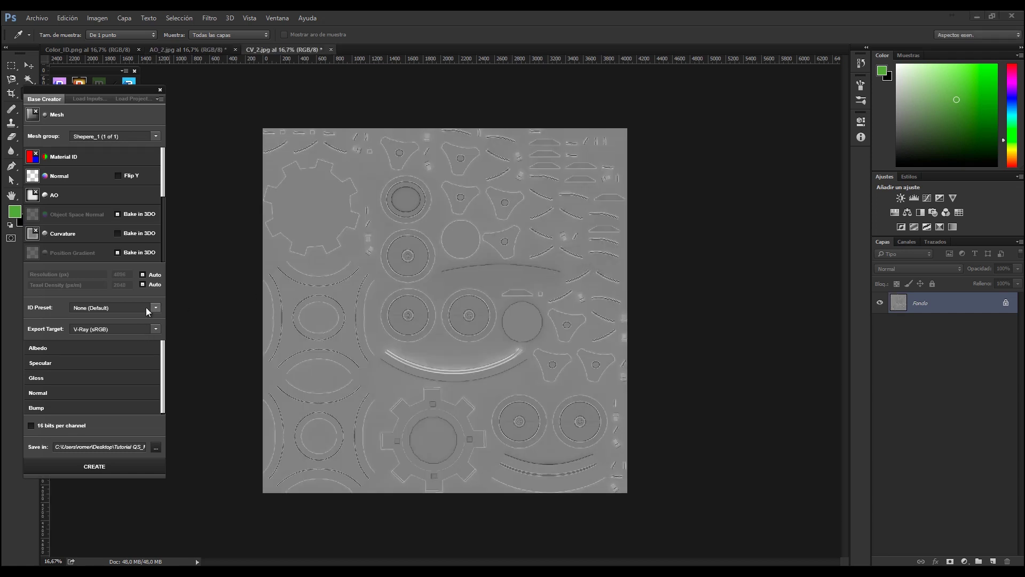
# Choose V-Ray (sRGB) as the export target and create a Texture_Final folder inside Tutorial QS_P2 as the save location
pyautogui.click(82, 327)
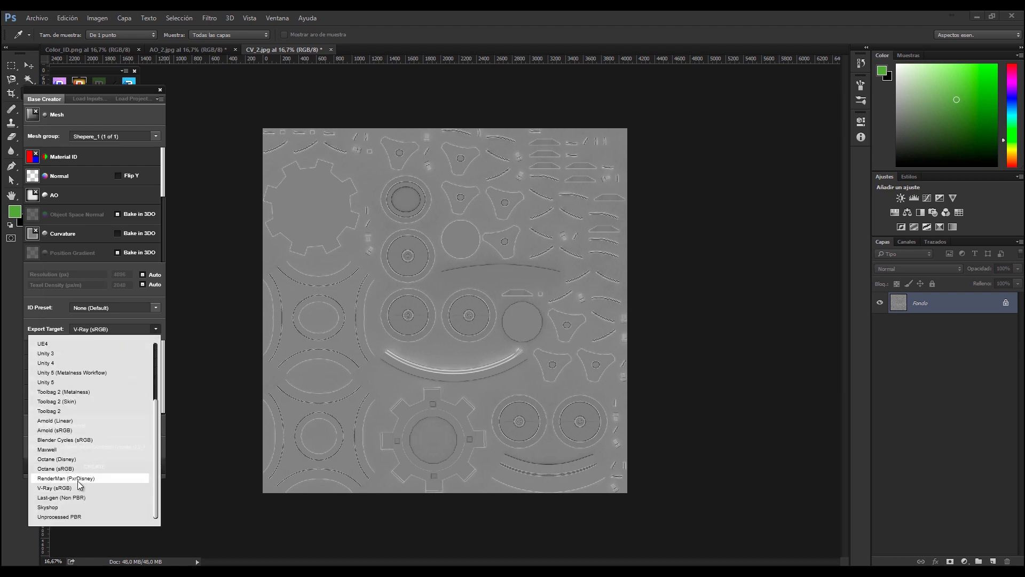
pyautogui.click(69, 487)
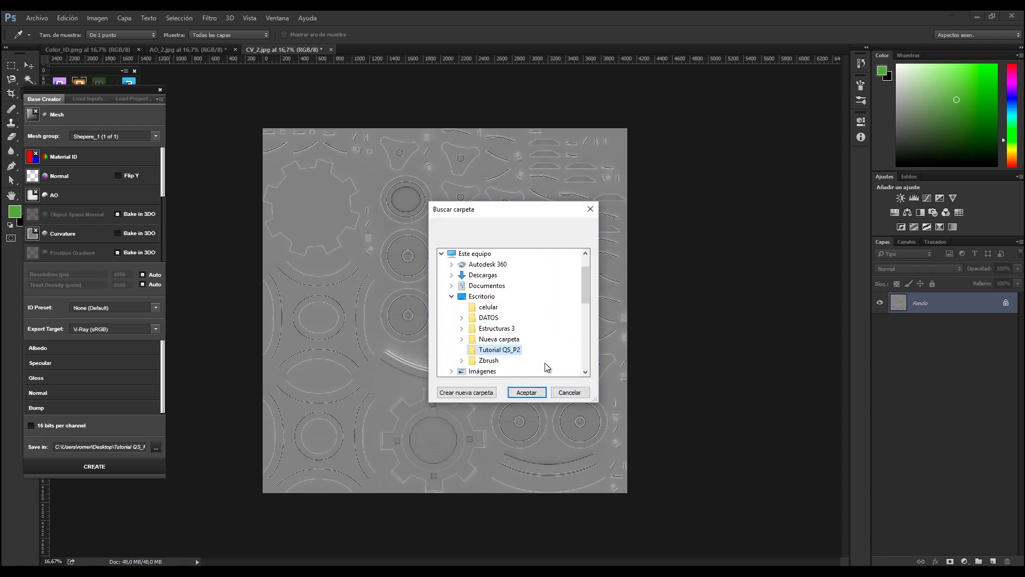
pyautogui.click(487, 393)
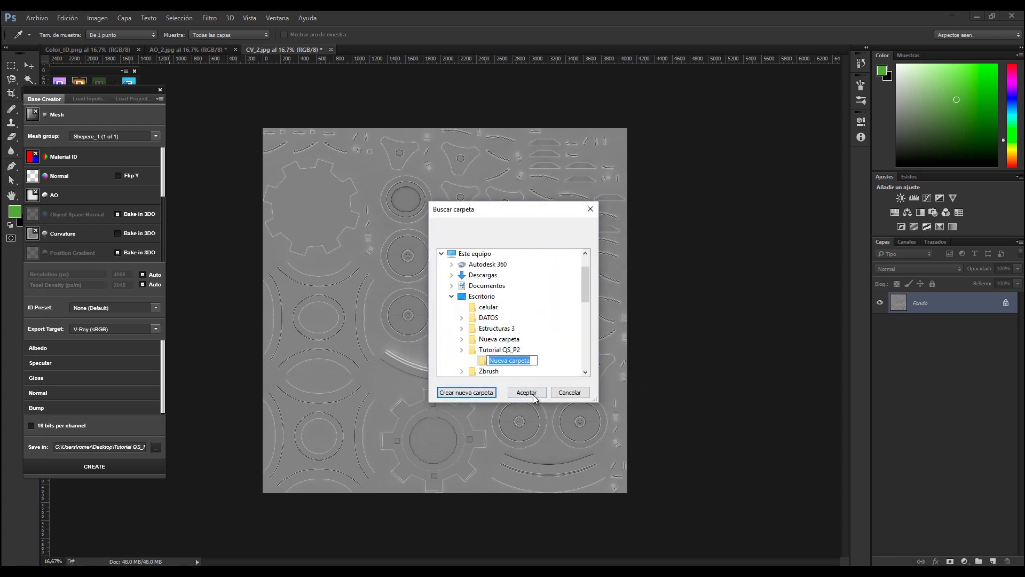
pyautogui.write('Texture_Final')
pyautogui.press('Return')
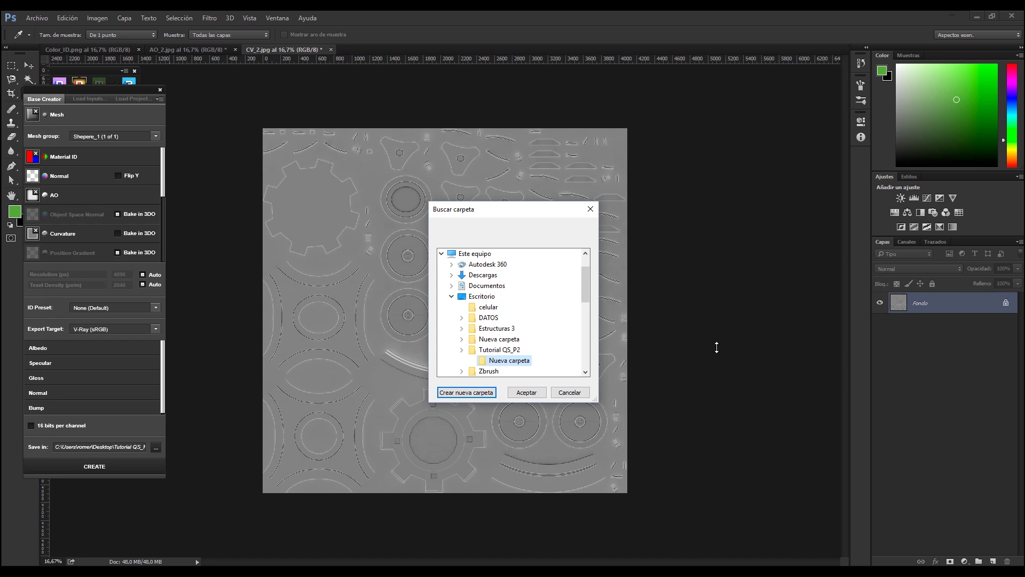
pyautogui.click(526, 392)
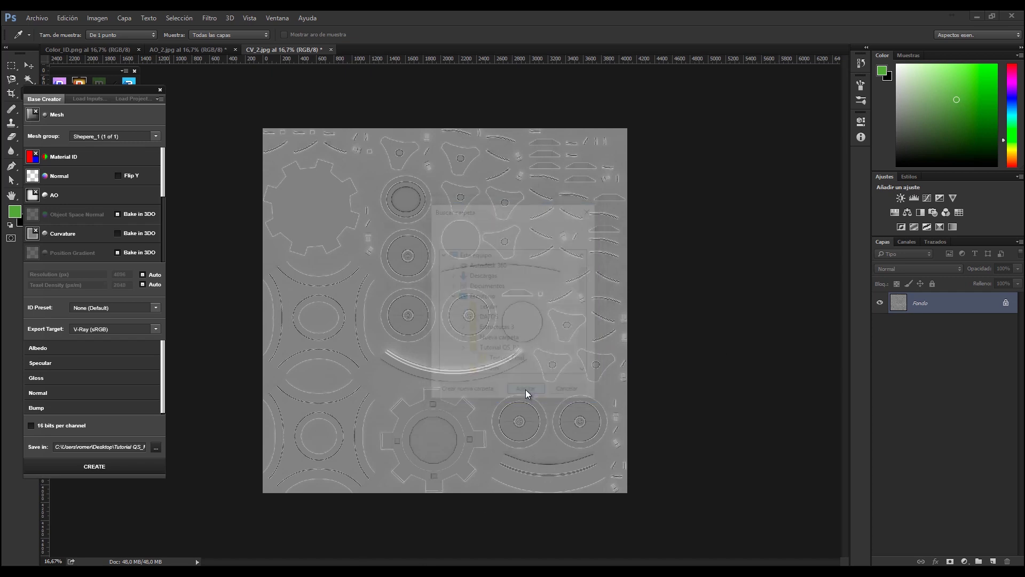
# Create the texture project from the loaded inputs and move its map palette clear of the plugin icons
pyautogui.click(113, 465)
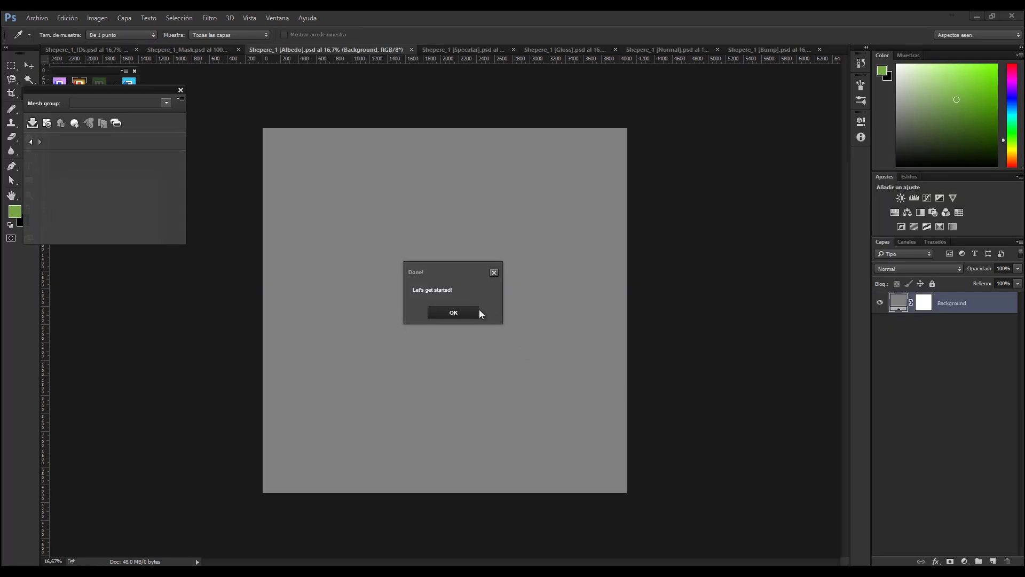
pyautogui.click(457, 314)
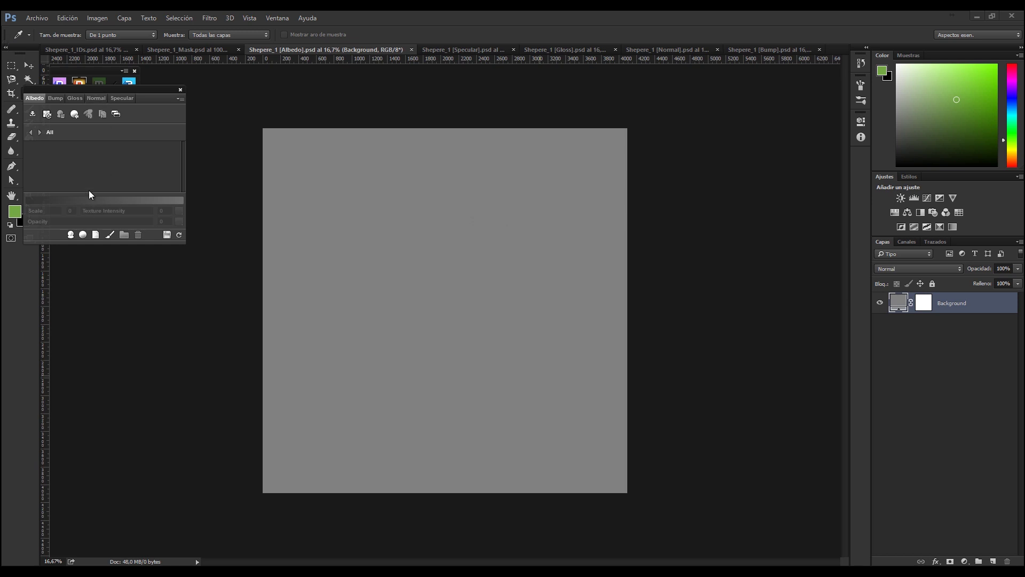
pyautogui.moveTo(111, 91); pyautogui.dragTo(144, 112)
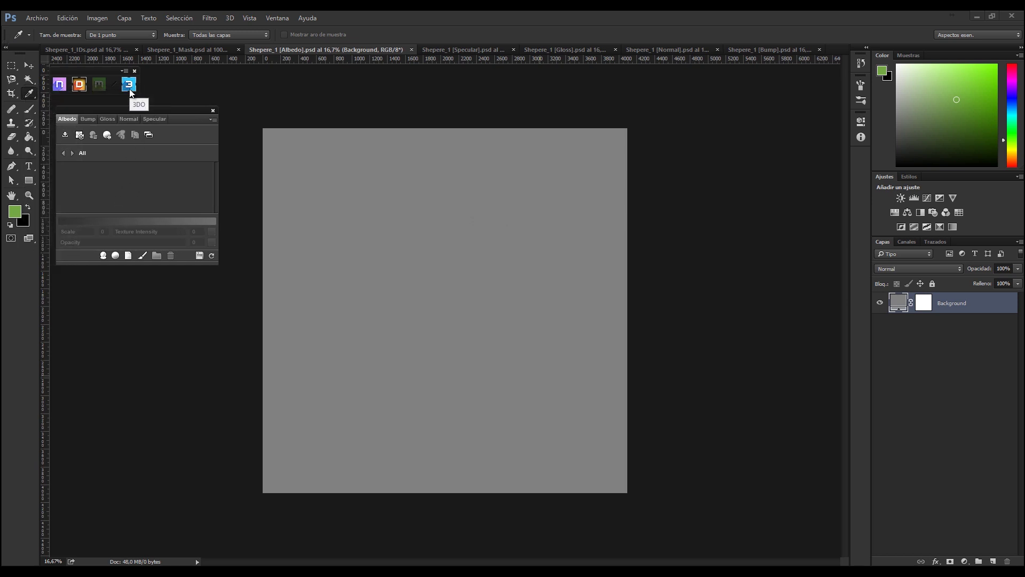
# Open the 3DO preview, examine the model from several angles and up close, and move the preview window off the canvas
pyautogui.click(130, 89)
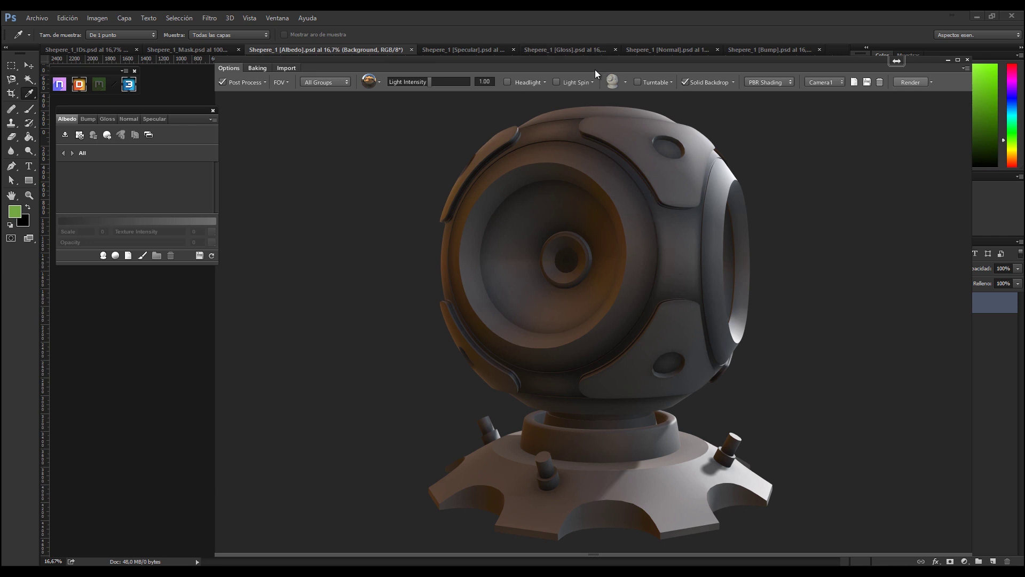
pyautogui.moveTo(403, 67); pyautogui.dragTo(388, 50)
pyautogui.moveTo(632, 206); pyautogui.dragTo(907, 245)
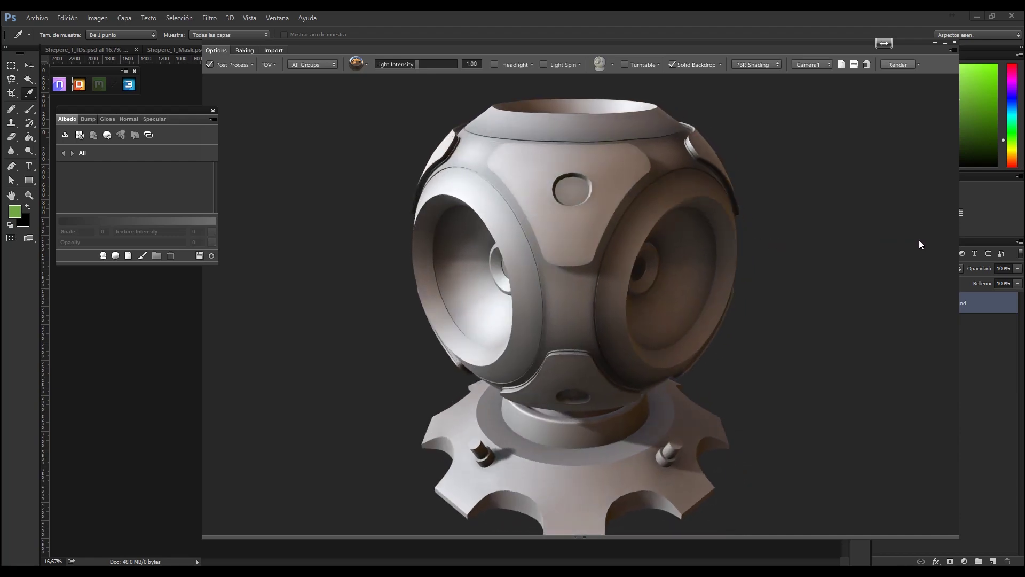
pyautogui.scroll(5, 611, 284)
pyautogui.scroll(2, 587, 288)
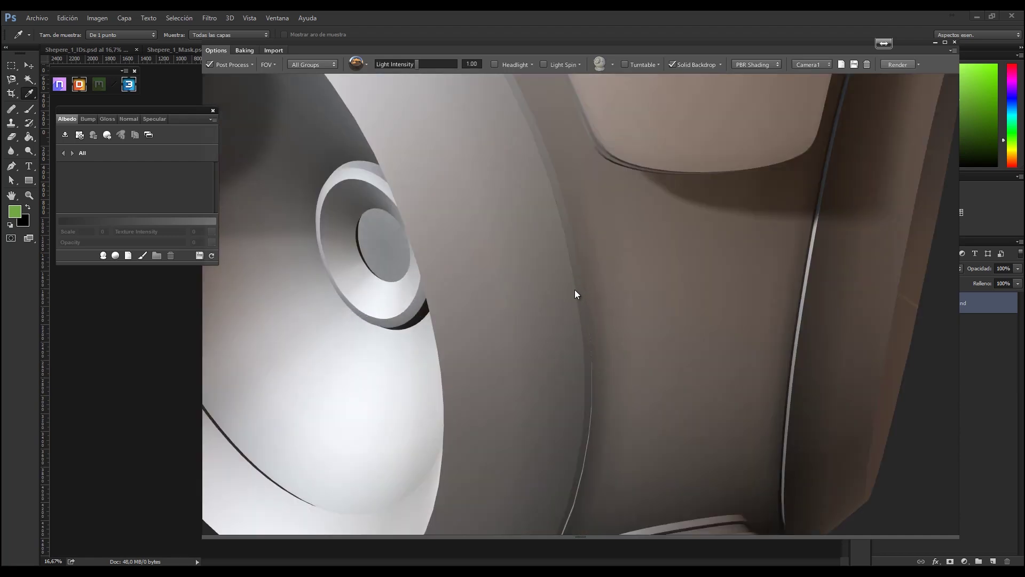
pyautogui.scroll(-8, 593, 291)
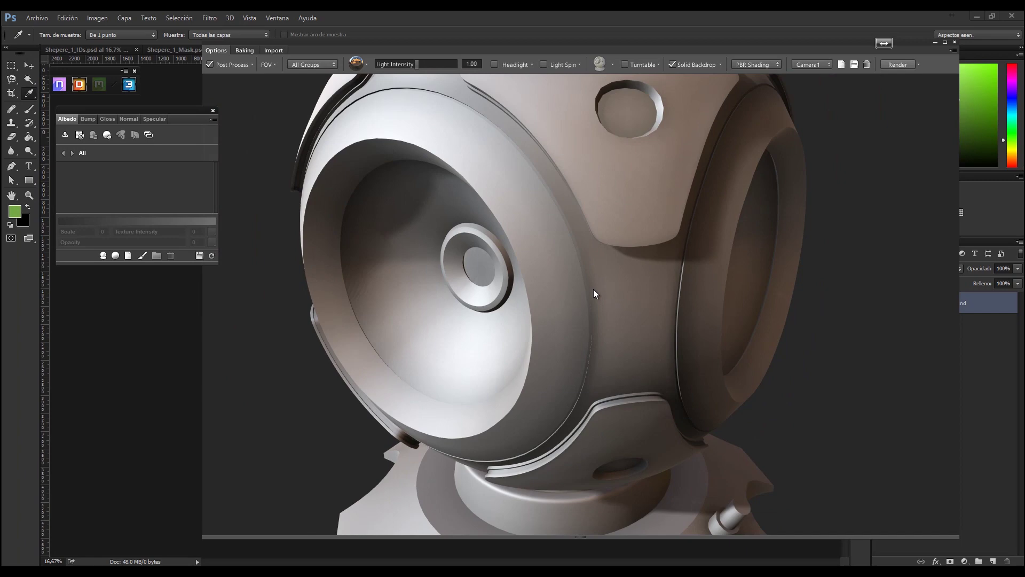
pyautogui.moveTo(586, 278); pyautogui.dragTo(522, 245)
pyautogui.scroll(-3, 494, 230)
pyautogui.scroll(-1, 521, 245)
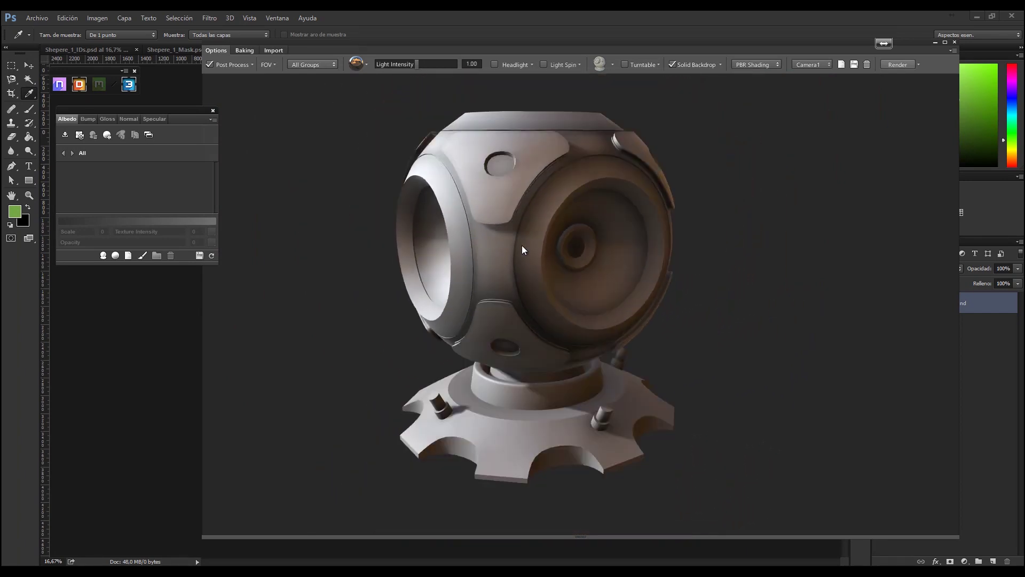
pyautogui.moveTo(496, 44); pyautogui.dragTo(1024, 53)
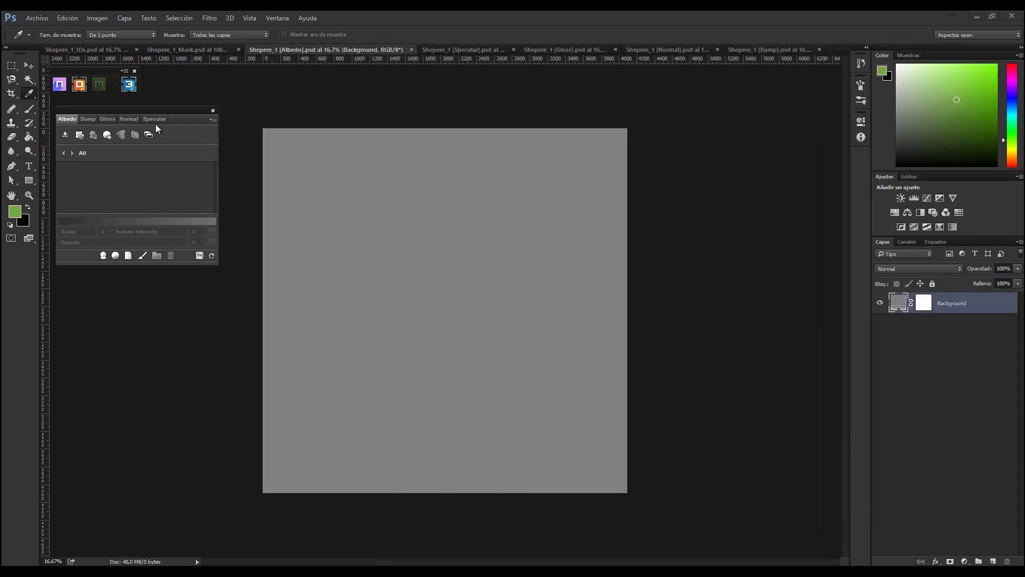
# Open the material library for the project and show the Metal category under 09 - Legacy
pyautogui.click(103, 256)
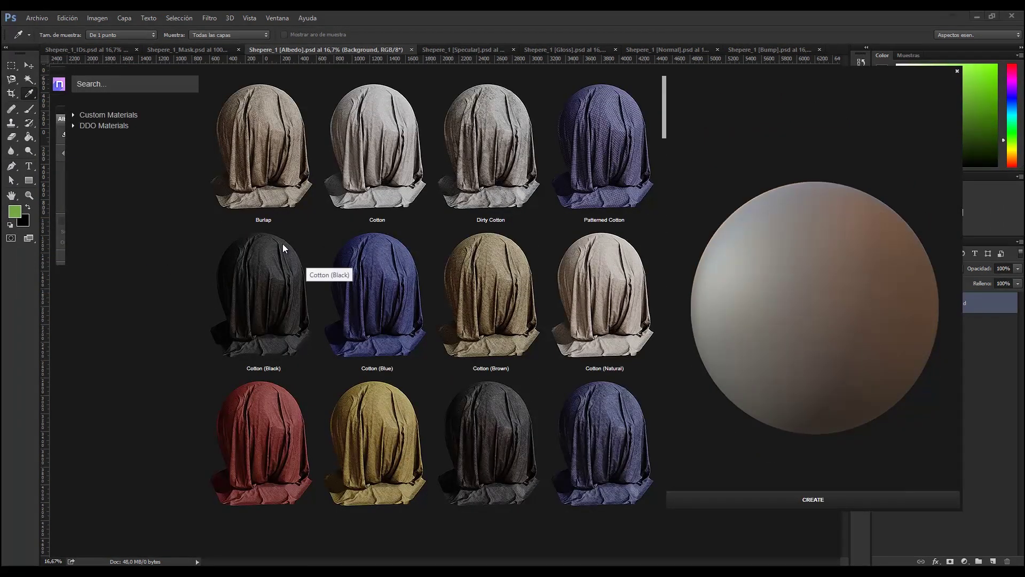
pyautogui.scroll(-10, 137, 274)
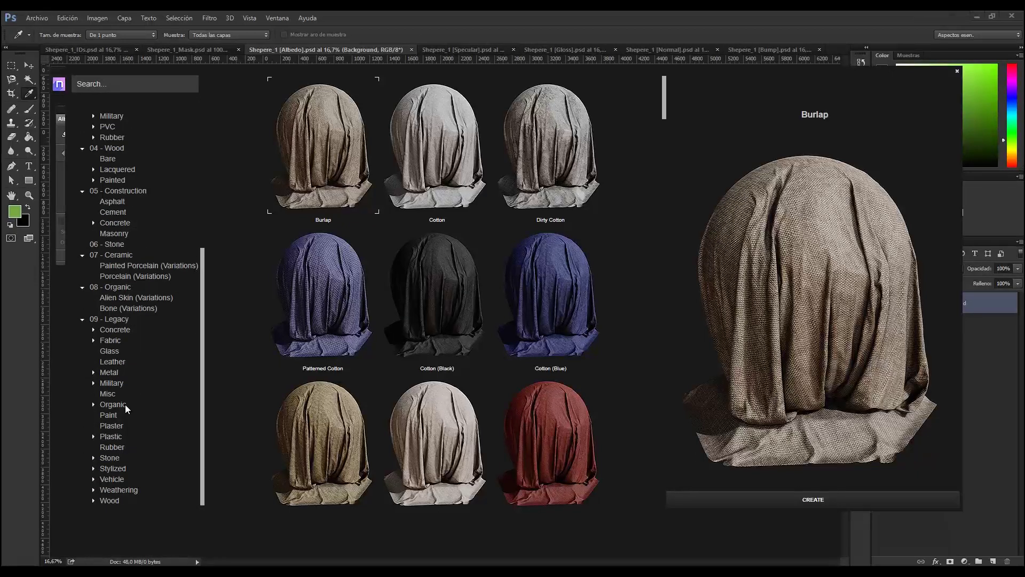
pyautogui.click(92, 372)
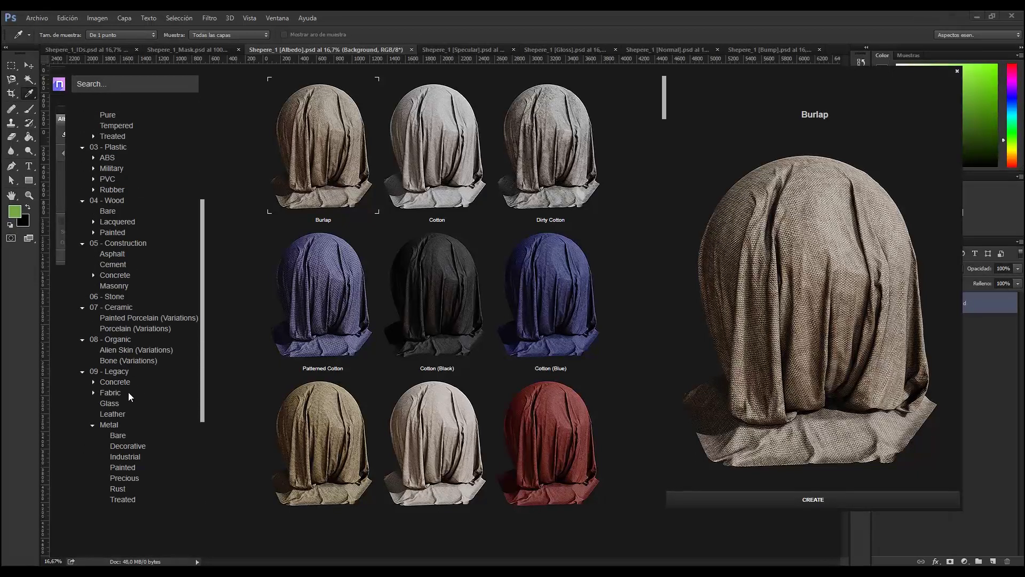
pyautogui.scroll(-3, 123, 367)
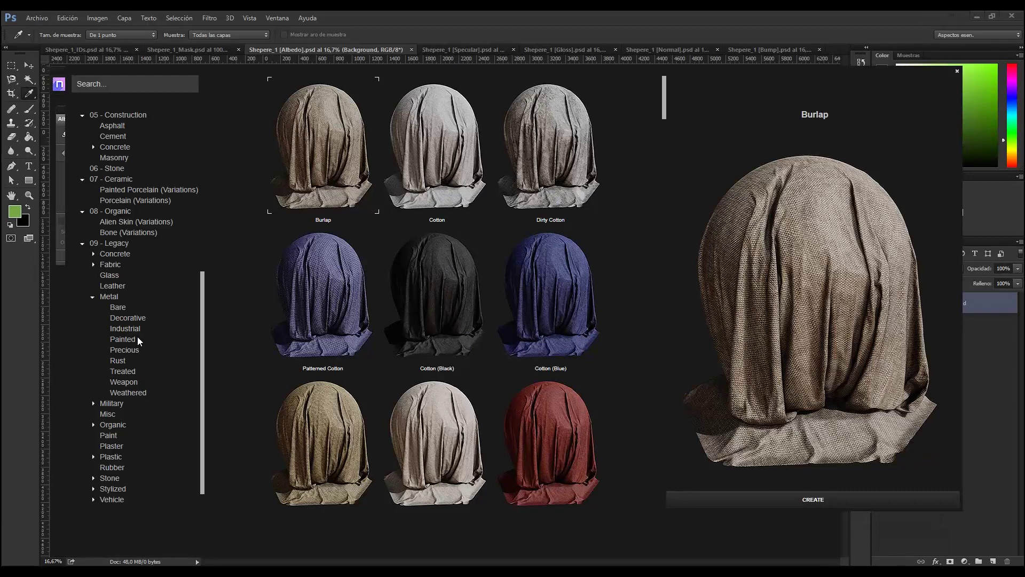
pyautogui.click(111, 299)
# Browse the legacy Metal materials and preview the painted ones, including Eroded Painted Metal, Iron Man Red and Old Yellow Metal
pyautogui.scroll(-10, 448, 269)
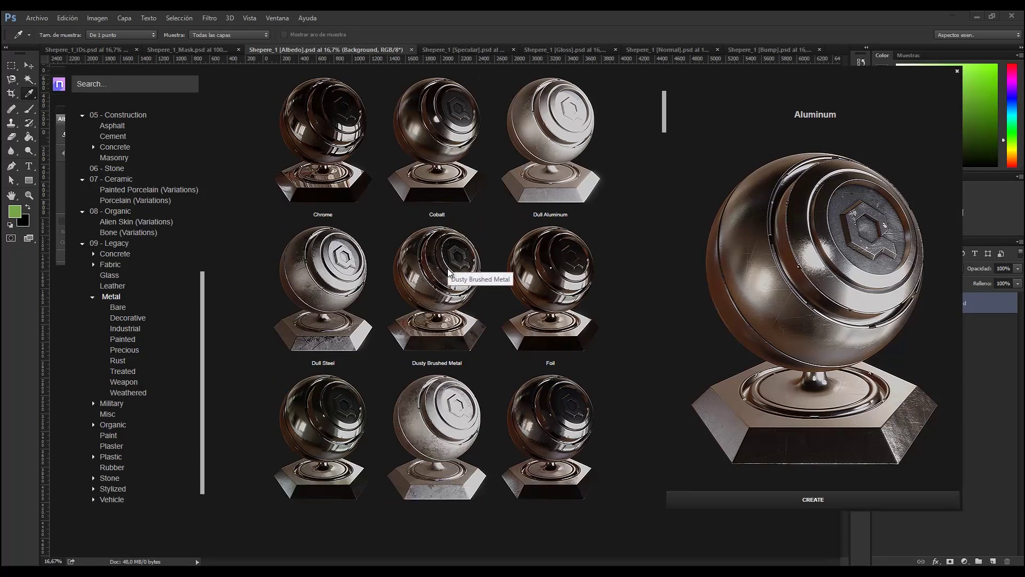
pyautogui.scroll(-10, 587, 302)
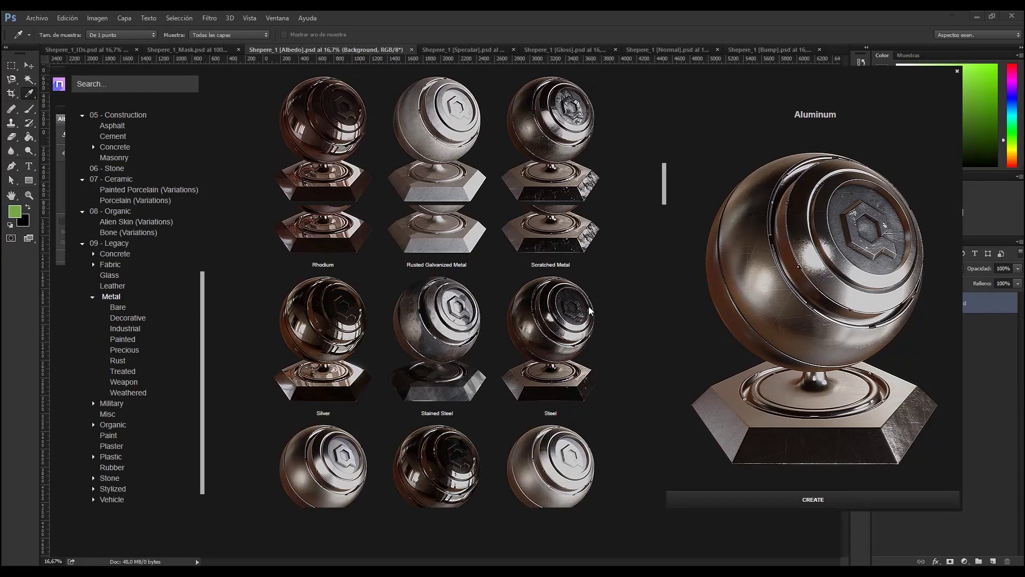
pyautogui.scroll(-8, 593, 307)
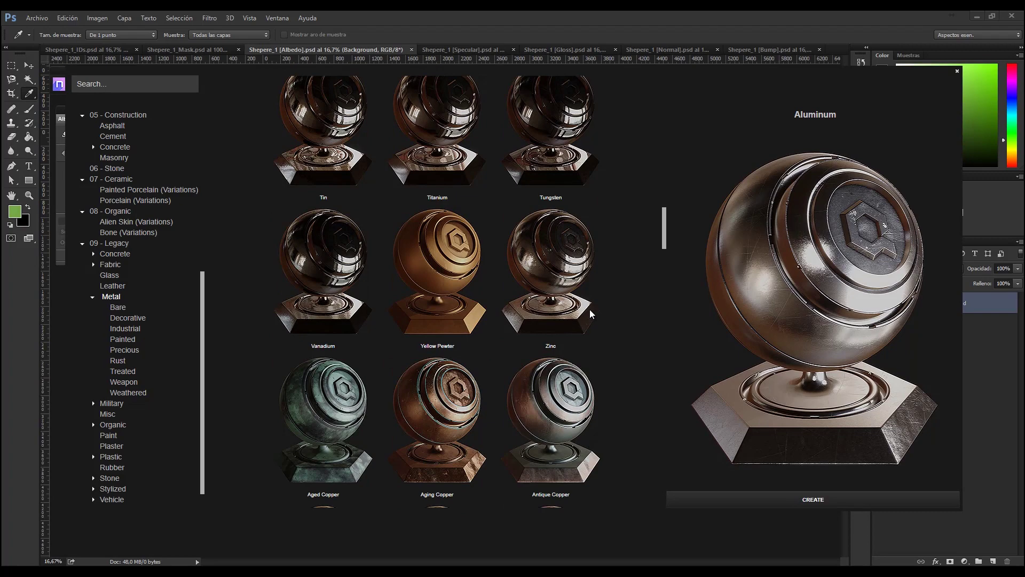
pyautogui.scroll(-4, 591, 327)
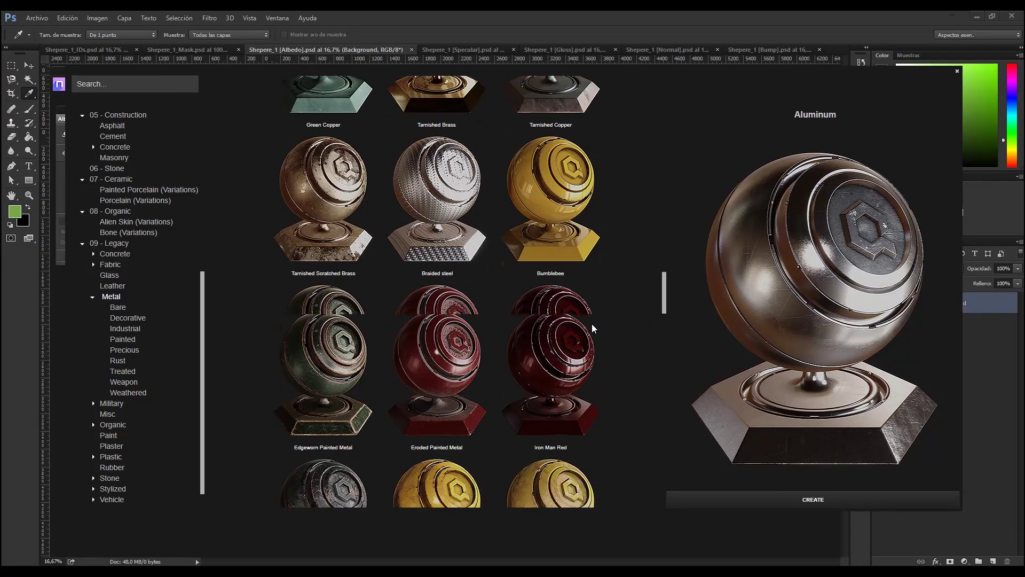
pyautogui.click(454, 335)
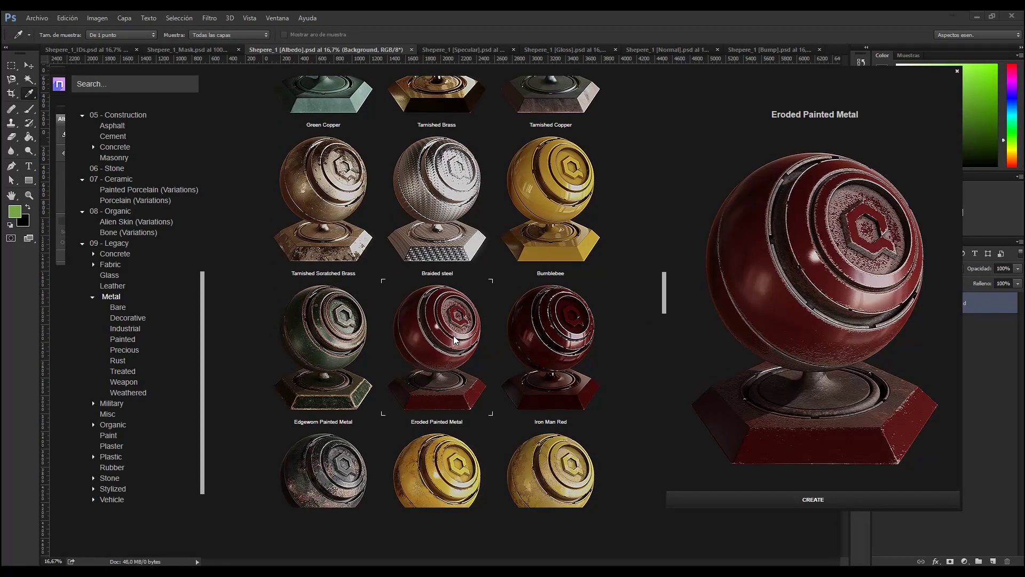
pyautogui.click(585, 340)
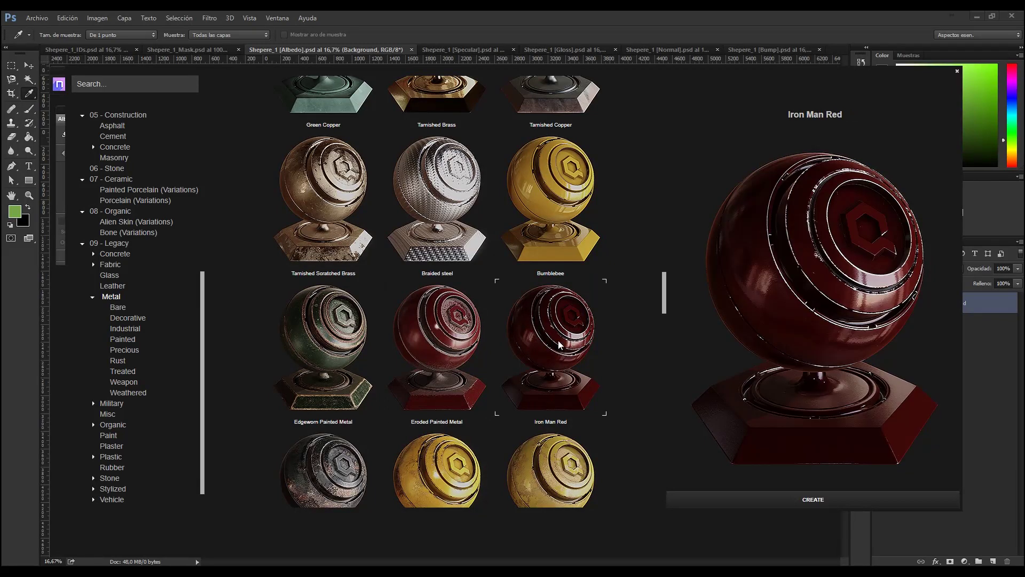
pyautogui.click(360, 349)
pyautogui.scroll(-3, 361, 351)
pyautogui.click(341, 374)
pyautogui.click(433, 378)
pyautogui.click(530, 377)
# Preview Optimus Prime and Scratched Painted Metal 04 and look through the remaining legacy metals
pyautogui.scroll(-1, 531, 378)
pyautogui.scroll(-5, 531, 376)
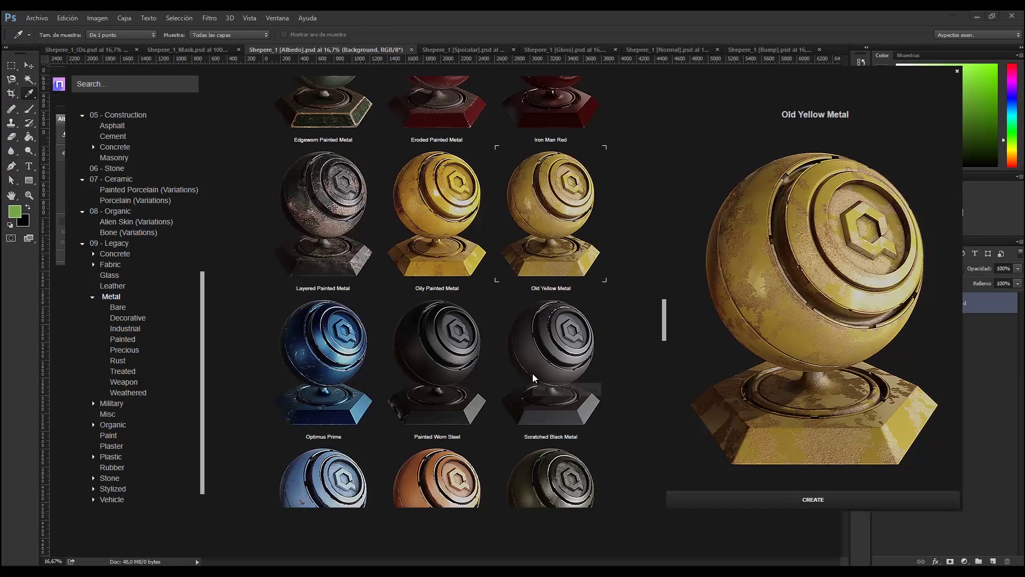
pyautogui.click(332, 370)
pyautogui.scroll(-4, 332, 370)
pyautogui.scroll(-4, 333, 370)
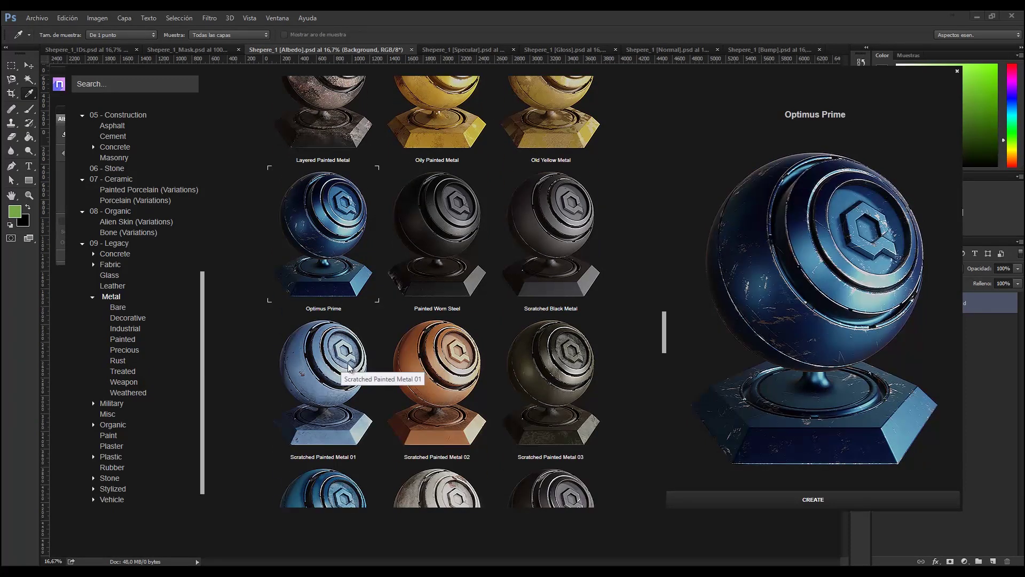
pyautogui.click(346, 367)
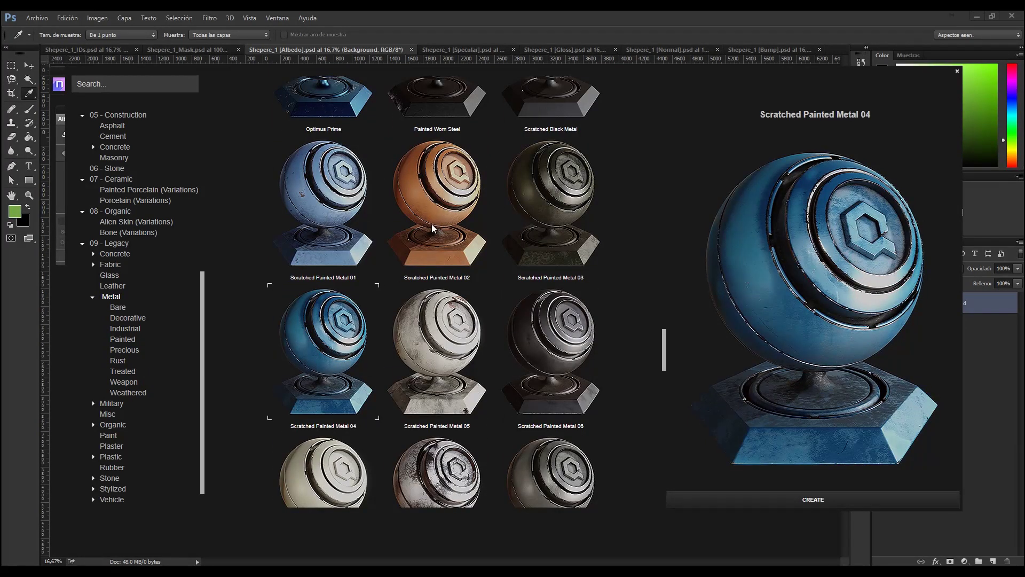
pyautogui.scroll(-6, 422, 351)
pyautogui.scroll(-10, 422, 352)
pyautogui.scroll(-12, 438, 366)
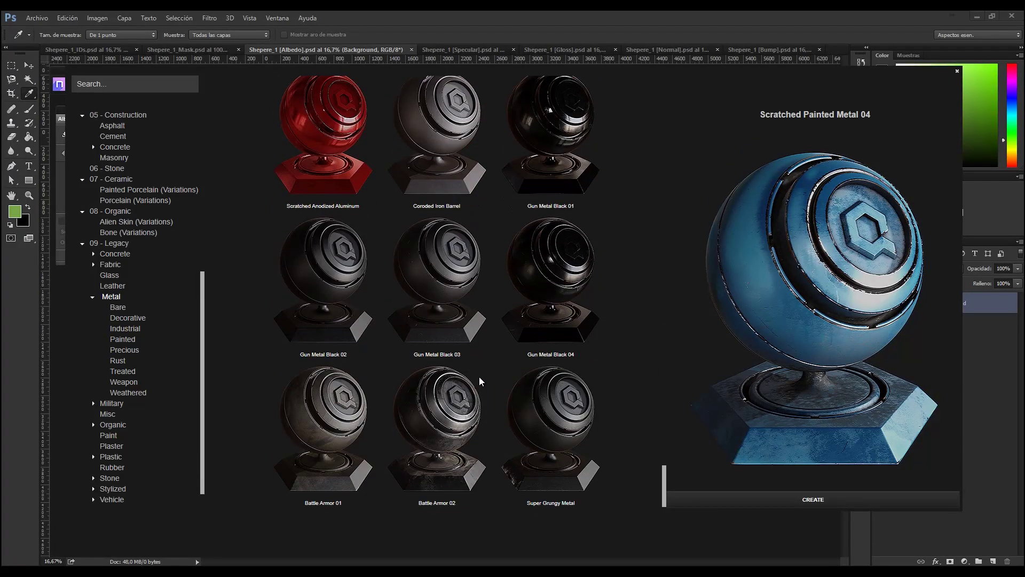
pyautogui.scroll(12, 476, 379)
pyautogui.scroll(10, 446, 361)
pyautogui.scroll(5, 409, 338)
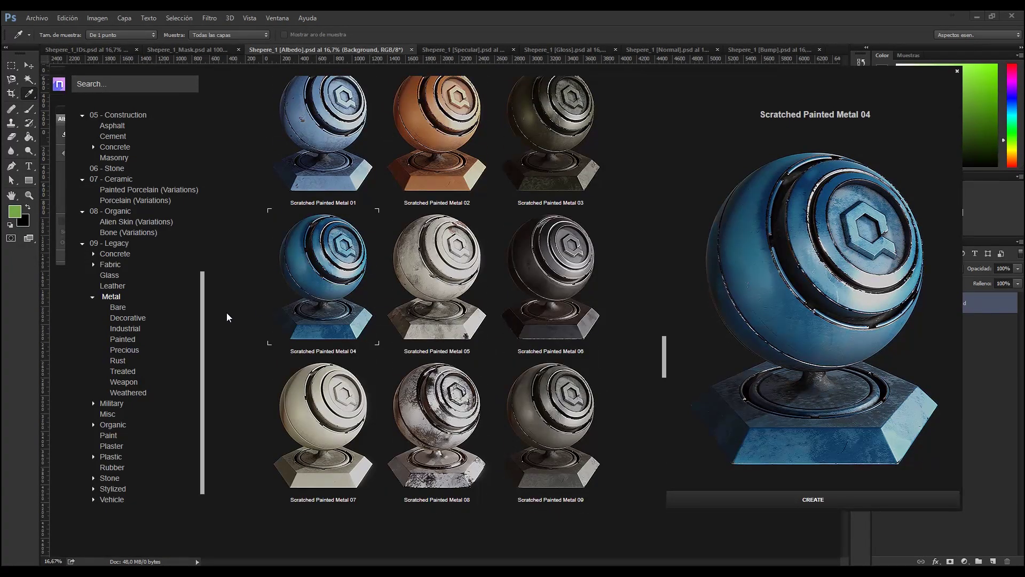
# Show the 02 - Metal category of the DDO Materials and look through its painted steels
pyautogui.moveTo(205, 303); pyautogui.dragTo(206, 172)
pyautogui.scroll(3, 205, 167)
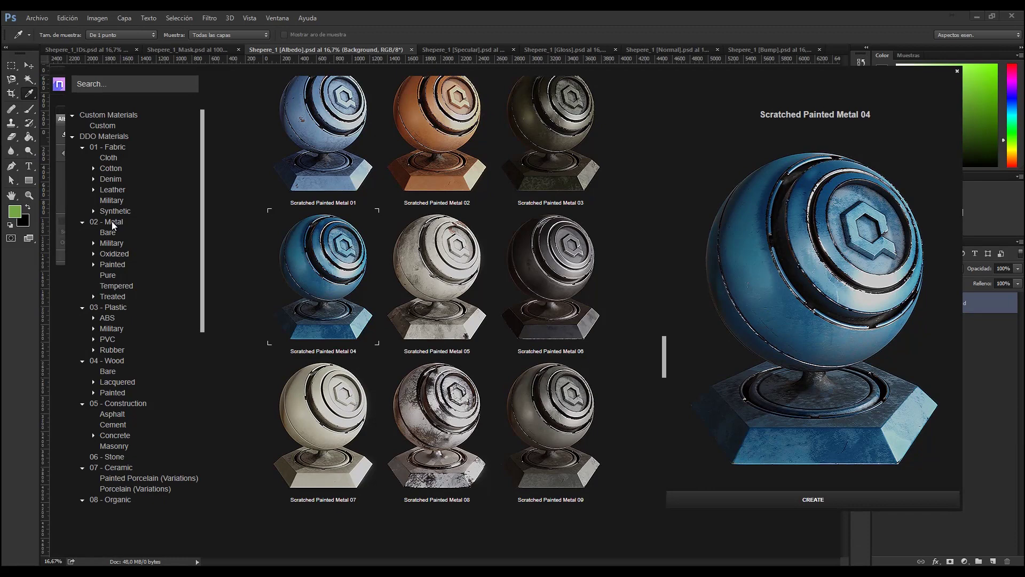
pyautogui.click(111, 221)
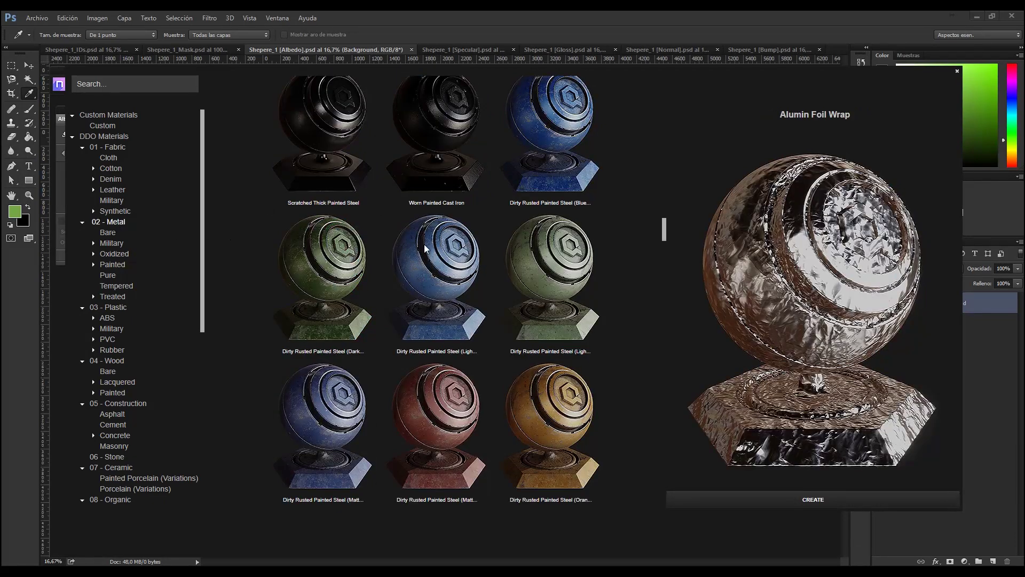
pyautogui.scroll(-3, 552, 319)
pyautogui.scroll(-10, 552, 319)
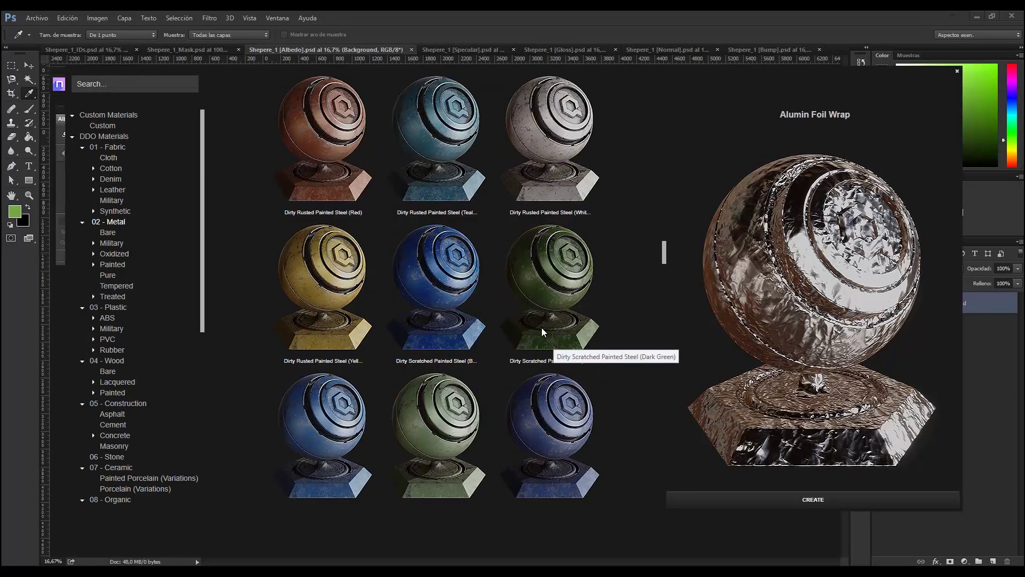
pyautogui.scroll(-10, 545, 356)
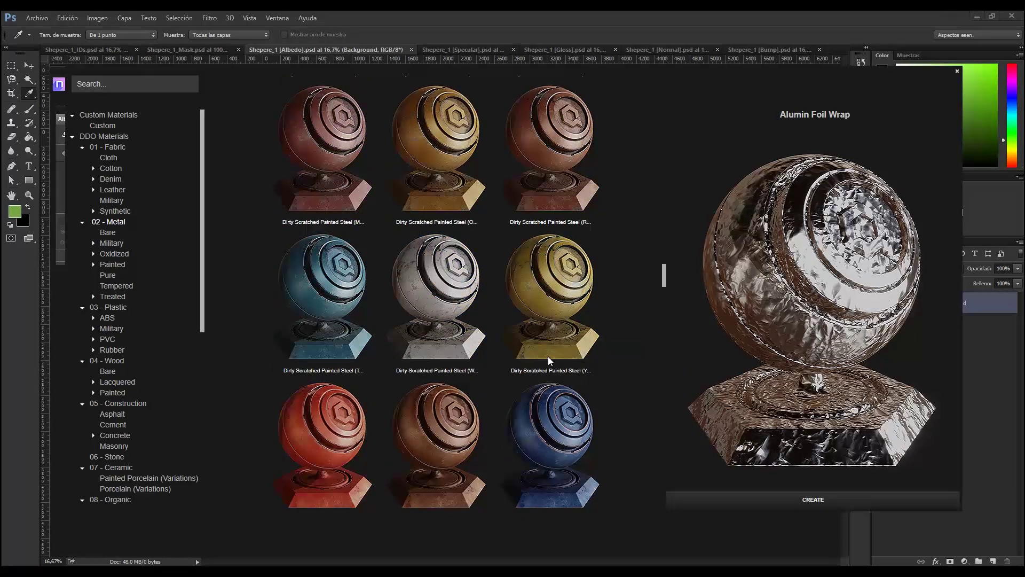
pyautogui.scroll(-6, 556, 354)
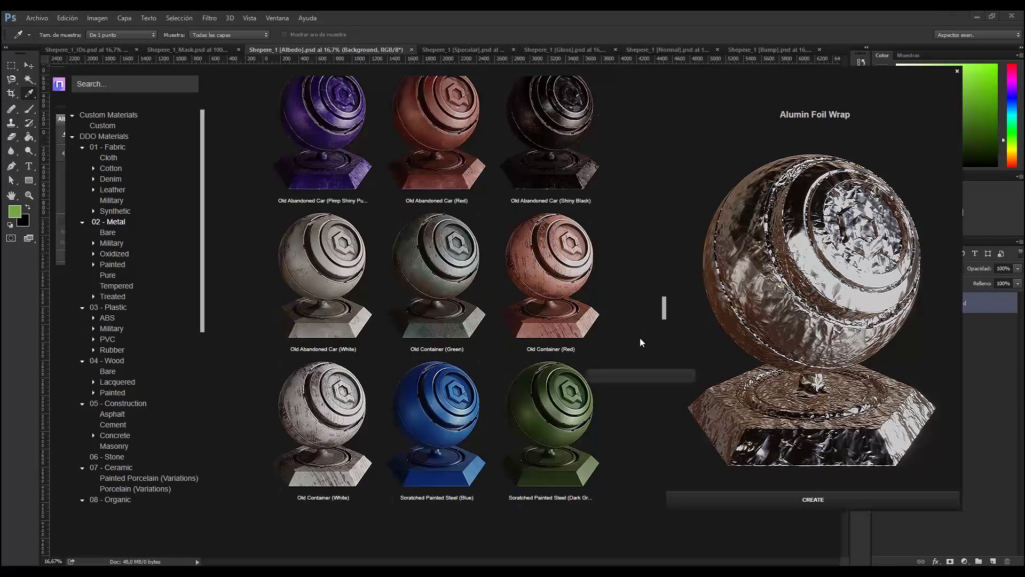
pyautogui.moveTo(667, 320); pyautogui.dragTo(667, 343)
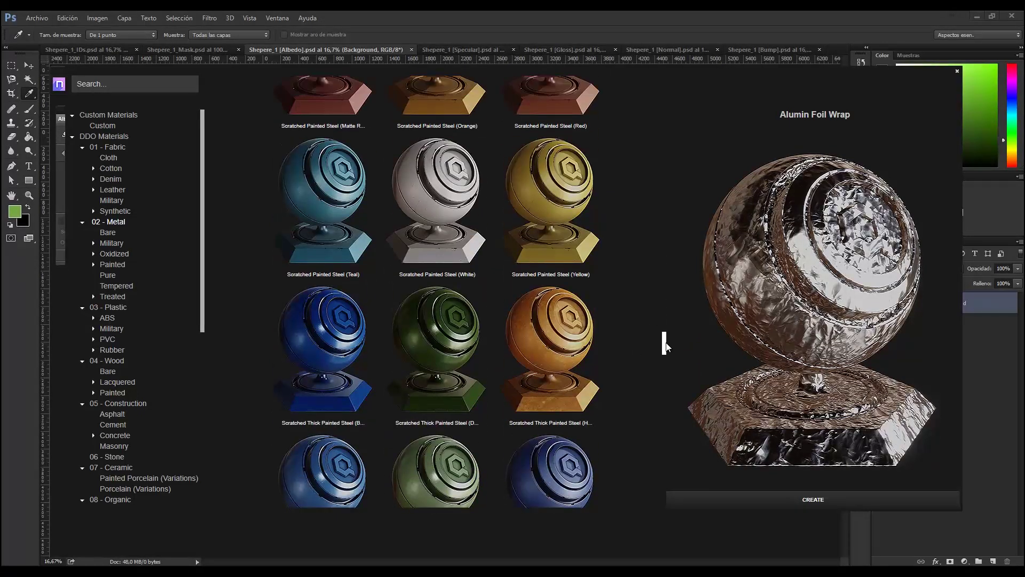
# Compare Scratched Painted Steel in orange and yellow, and create the Scratched Painted Steel (Yellow) material in the project
pyautogui.moveTo(536, 194)
pyautogui.scroll(2, 536, 198)
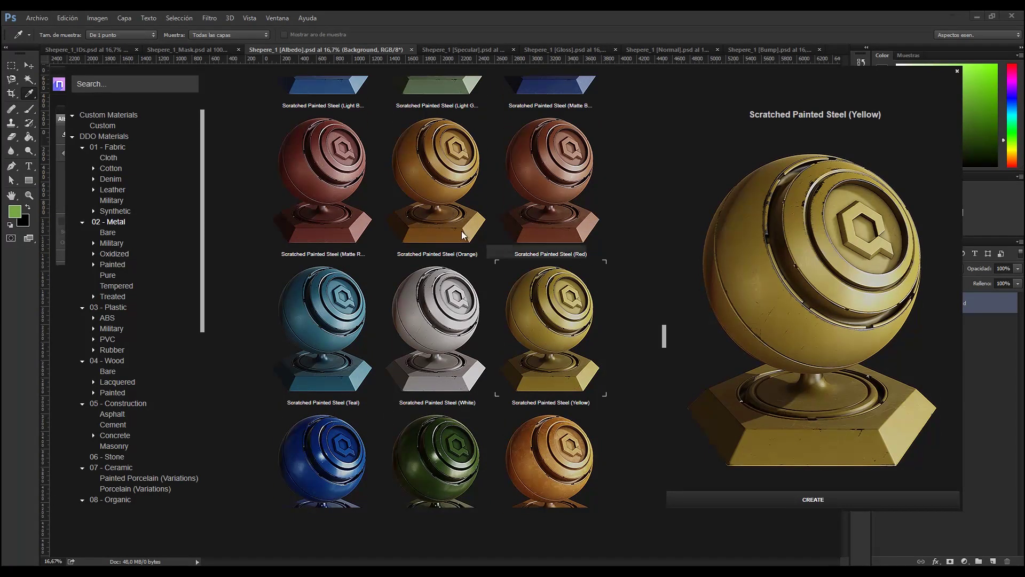
pyautogui.moveTo(447, 188)
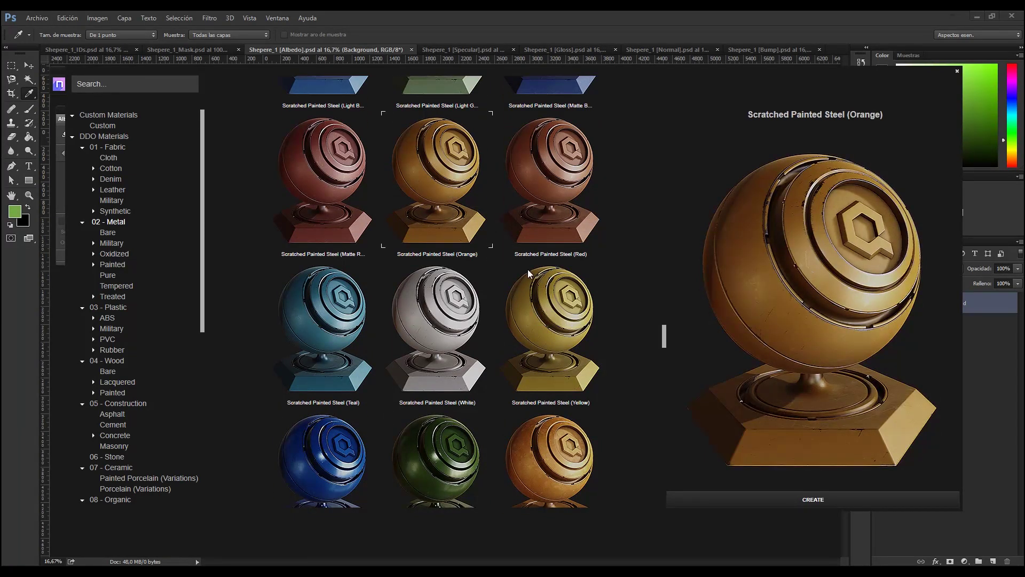
pyautogui.moveTo(546, 313)
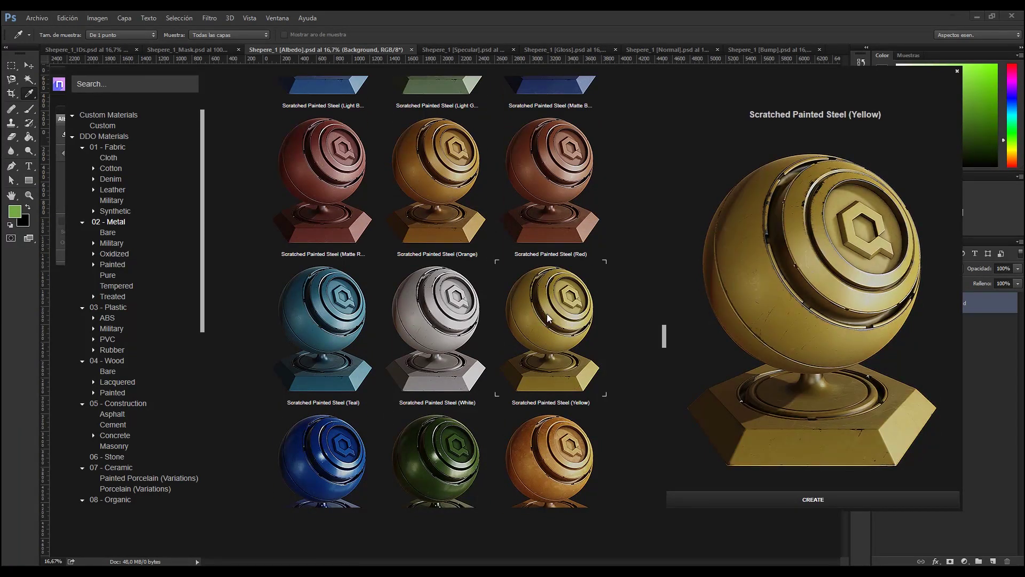
pyautogui.click(786, 498)
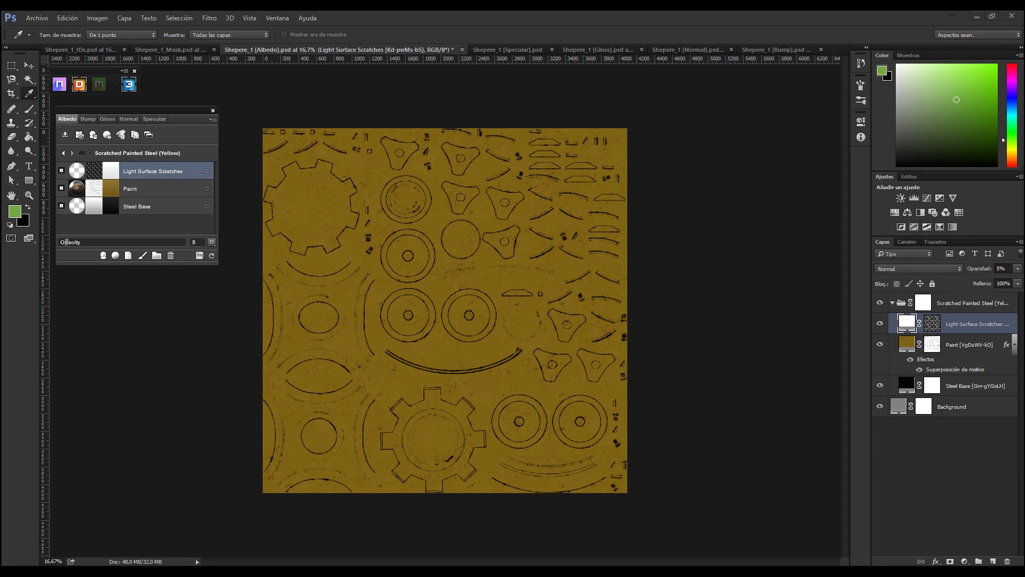
# Bring the 3DO preview window over the canvas and examine the yellow painted steel on the model from several angles
pyautogui.moveTo(907, 54); pyautogui.dragTo(414, 53)
pyautogui.moveTo(518, 255); pyautogui.dragTo(603, 267)
pyautogui.scroll(5, 620, 314)
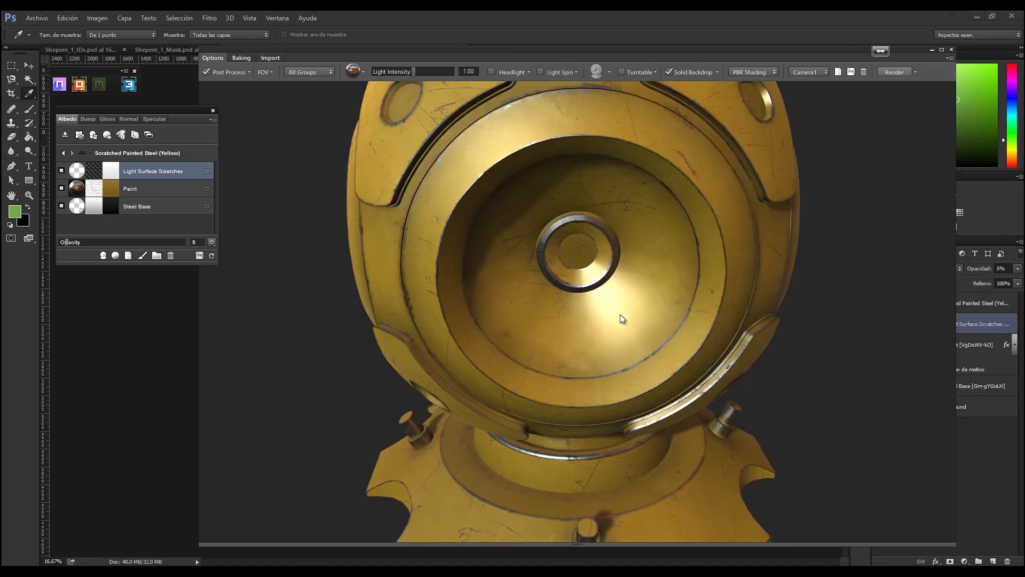
pyautogui.scroll(-5, 620, 314)
pyautogui.moveTo(620, 314); pyautogui.dragTo(439, 249)
pyautogui.scroll(2, 581, 319)
pyautogui.scroll(-2, 578, 320)
pyautogui.moveTo(578, 319); pyautogui.dragTo(749, 320)
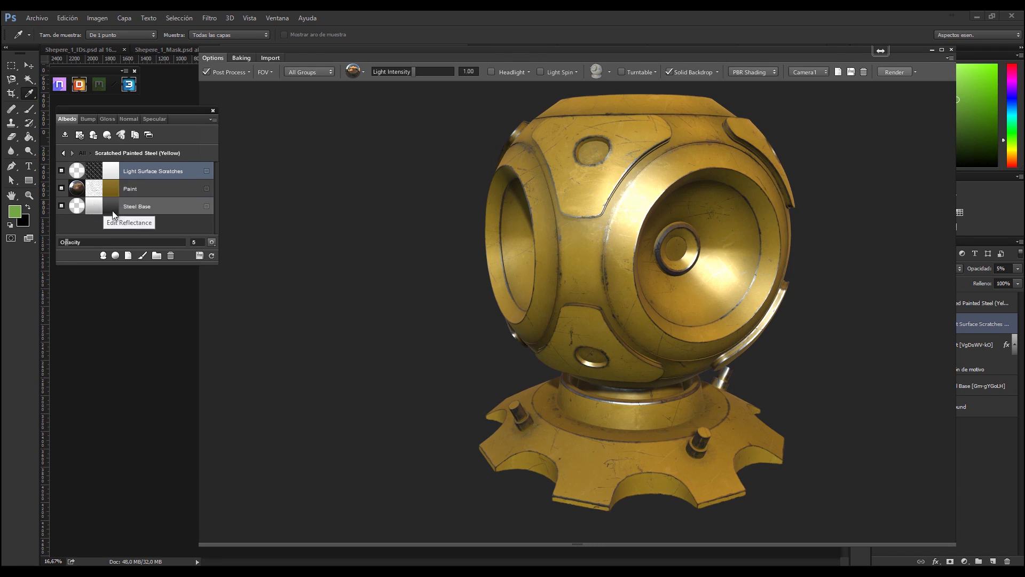
# Recolour the material's Paint layer red with hue 0 (#801313)
pyautogui.click(108, 191)
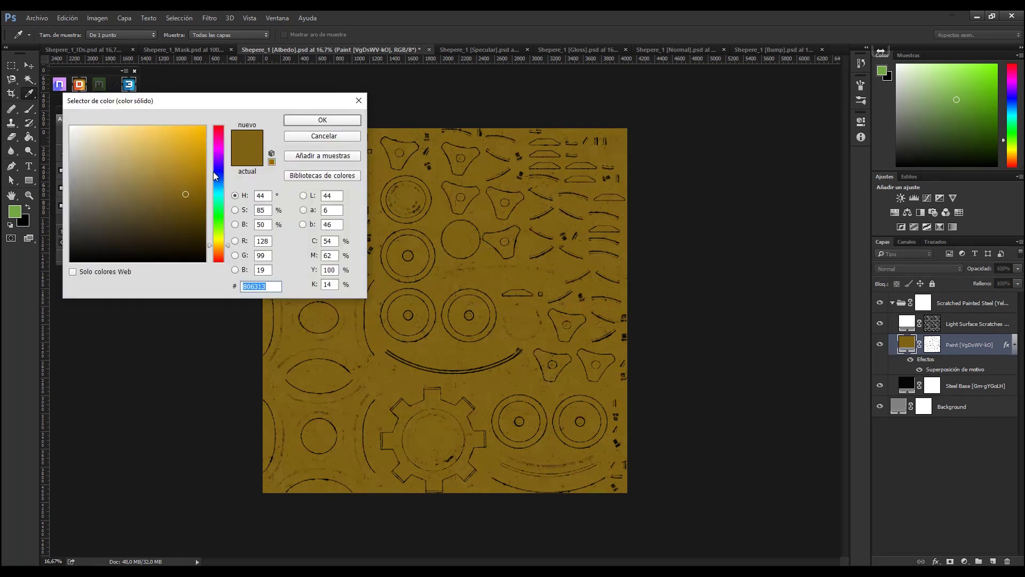
pyautogui.moveTo(220, 140); pyautogui.dragTo(220, 125)
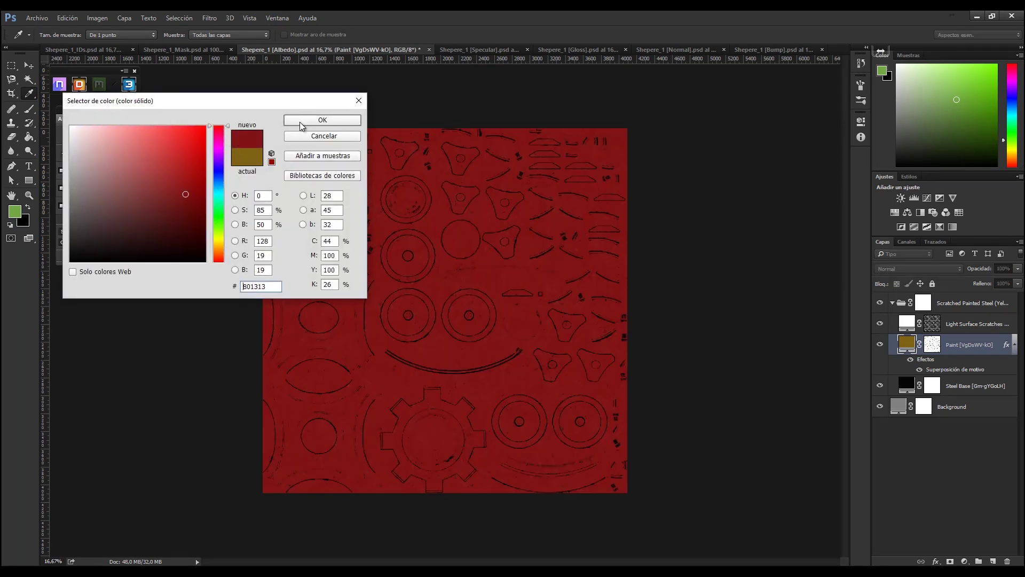
pyautogui.click(299, 122)
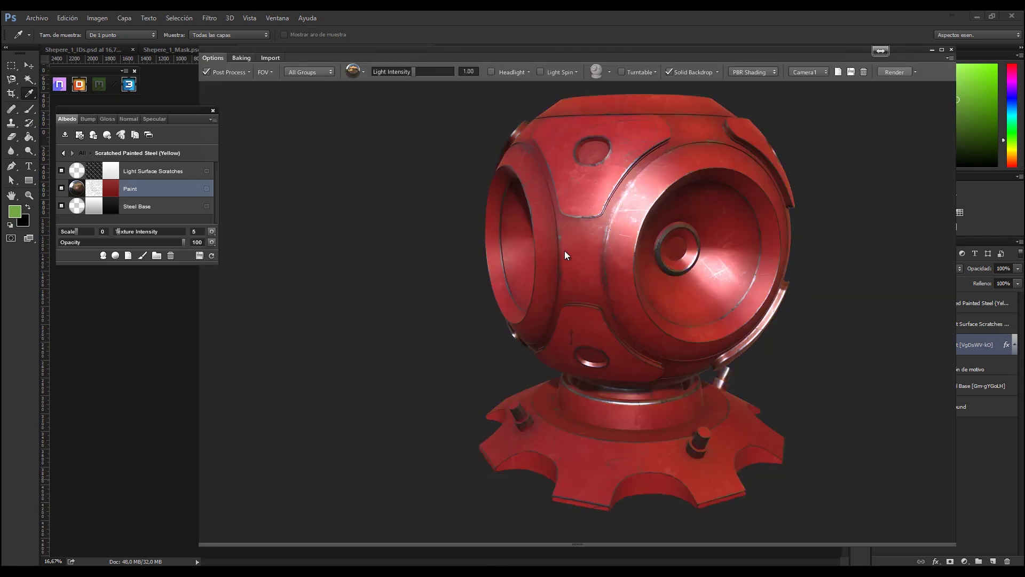
# Examine the red paint on the model in the 3D preview, checking the scratches and edge wear up close
pyautogui.moveTo(613, 247); pyautogui.dragTo(654, 250)
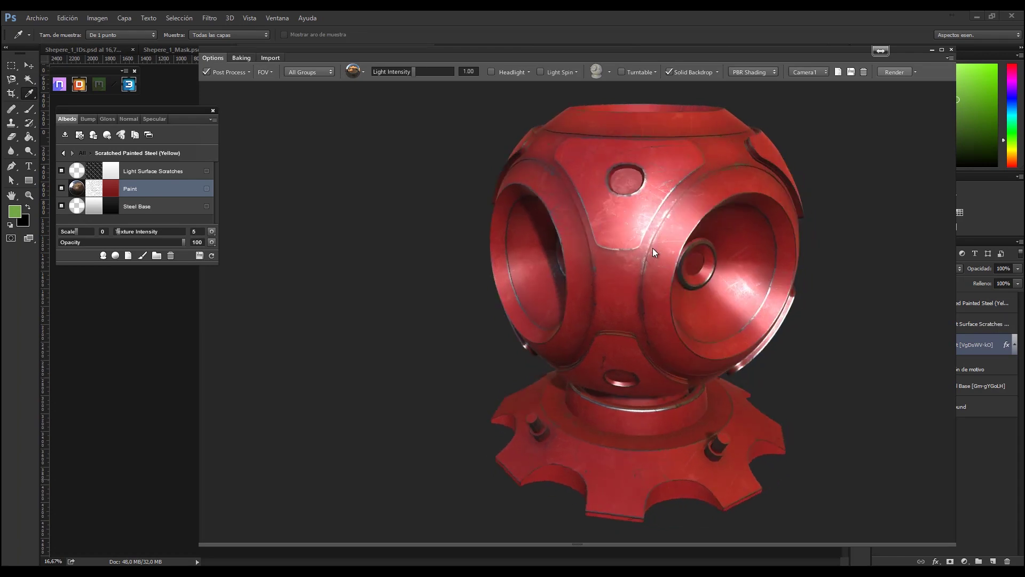
pyautogui.scroll(10, 654, 235)
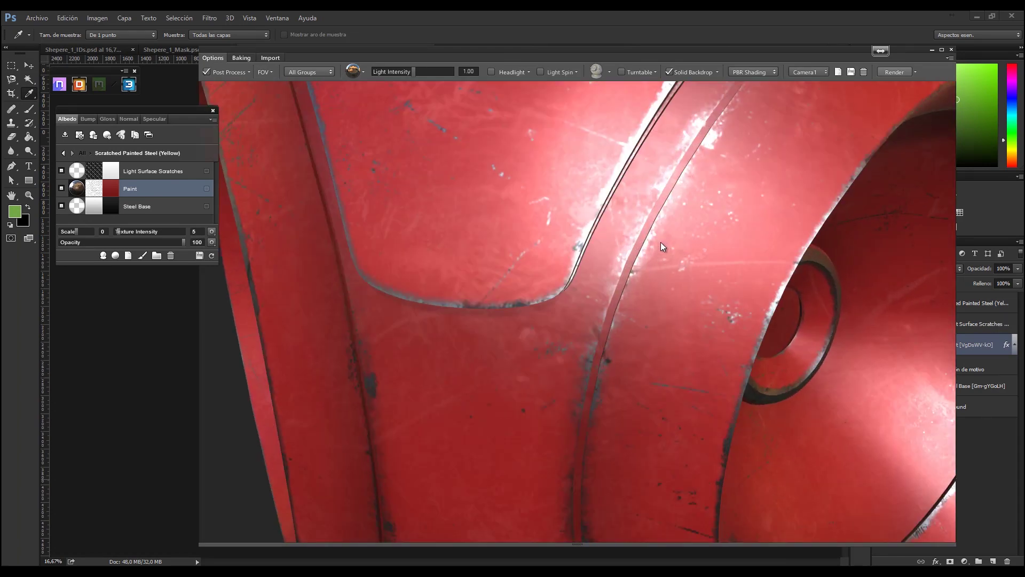
pyautogui.scroll(3, 651, 235)
pyautogui.scroll(-12, 610, 276)
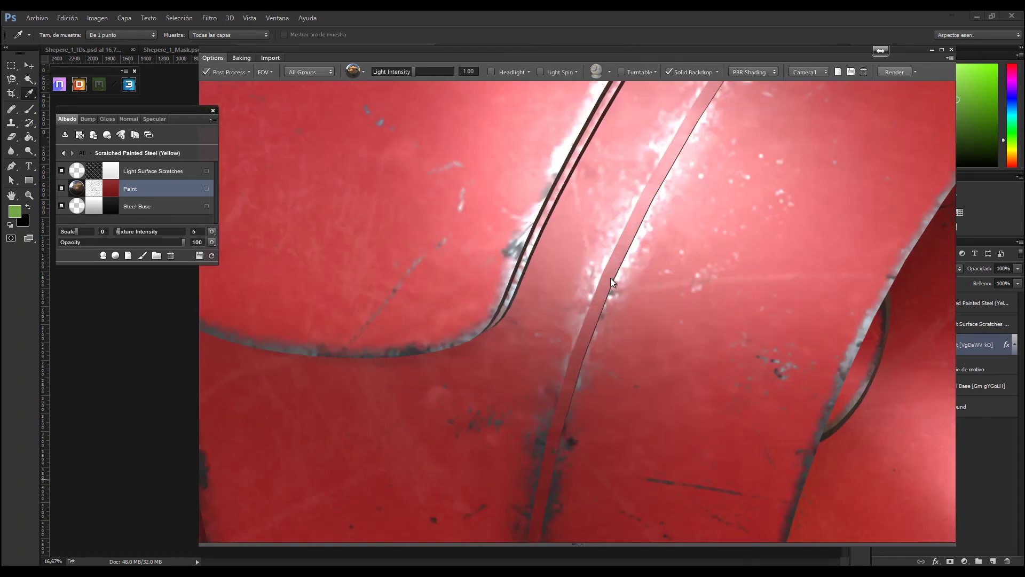
pyautogui.scroll(-8, 610, 281)
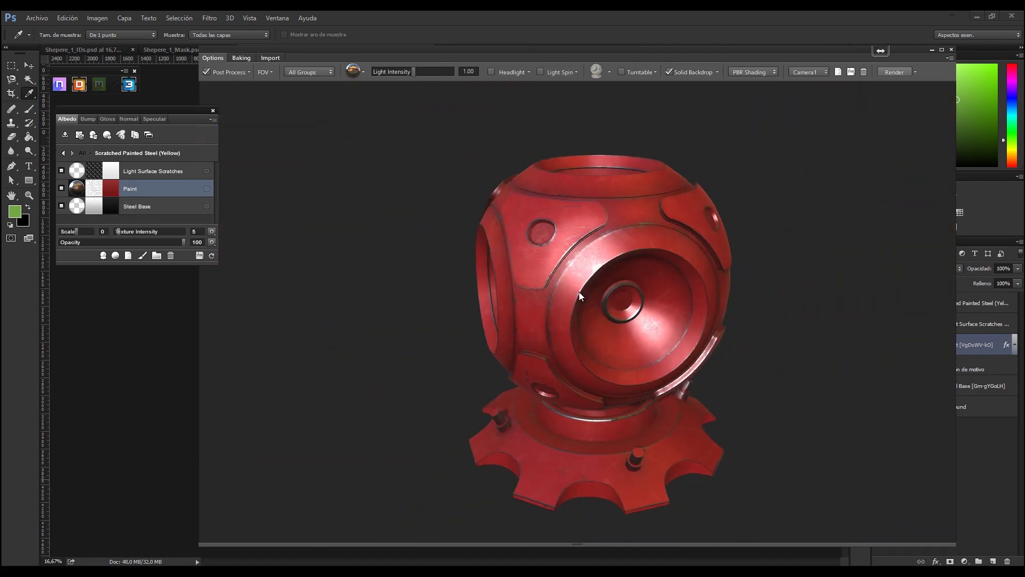
pyautogui.moveTo(631, 285)
pyautogui.mouseDown()
pyautogui.moveTo(633, 269)
pyautogui.moveTo(581, 269)
pyautogui.moveTo(675, 272)
pyautogui.moveTo(635, 276)
pyautogui.moveTo(601, 254)
pyautogui.moveTo(638, 270)
pyautogui.mouseUp()
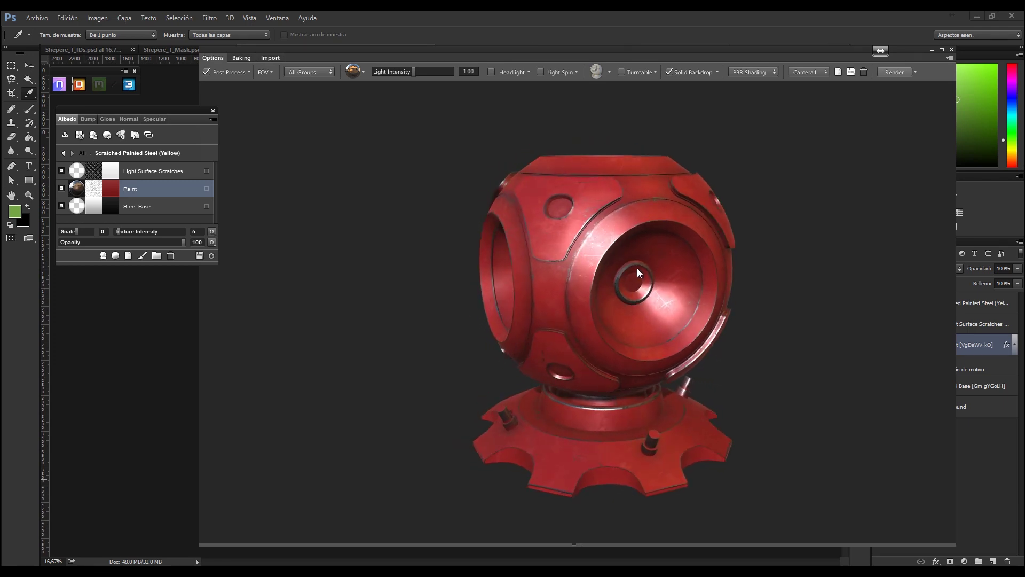
pyautogui.scroll(2, 636, 265)
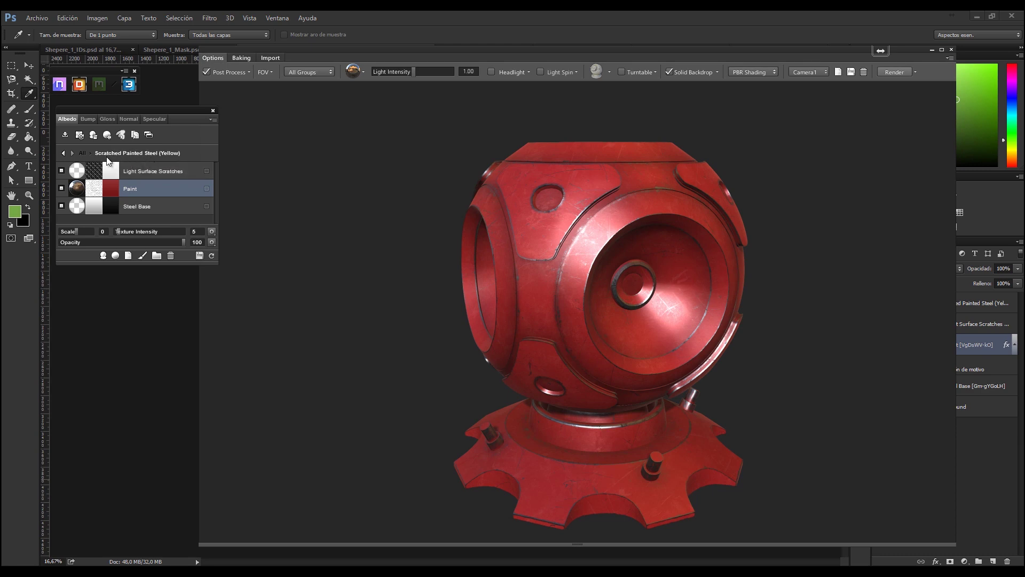
# Return to the top-level material list, lengthen the palette, and assign Scratched Painted Steel (Yellow) only to the parts with the red ID colour
pyautogui.click(63, 154)
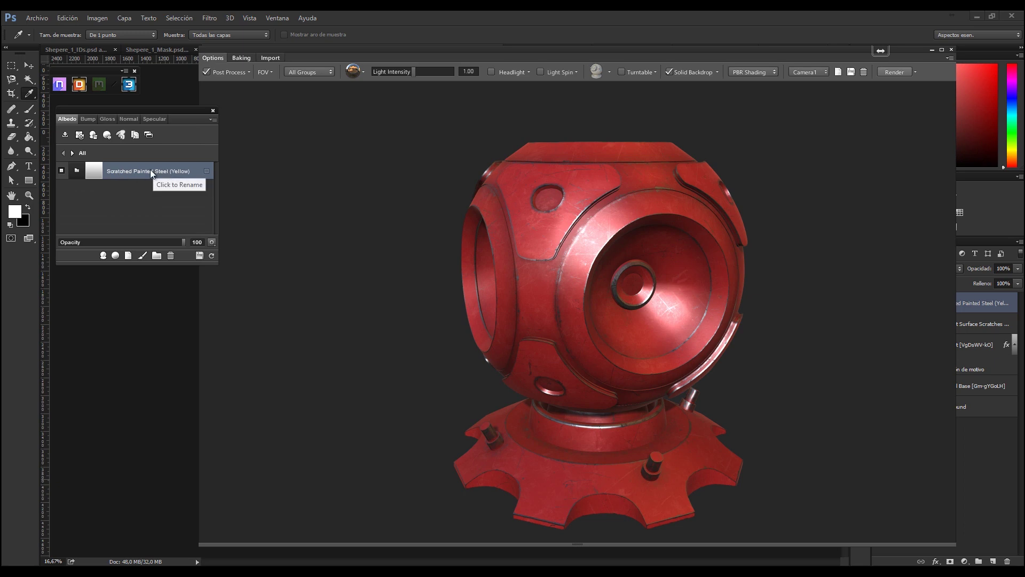
pyautogui.moveTo(183, 300); pyautogui.dragTo(171, 356)
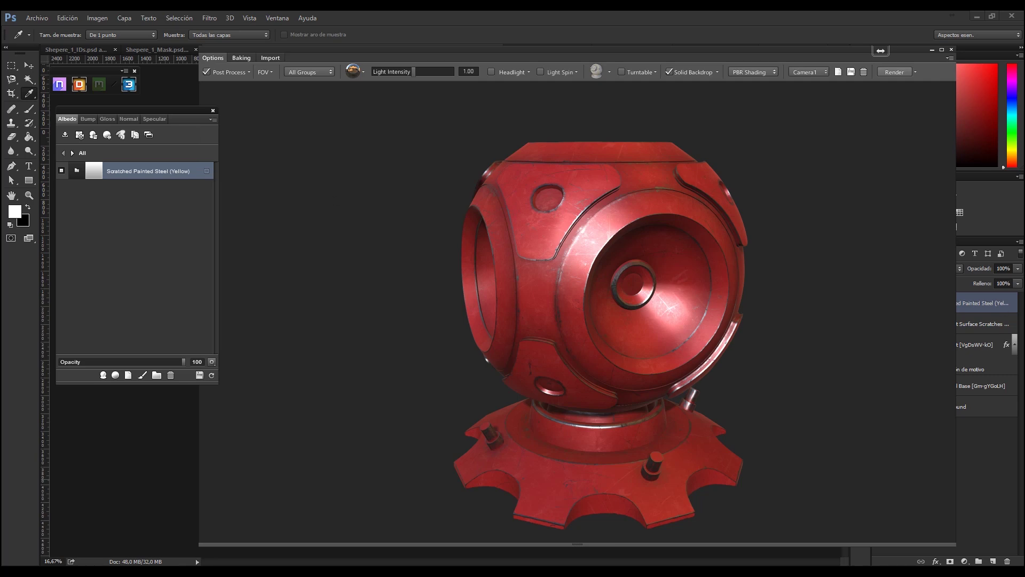
pyautogui.click(206, 170)
pyautogui.click(207, 170)
pyautogui.click(207, 171)
pyautogui.click(224, 218)
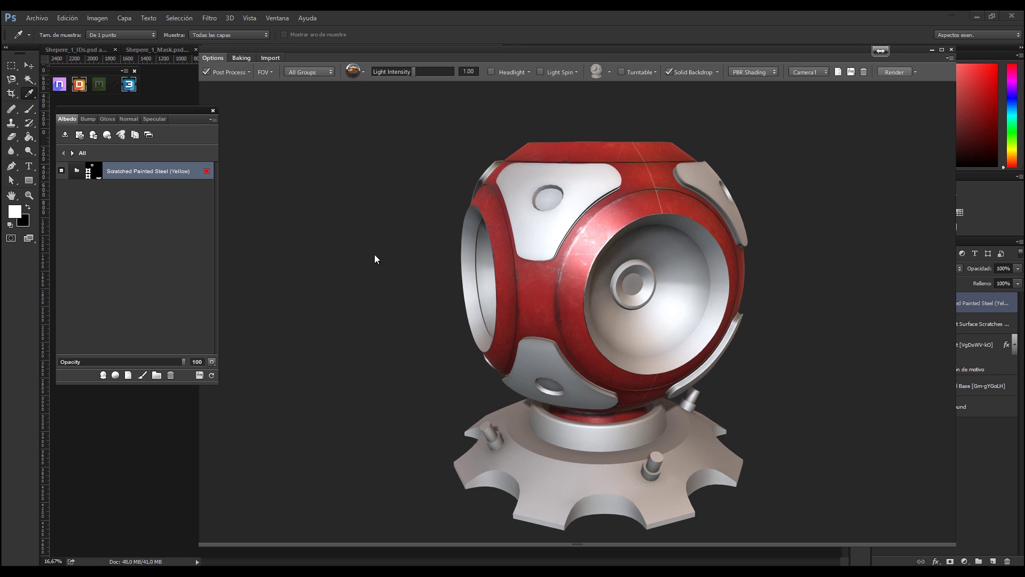
# Compare the model's red-painted parts in the 3D preview with the colour regions in Color_ID.png, closing the image when done
pyautogui.moveTo(496, 258); pyautogui.dragTo(671, 276)
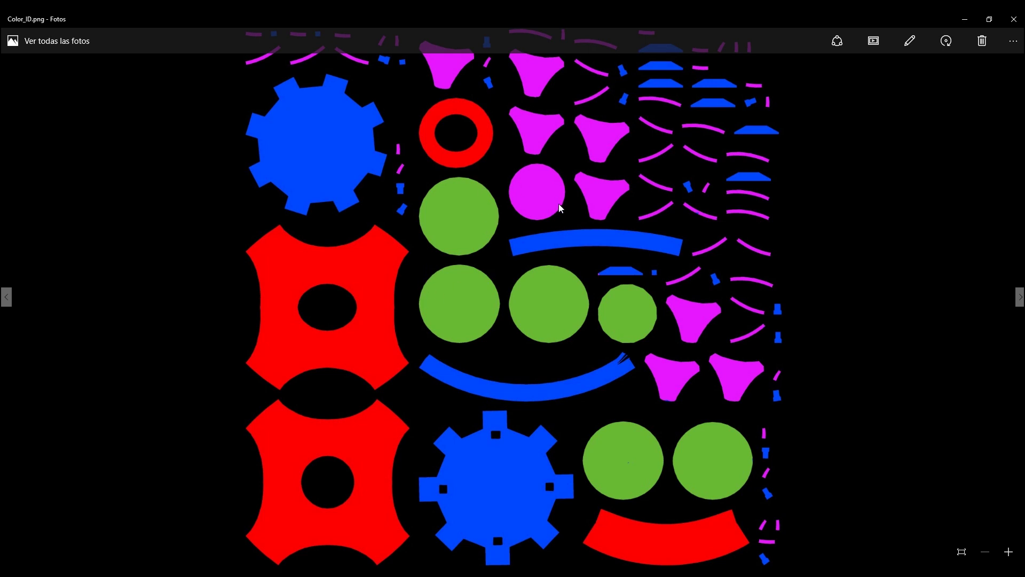
pyautogui.click(1014, 19)
pyautogui.moveTo(644, 282); pyautogui.dragTo(360, 246)
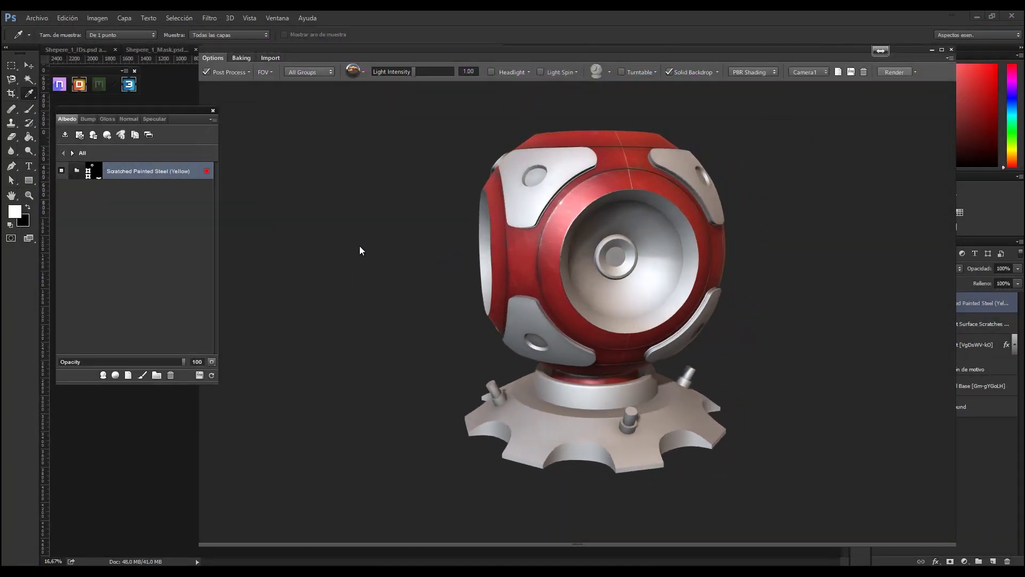
pyautogui.scroll(5, 651, 241)
pyautogui.moveTo(553, 262); pyautogui.dragTo(596, 285)
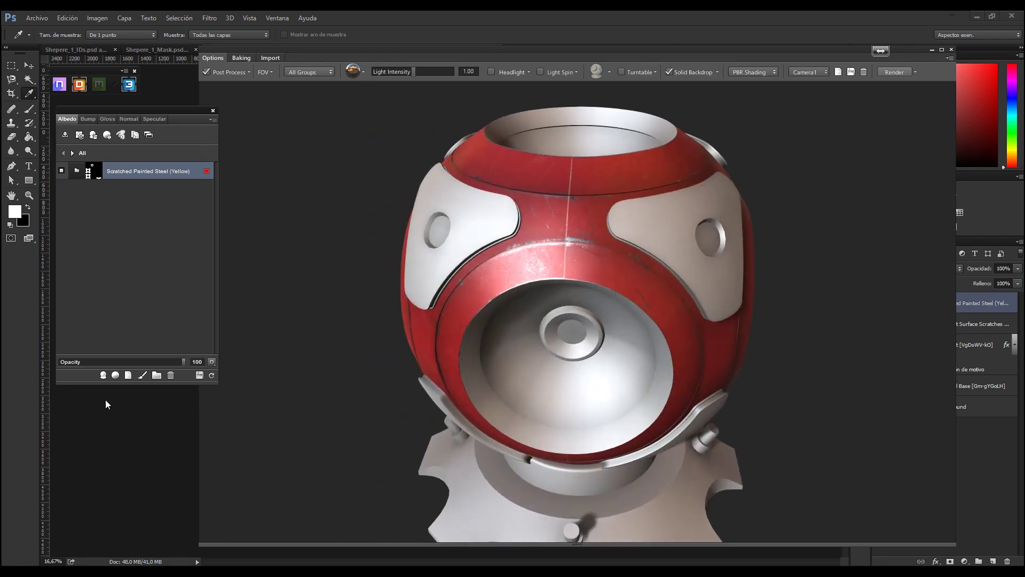
# Create a smart material from the pure metal Aluminum in the DDO library, keeping the embedded colour profiles of its texture files
pyautogui.click(104, 376)
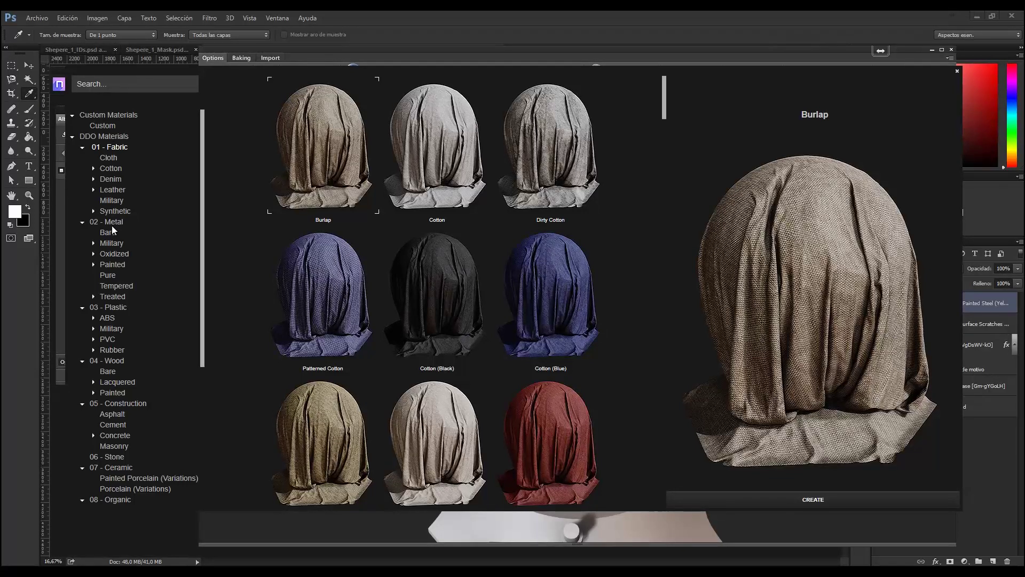
pyautogui.click(112, 224)
pyautogui.scroll(-3, 368, 251)
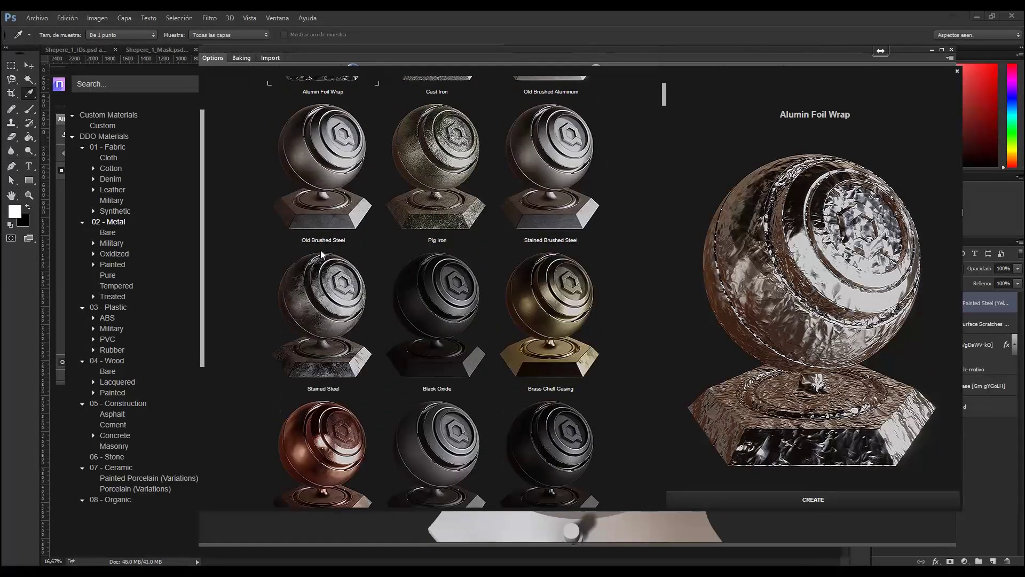
pyautogui.click(108, 232)
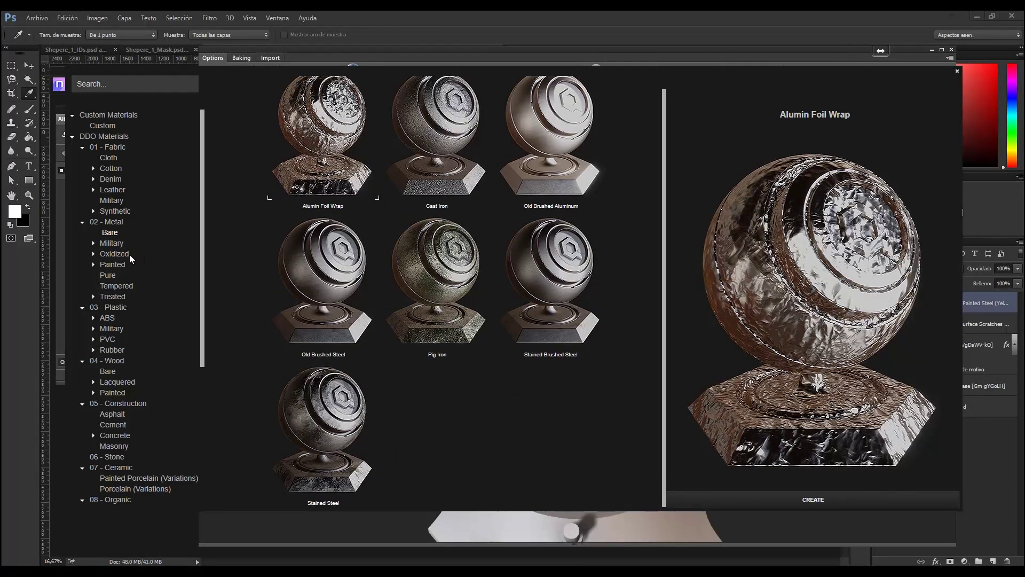
pyautogui.click(113, 253)
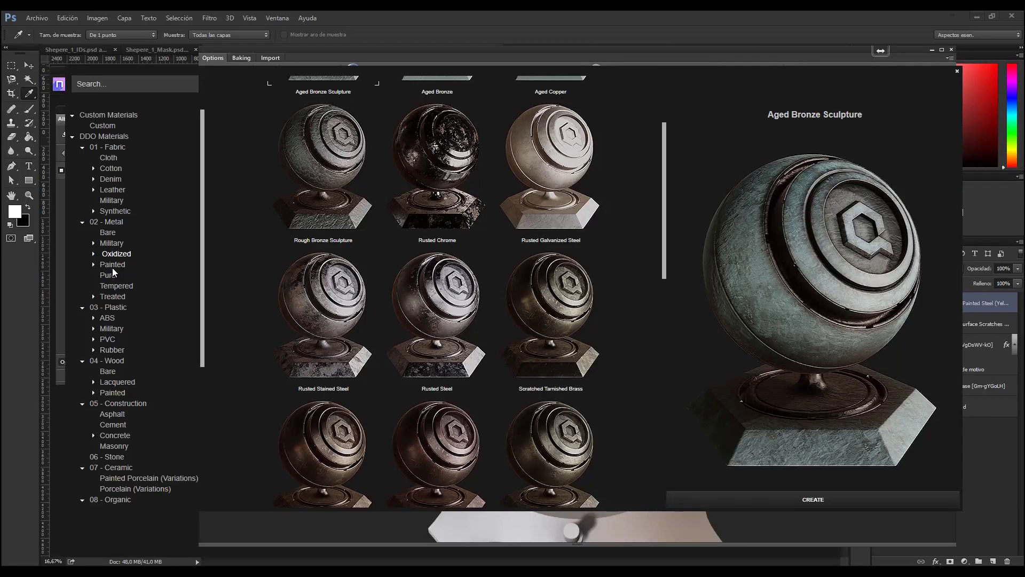
pyautogui.click(109, 276)
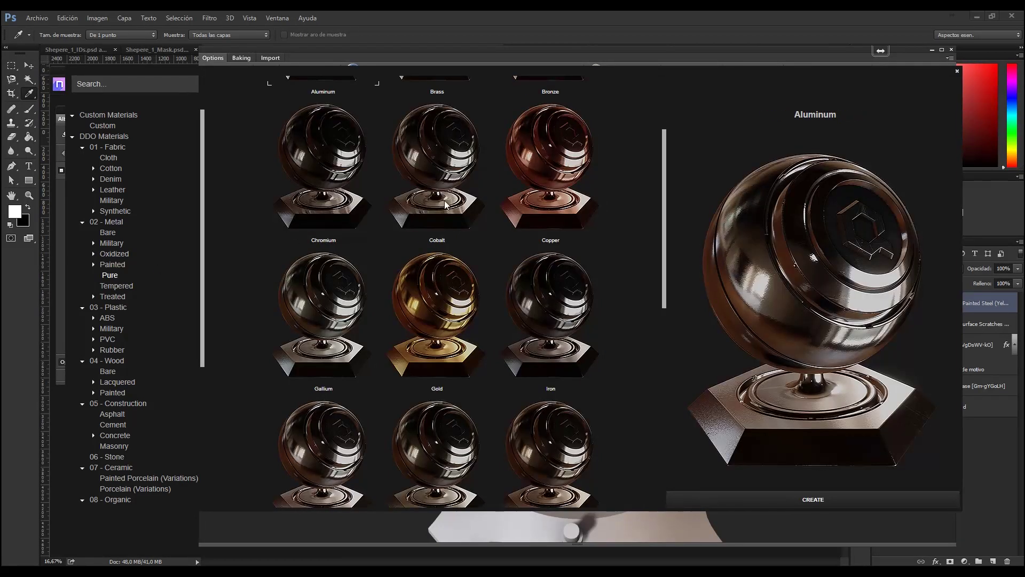
pyautogui.scroll(-1, 457, 216)
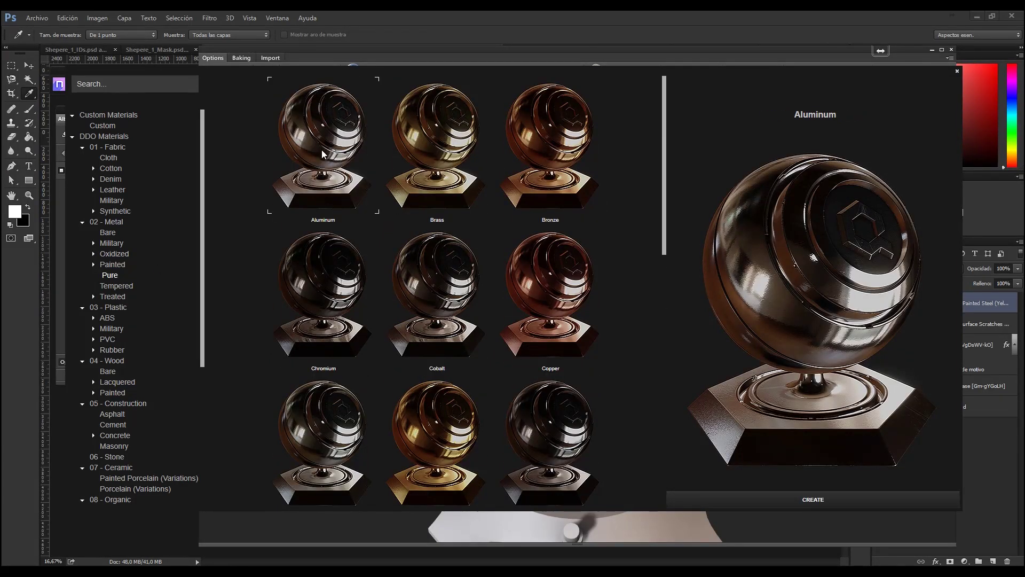
pyautogui.scroll(-8, 322, 350)
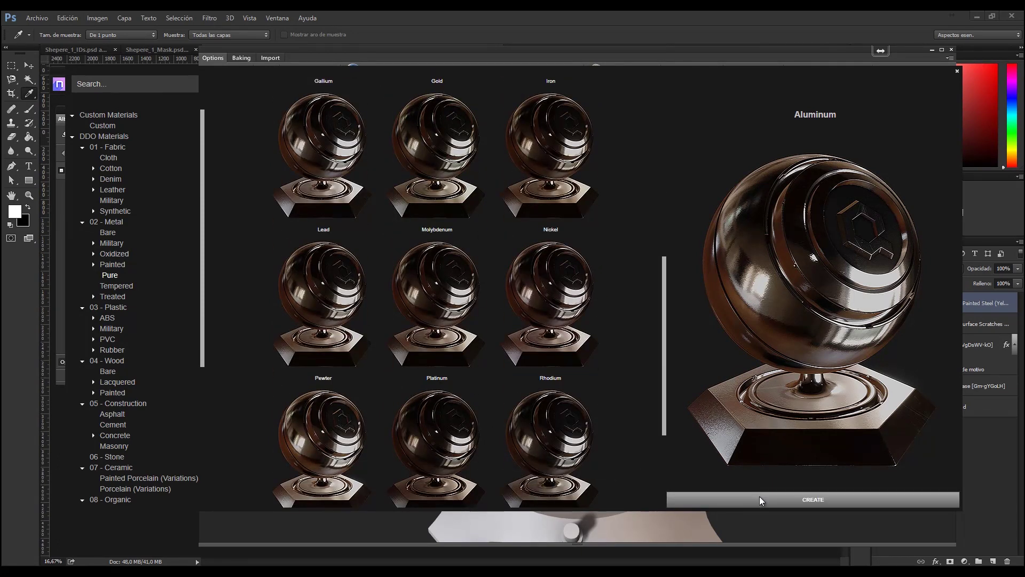
pyautogui.click(762, 500)
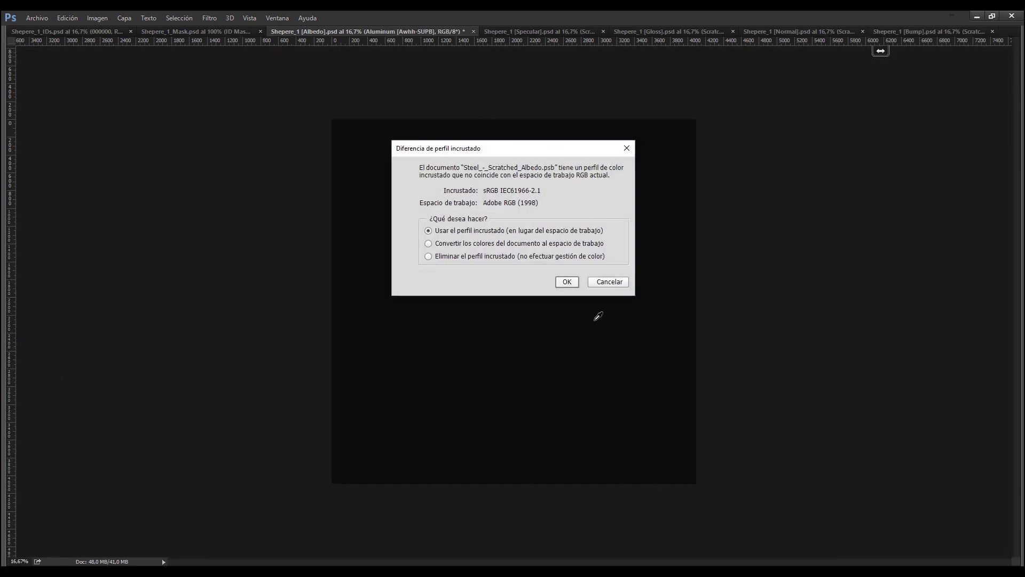
pyautogui.click(567, 282)
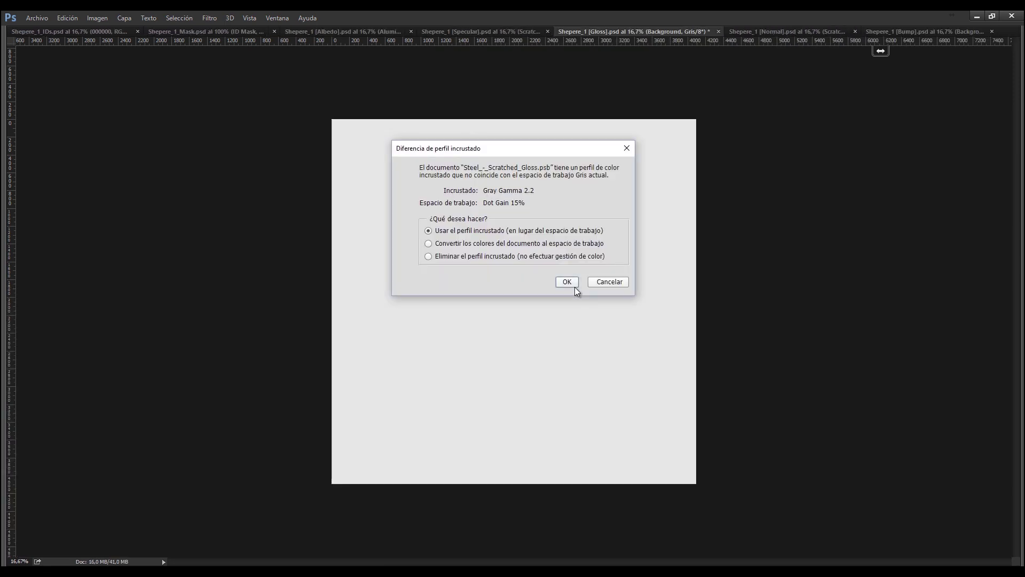
pyautogui.click(575, 287)
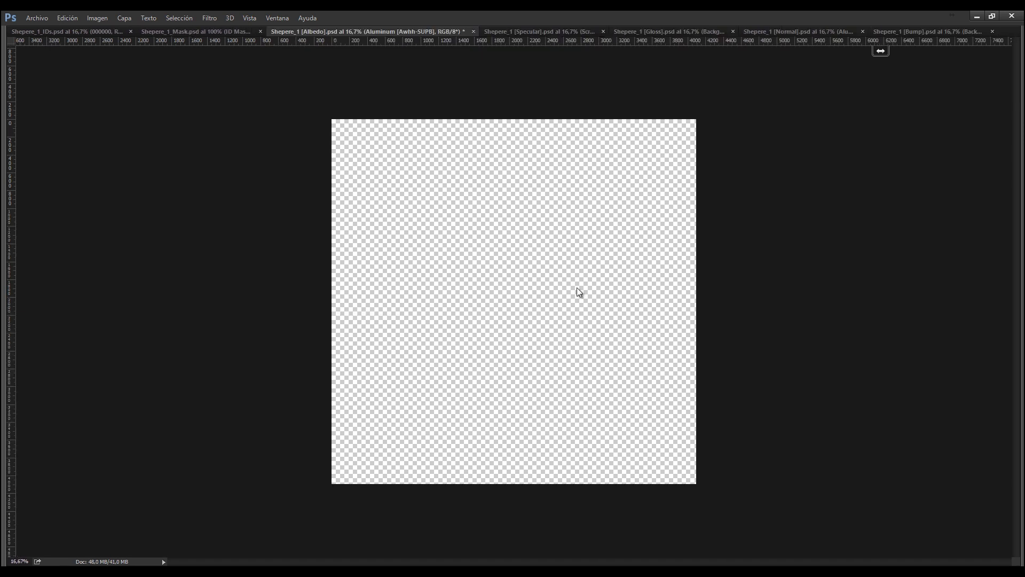
pyautogui.click(564, 284)
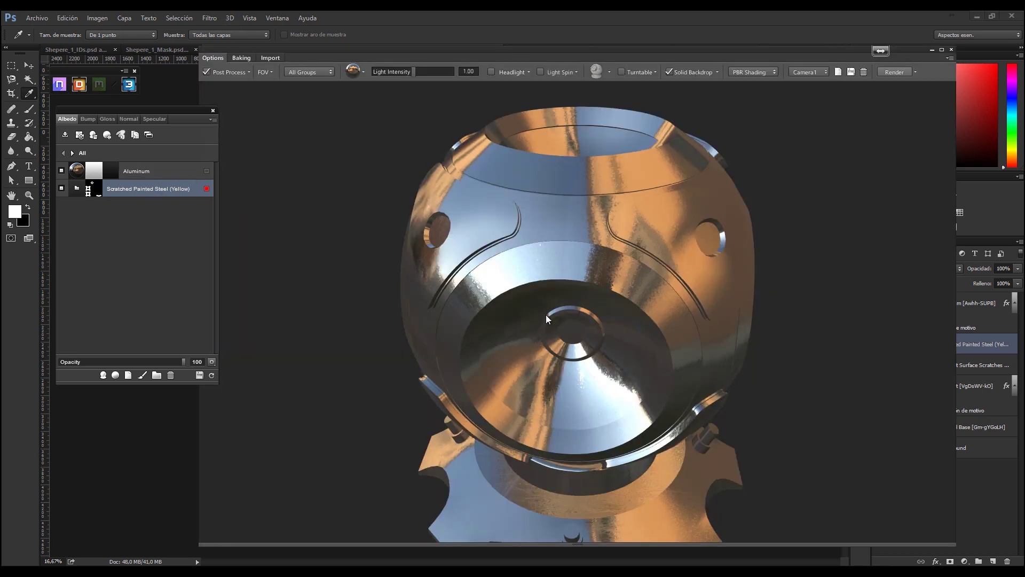
# Assign the Aluminum material only to the parts with the green ID colour
pyautogui.moveTo(546, 315); pyautogui.dragTo(784, 240)
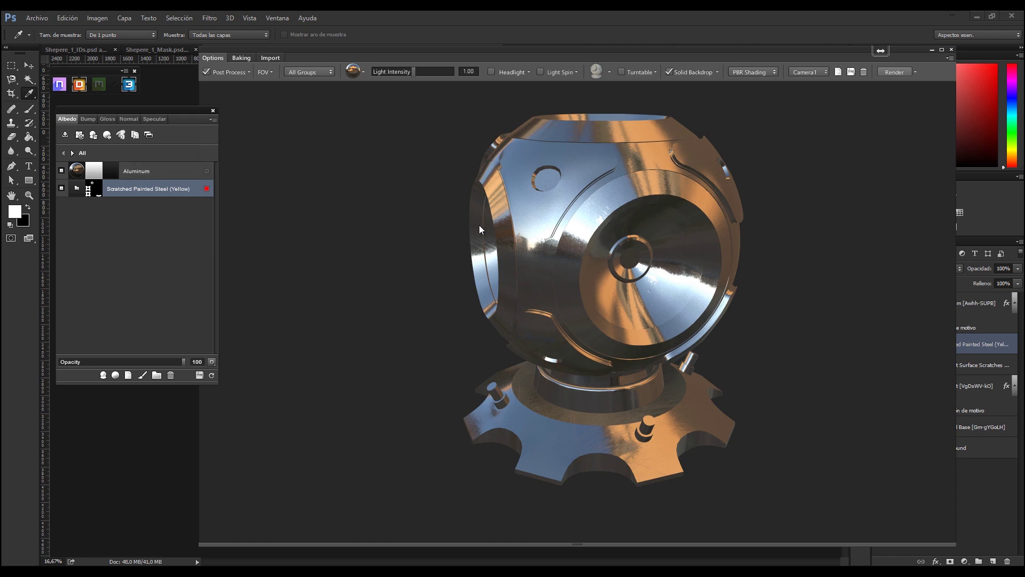
pyautogui.moveTo(582, 241); pyautogui.dragTo(657, 245)
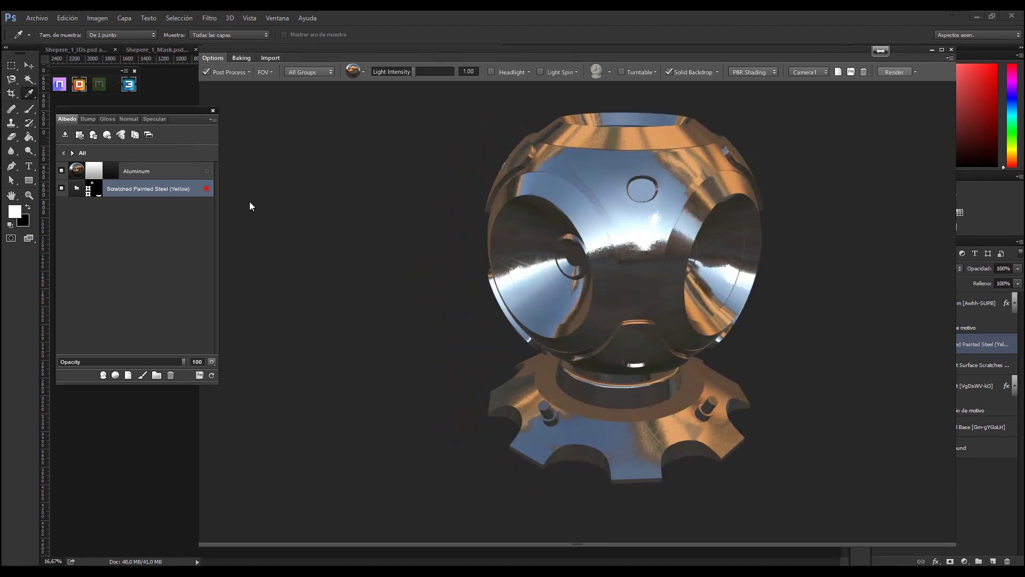
pyautogui.click(203, 171)
pyautogui.click(208, 172)
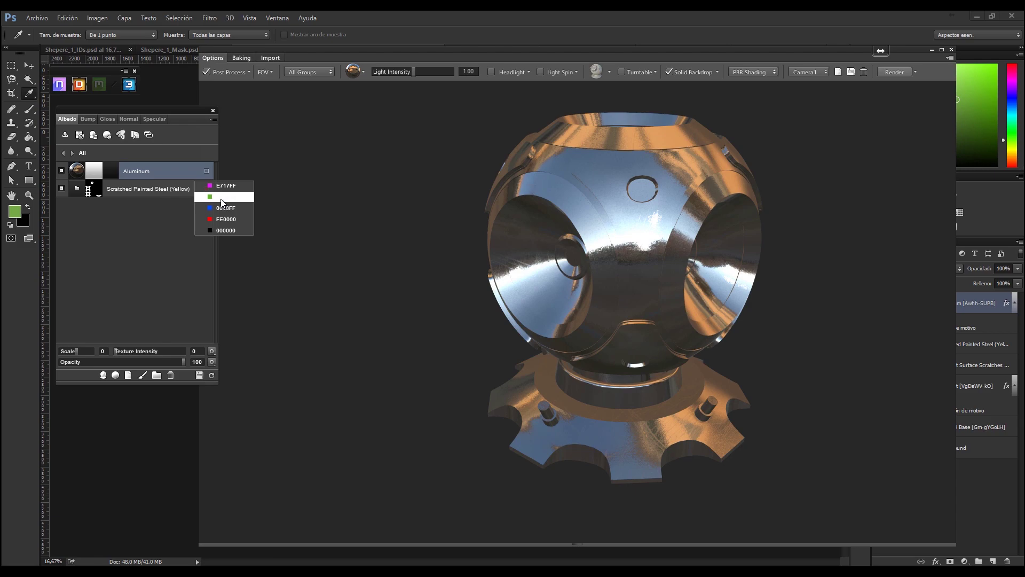
pyautogui.click(222, 198)
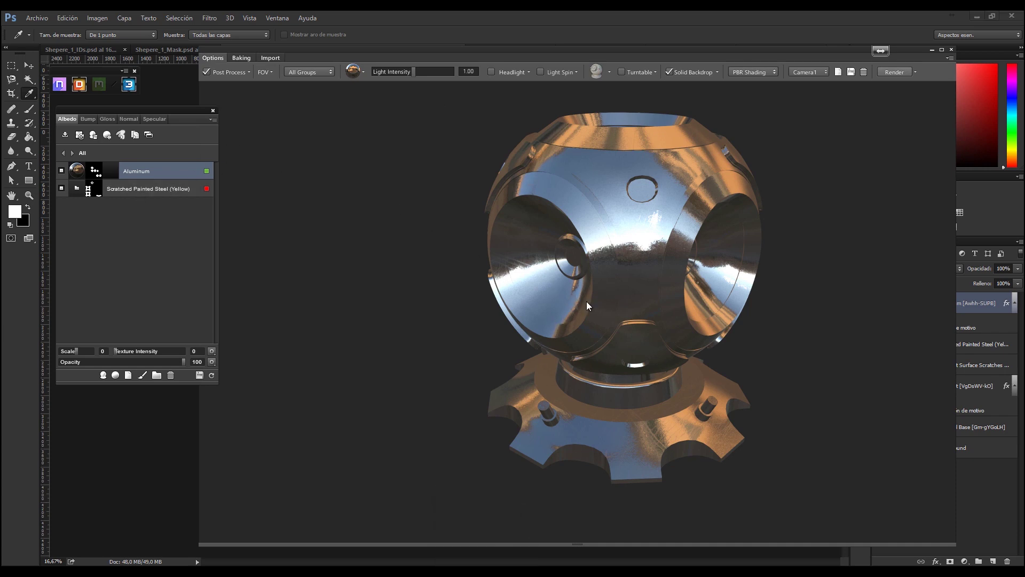
# Examine the aluminium discs and the red painted shell on the model from several angles and distances
pyautogui.moveTo(485, 571)
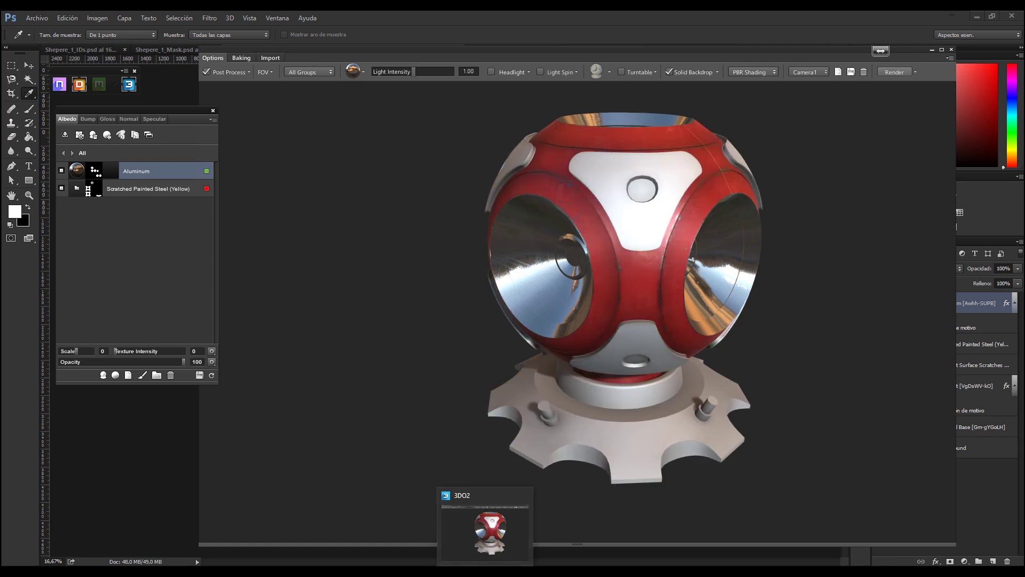
pyautogui.moveTo(710, 293)
pyautogui.mouseDown()
pyautogui.moveTo(498, 279)
pyautogui.moveTo(562, 238)
pyautogui.mouseUp()
pyautogui.scroll(5, 560, 223)
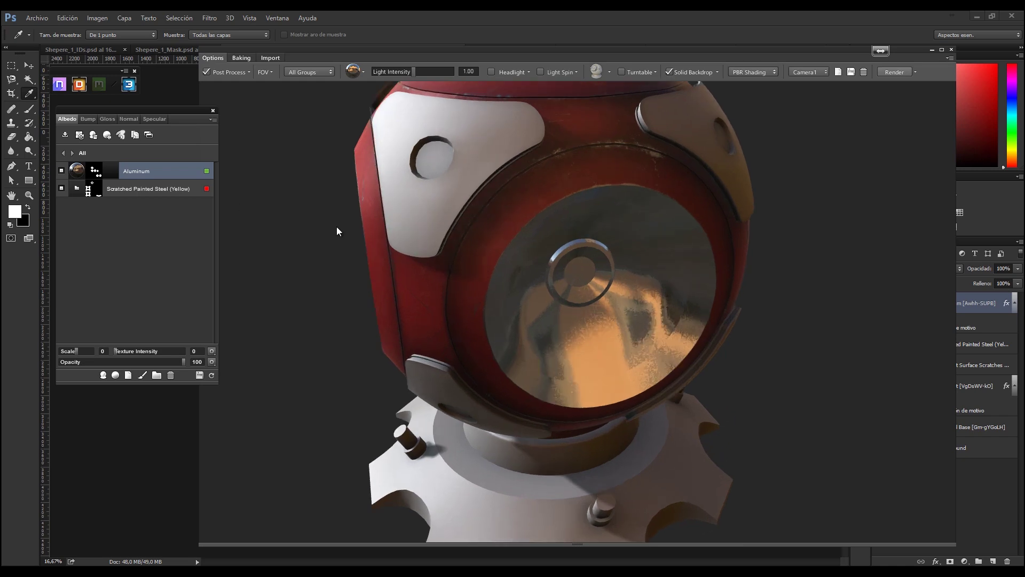
pyautogui.scroll(-4, 343, 237)
pyautogui.moveTo(344, 237)
pyautogui.mouseDown()
pyautogui.moveTo(390, 265)
pyautogui.moveTo(457, 255)
pyautogui.moveTo(649, 261)
pyautogui.moveTo(633, 185)
pyautogui.moveTo(331, 203)
pyautogui.mouseUp()
pyautogui.moveTo(431, 283); pyautogui.dragTo(585, 246)
pyautogui.moveTo(645, 229)
pyautogui.mouseDown()
pyautogui.moveTo(460, 226)
pyautogui.moveTo(602, 224)
pyautogui.moveTo(539, 251)
pyautogui.moveTo(541, 269)
pyautogui.mouseUp()
pyautogui.moveTo(683, 264); pyautogui.dragTo(585, 284)
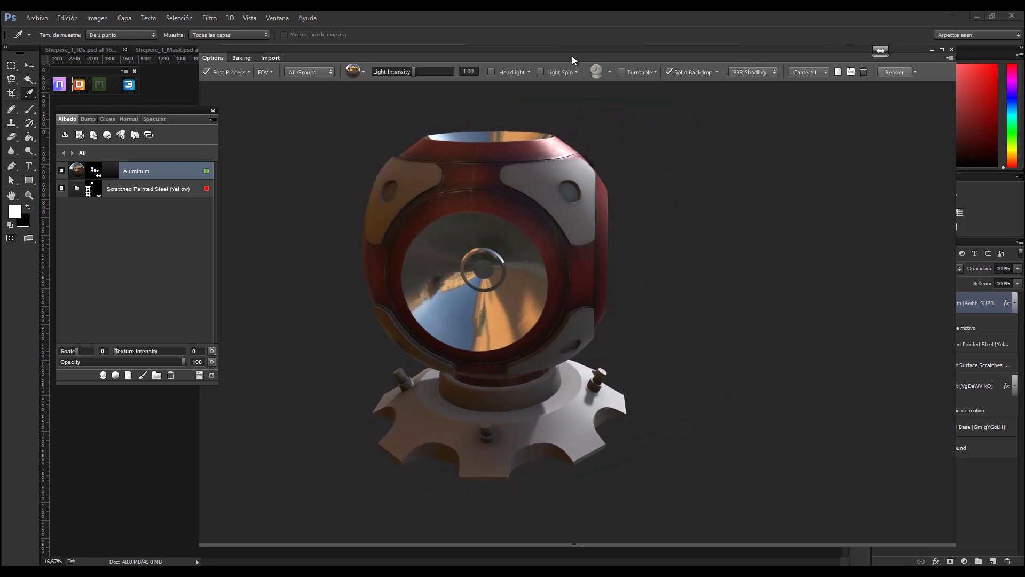
# Check the Albedo canvas behind the 3D preview, bring the preview window back over it, and reframe the model
pyautogui.click(932, 49)
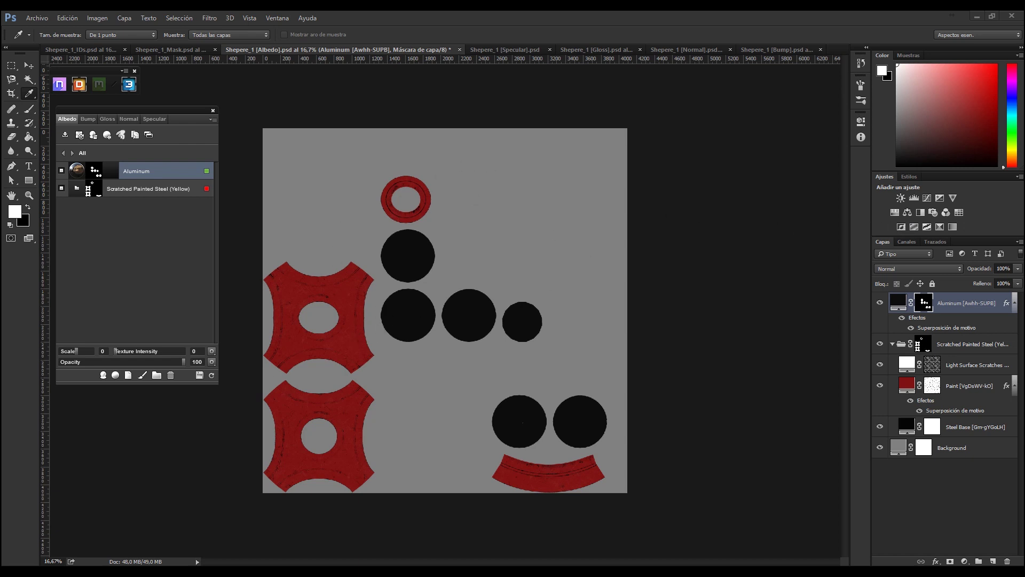
pyautogui.moveTo(1024, 50); pyautogui.dragTo(469, 56)
pyautogui.moveTo(632, 235); pyautogui.dragTo(807, 230)
pyautogui.moveTo(599, 383); pyautogui.dragTo(598, 426, button='right')
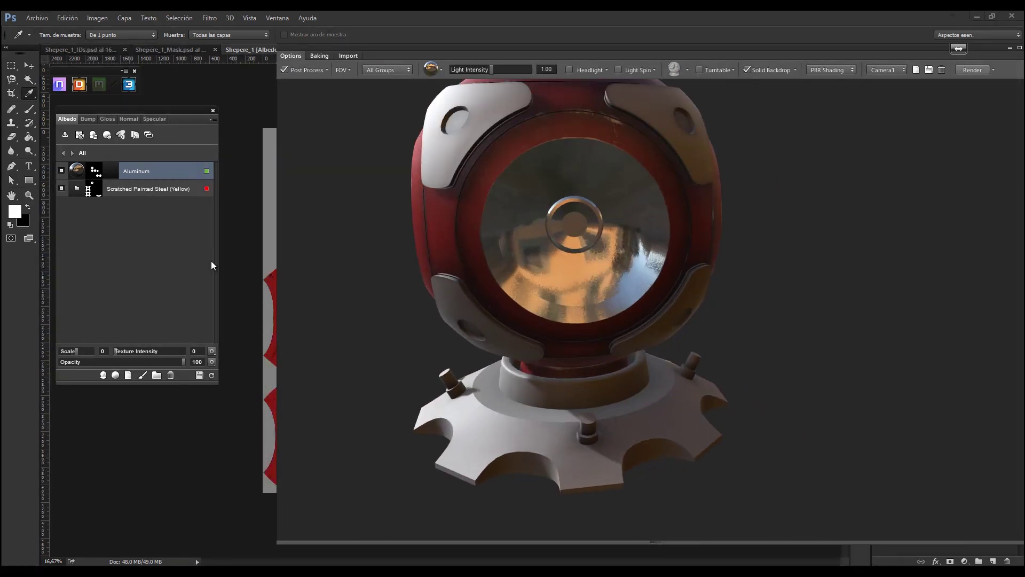
# Create a smart material from Gun Metal Black 04, found among the Weapon metals of the Legacy category in the DDO library
pyautogui.click(103, 375)
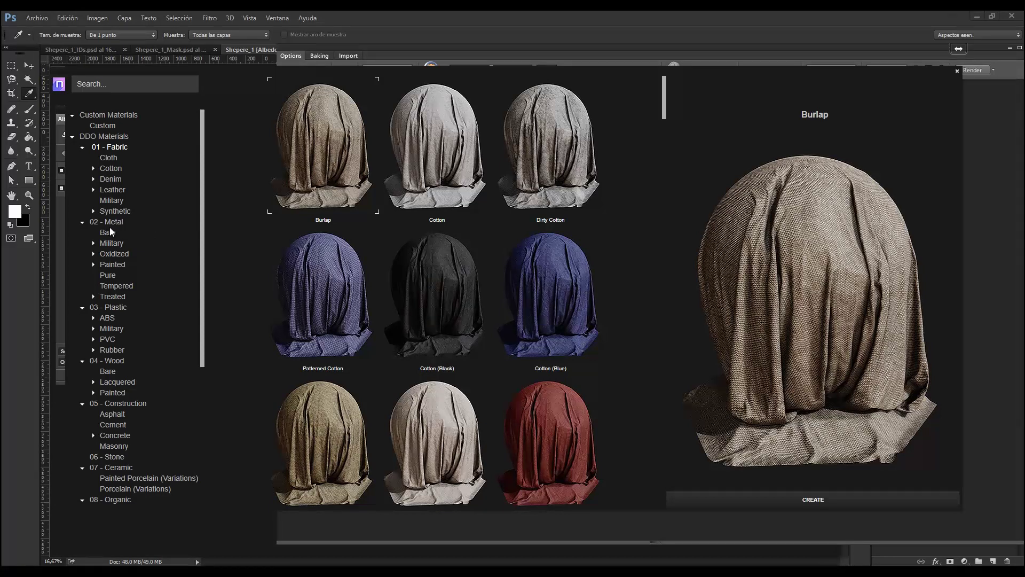
pyautogui.scroll(-5, 199, 290)
pyautogui.scroll(-1, 192, 341)
pyautogui.click(92, 372)
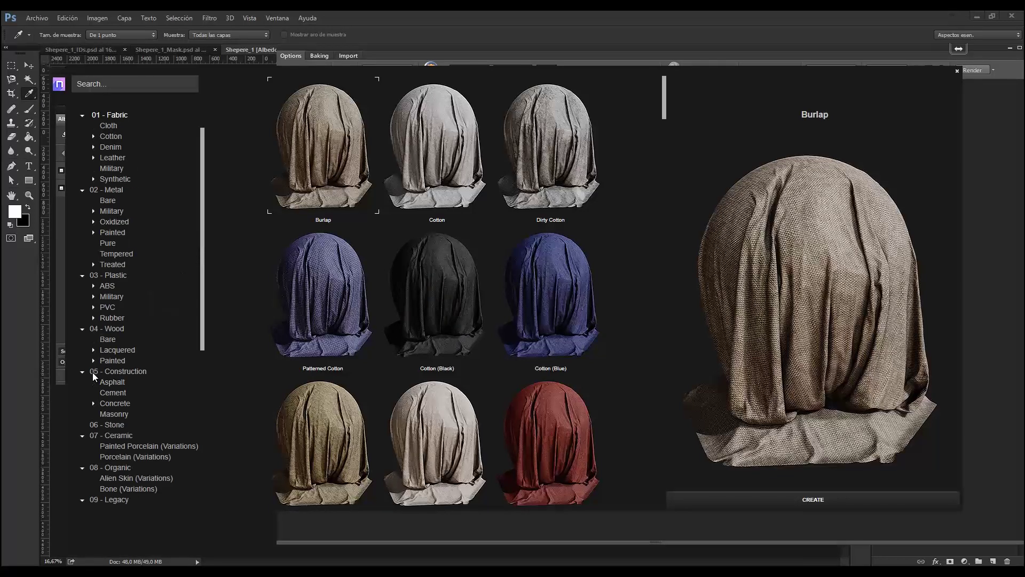
pyautogui.scroll(-5, 129, 381)
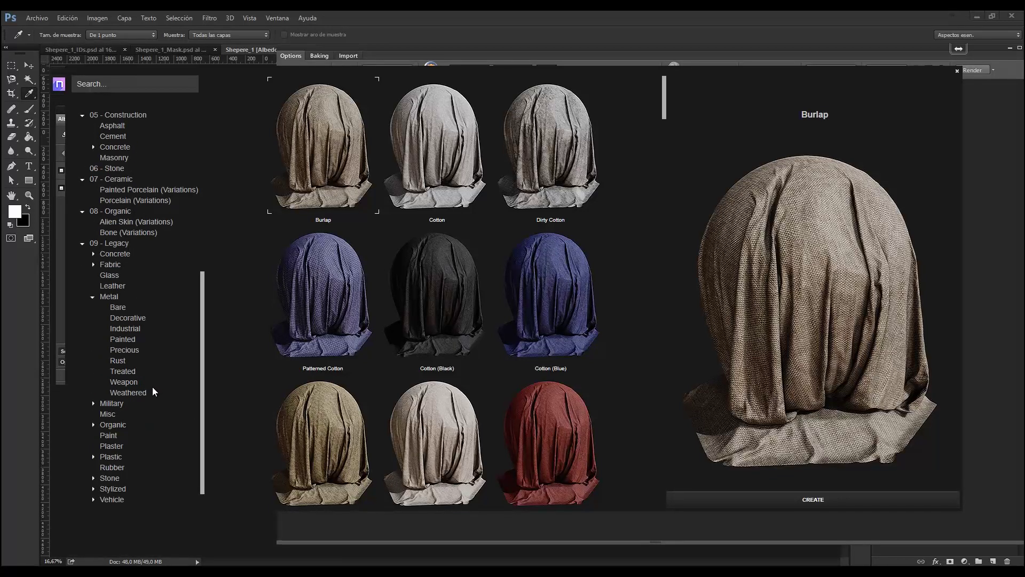
pyautogui.click(126, 381)
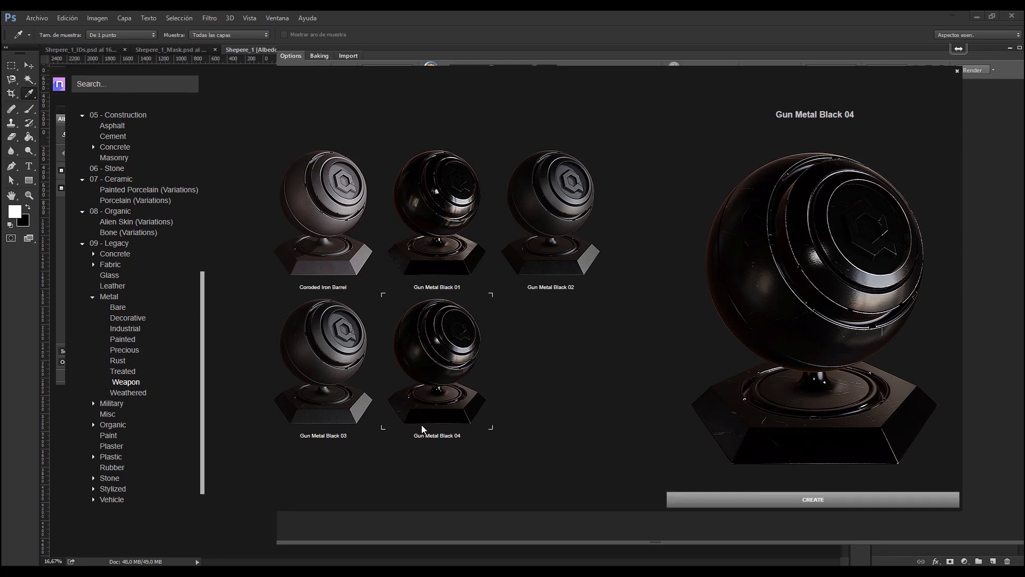
pyautogui.click(741, 499)
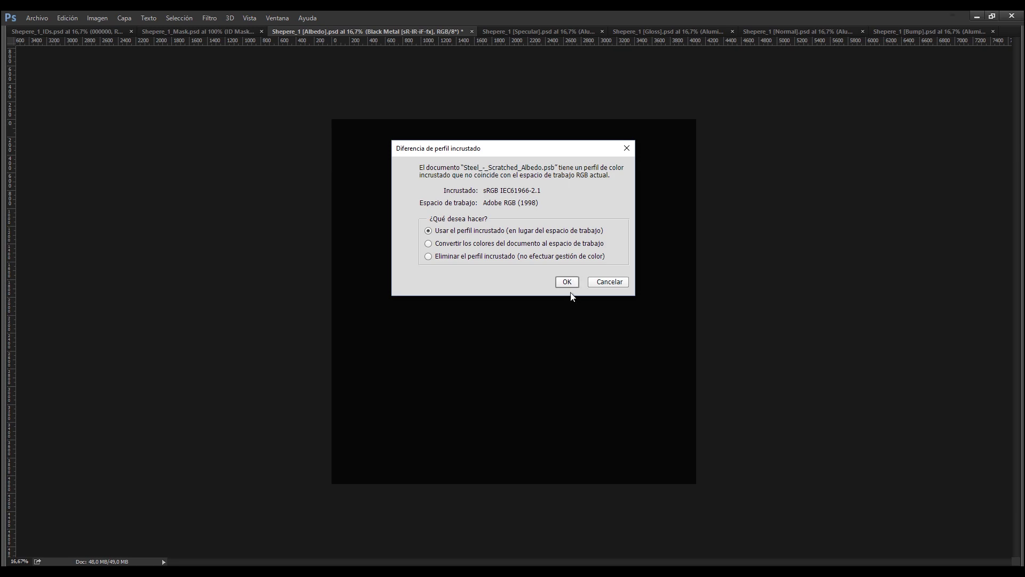
# Keep the embedded colour profile for every steel texture file that the gun metal material loads
pyautogui.click(568, 282)
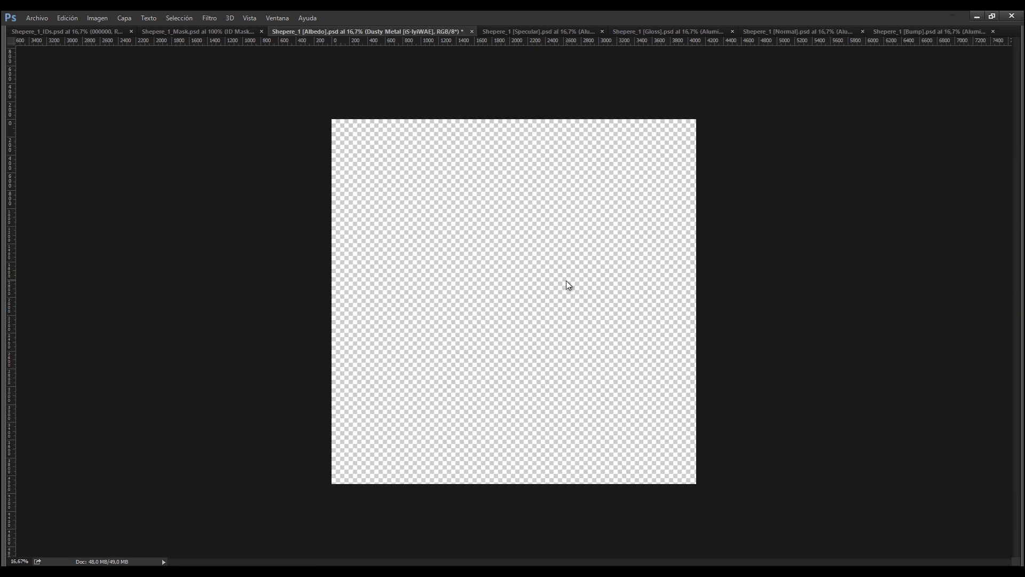
pyautogui.click(568, 282)
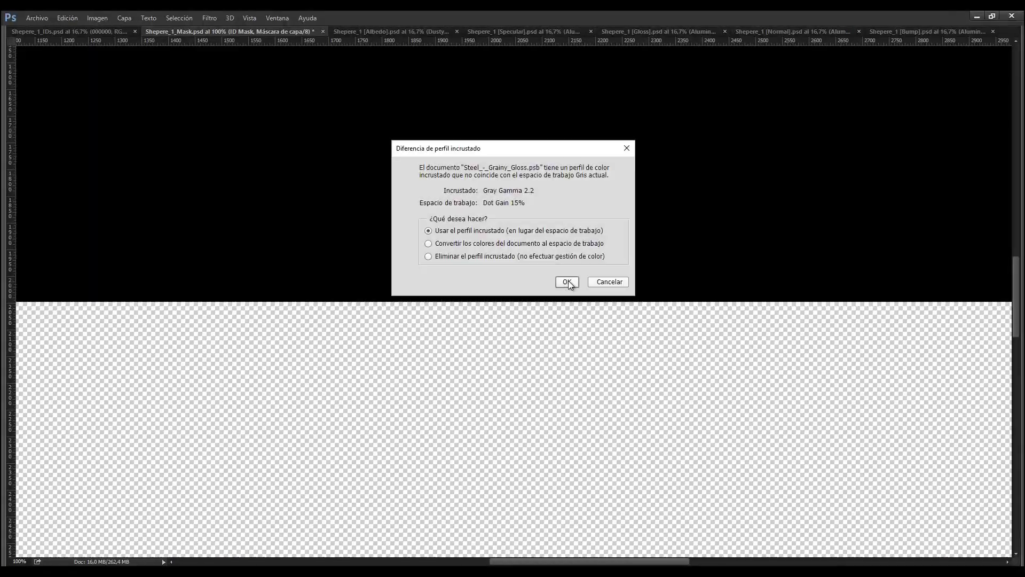
pyautogui.click(568, 281)
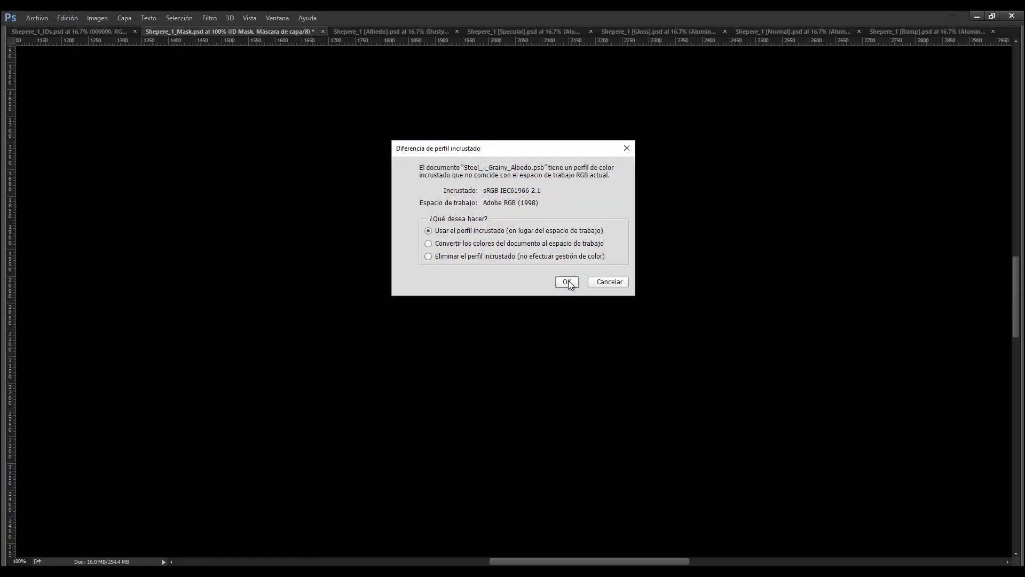
pyautogui.click(569, 281)
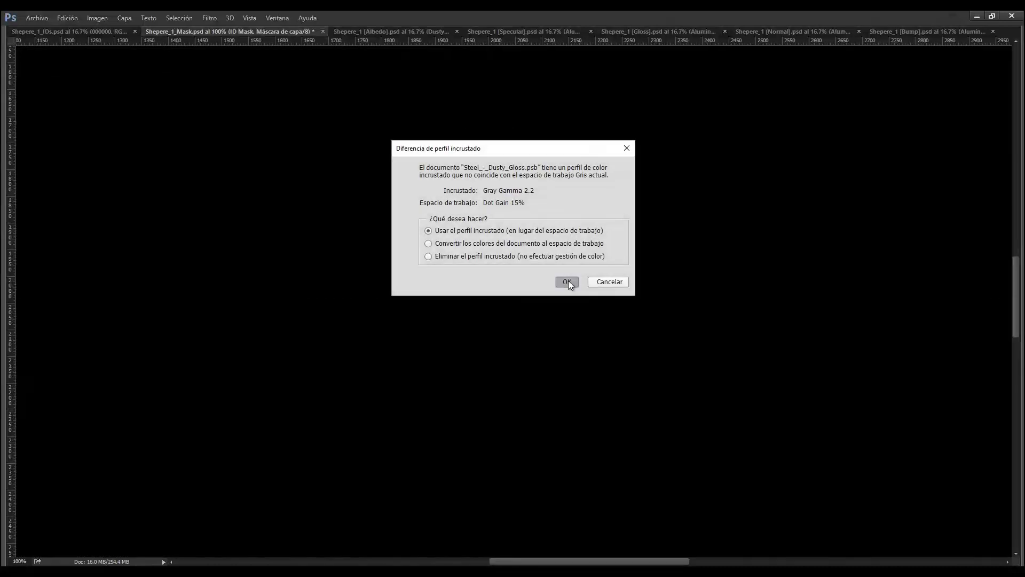
pyautogui.click(569, 282)
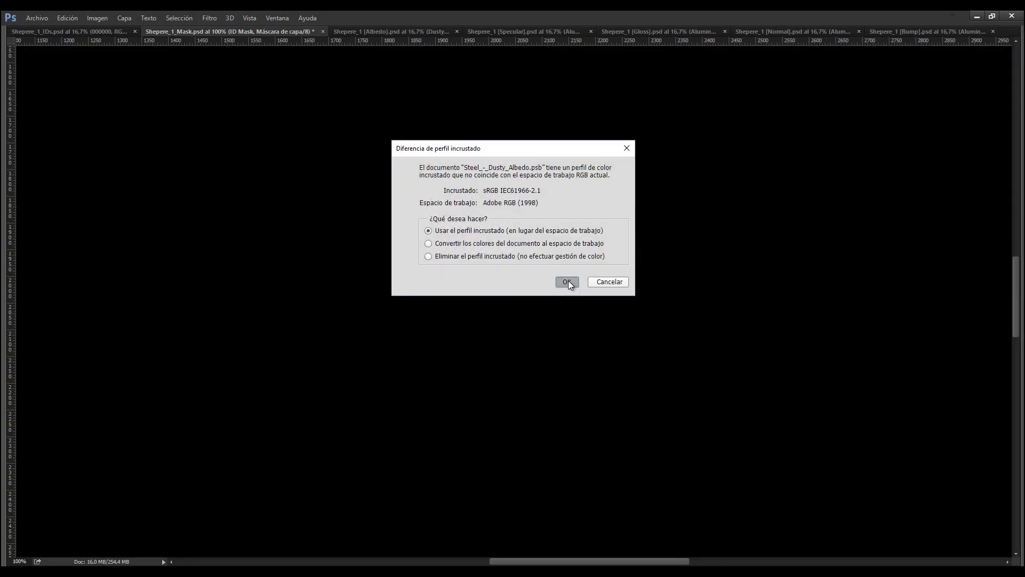
pyautogui.click(567, 282)
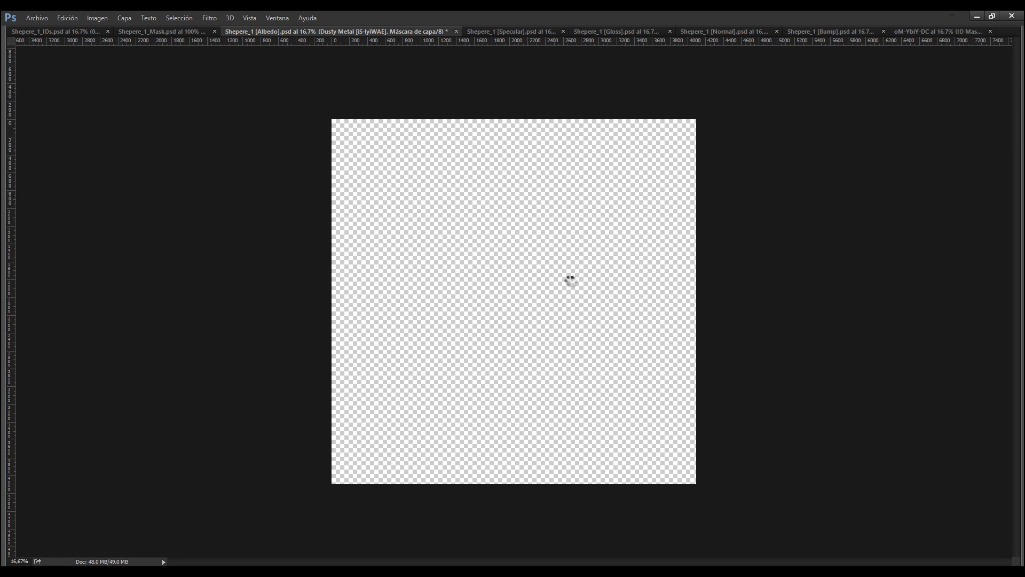
pyautogui.click(568, 282)
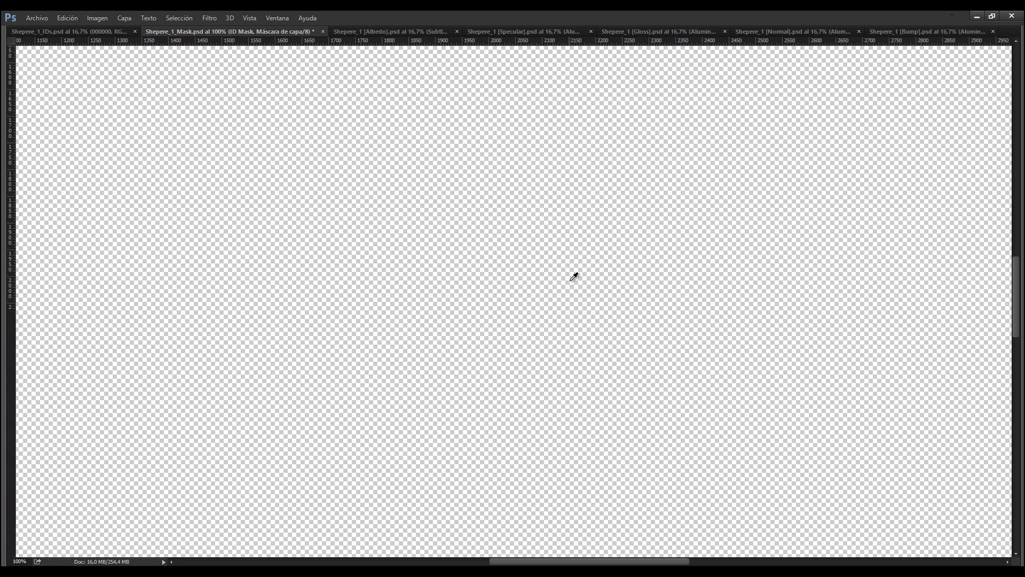
pyautogui.click(570, 280)
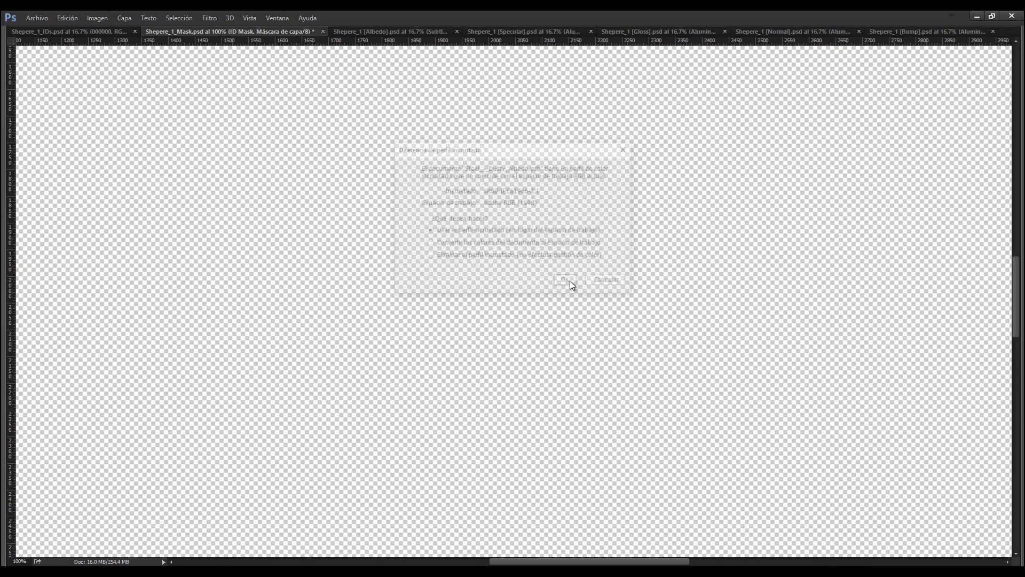
pyautogui.click(569, 280)
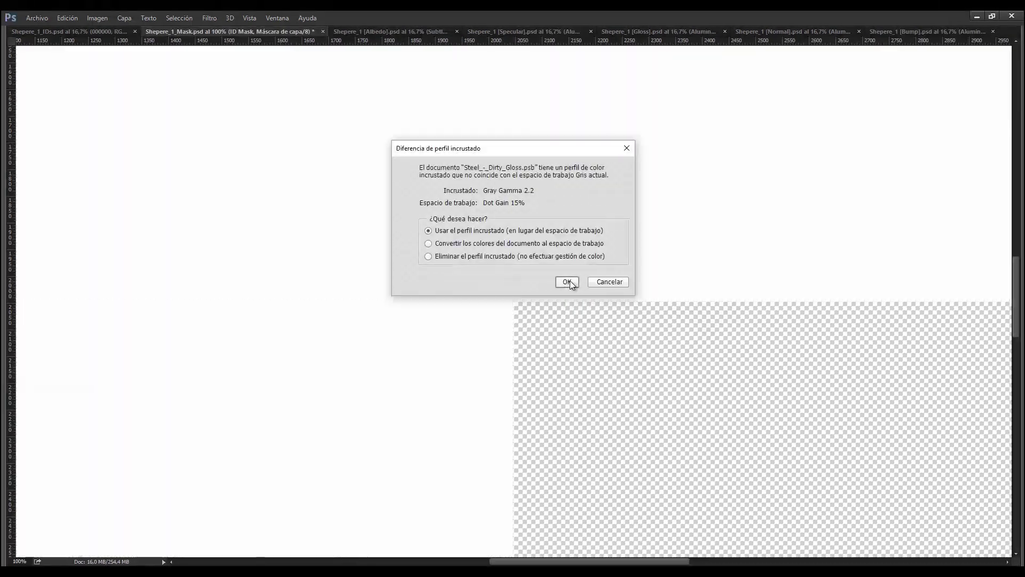
pyautogui.click(569, 281)
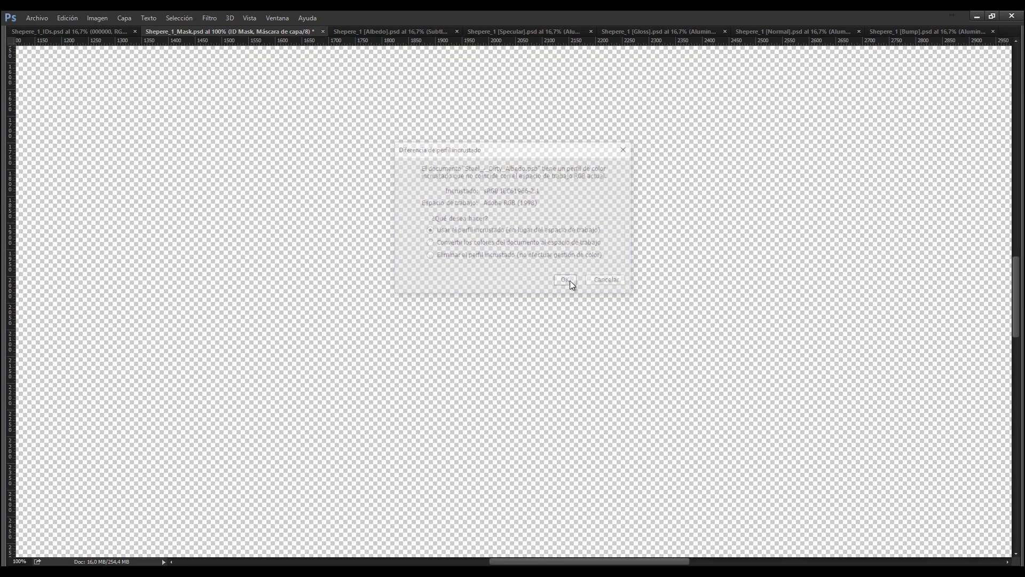
pyautogui.click(569, 280)
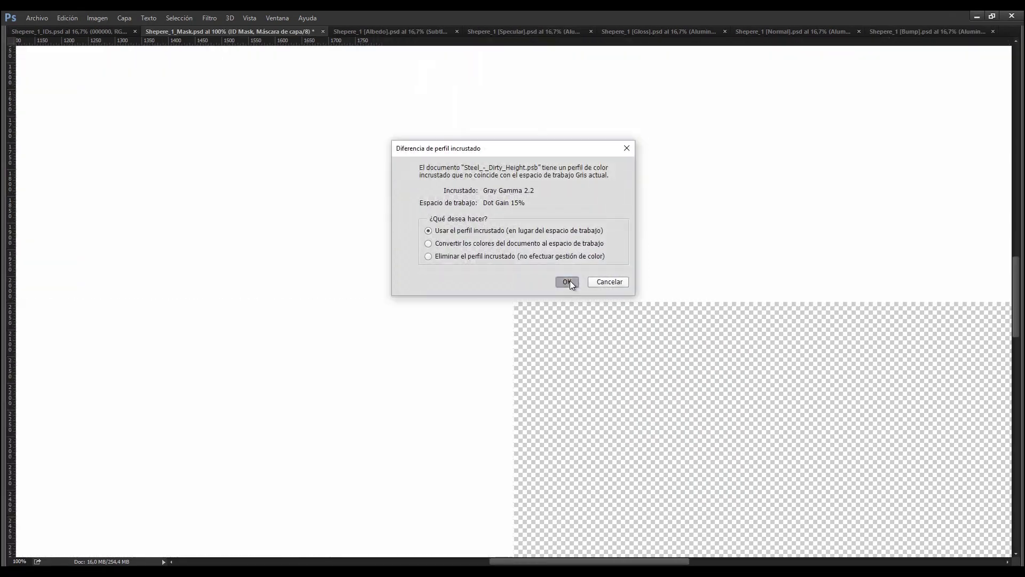
pyautogui.click(569, 280)
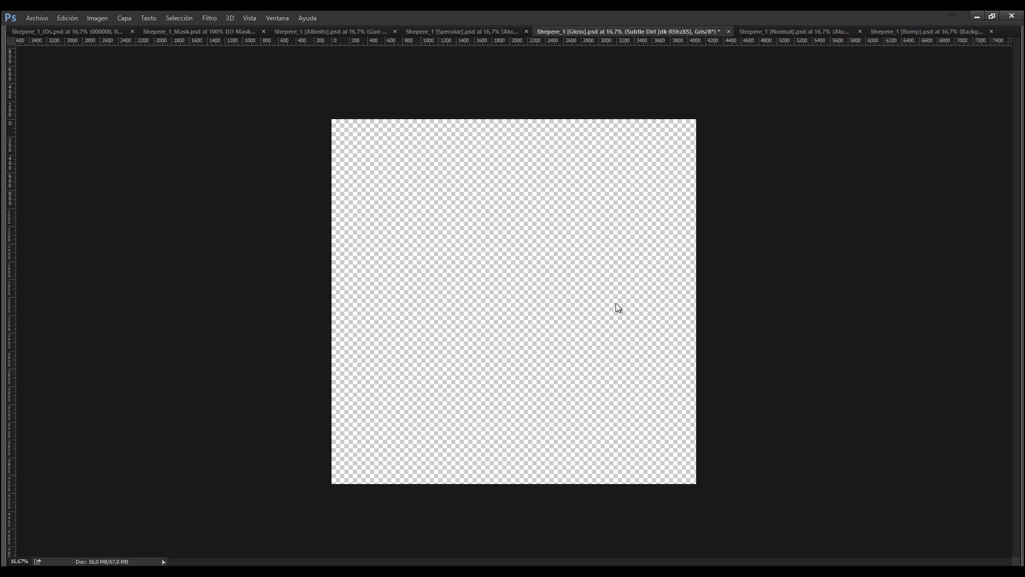
pyautogui.click(568, 286)
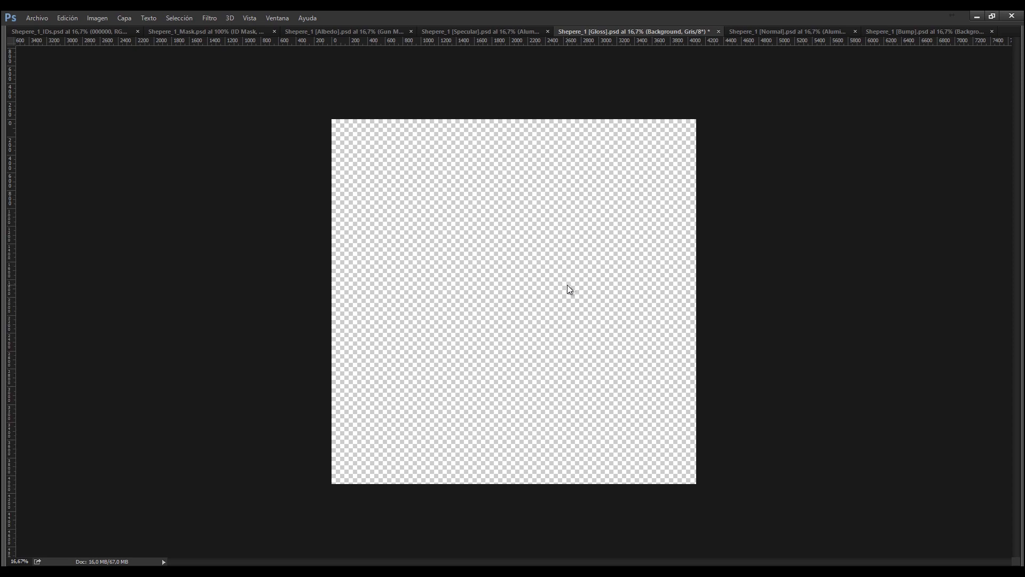
pyautogui.click(567, 284)
pyautogui.click(569, 284)
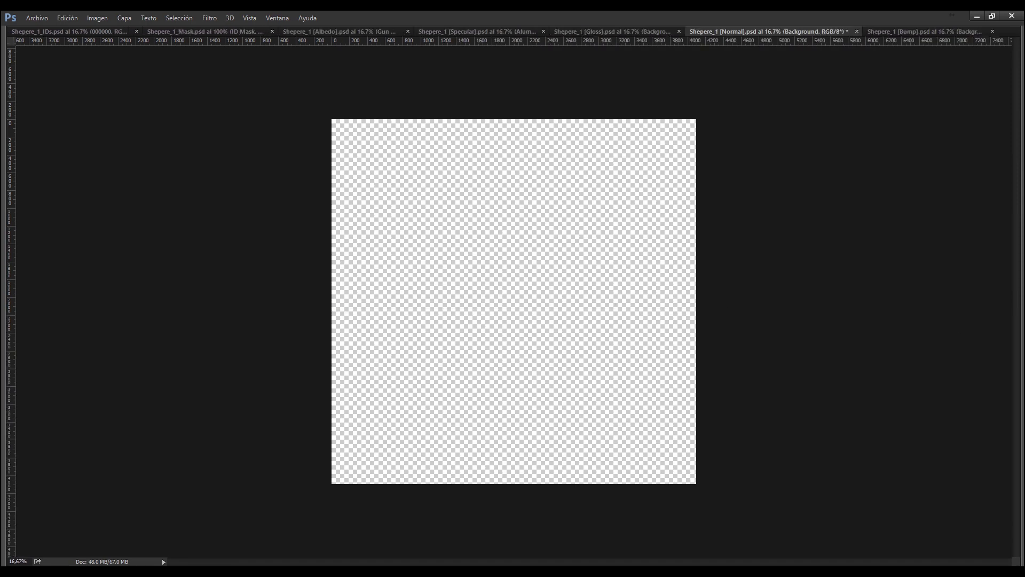
pyautogui.press('Return')
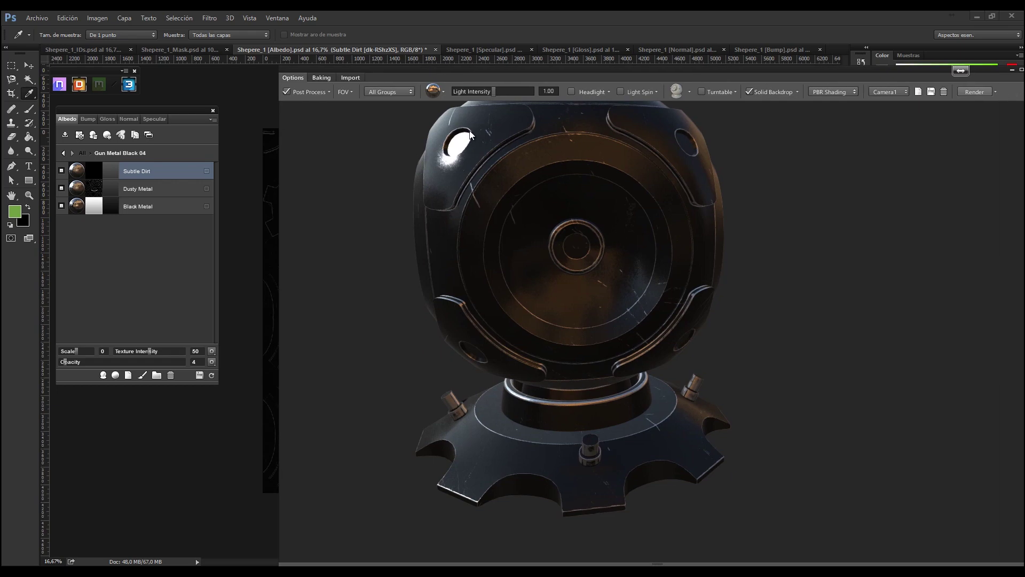
# Examine the black gun metal finish on the 3D model from several angles
pyautogui.moveTo(577, 305); pyautogui.dragTo(806, 336)
pyautogui.moveTo(623, 329); pyautogui.dragTo(739, 345)
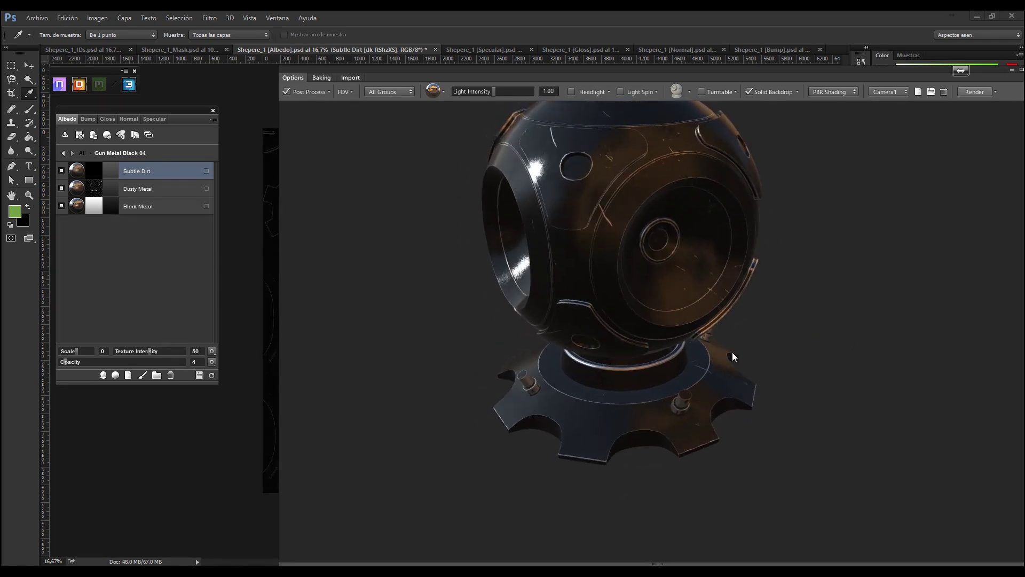
pyautogui.moveTo(642, 407); pyautogui.dragTo(746, 385)
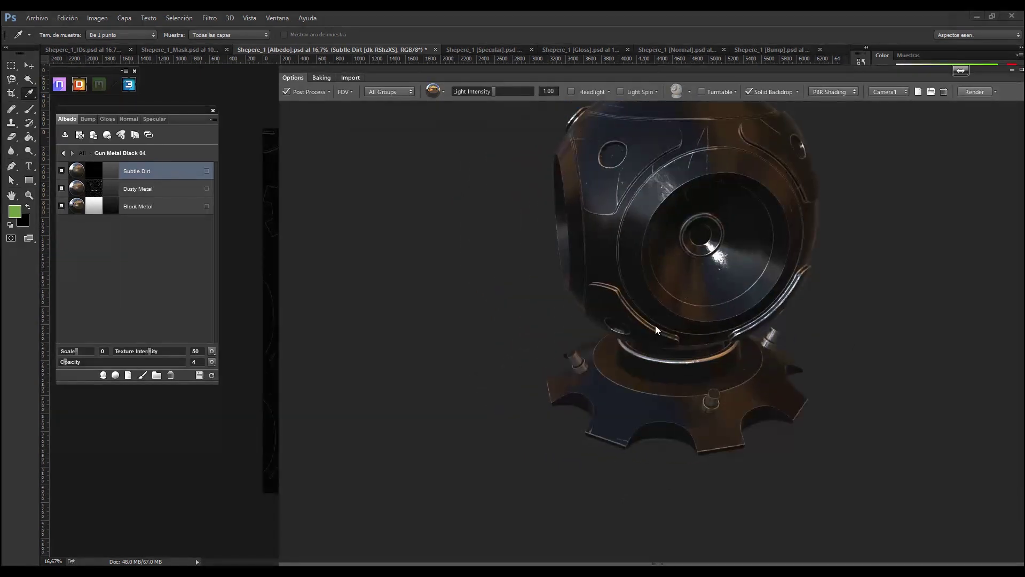
pyautogui.moveTo(656, 329); pyautogui.dragTo(641, 343)
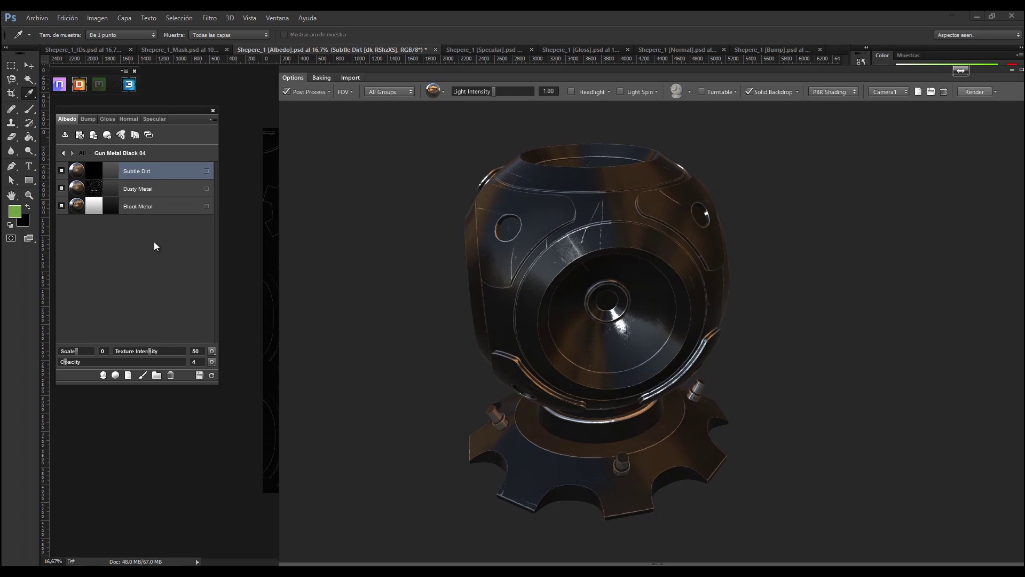
pyautogui.moveTo(681, 417); pyautogui.dragTo(651, 417)
pyautogui.moveTo(665, 353); pyautogui.dragTo(845, 380)
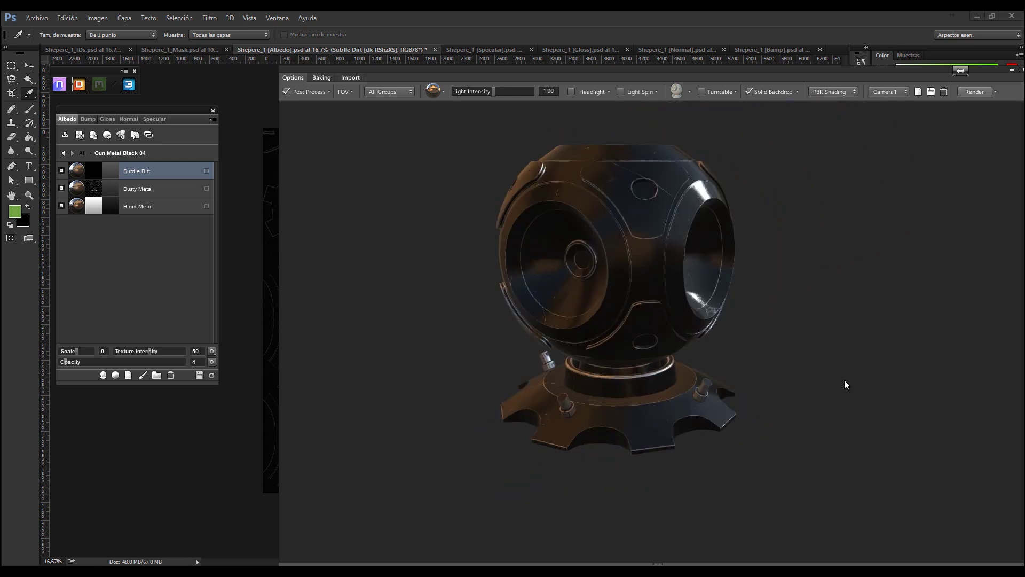
# Return to the top level of the material list and assign Gun Metal Black 04 to the magenta ID colour
pyautogui.click(64, 154)
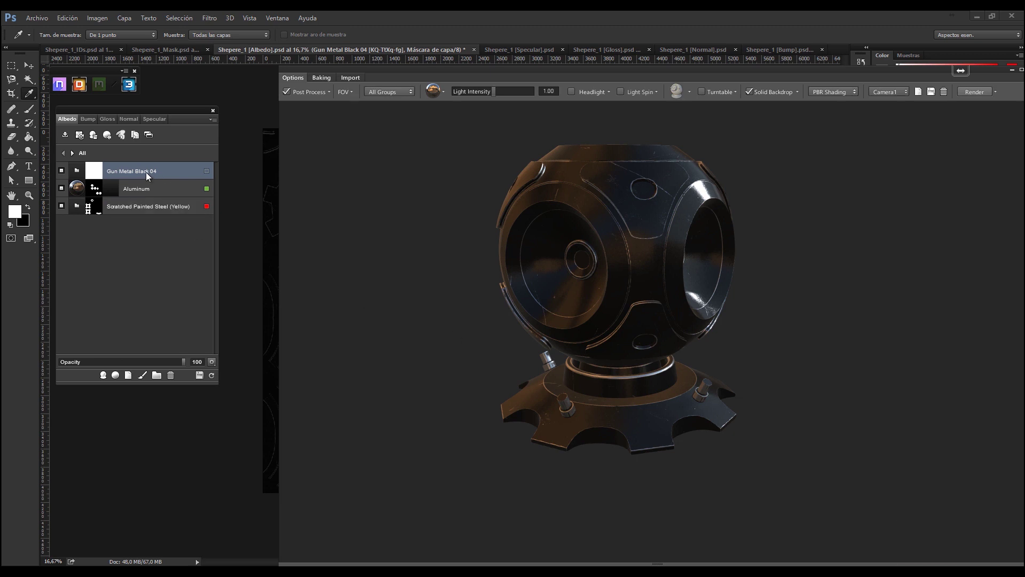
pyautogui.click(207, 171)
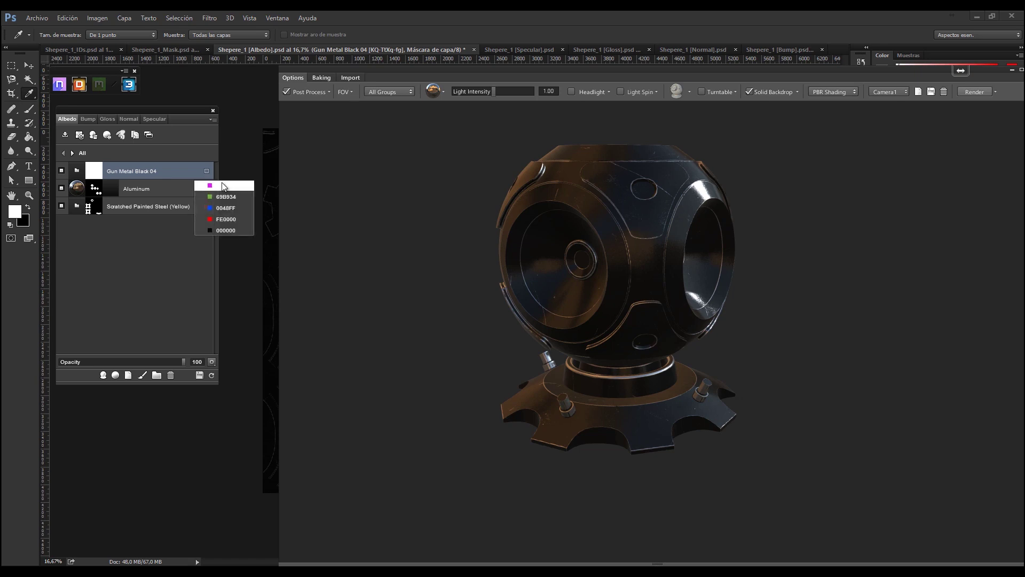
pyautogui.click(222, 185)
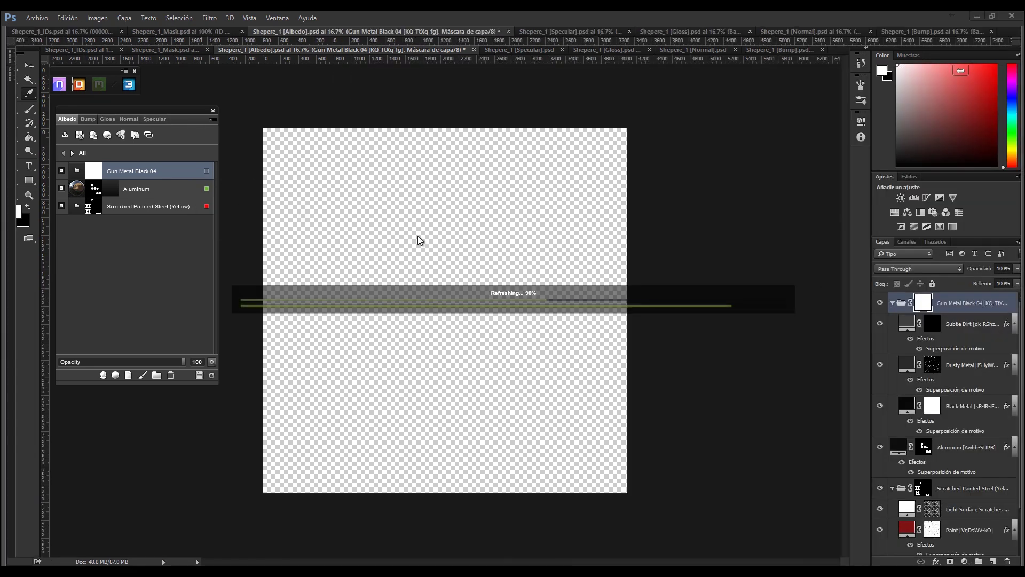
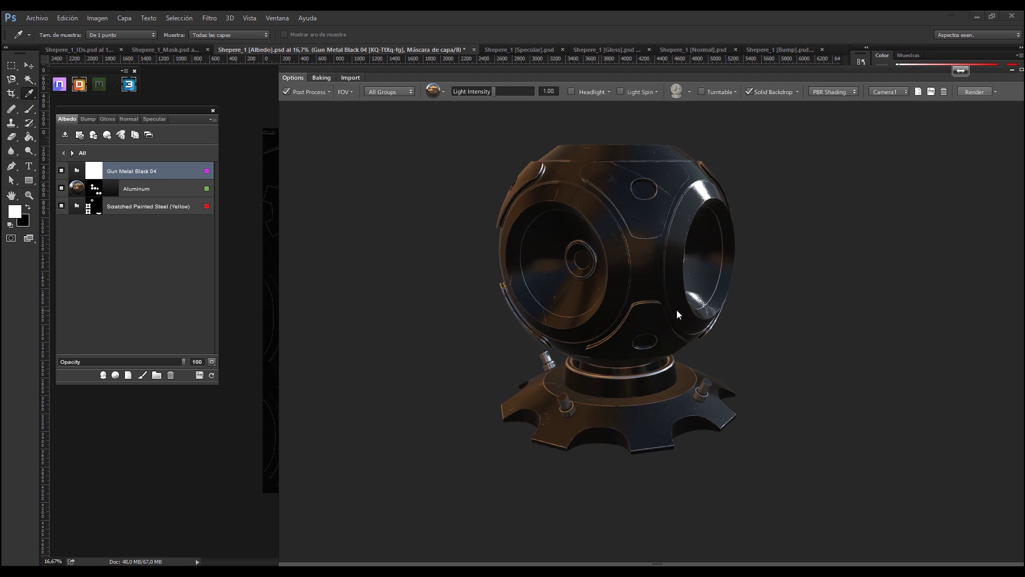
# Check the Albedo canvas behind the 3D preview, restore the preview, and examine the gun metal base from several angles and distances
pyautogui.moveTo(961, 70); pyautogui.dragTo(977, 71)
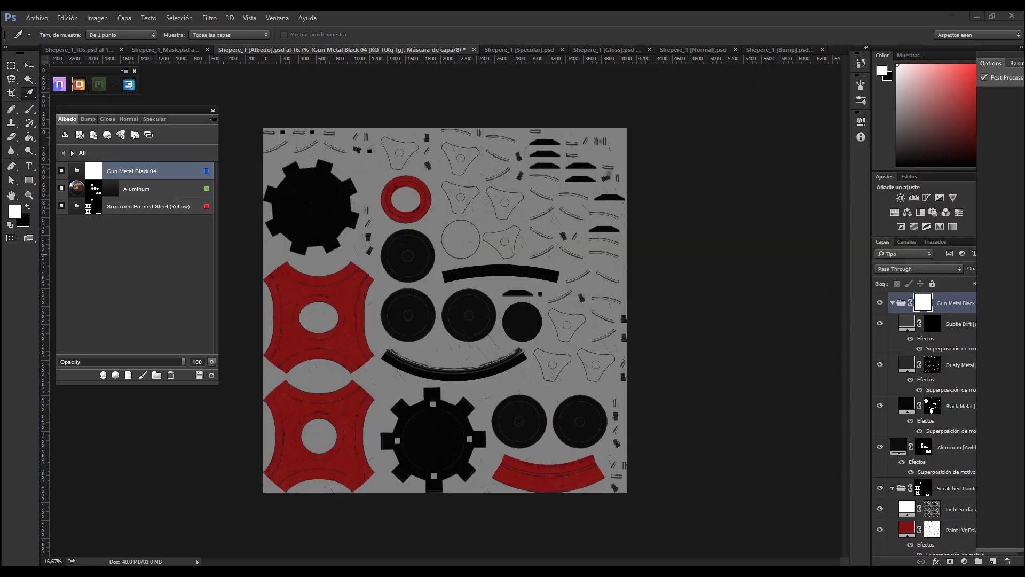
pyautogui.click(991, 63)
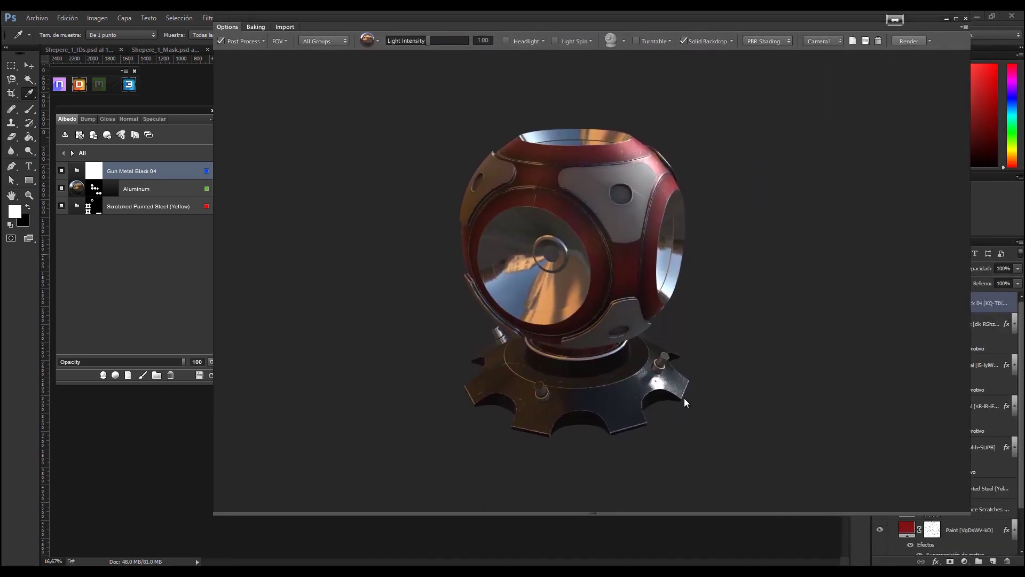
pyautogui.moveTo(680, 399); pyautogui.dragTo(484, 383)
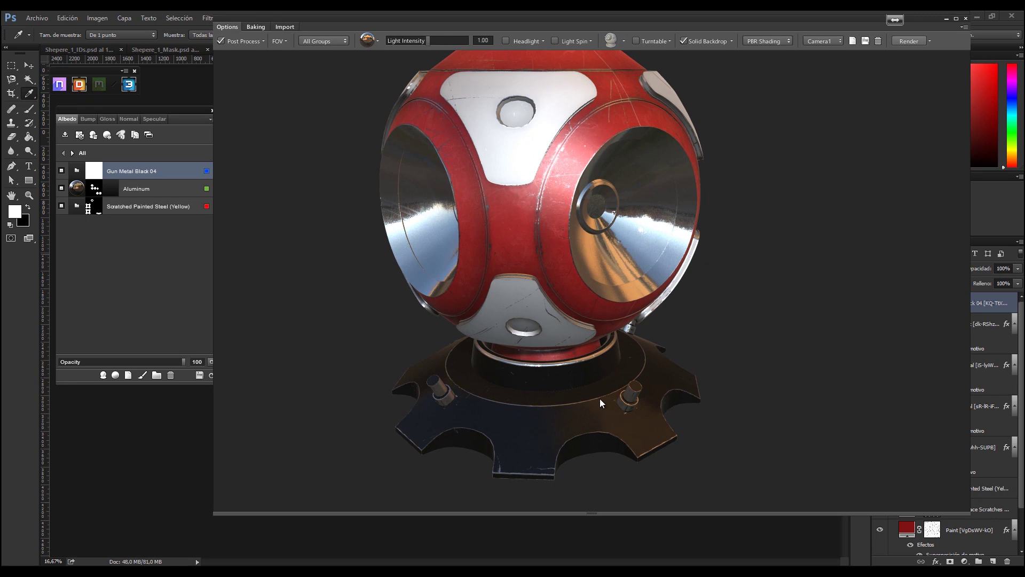
pyautogui.moveTo(533, 408); pyautogui.dragTo(619, 232)
pyautogui.scroll(5, 559, 213)
pyautogui.scroll(-5, 441, 233)
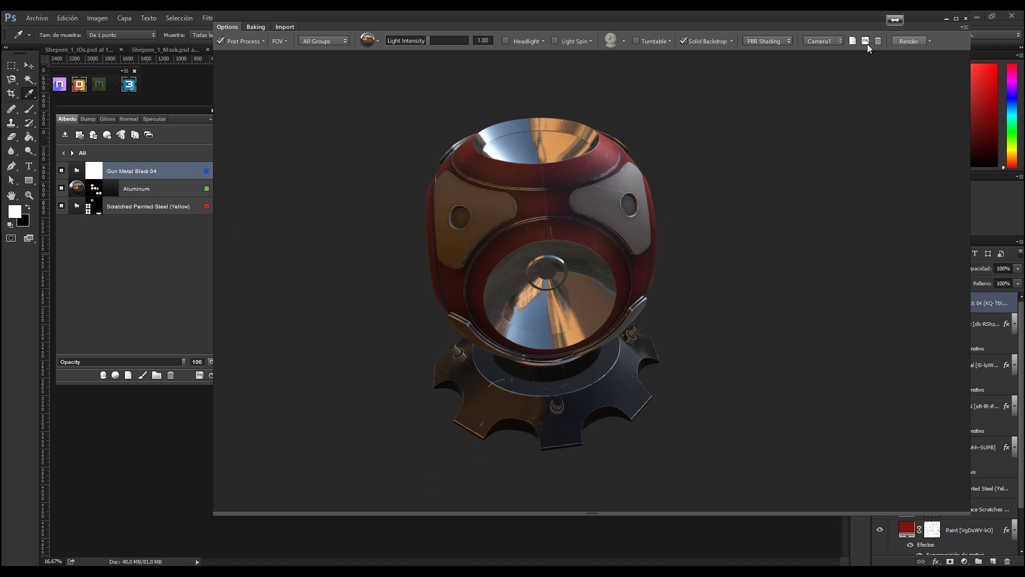
# Open the smart material library and select Scratched Painted Metal 04 from the Legacy Metal category
pyautogui.hotkey('alt', 'Tab')
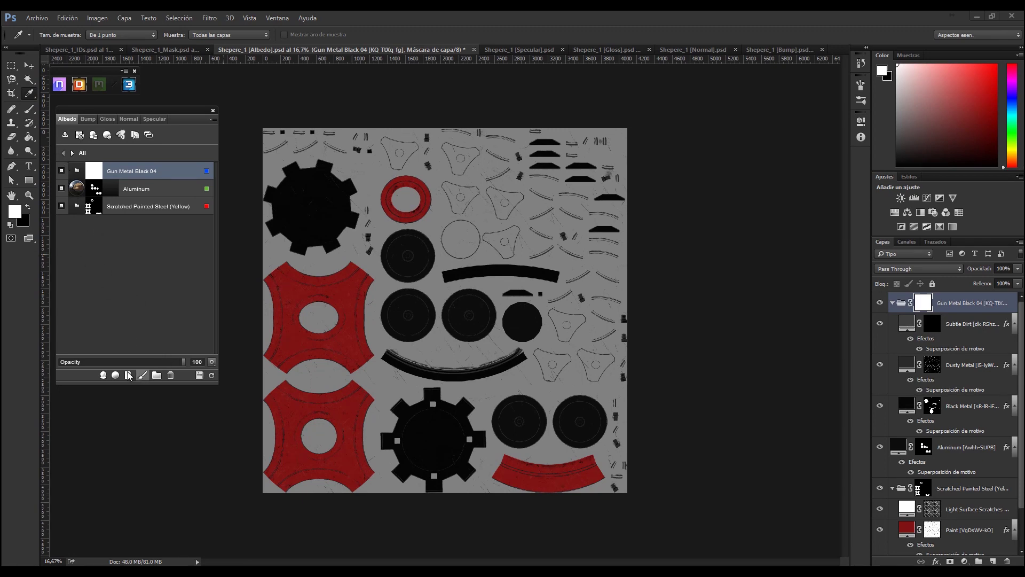
pyautogui.click(104, 375)
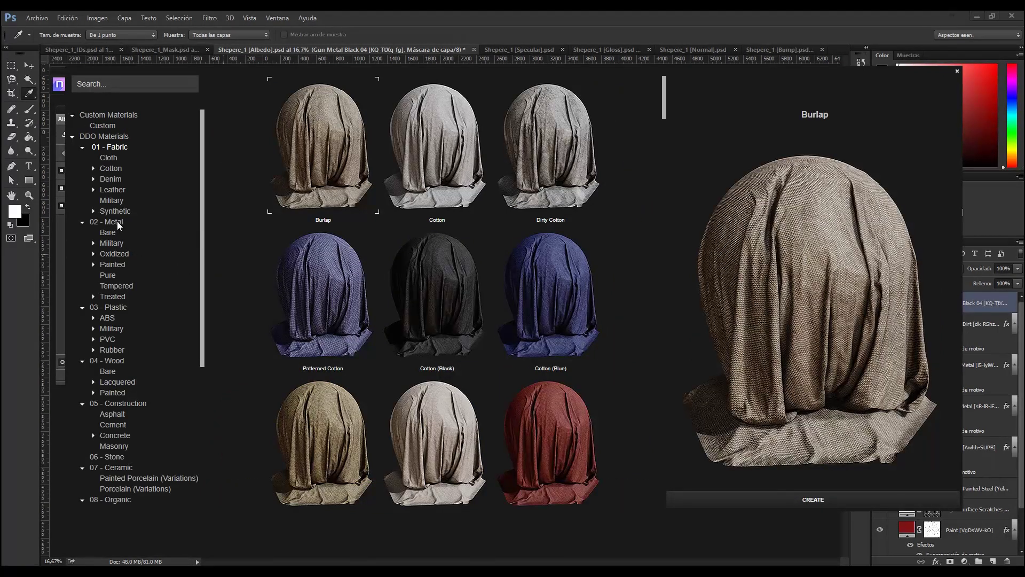
pyautogui.scroll(-5, 186, 248)
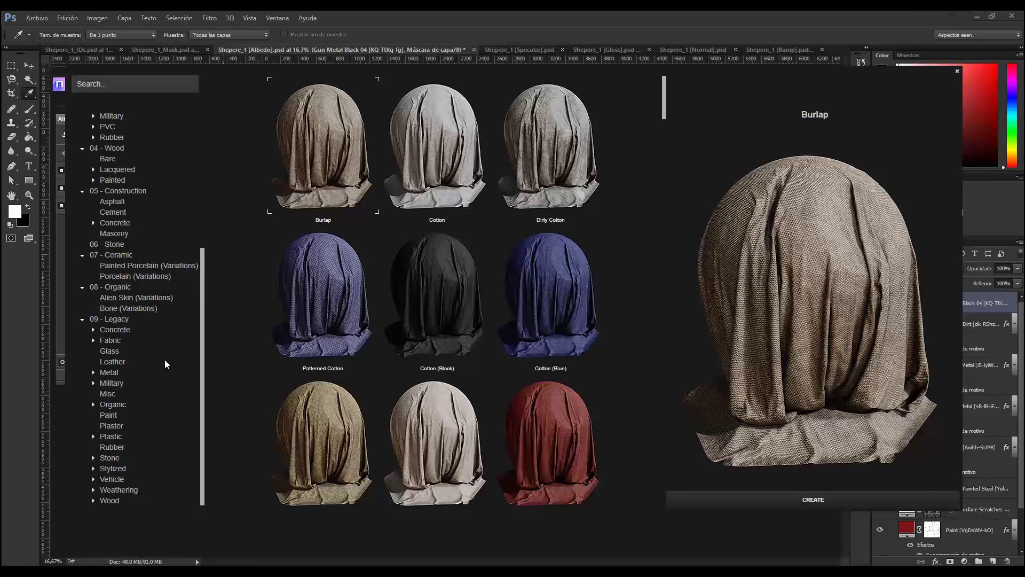
pyautogui.click(117, 370)
pyautogui.scroll(-3, 447, 304)
pyautogui.scroll(-10, 447, 305)
pyautogui.scroll(-8, 622, 224)
pyautogui.scroll(-10, 567, 332)
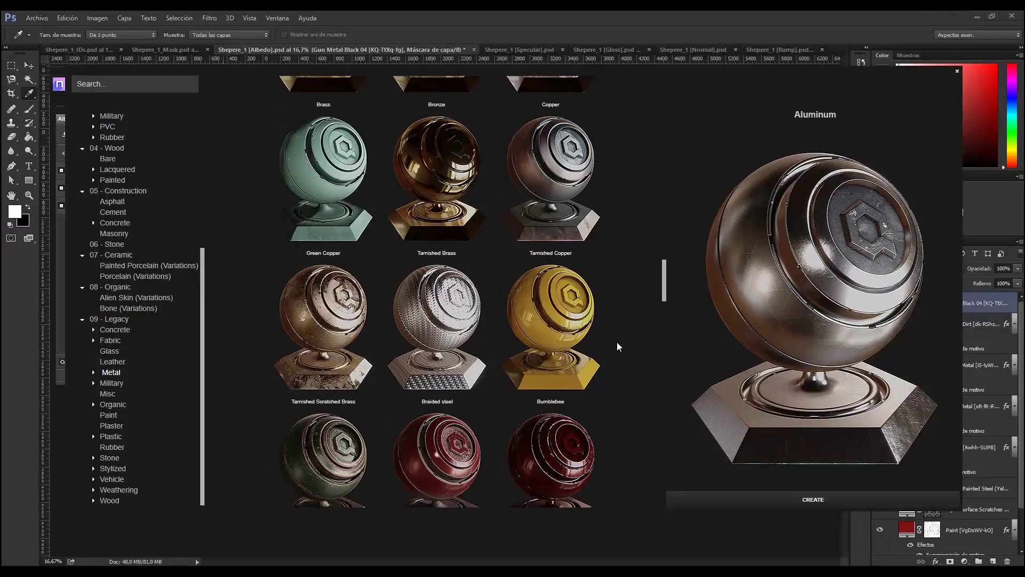
pyautogui.scroll(-5, 618, 343)
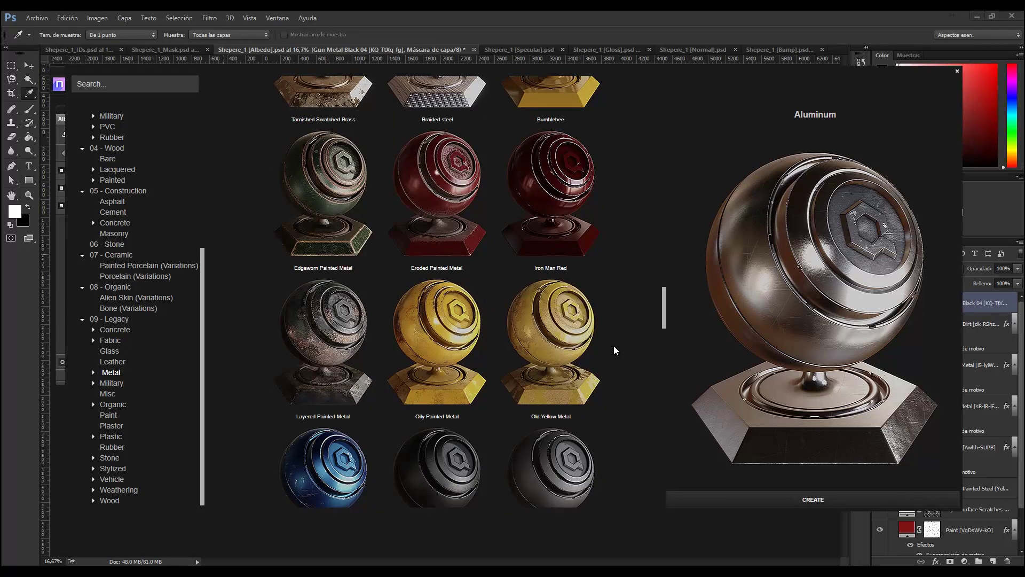
pyautogui.scroll(-8, 614, 345)
pyautogui.scroll(-3, 308, 341)
pyautogui.click(319, 267)
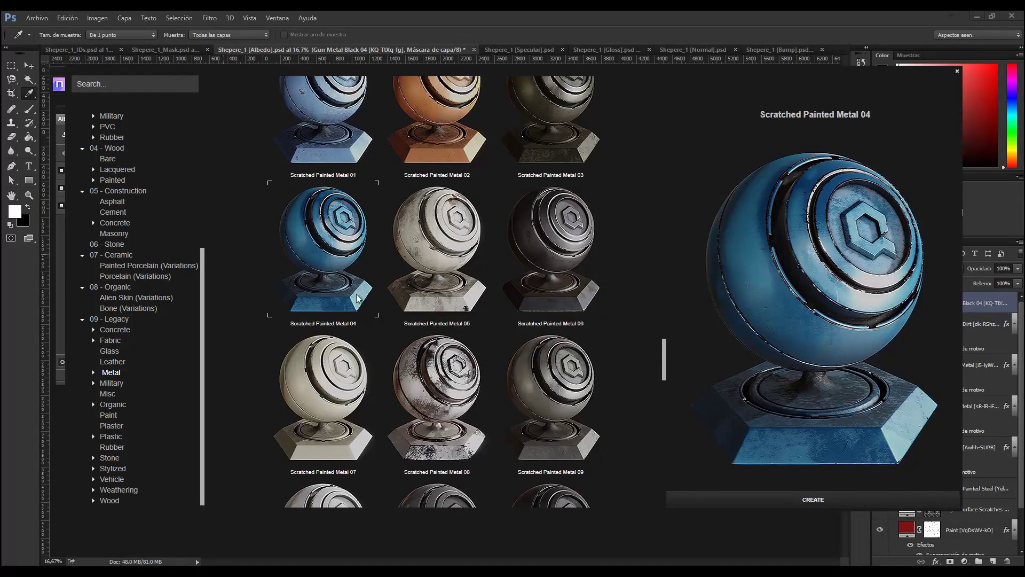
# Create the Scratched Painted Metal 04 material and keep the embedded colour profile of its dusty steel Albedo texture
pyautogui.scroll(-12, 357, 297)
pyautogui.scroll(-6, 406, 380)
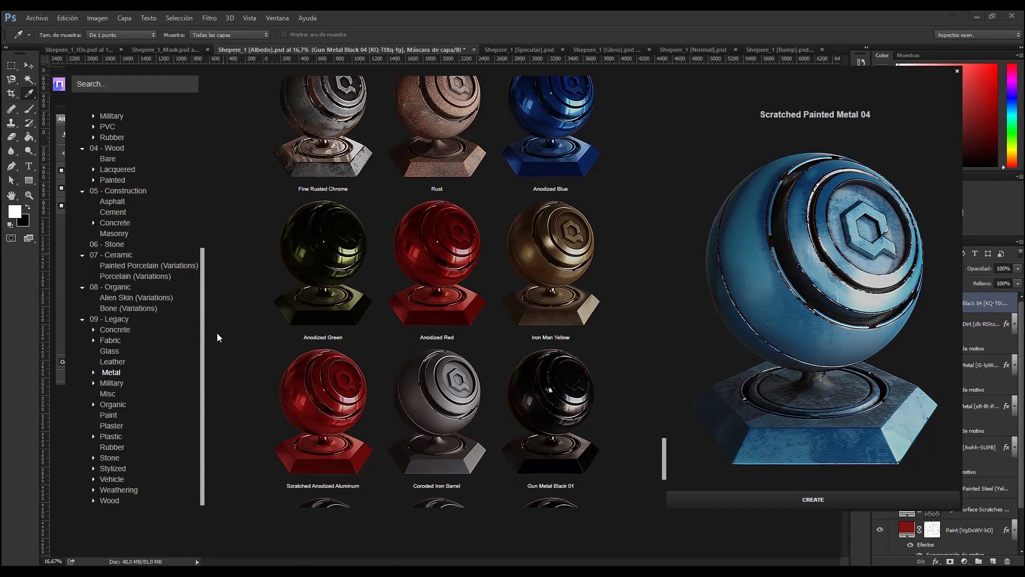
pyautogui.scroll(-1, 323, 370)
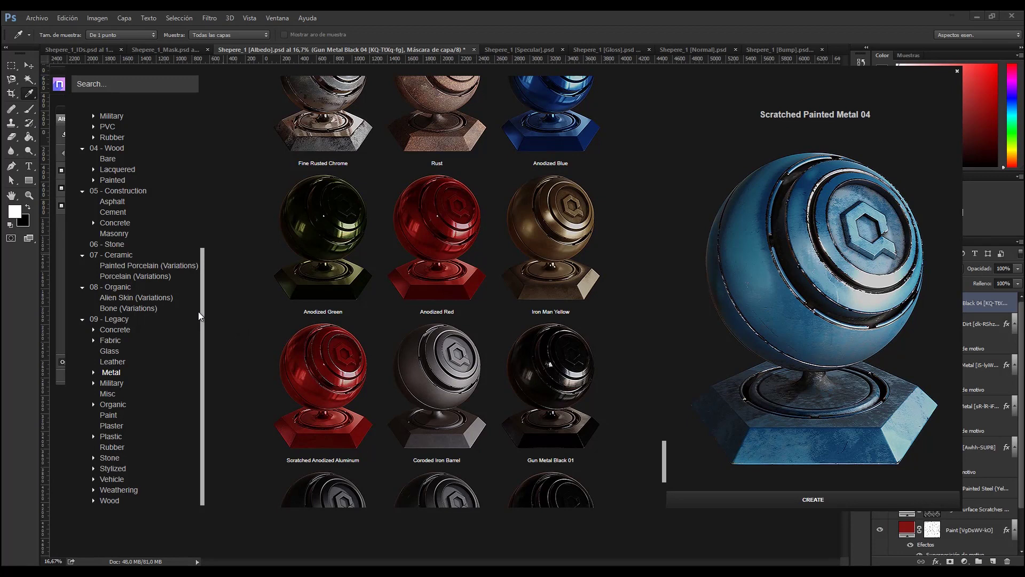
pyautogui.moveTo(200, 296); pyautogui.dragTo(190, 142)
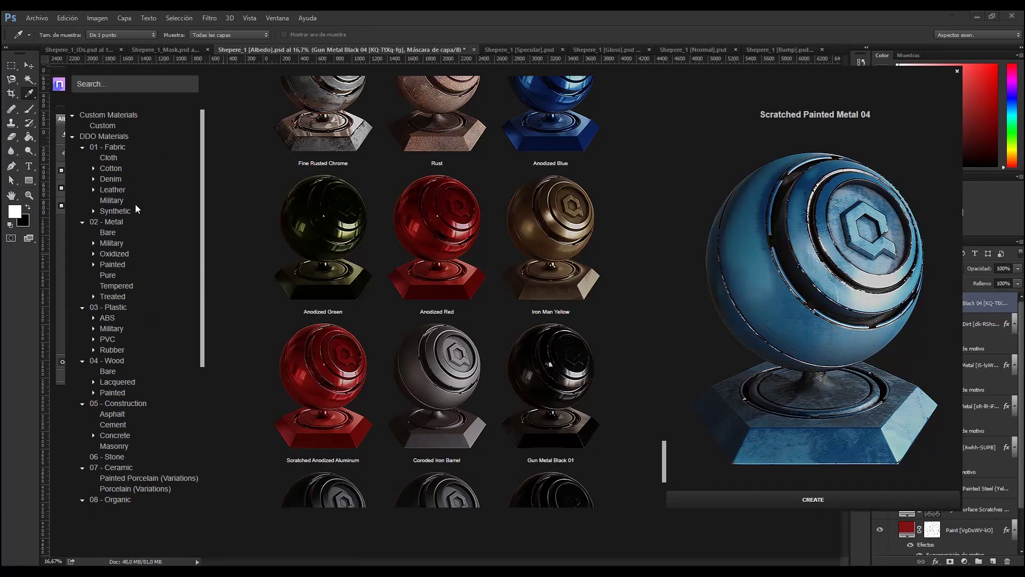
pyautogui.click(888, 499)
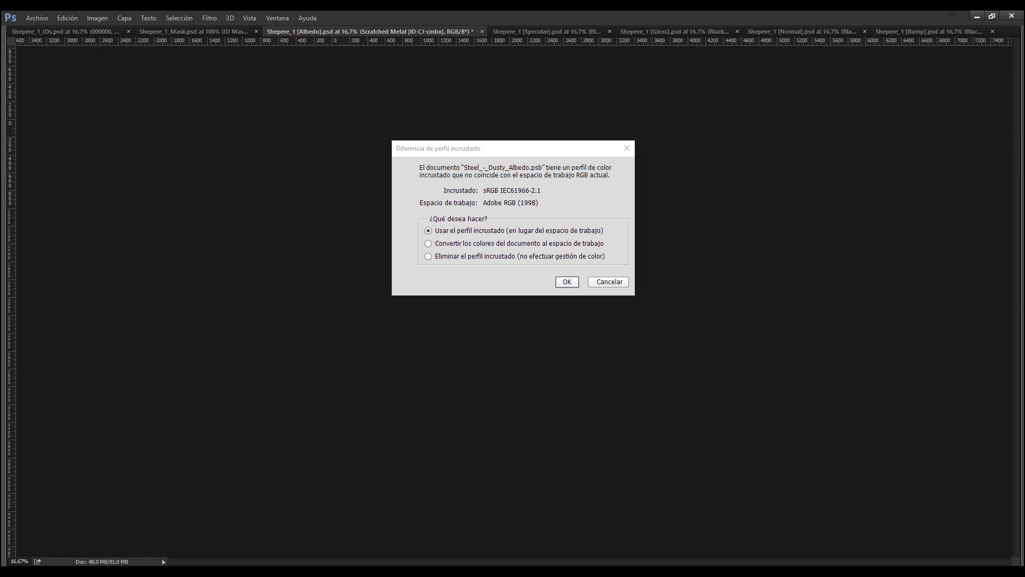
pyautogui.click(568, 282)
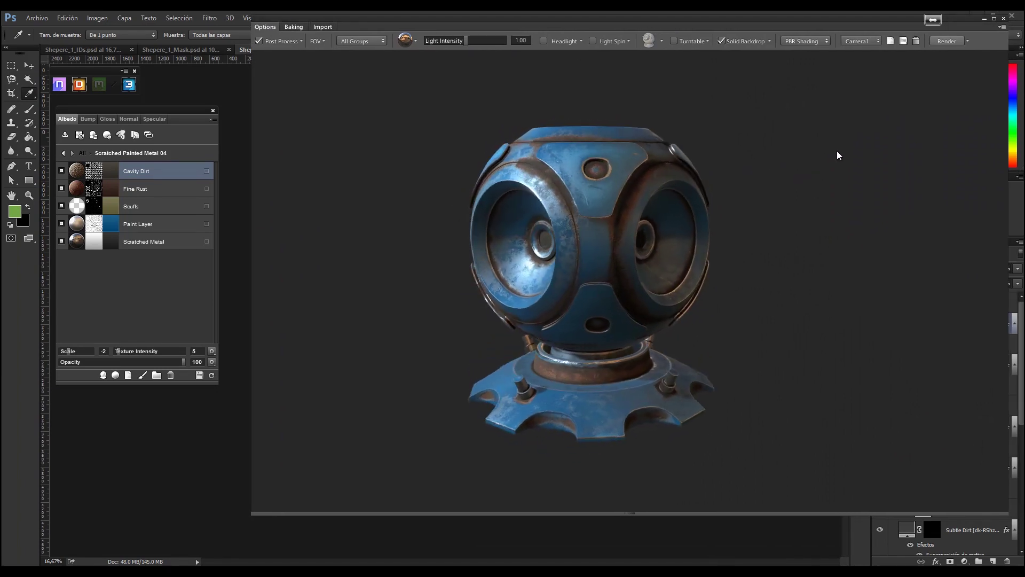
# Return to the top level of the material list and assign Scratched Painted Metal 04 to the magenta ID colour E717FF
pyautogui.scroll(5, 607, 174)
pyautogui.moveTo(578, 161); pyautogui.dragTo(924, 171)
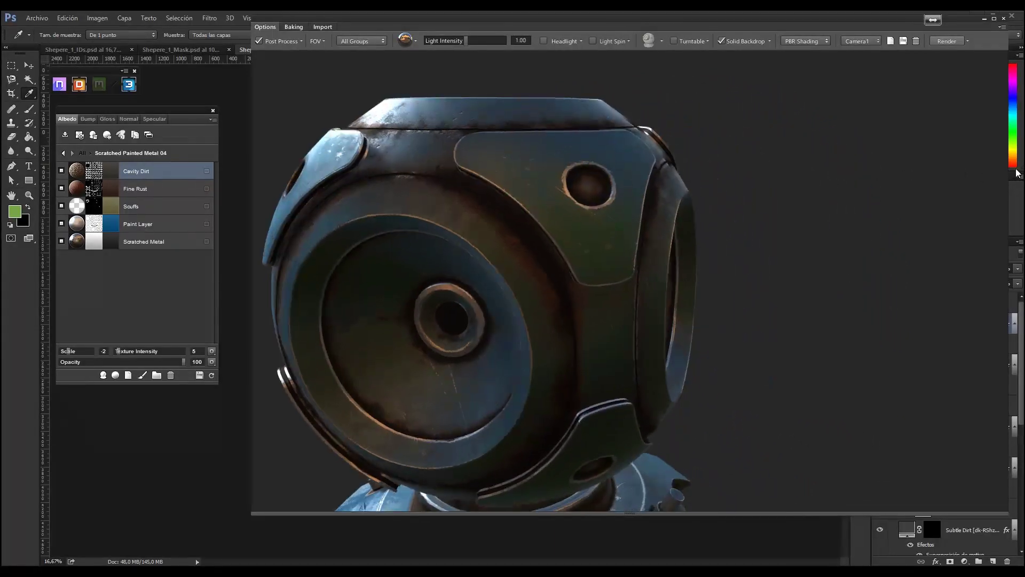
pyautogui.scroll(-5, 605, 248)
pyautogui.scroll(-2, 606, 248)
pyautogui.moveTo(608, 248); pyautogui.dragTo(678, 249)
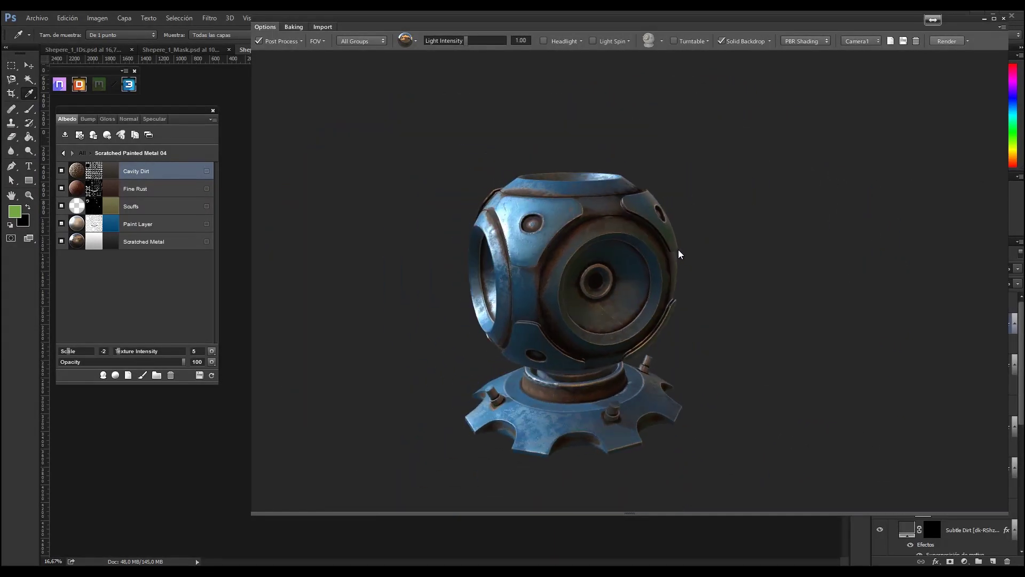
pyautogui.click(64, 154)
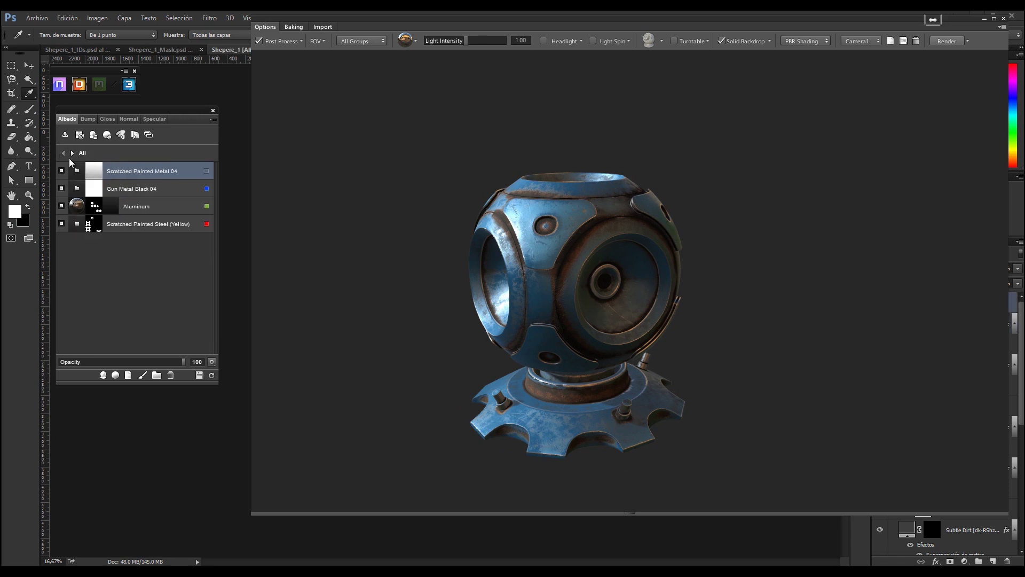
pyautogui.click(207, 171)
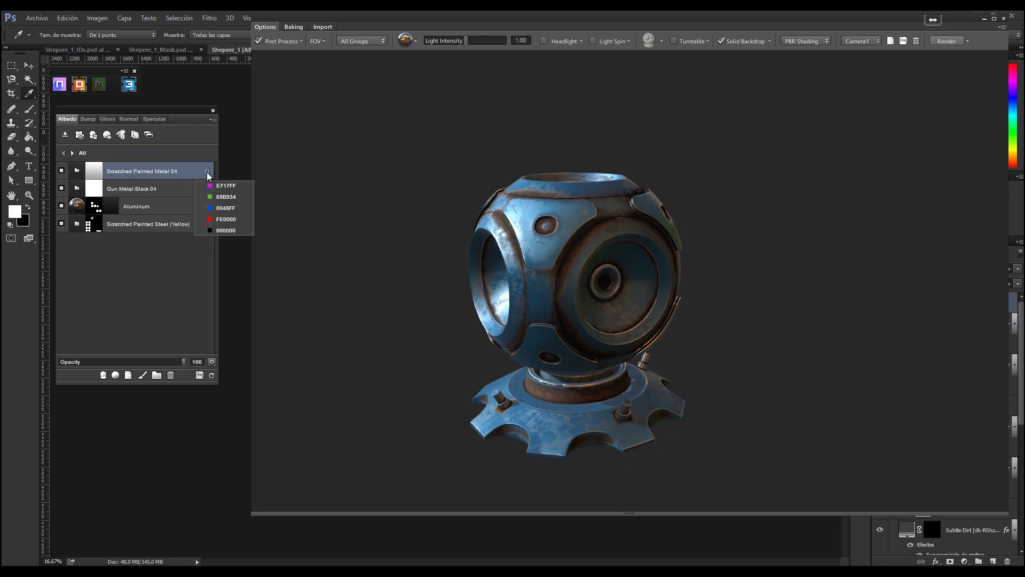
pyautogui.click(231, 187)
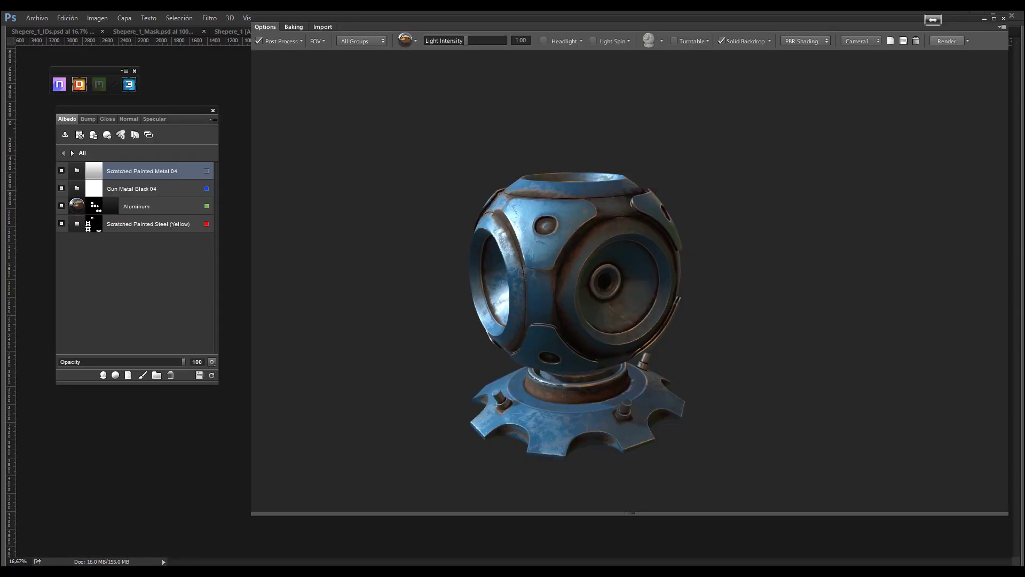
# Examine how the blue painted metal covers the triangular panels on the 3D model from several angles
pyautogui.moveTo(600, 251); pyautogui.dragTo(613, 200)
pyautogui.scroll(5, 624, 200)
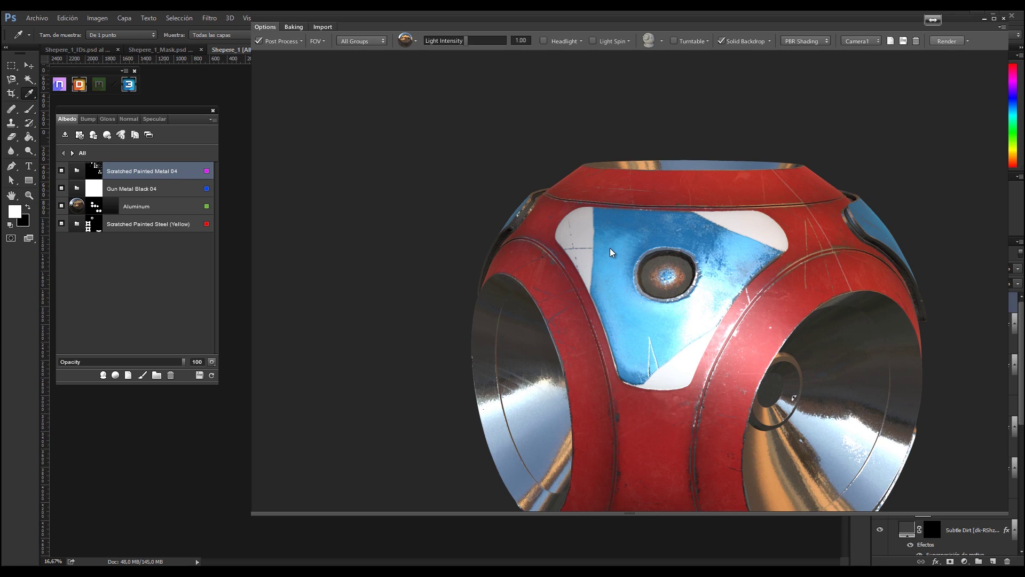
pyautogui.moveTo(610, 247); pyautogui.dragTo(645, 293)
pyautogui.moveTo(677, 323); pyautogui.dragTo(571, 281)
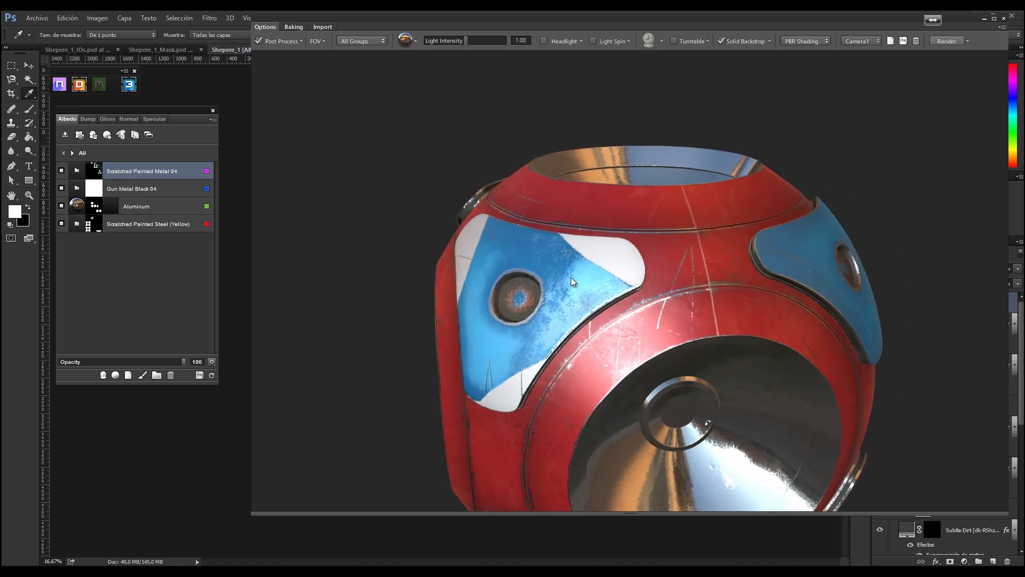
pyautogui.moveTo(639, 266); pyautogui.dragTo(593, 264)
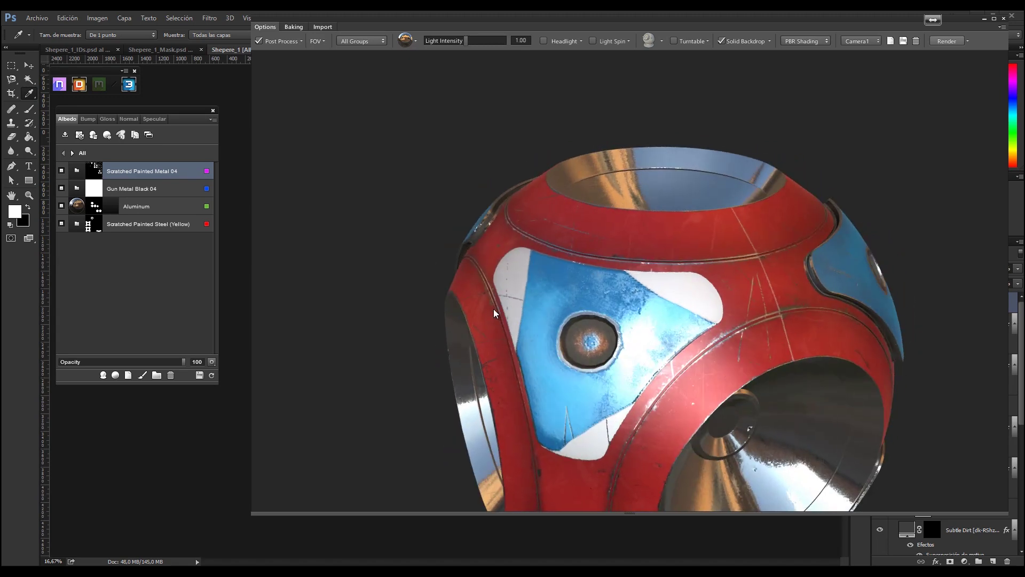
# Switch to 3ds Max, examine the triangular panels' UV islands and the matching model faces, and close the UV editor
pyautogui.click(462, 565)
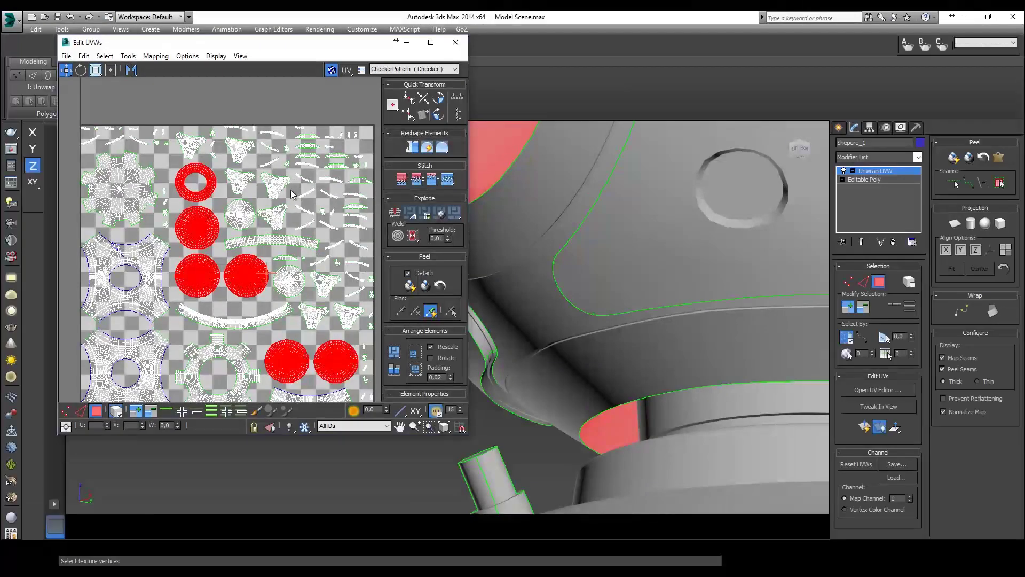
pyautogui.scroll(15, 287, 222)
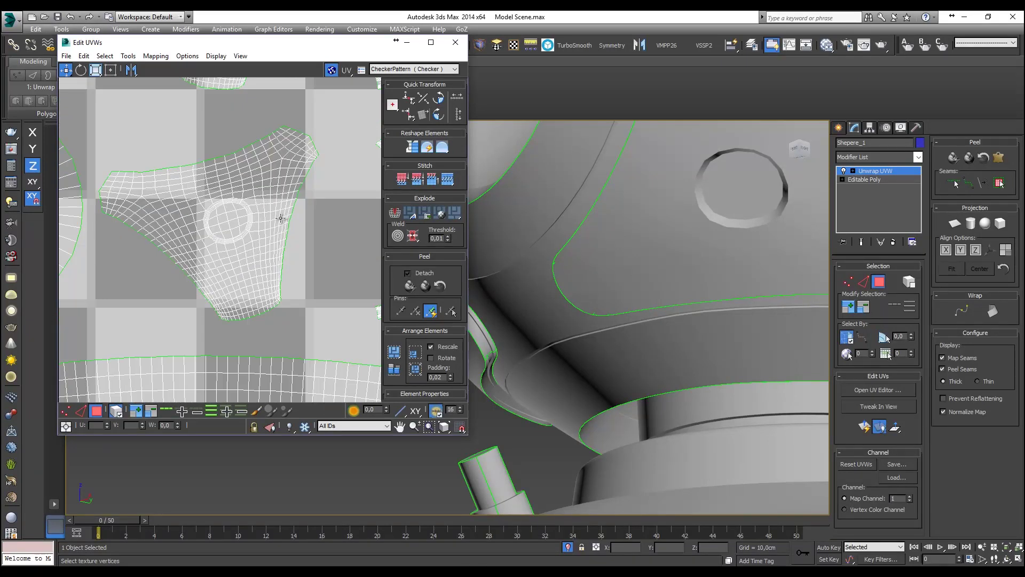
pyautogui.scroll(-8, 328, 225)
pyautogui.moveTo(590, 207); pyautogui.dragTo(593, 306, button='middle')
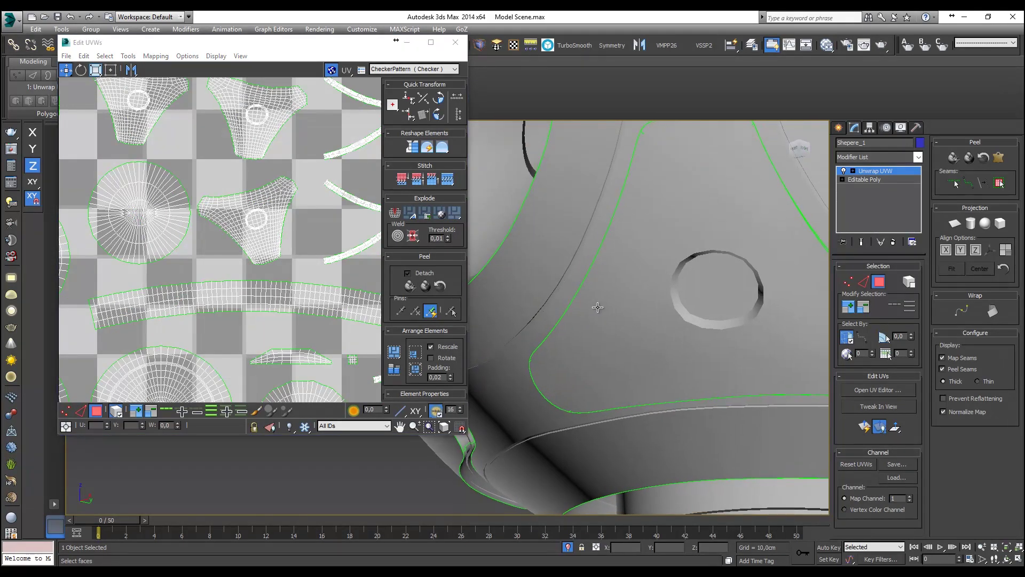
pyautogui.scroll(-10, 592, 306)
pyautogui.click(879, 281)
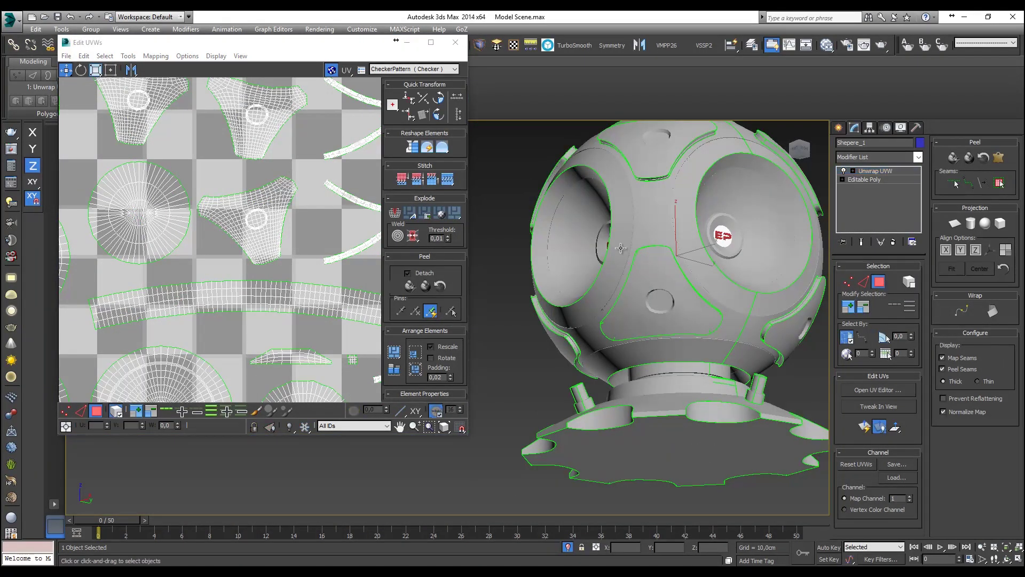
pyautogui.click(460, 47)
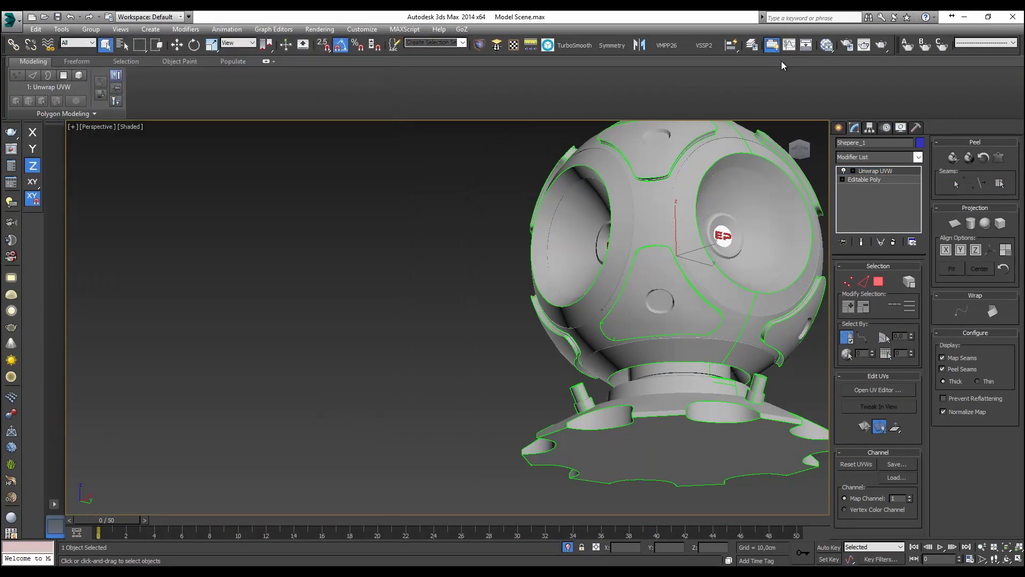
# Check the bitmap and checker maps in the Slate Material Editor, close it, and switch back to the Quixel 3D preview
pyautogui.click(826, 46)
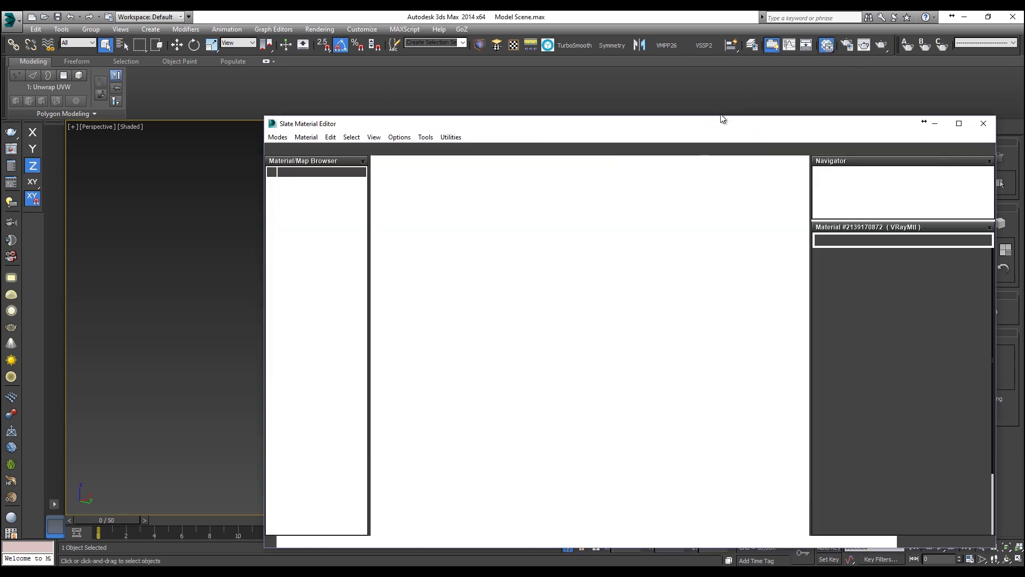
pyautogui.scroll(1, 460, 335)
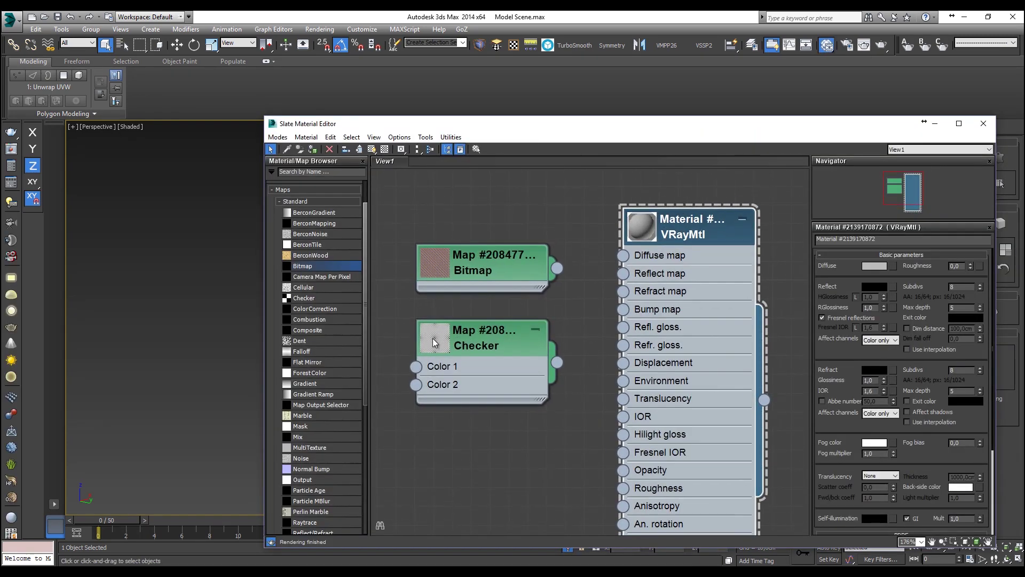
pyautogui.click(983, 123)
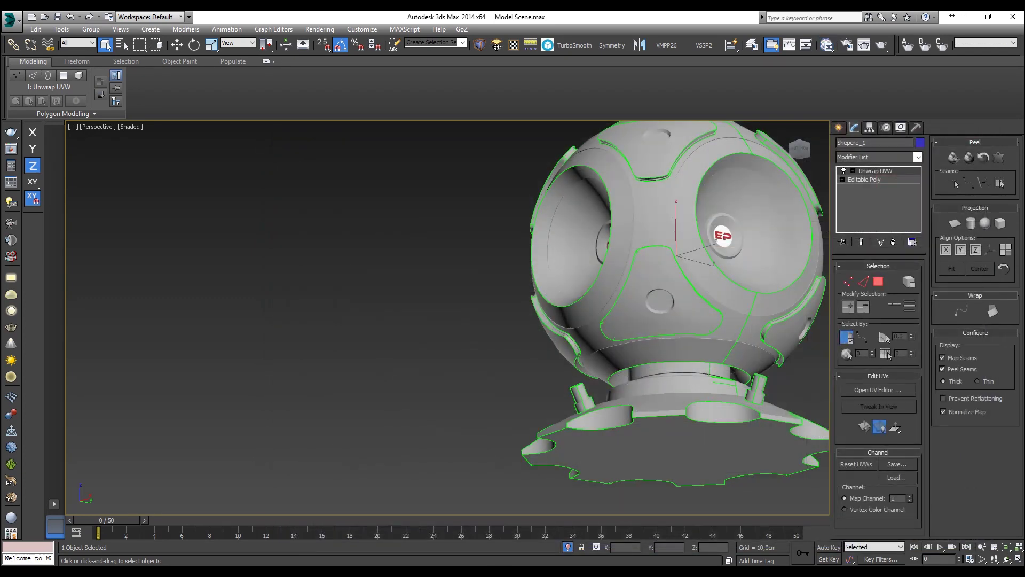
pyautogui.moveTo(302, 574)
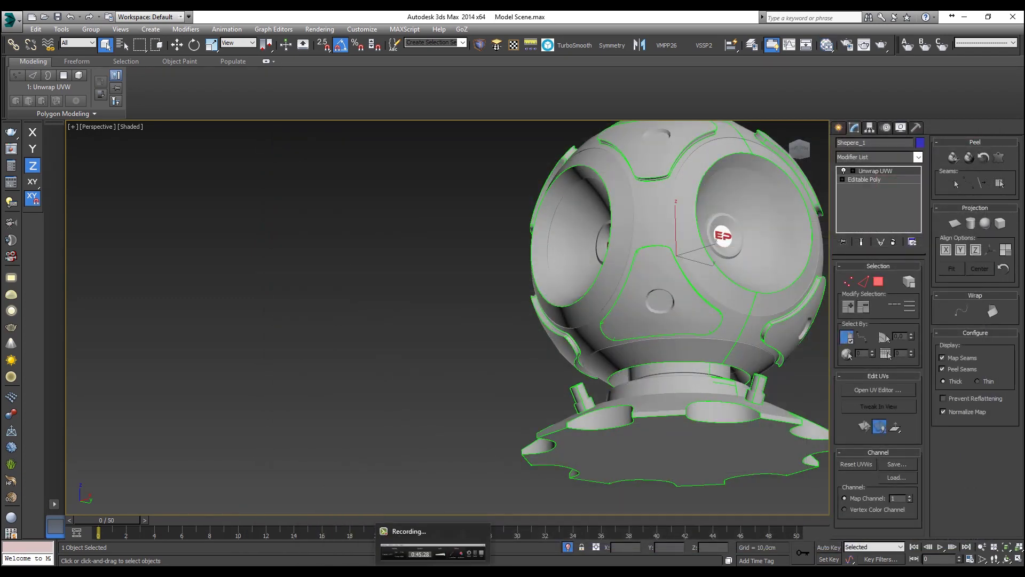
pyautogui.click(377, 534)
# Examine the textured model under different angles and lighting, and move the 3D preview aside to uncover the Albedo canvas
pyautogui.moveTo(605, 328); pyautogui.dragTo(703, 236)
pyautogui.moveTo(617, 228); pyautogui.dragTo(857, 251)
pyautogui.moveTo(741, 237); pyautogui.dragTo(806, 213)
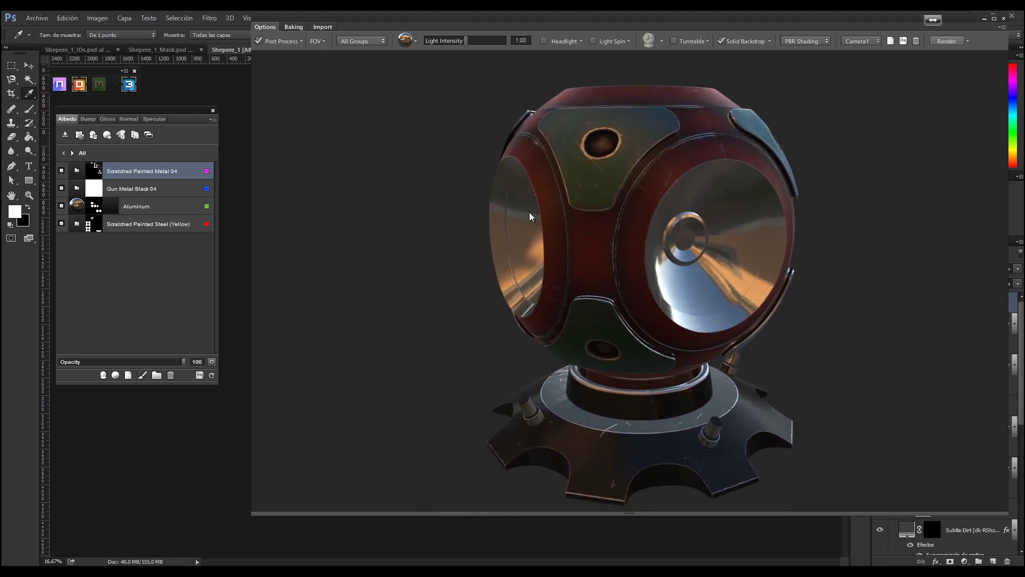
pyautogui.moveTo(591, 148); pyautogui.dragTo(674, 200)
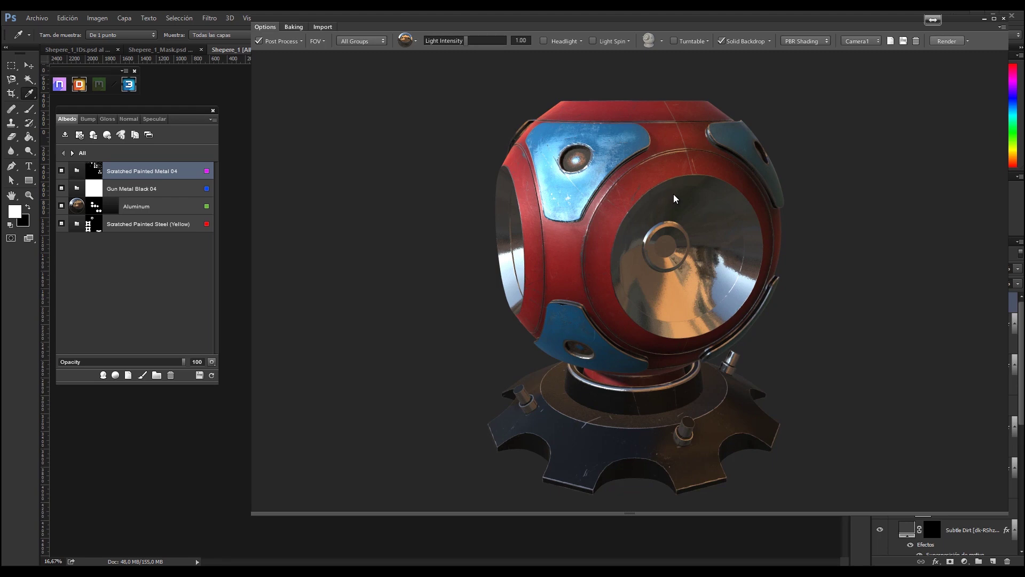
pyautogui.moveTo(751, 19); pyautogui.dragTo(1024, 51)
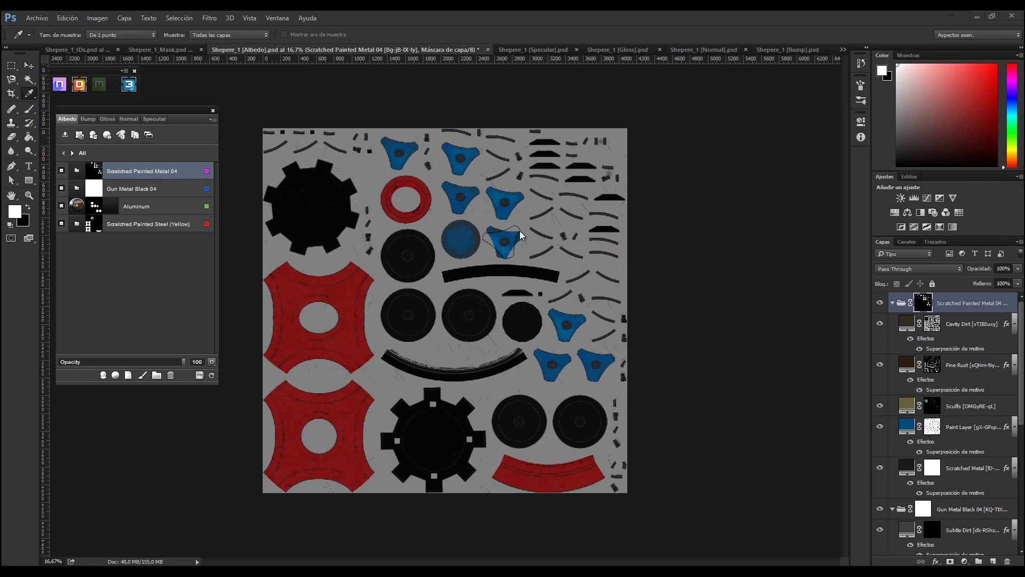
pyautogui.click(517, 245)
pyautogui.click(29, 65)
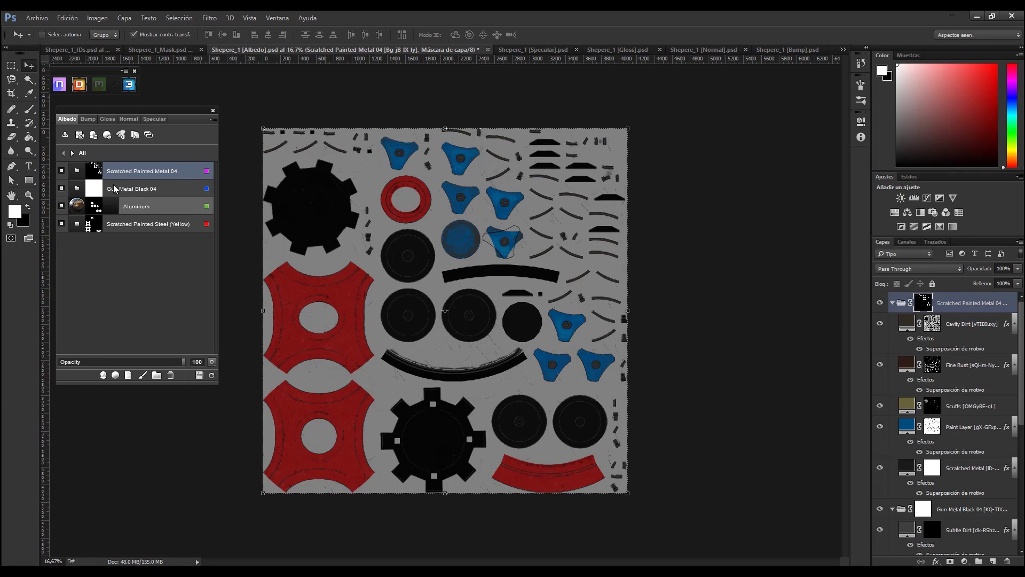
pyautogui.click(94, 170)
pyautogui.click(94, 171)
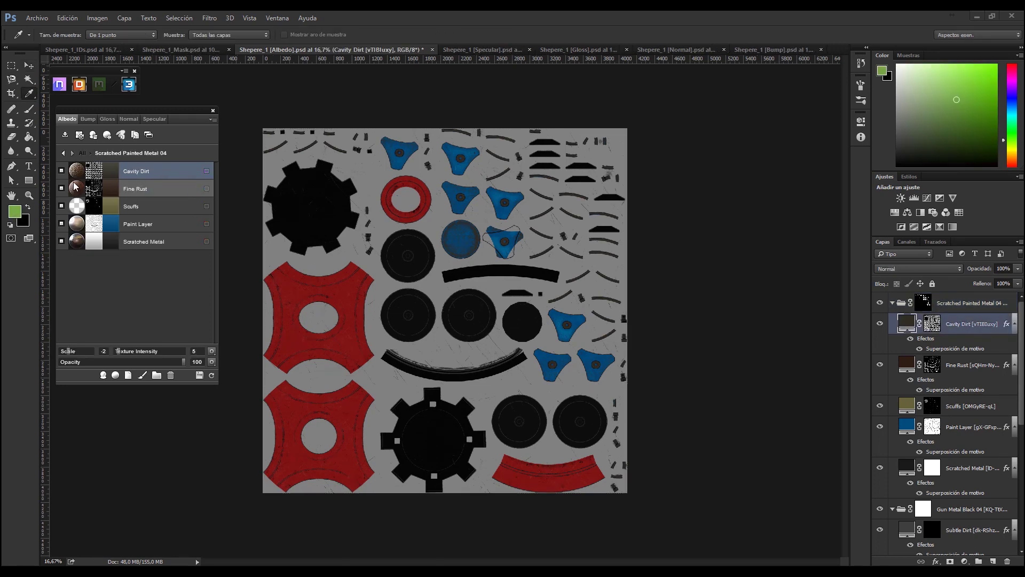
pyautogui.click(63, 152)
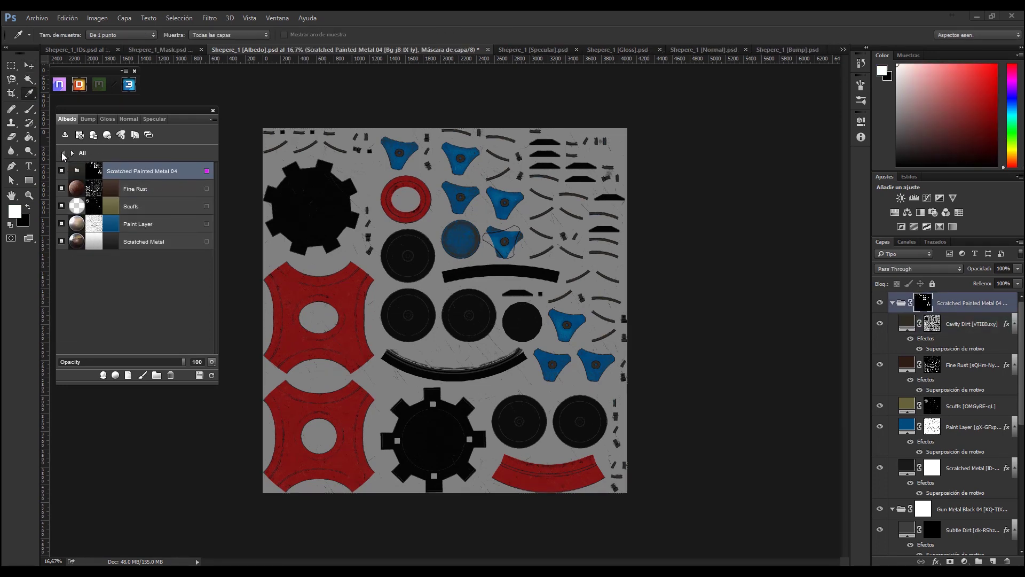
# Save the project's updated texture maps
pyautogui.click(198, 375)
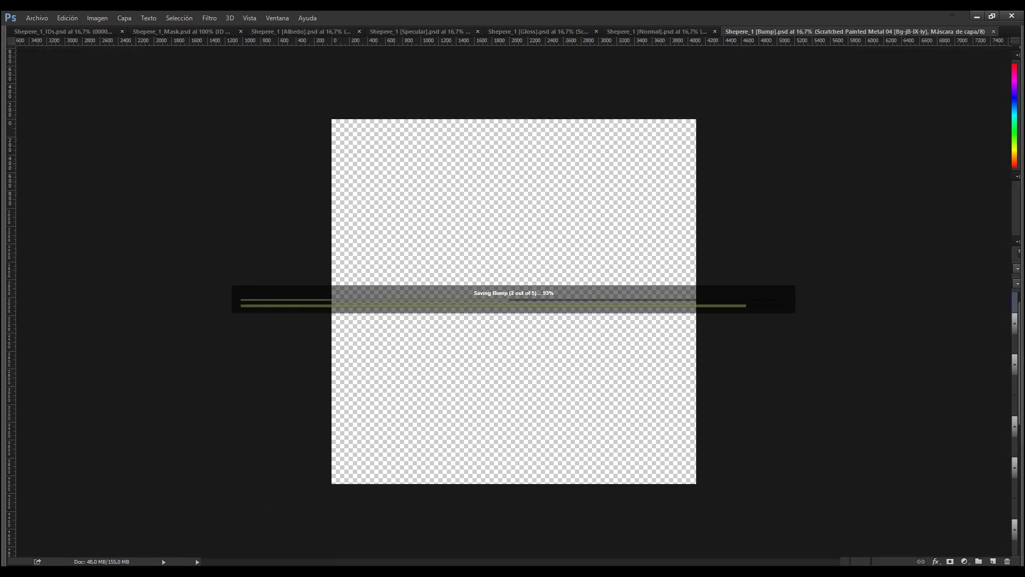
# Check the saved PSD maps in the Texture_Final folder in File Explorer, and return to the Albedo document in Photoshop
pyautogui.moveTo(250, 572)
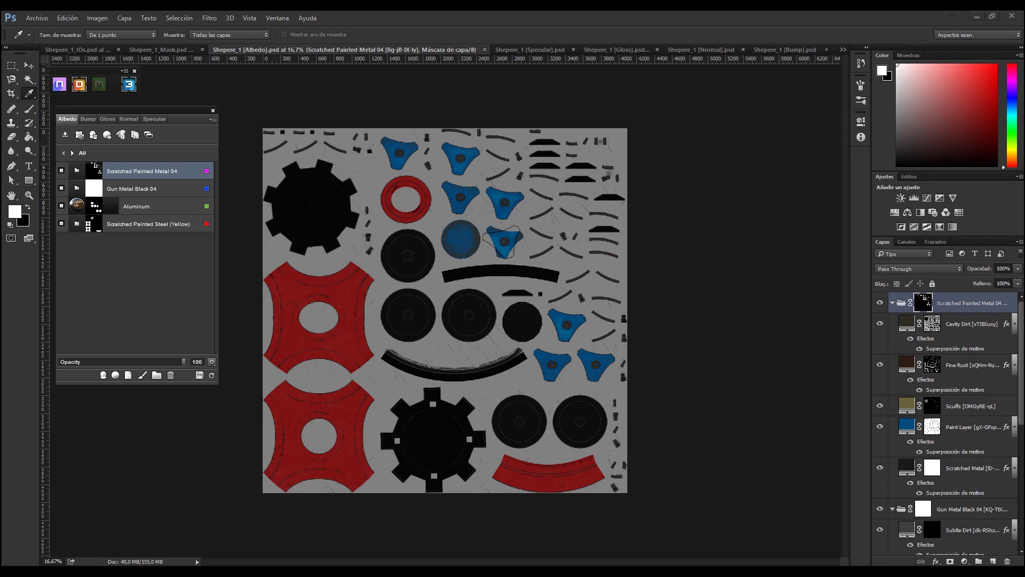
pyautogui.hotkey('alt', 'Tab')
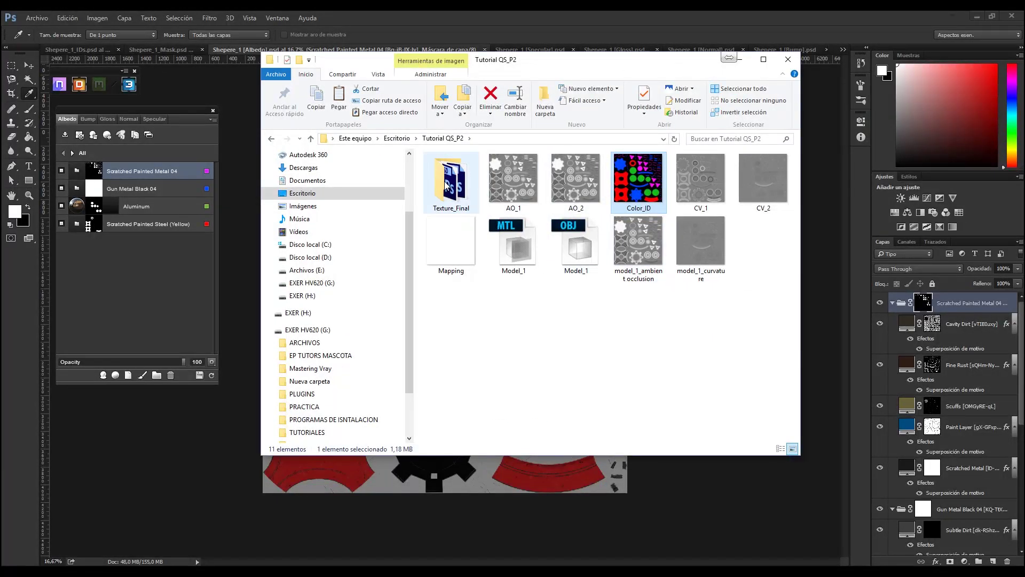
pyautogui.doubleClick(445, 183)
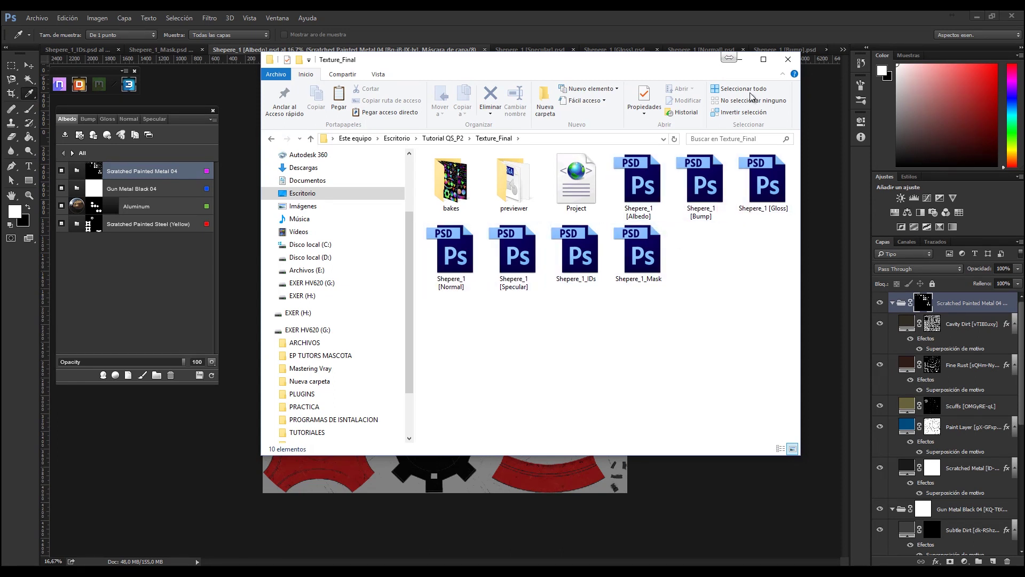
pyautogui.click(740, 59)
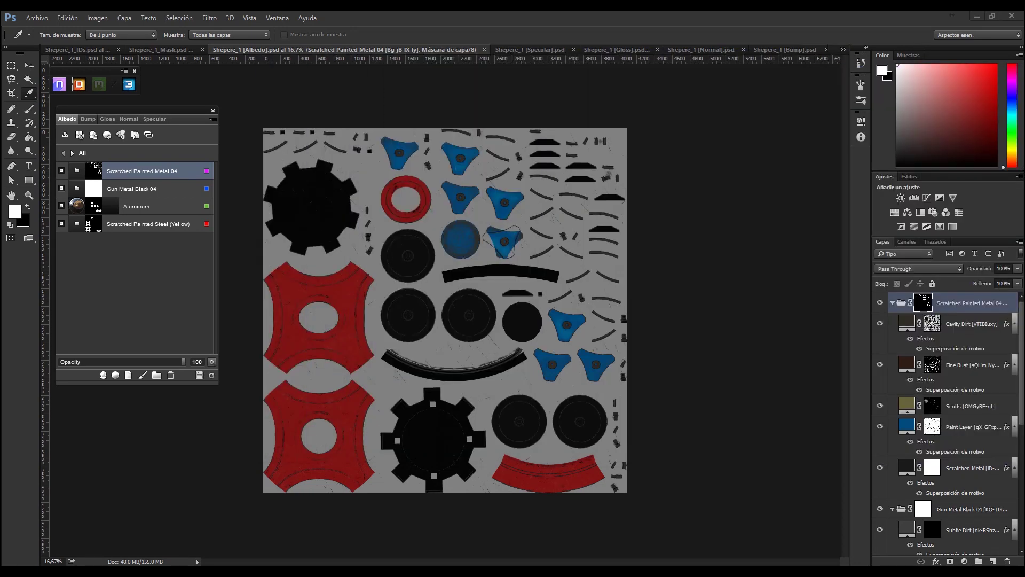
# Review the Specular, Gloss and Bump map documents, and return to the Albedo map
pyautogui.click(539, 49)
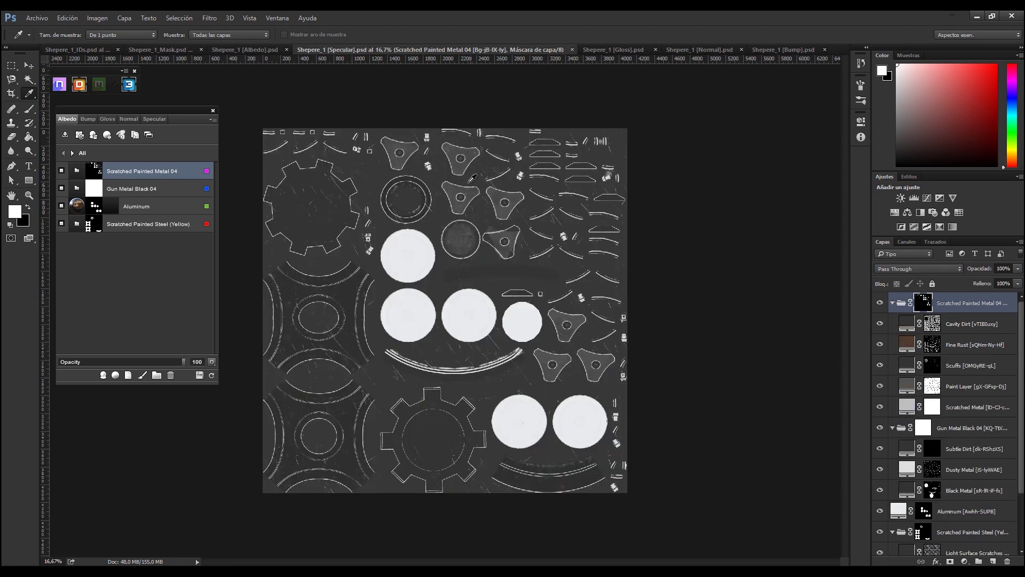
pyautogui.click(610, 49)
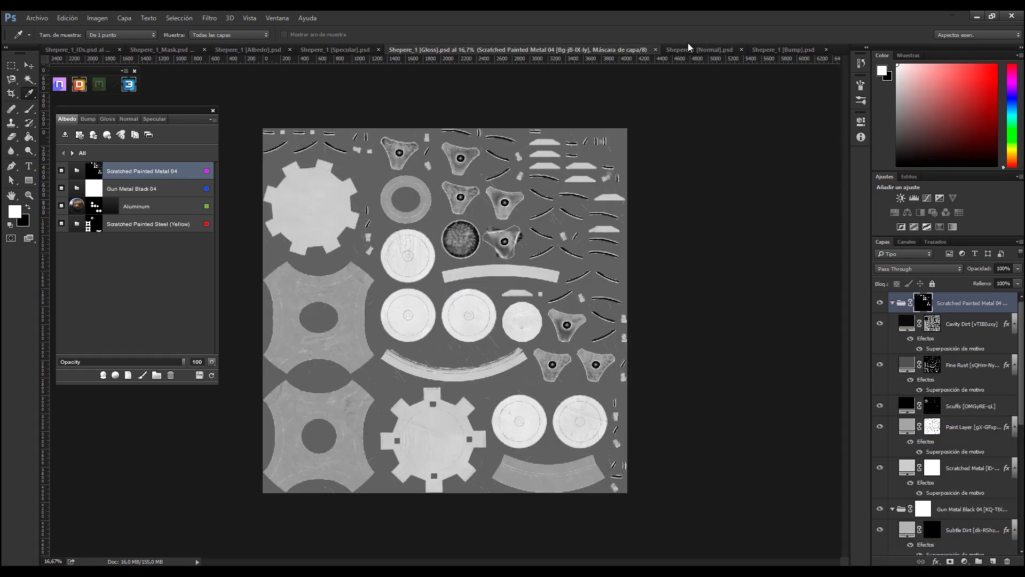
pyautogui.click(781, 49)
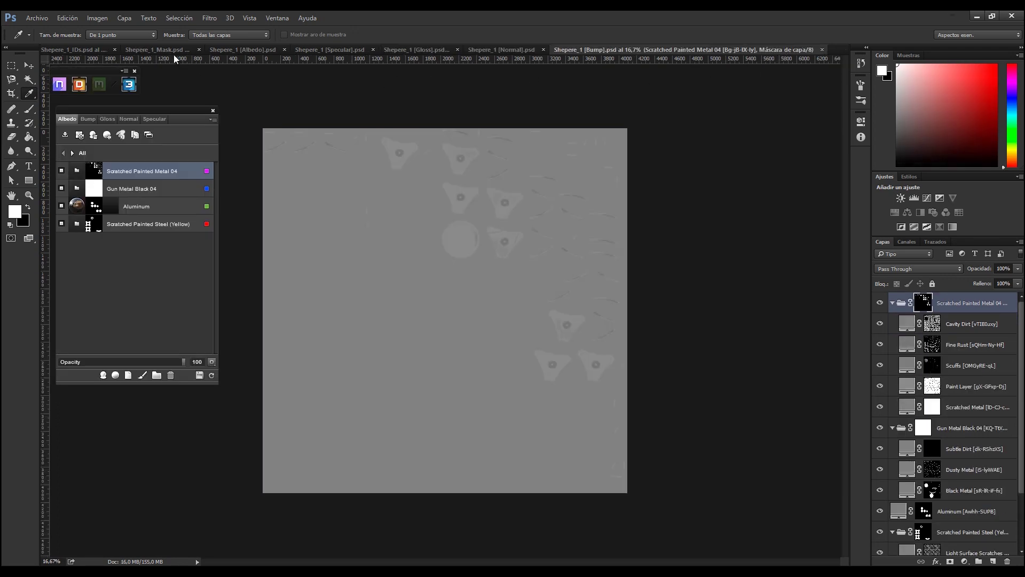
pyautogui.click(249, 51)
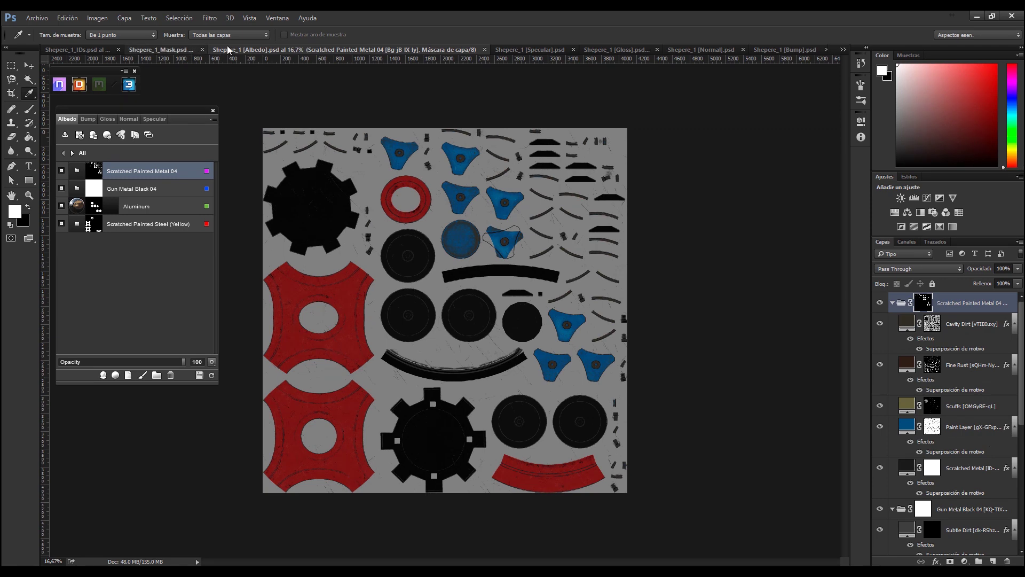
# Bring the 3D preview of the textured model back up and reposition its window over the canvas
pyautogui.hotkey('ctrl', 'shift', 'Tab')
pyautogui.click(383, 50)
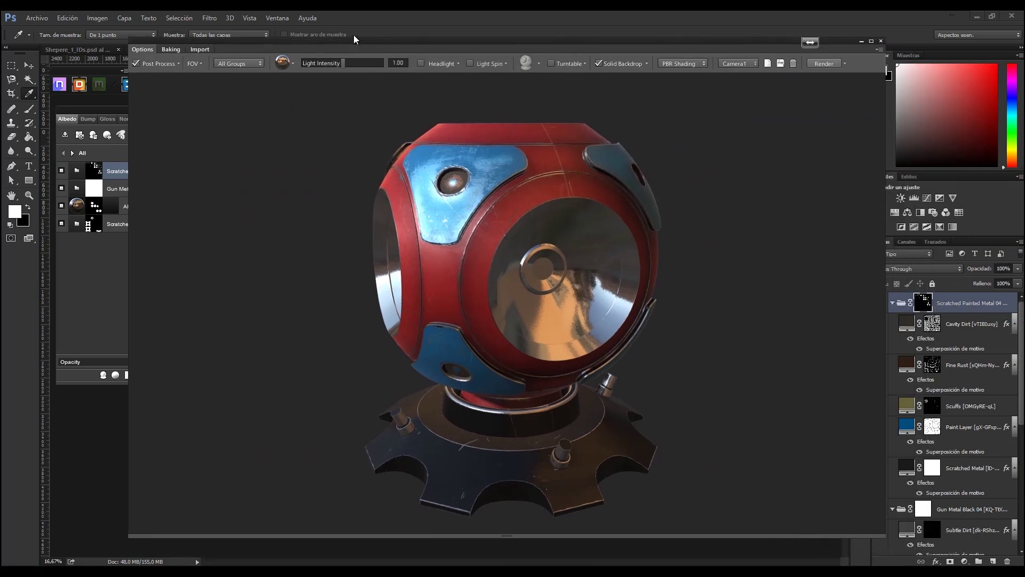
pyautogui.moveTo(354, 35); pyautogui.dragTo(334, 36)
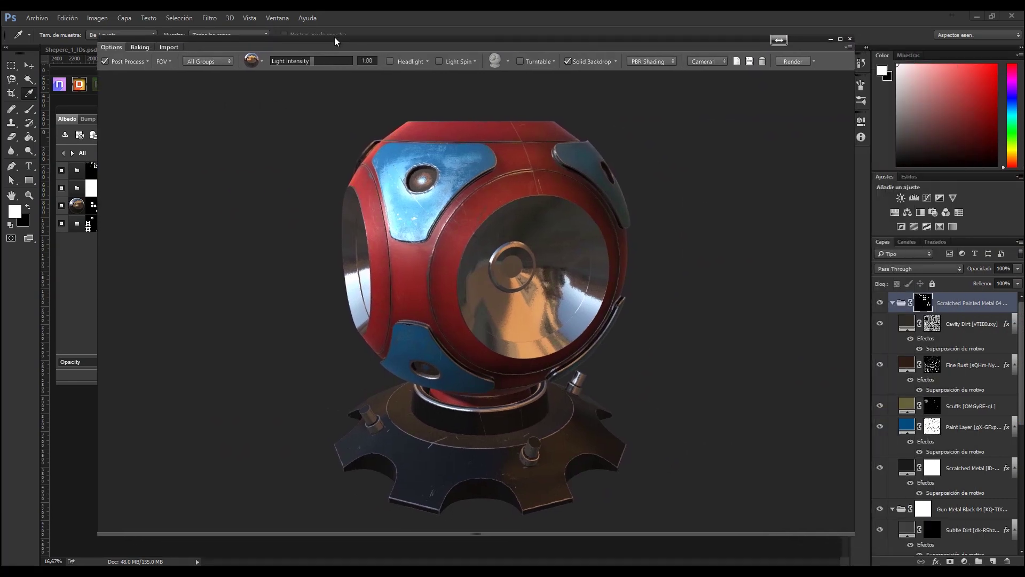